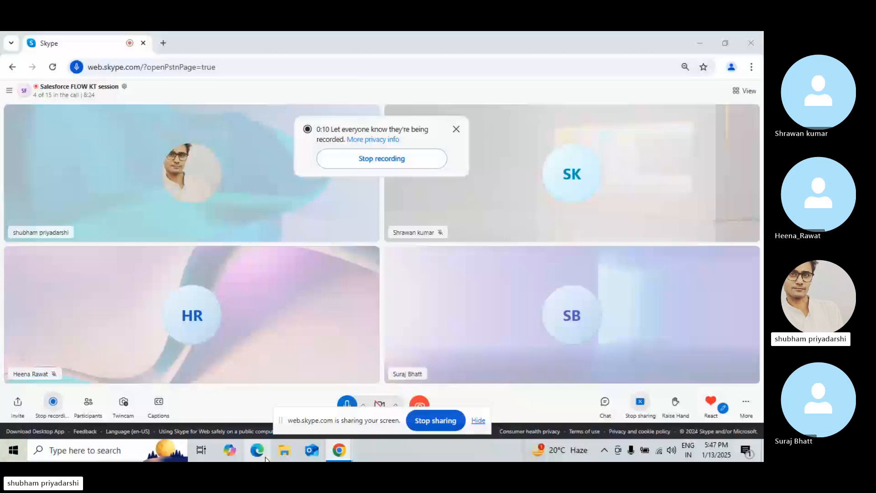
Open the Edge browser and go to login.salesforce.com
left_click(258, 450)
type("lo")
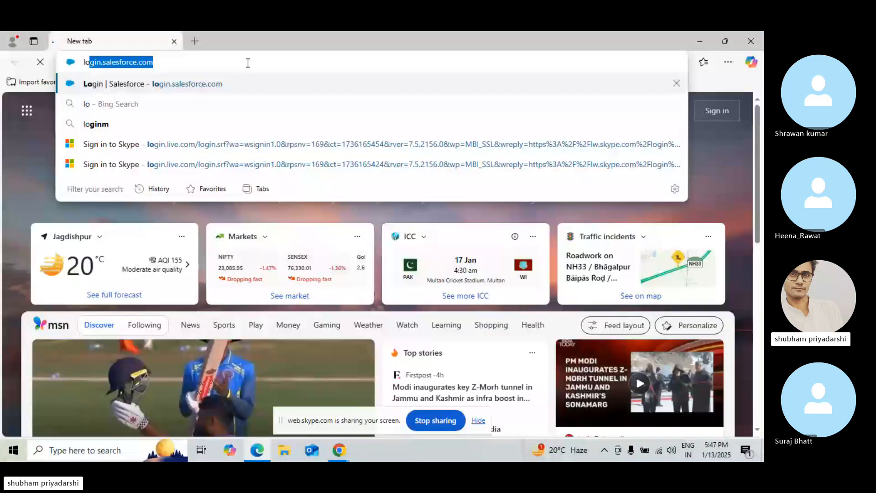
key("Return")
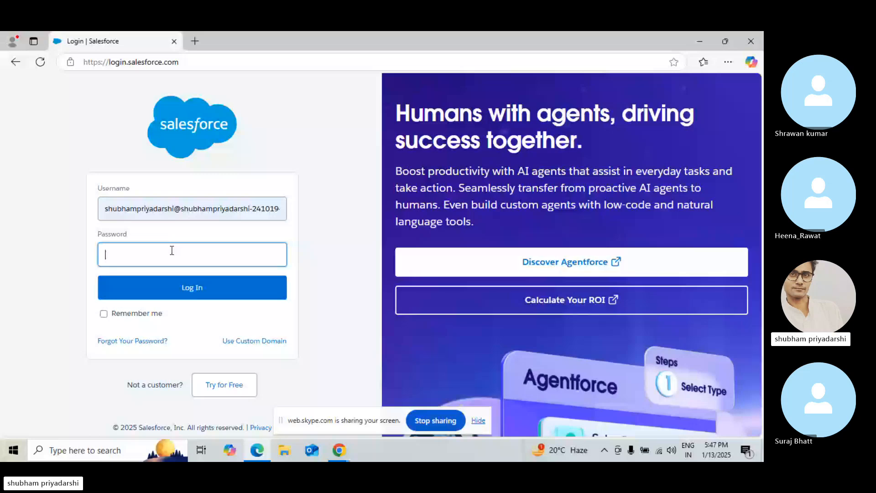
Paste the account password into the Password field and log in
key("ctrl+v")
key("Return")
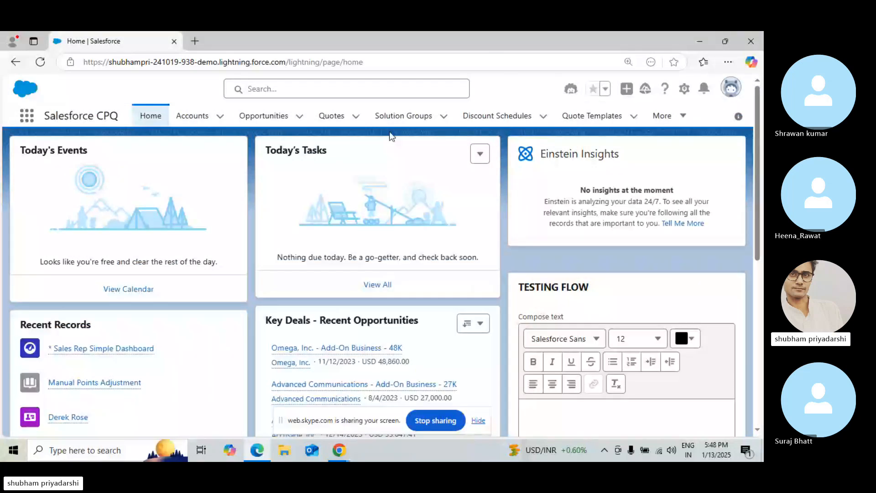
Open Setup and create a new Flow
left_click(685, 89)
left_click(630, 150)
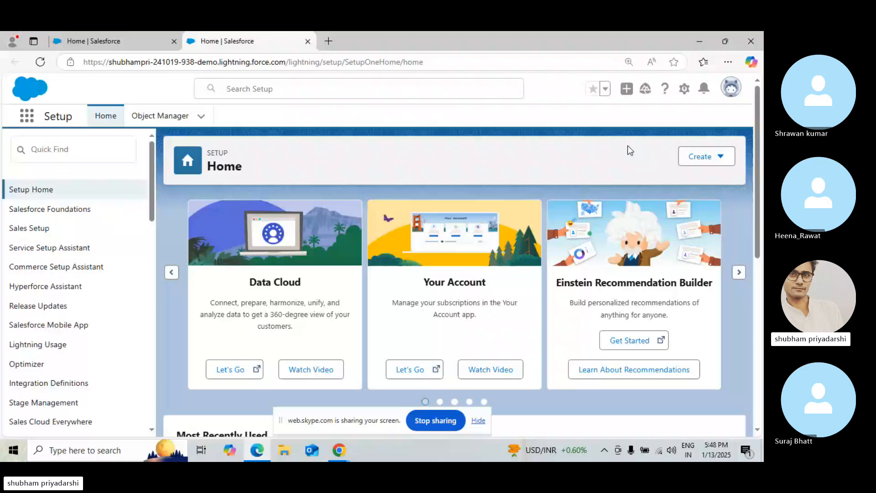
left_click(706, 156)
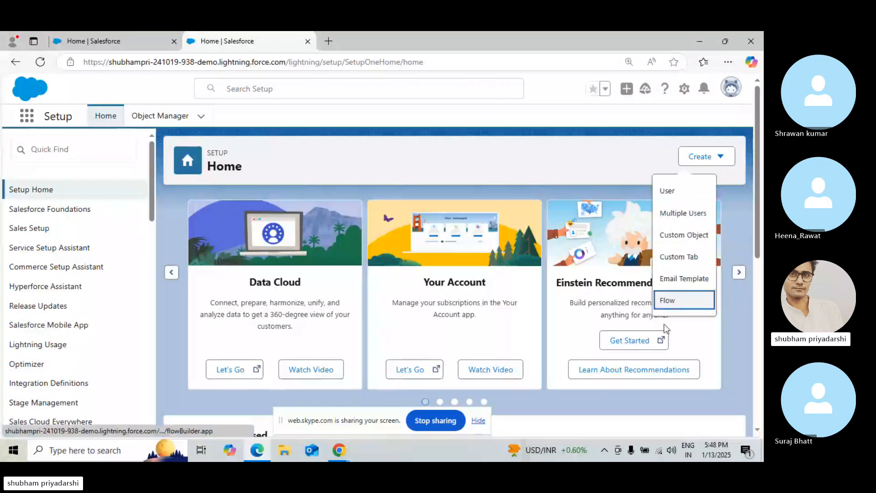
left_click(681, 298)
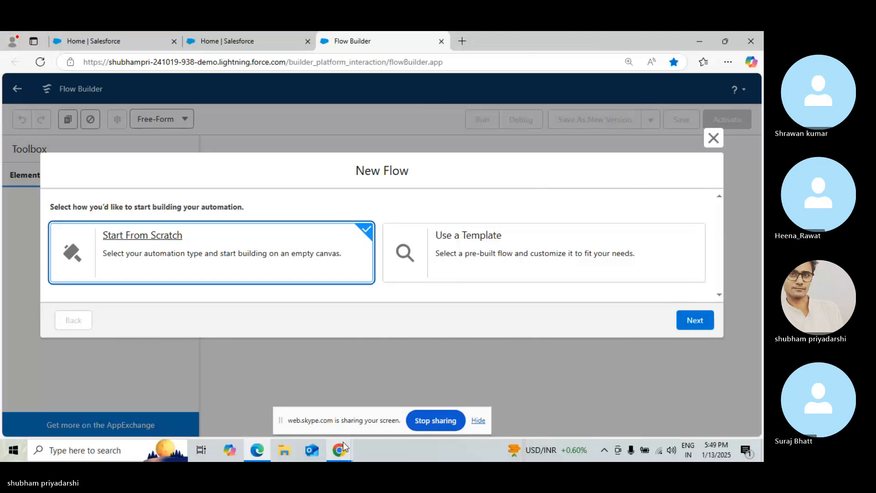
mouse_move(344, 447)
left_click(306, 396)
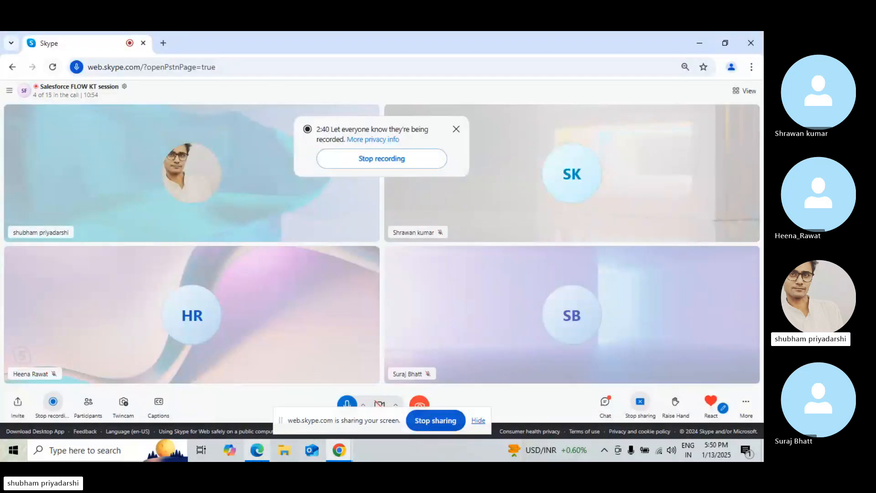
left_click(264, 450)
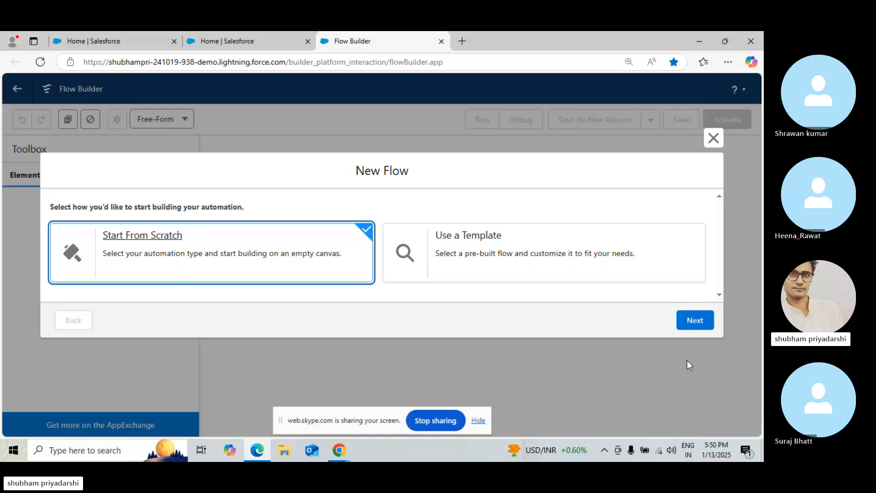
Start from scratch and create a Screen Flow
left_click(688, 326)
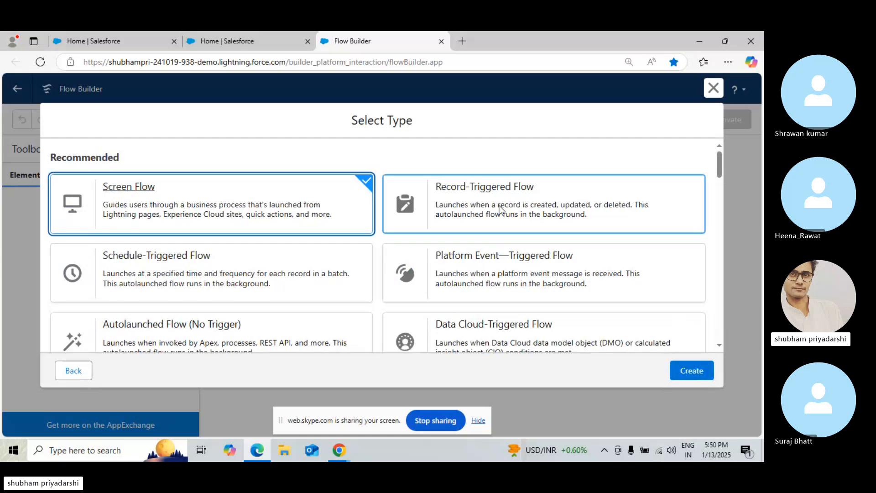
left_click(690, 369)
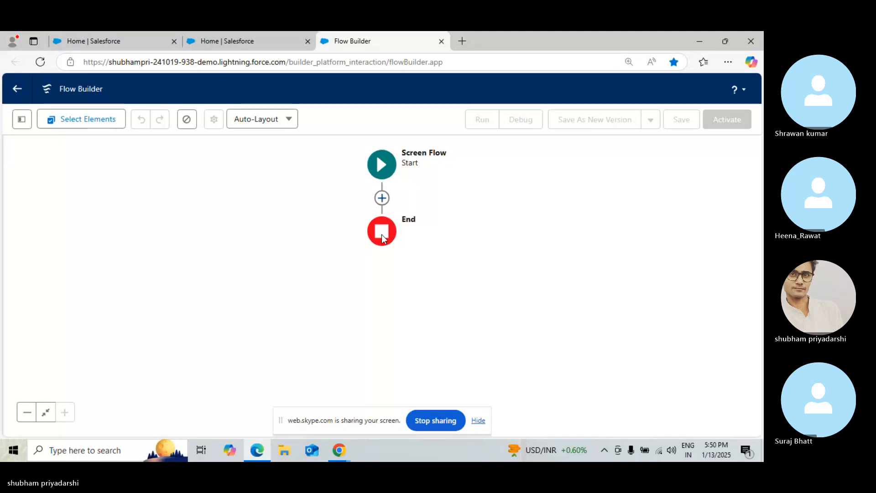
Open the Toolbox and start a new Variable resource with API name RecordId
left_click(382, 198)
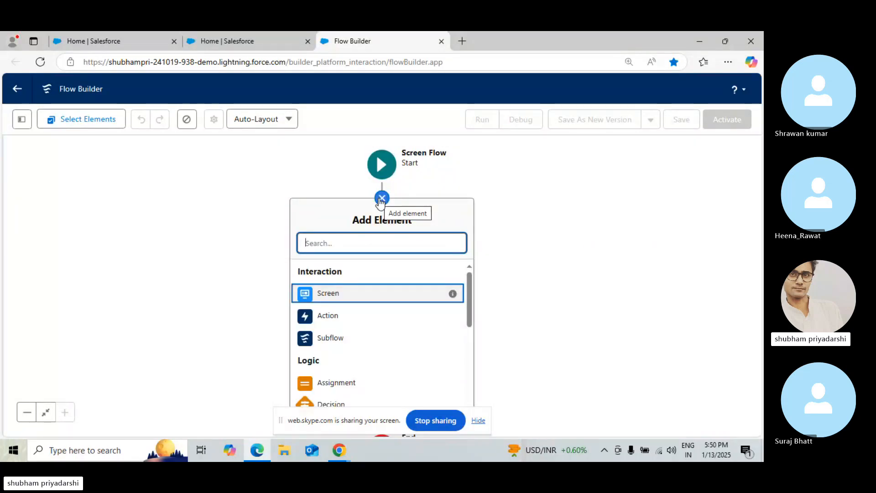
left_click(20, 119)
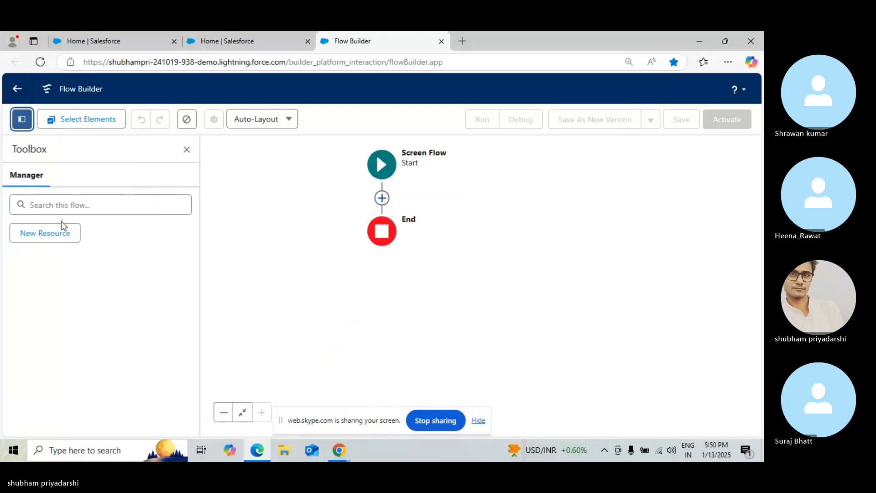
left_click(61, 237)
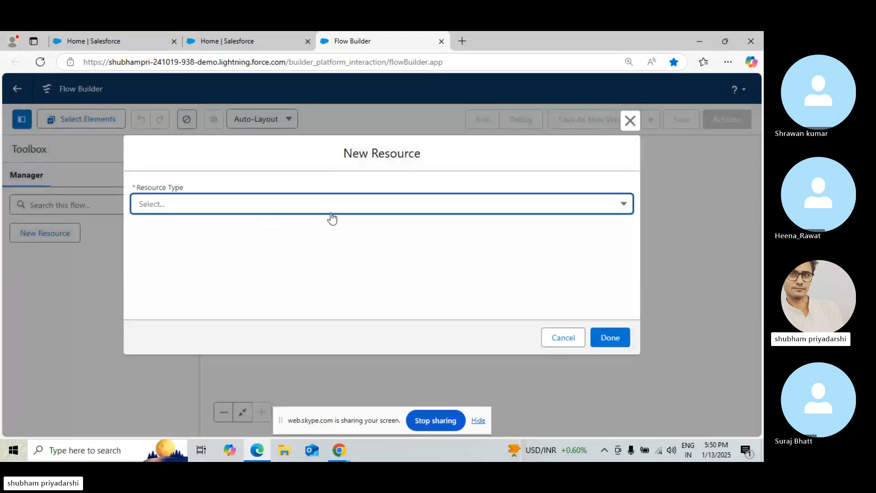
left_click(331, 215)
left_click(325, 227)
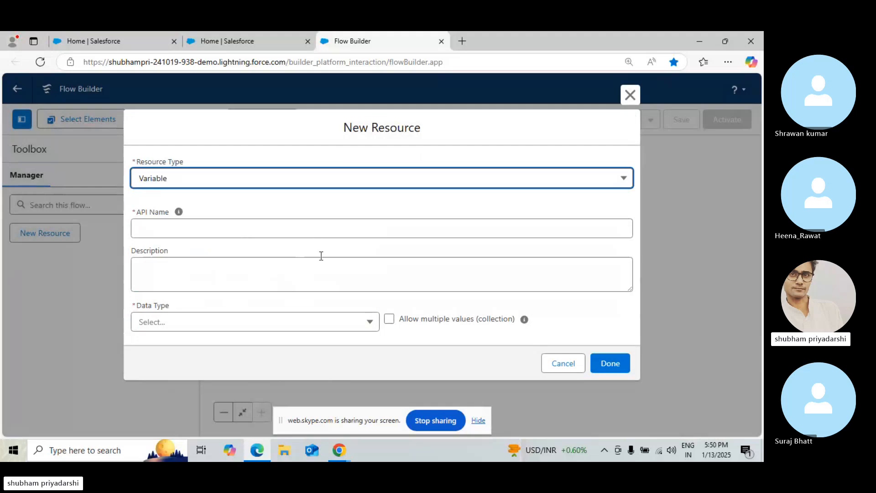
left_click(356, 234)
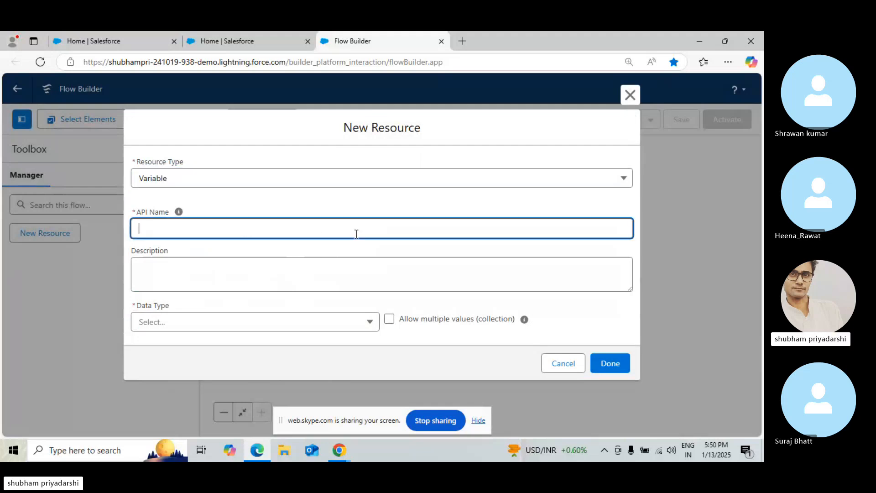
type("RecordId")
Set the RecordId variable's data type to Record with the Opportunity object
left_click(315, 275)
left_click(284, 326)
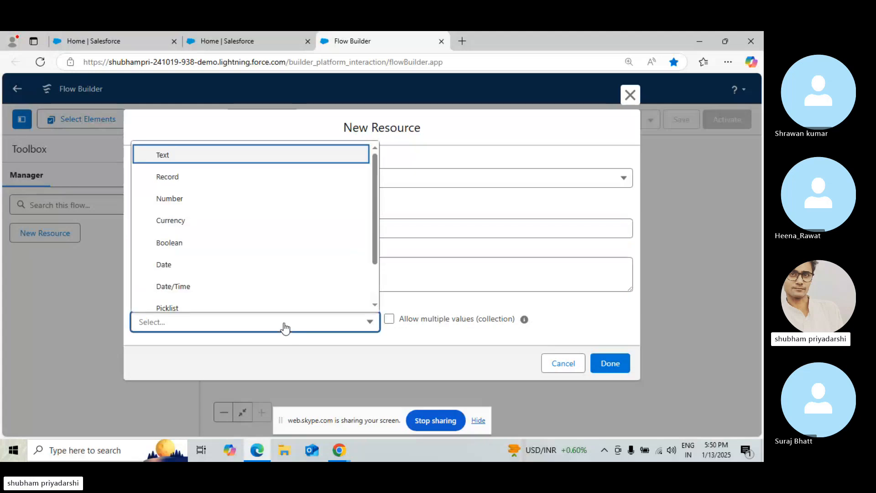
left_click(409, 204)
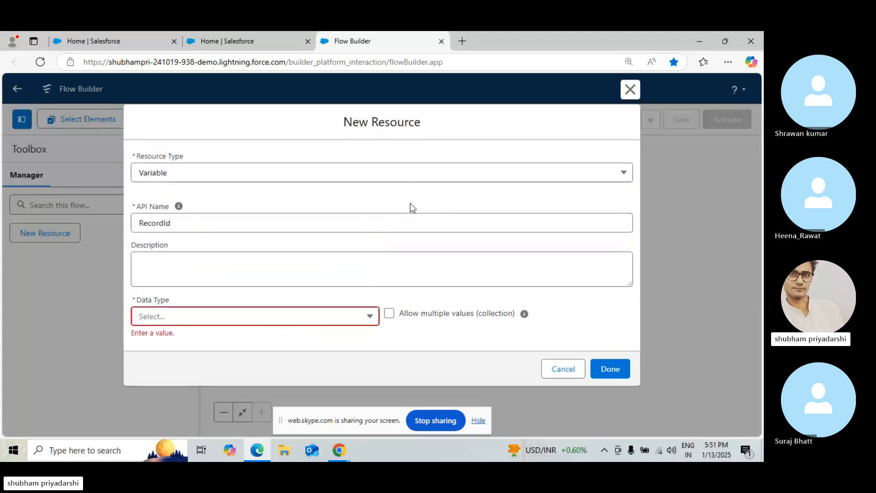
left_click(244, 314)
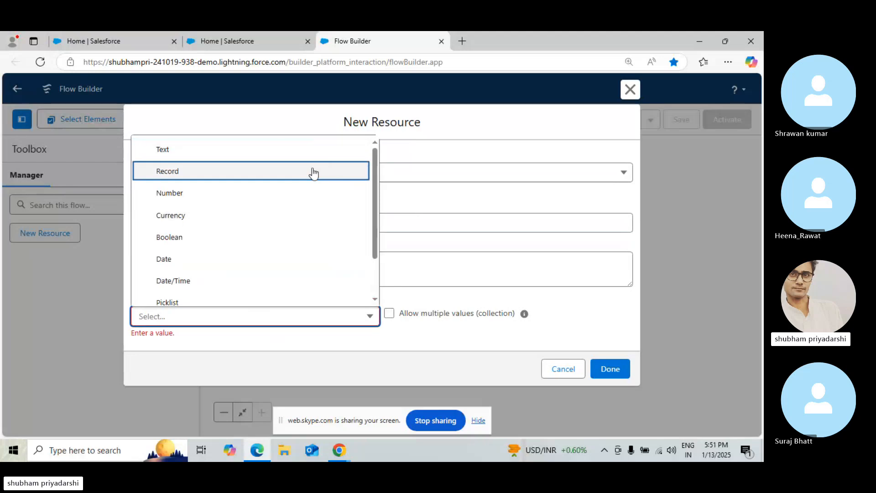
left_click(313, 172)
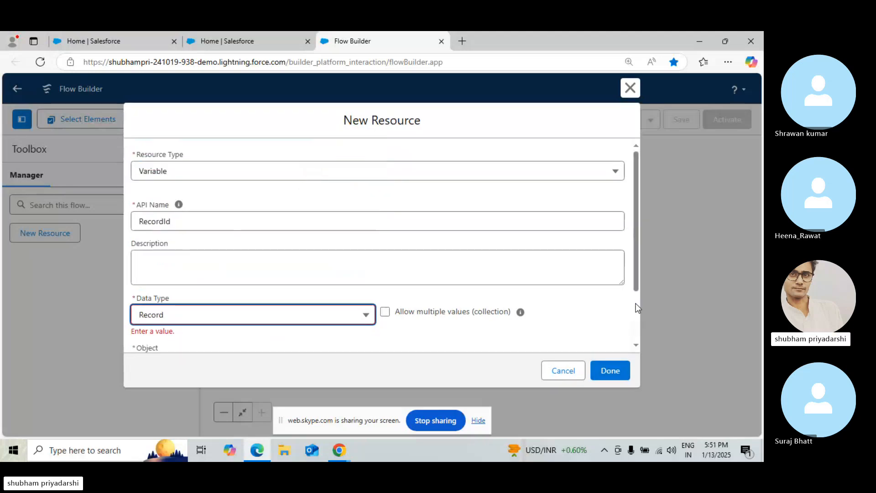
scroll(240, 303, "down", 2)
left_click(233, 294)
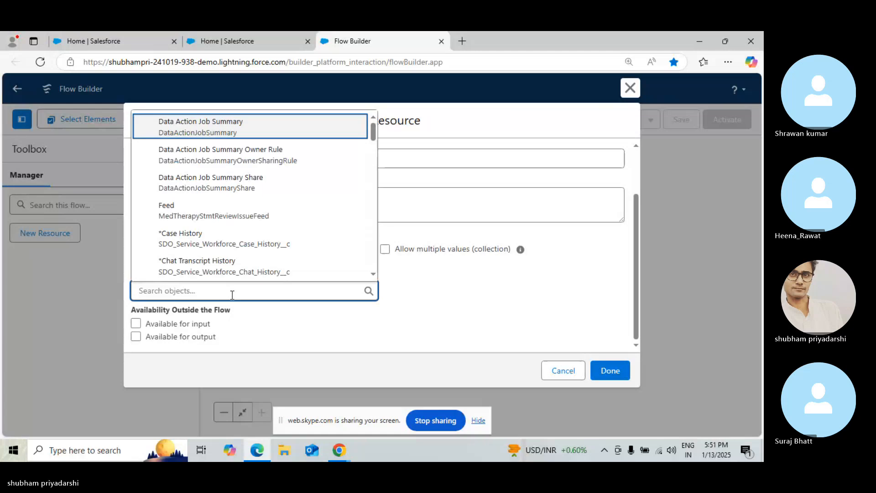
type("opp")
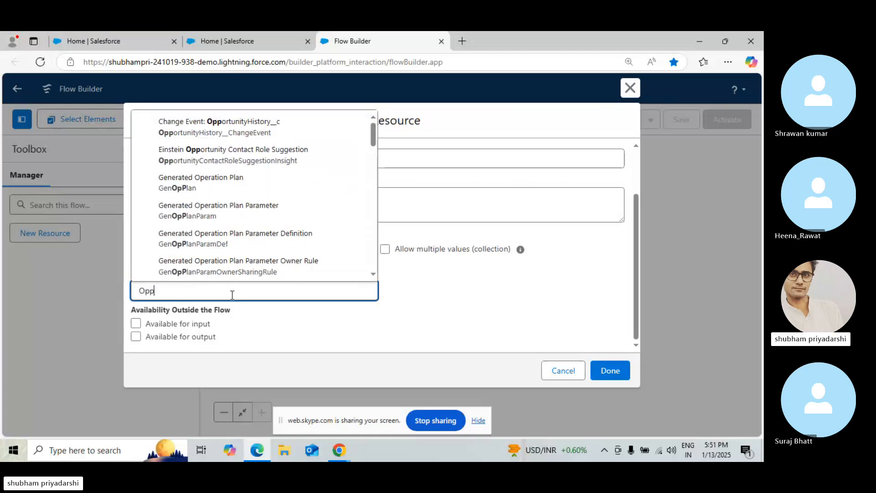
type("o")
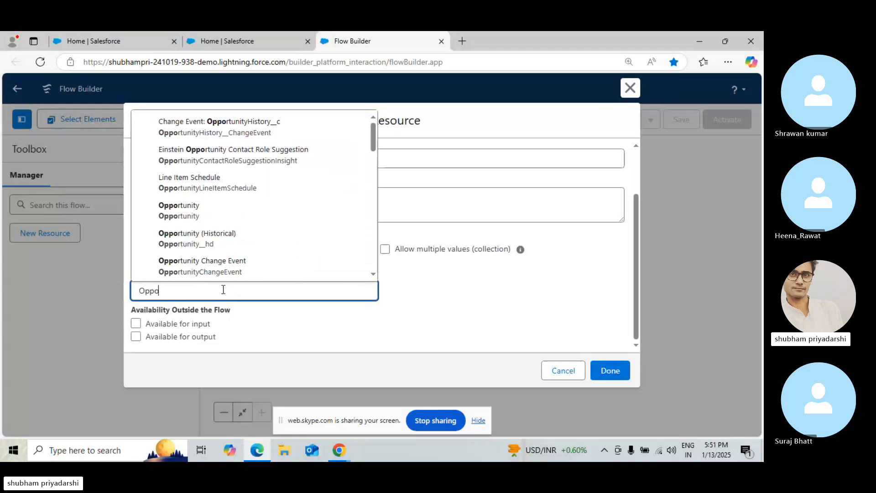
type("rtunity")
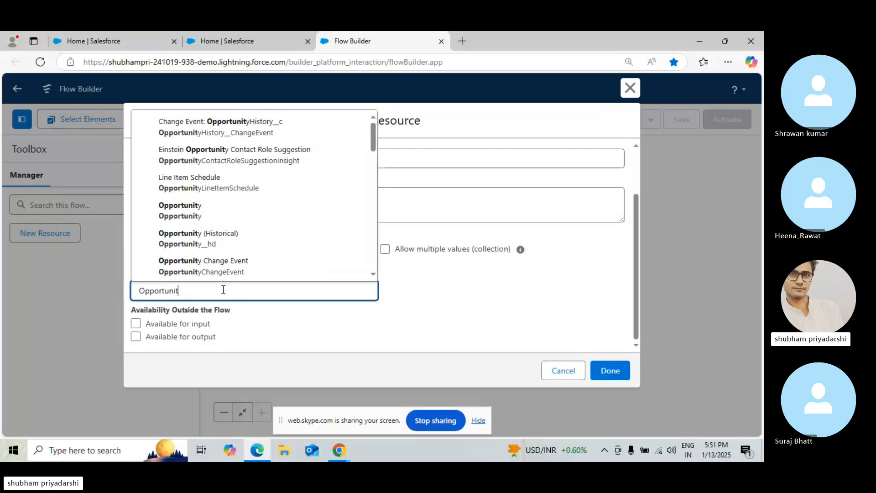
left_click(208, 225)
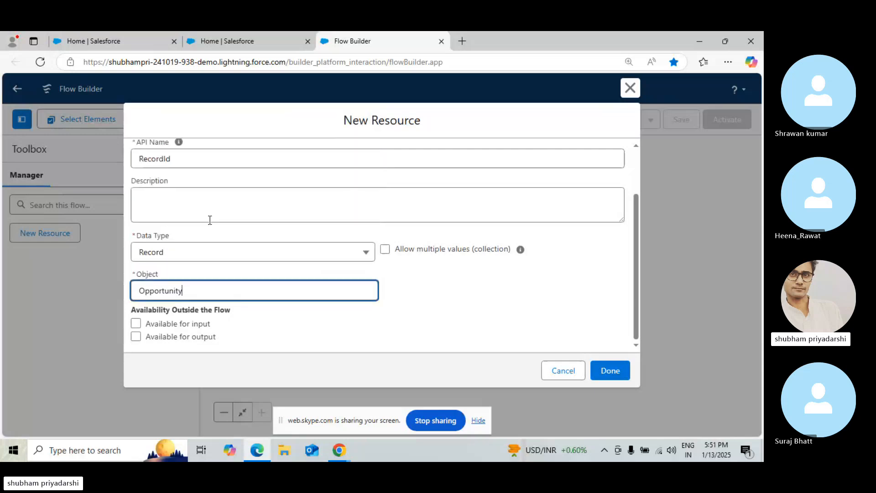
Make the RecordId variable available for input and save it
left_click(136, 325)
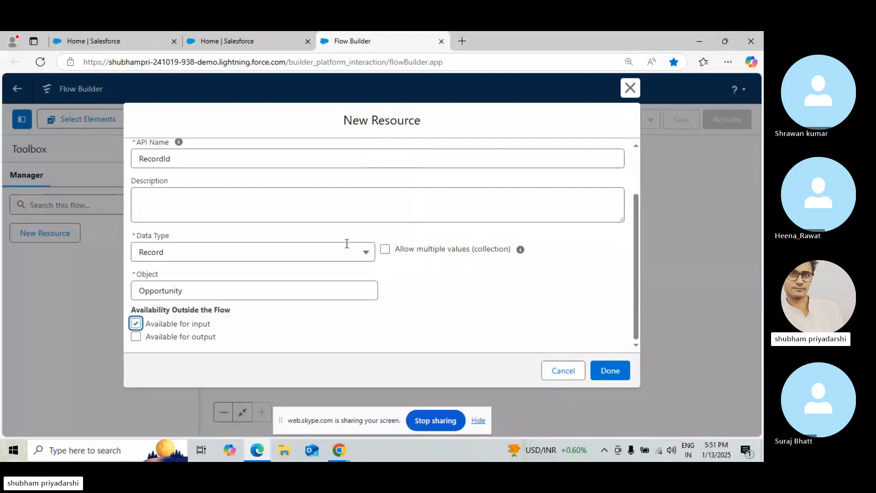
left_click(634, 279)
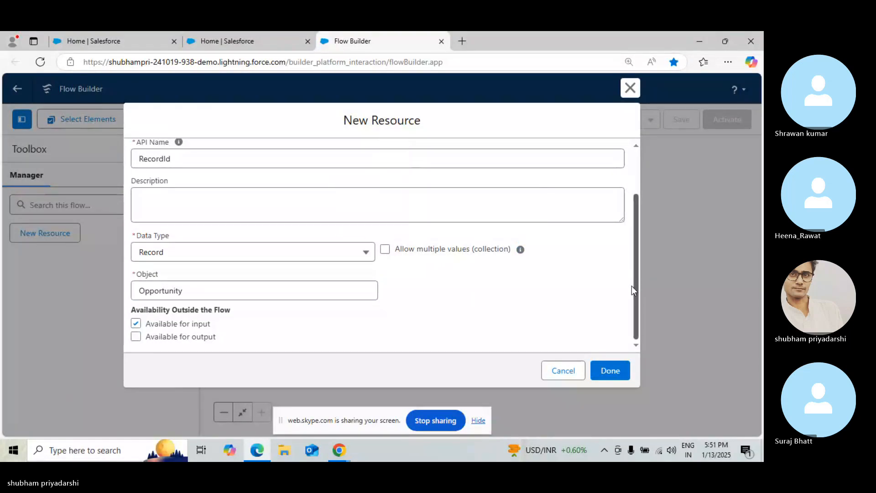
left_click(602, 371)
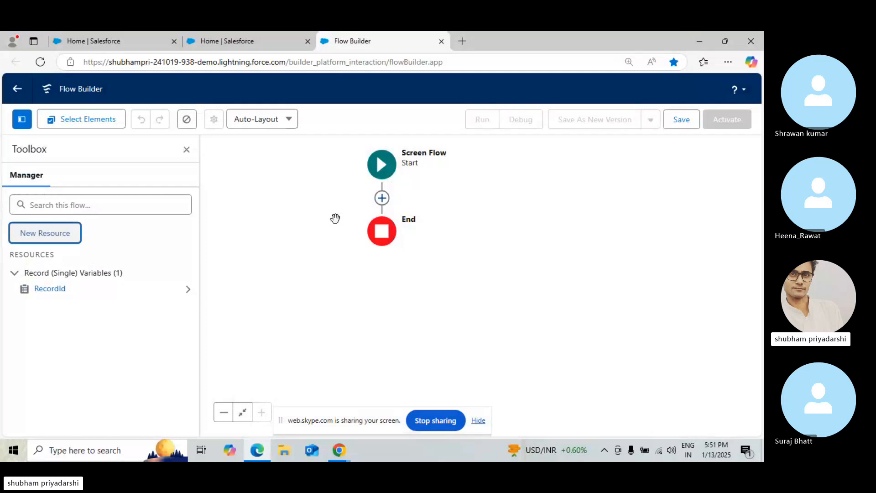
Create another Variable resource with API name ContactCount
left_click(48, 236)
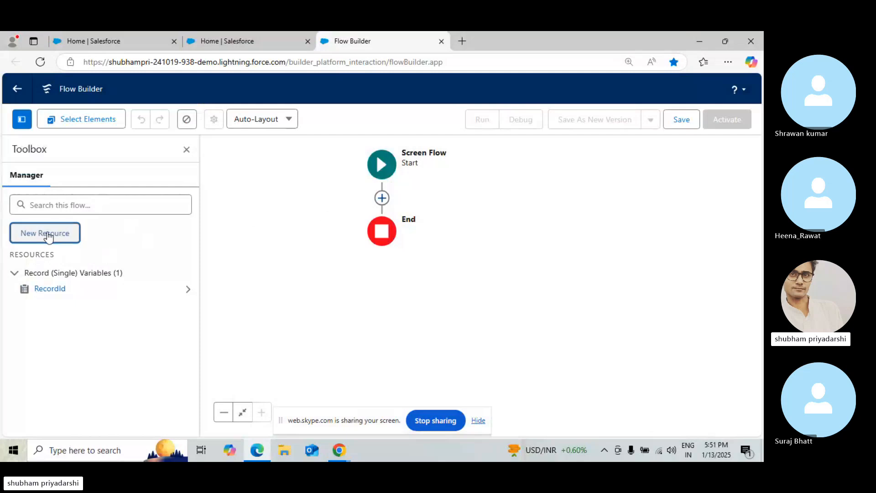
left_click(218, 208)
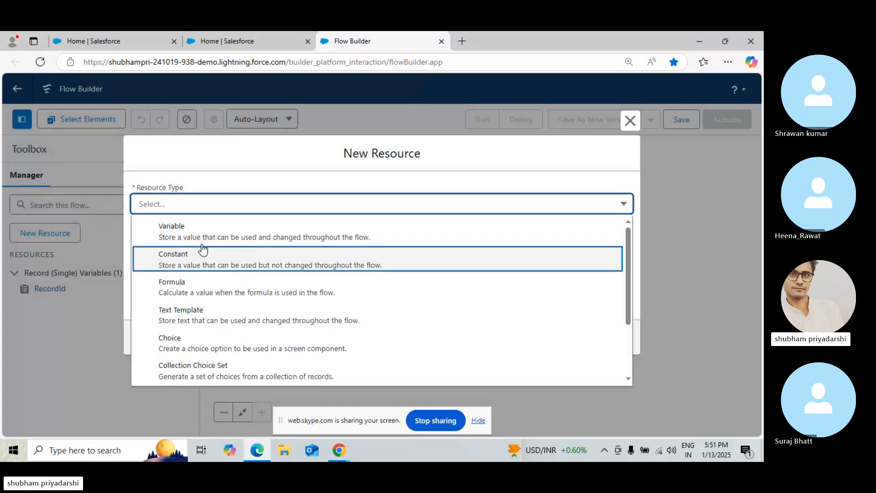
left_click(221, 232)
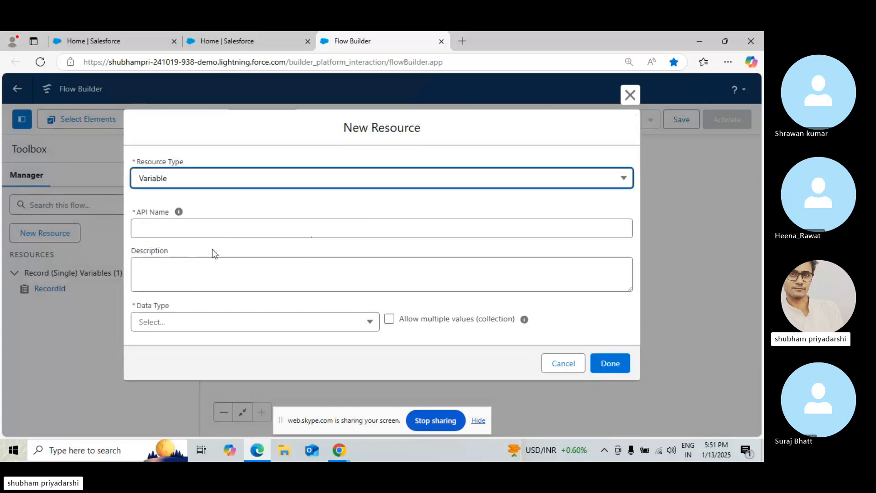
left_click(219, 228)
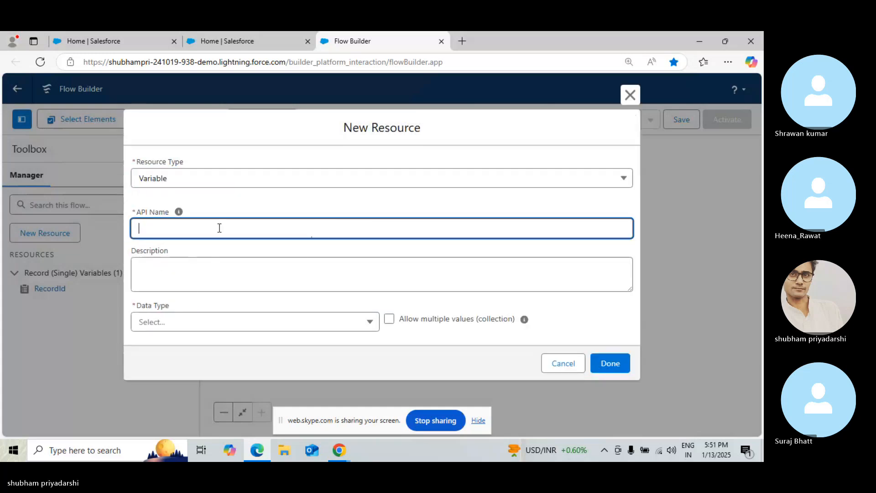
type("C")
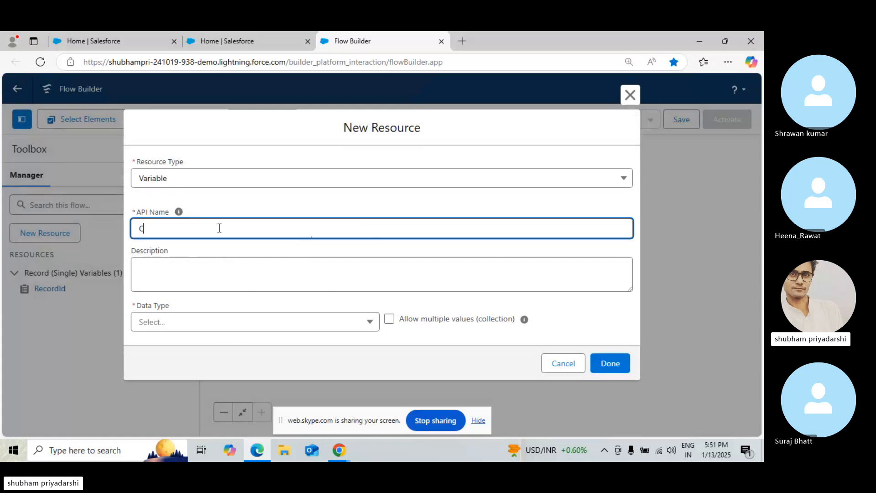
type("ontact Count")
left_click(208, 282)
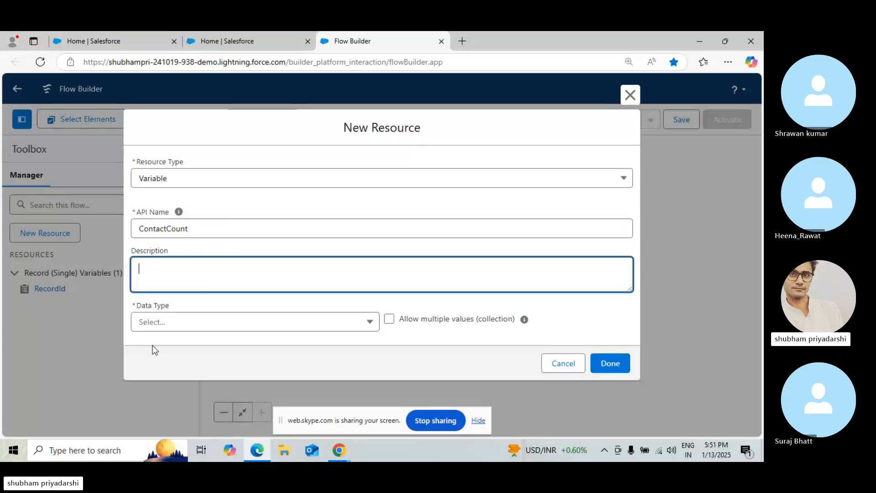
Set the ContactCount variable's data type to Number
left_click(221, 329)
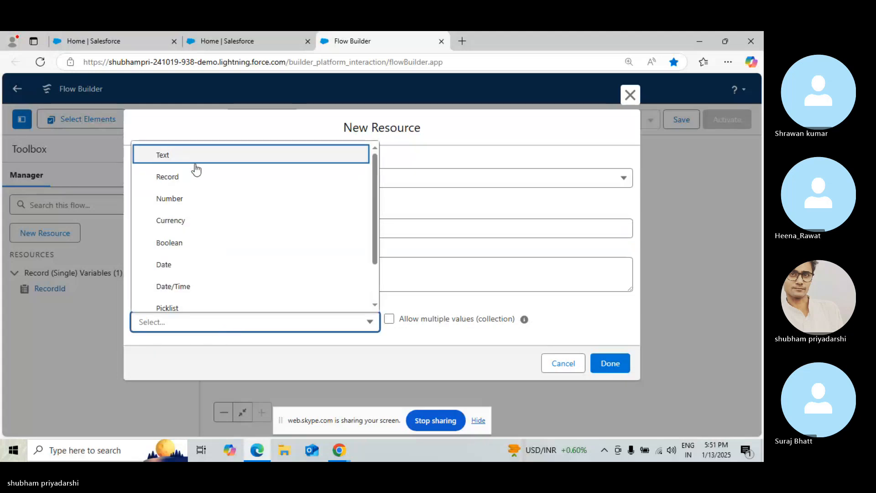
left_click(199, 193)
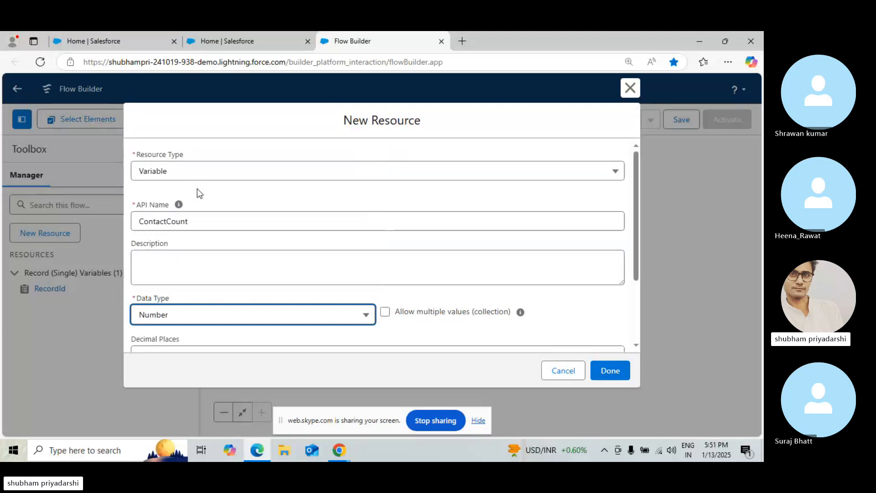
left_click(634, 296)
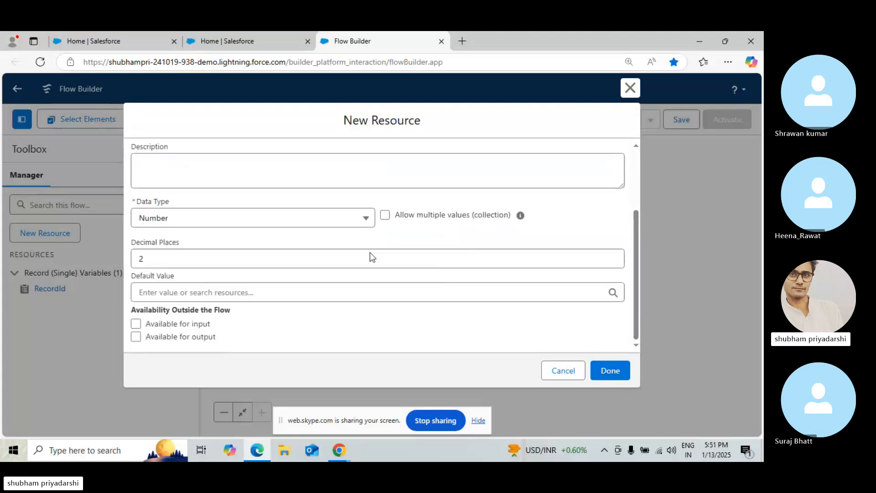
Set the ContactCount variable's decimal places to 0 and default value to 1, then save the variable
left_click(179, 256)
key("BackSpace")
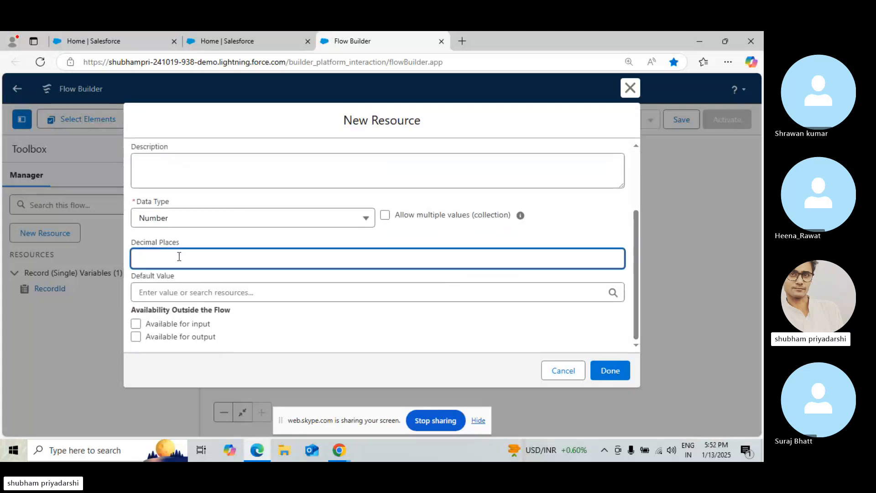
type("0")
left_click(159, 287)
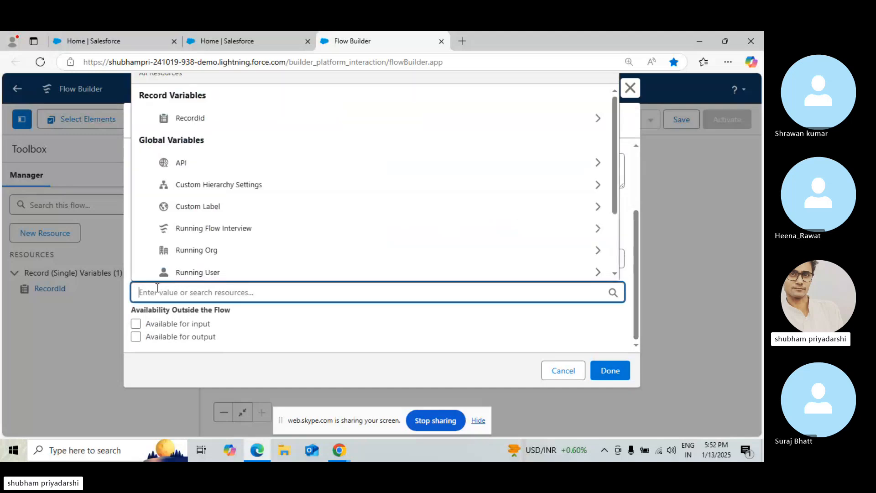
type("1")
left_click(427, 171)
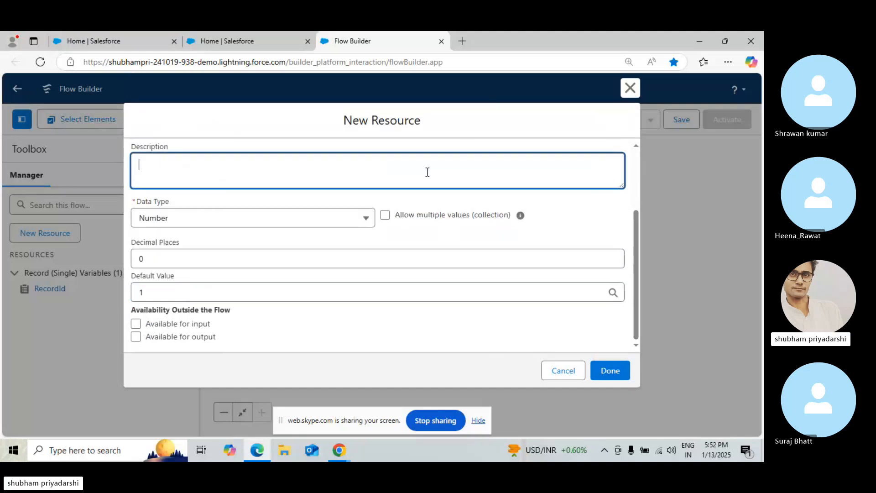
left_click(616, 368)
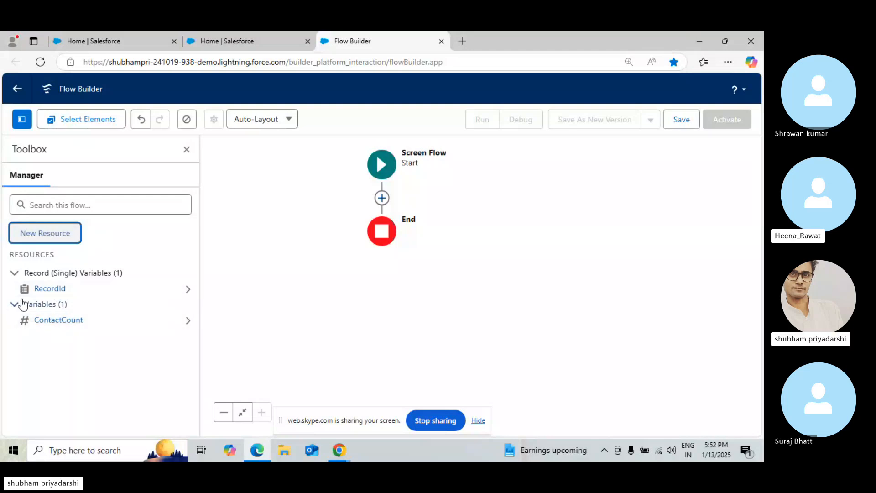
Add a Get Records element after Start and label it All Opp Roles
left_click(382, 199)
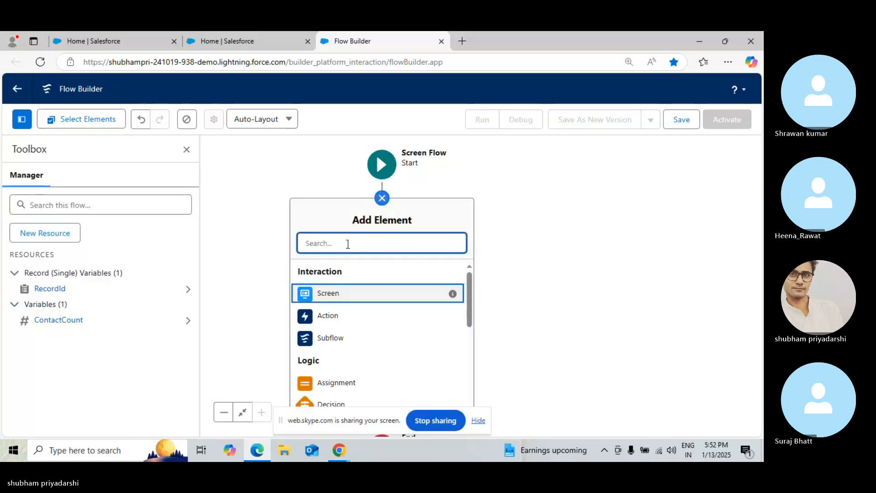
type("get")
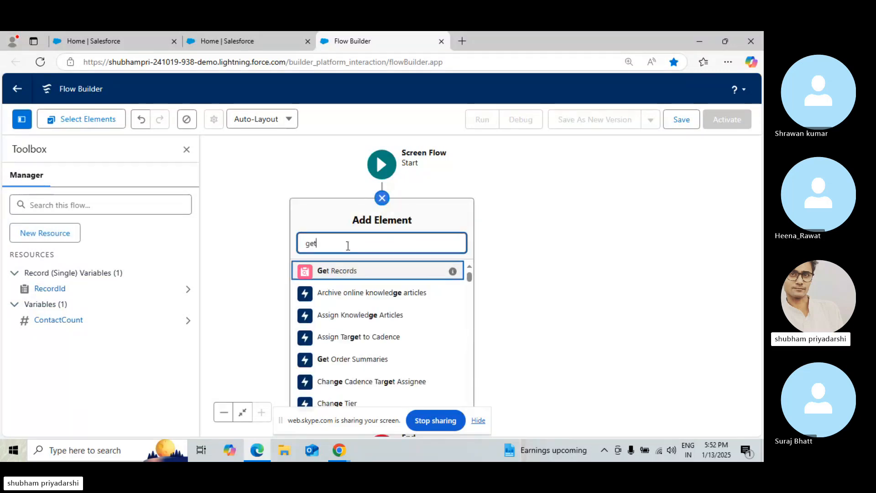
left_click(348, 270)
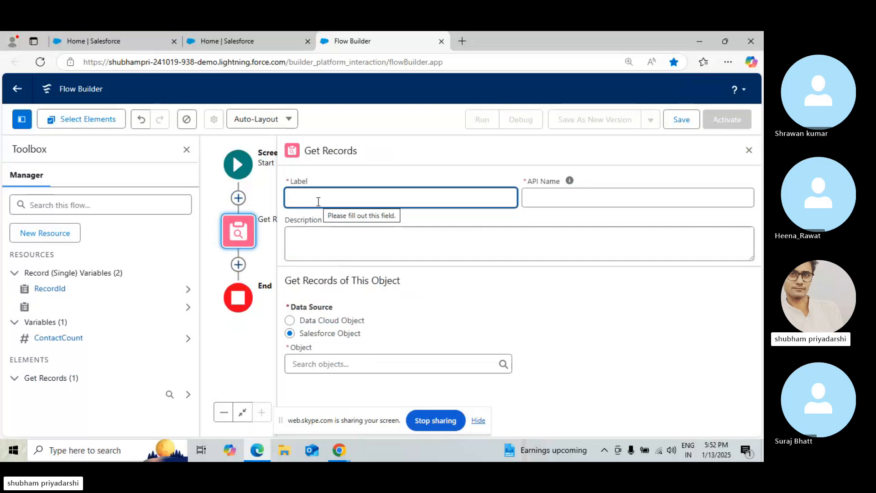
type("All")
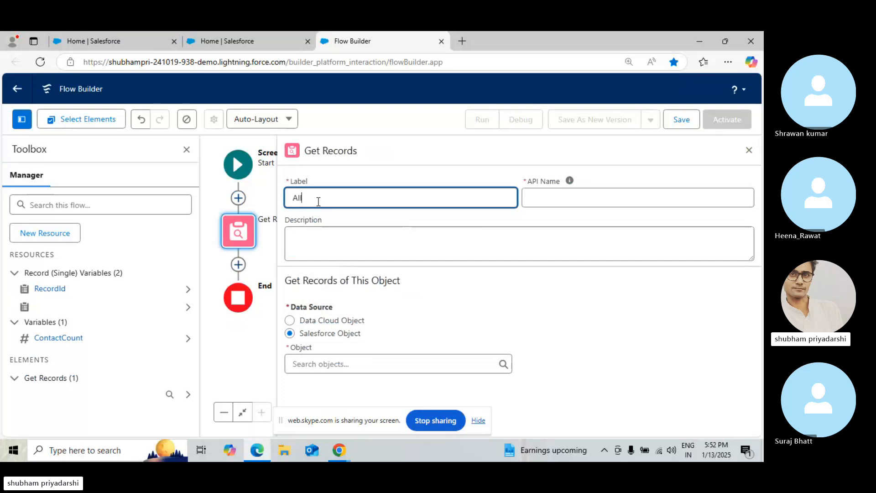
type(" Opp Roles")
left_click(573, 255)
Set the Get Records element's object to Opportunity Contact Role
left_click(306, 356)
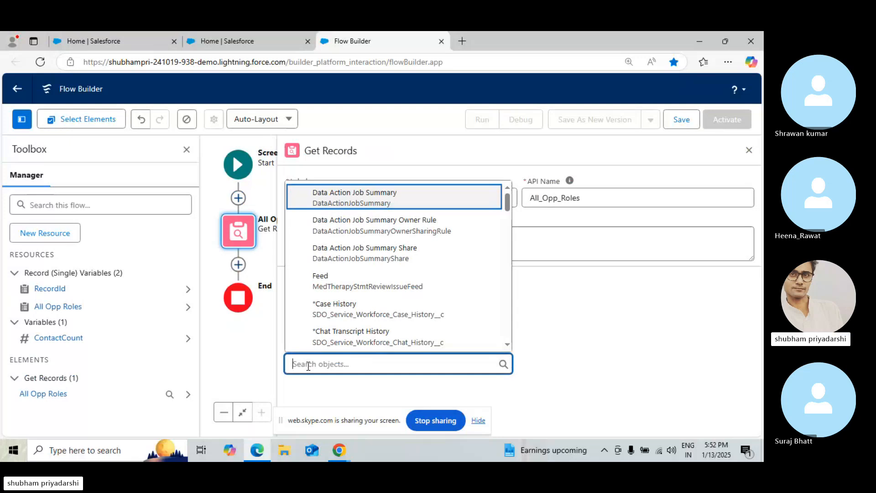
type("Opp")
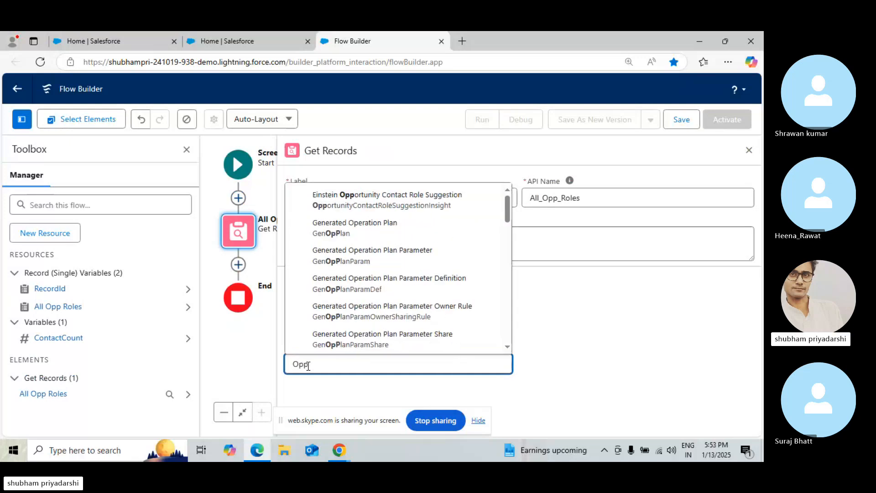
type("ort")
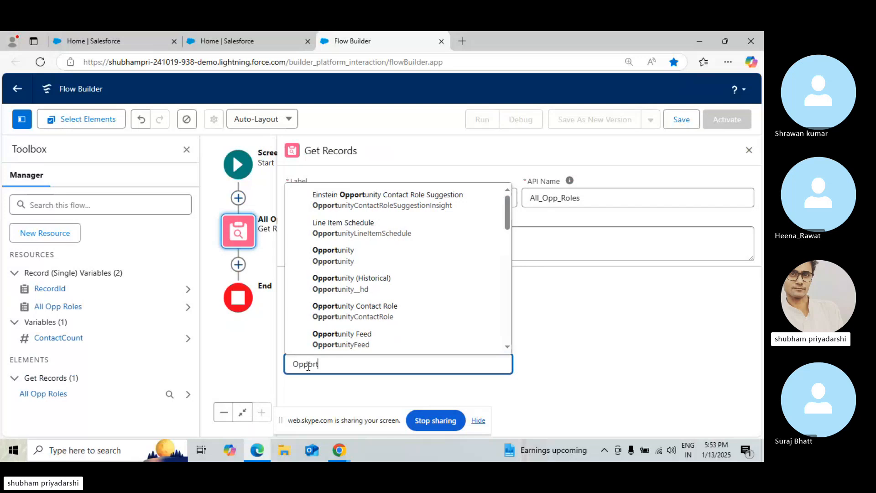
type("unity")
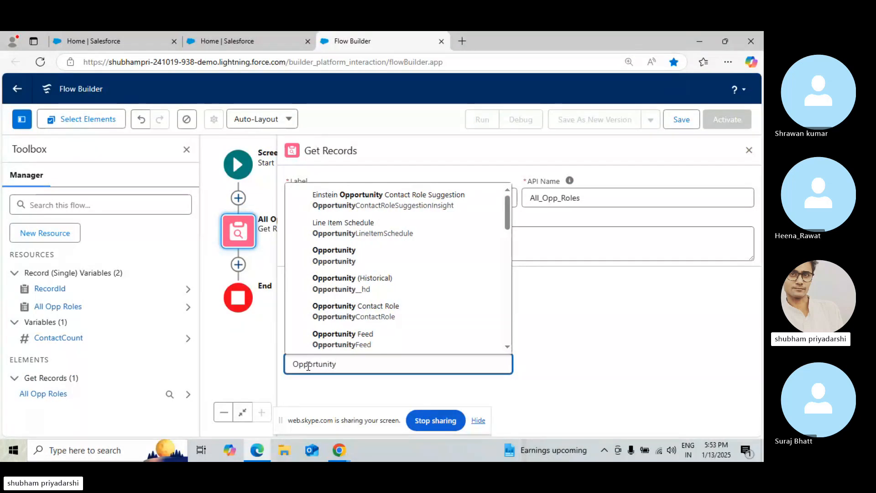
left_click(369, 304)
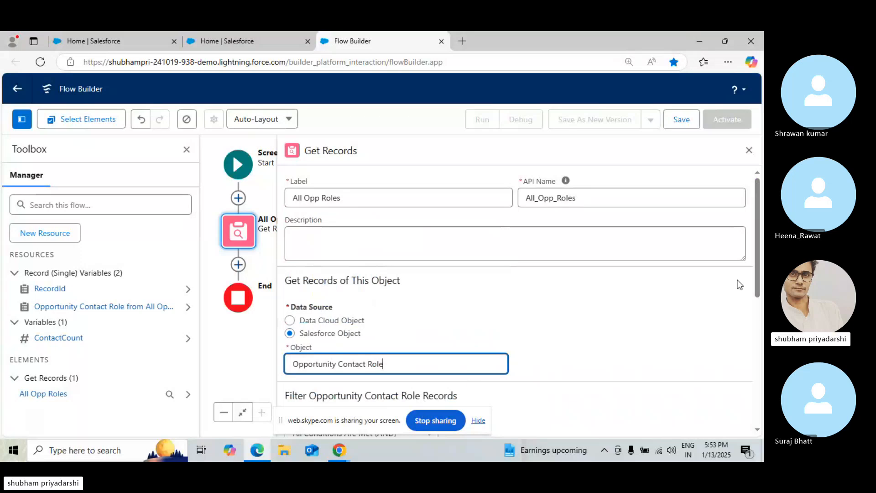
Add a filter condition on the OpportunityId field and browse the resources available for its value
scroll(754, 322, "down", 5)
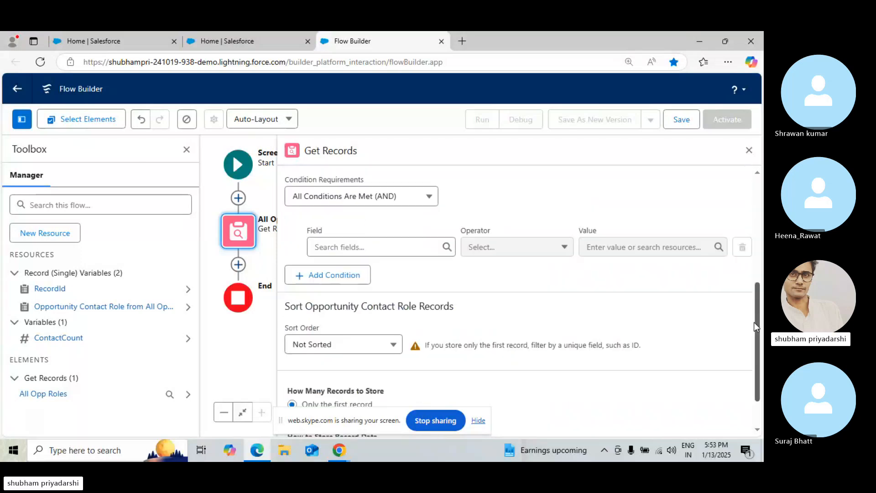
left_click(382, 243)
type("O")
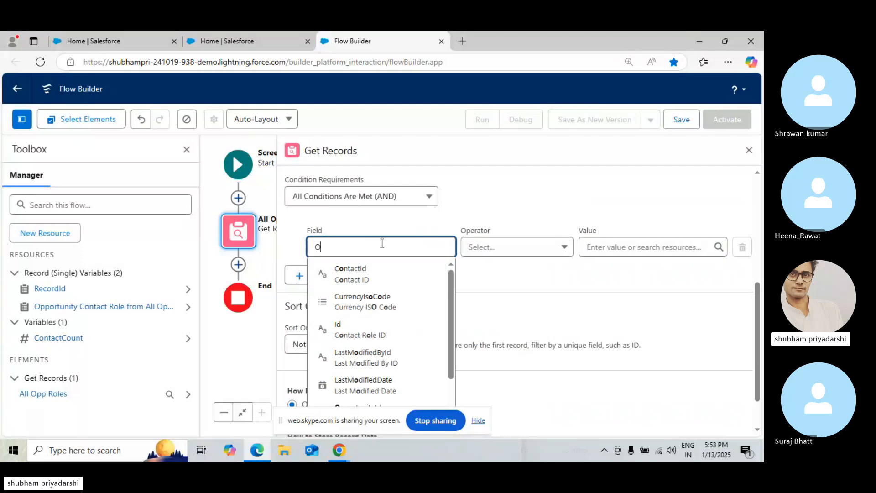
type("pp")
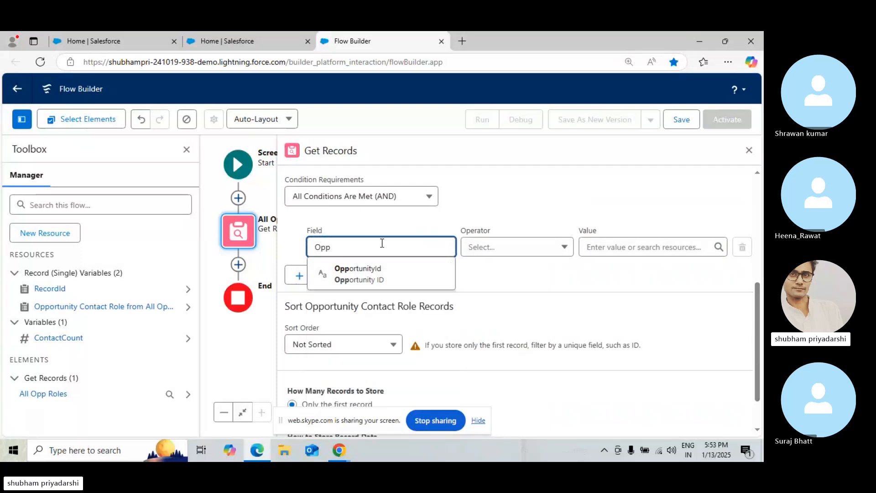
left_click(380, 268)
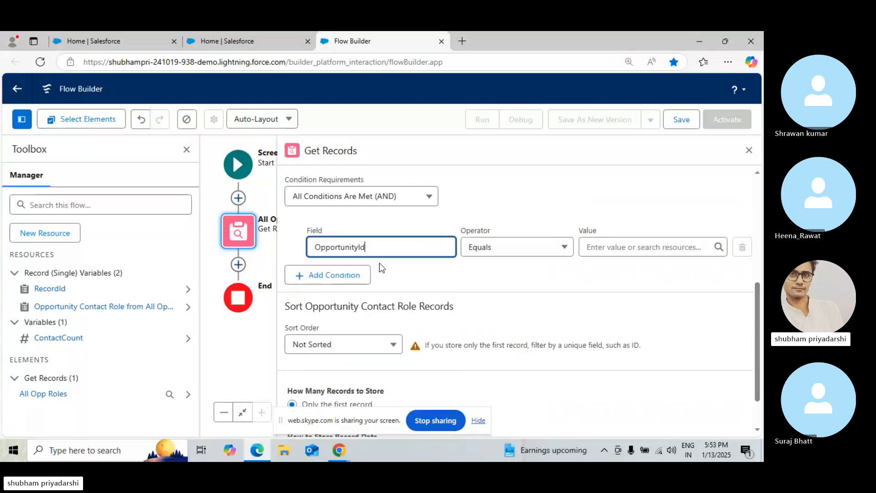
left_click(631, 252)
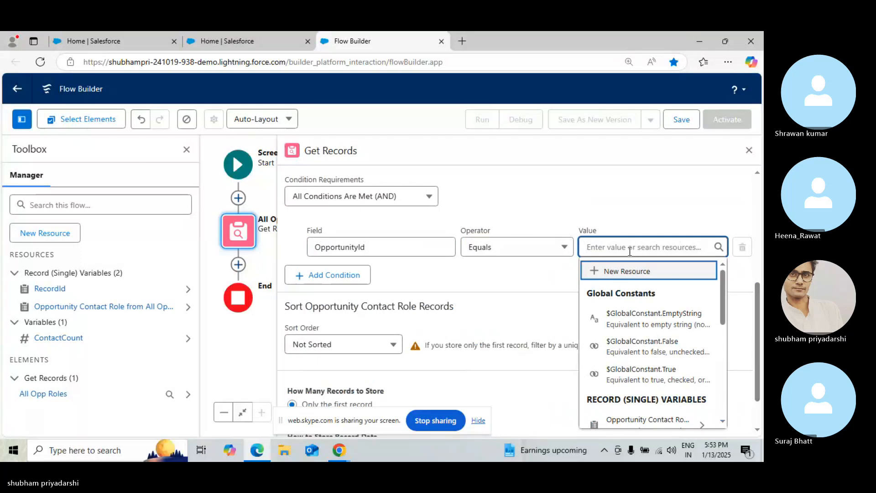
left_click(722, 333)
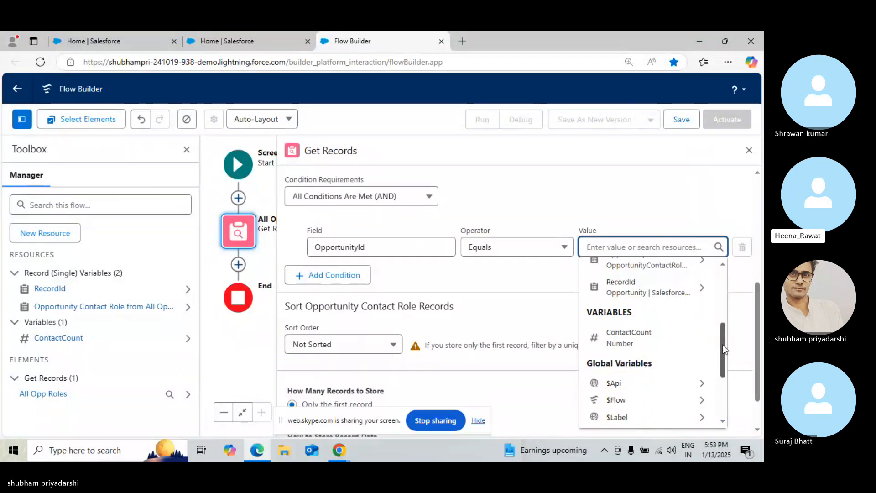
left_click_drag(722, 347, 721, 369)
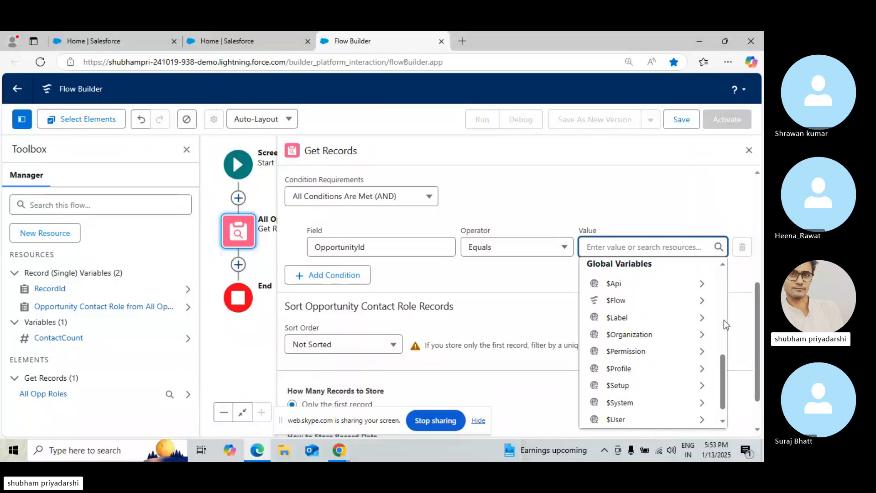
scroll(724, 321, "up", 10)
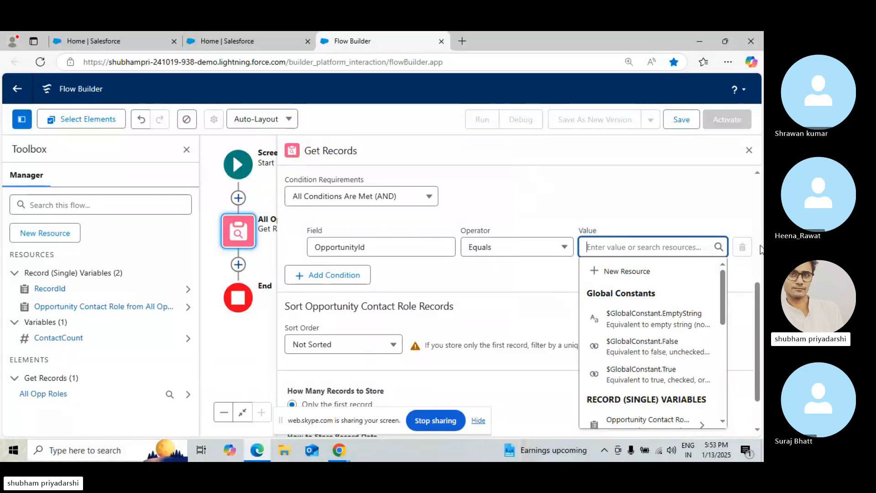
scroll(760, 249, "up", 5)
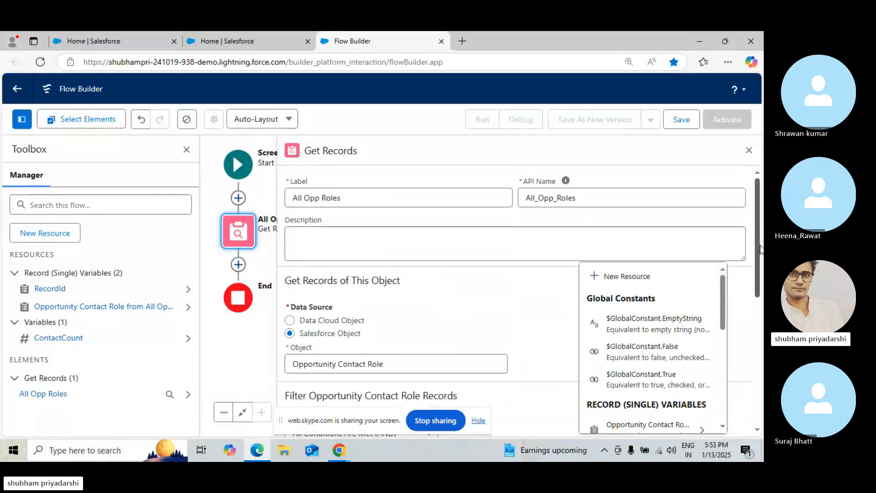
Open Schema Builder from Setup in the other Salesforce tab
left_click(223, 33)
left_click(43, 155)
type("sd")
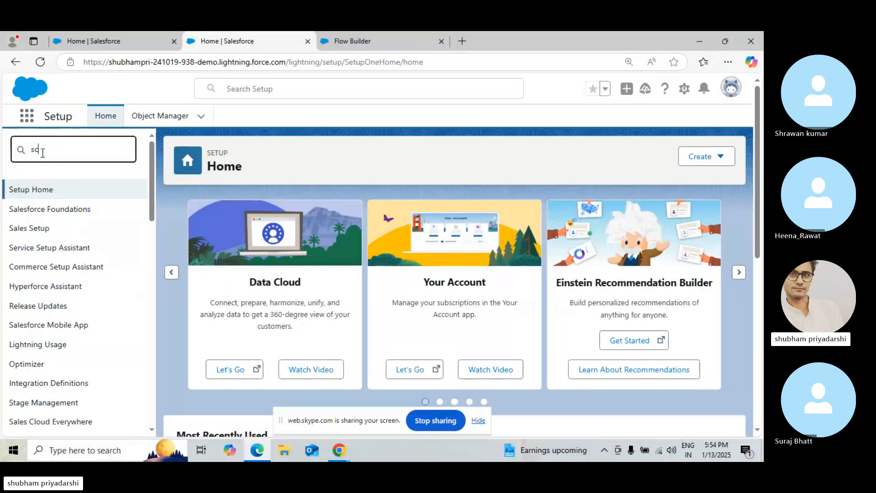
type("hdhe")
key("BackSpace")
key("BackSpace")
key("BackSpace")
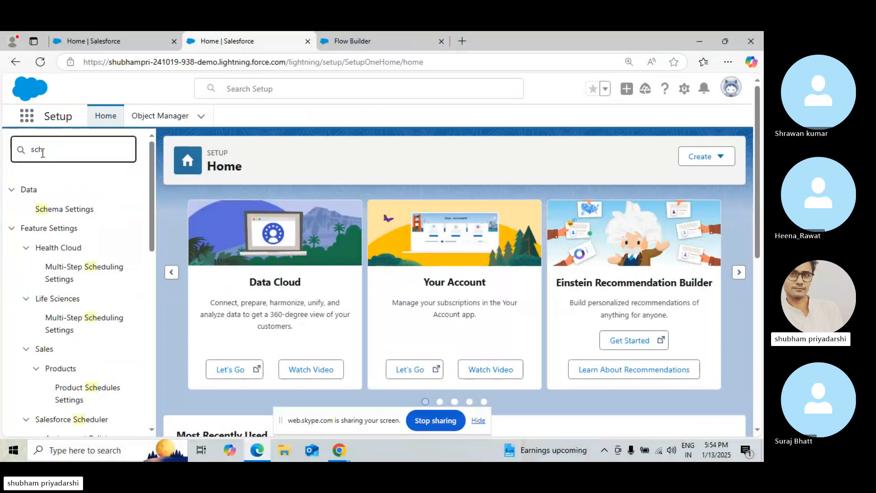
type("ema")
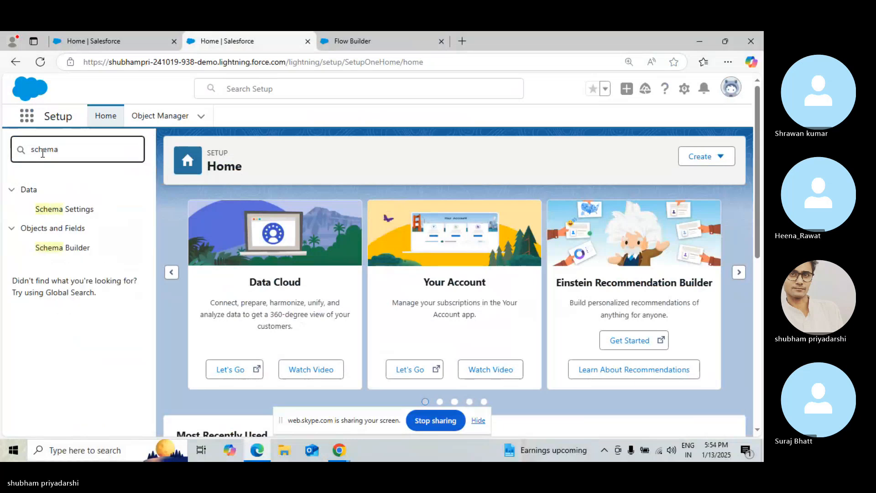
left_click(78, 248)
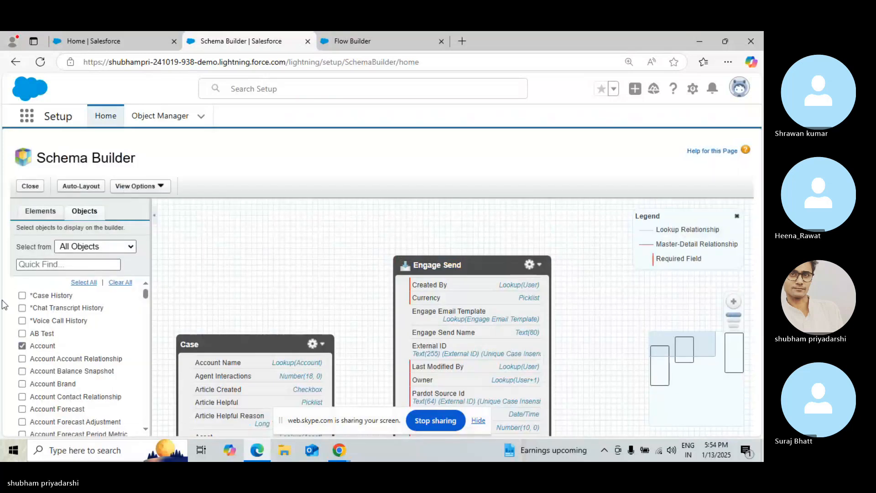
Clear the Schema Builder canvas and display the Opportunity and Opportunity Contact Role objects
left_click(120, 283)
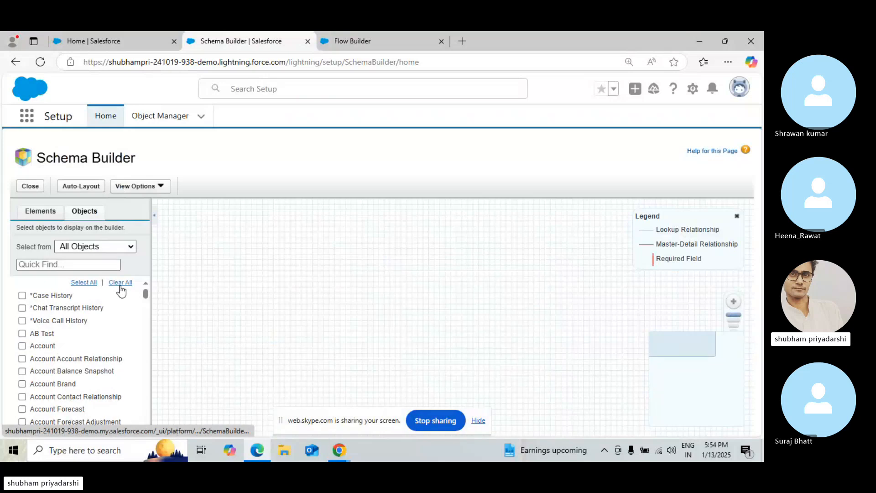
left_click(45, 263)
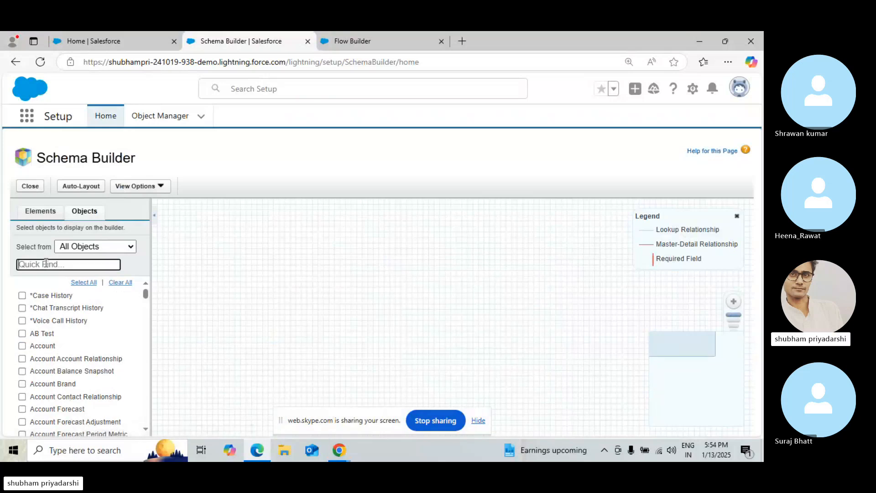
type("O")
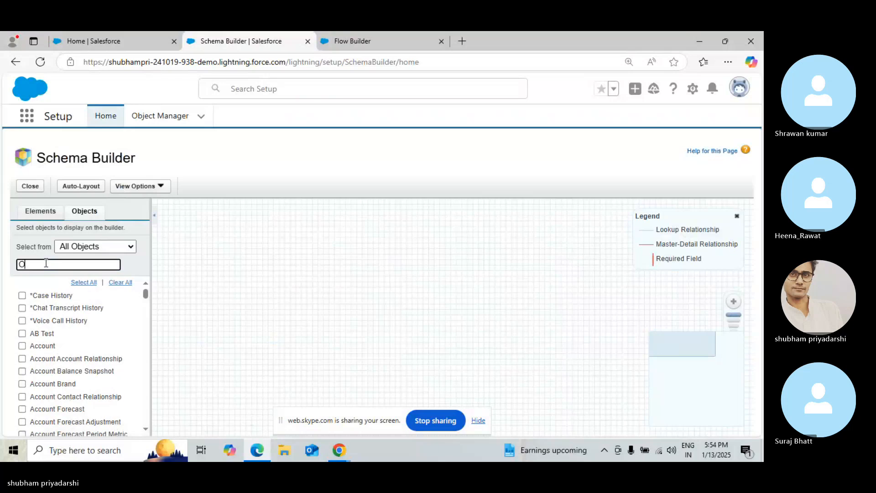
type("pp")
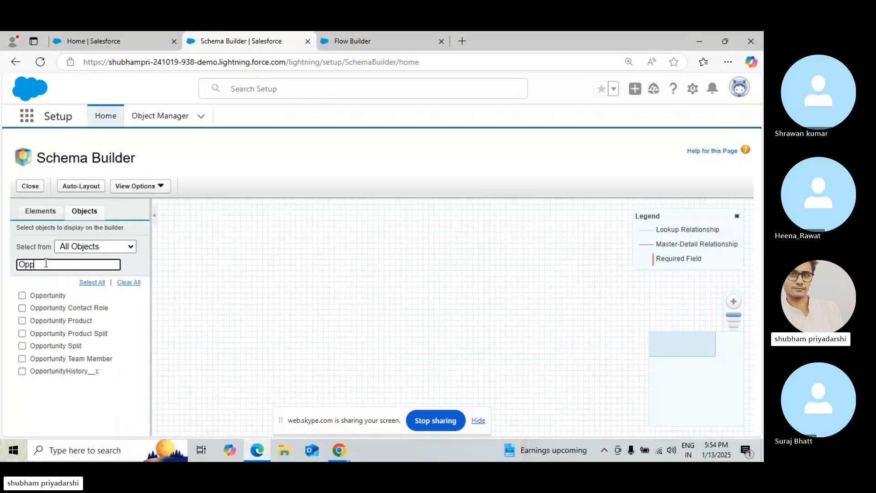
left_click(23, 296)
left_click(24, 308)
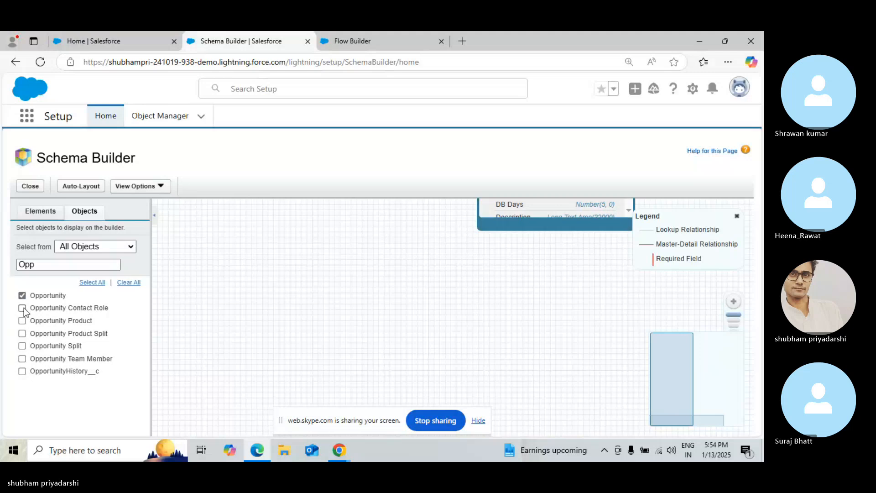
Add the Contact object to the Schema Builder canvas
left_click(51, 265)
left_click(51, 265)
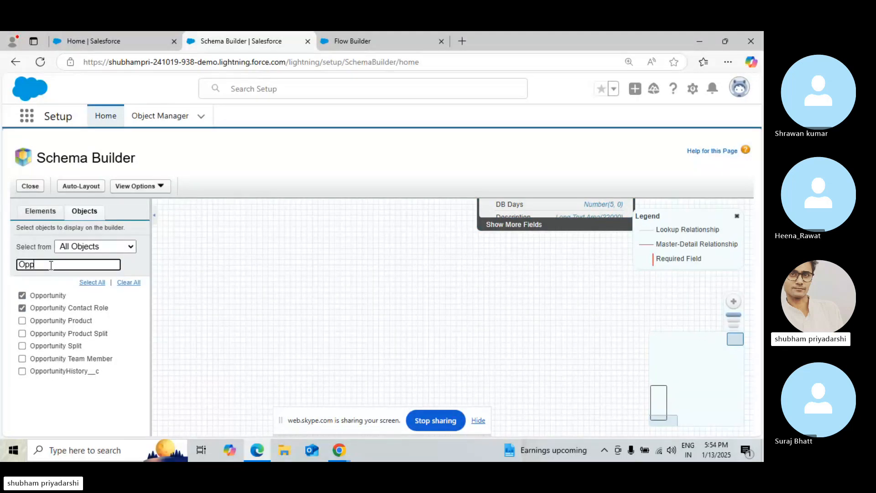
key("BackSpace")
key("BackSpace")
key("BackSpace")
type("C")
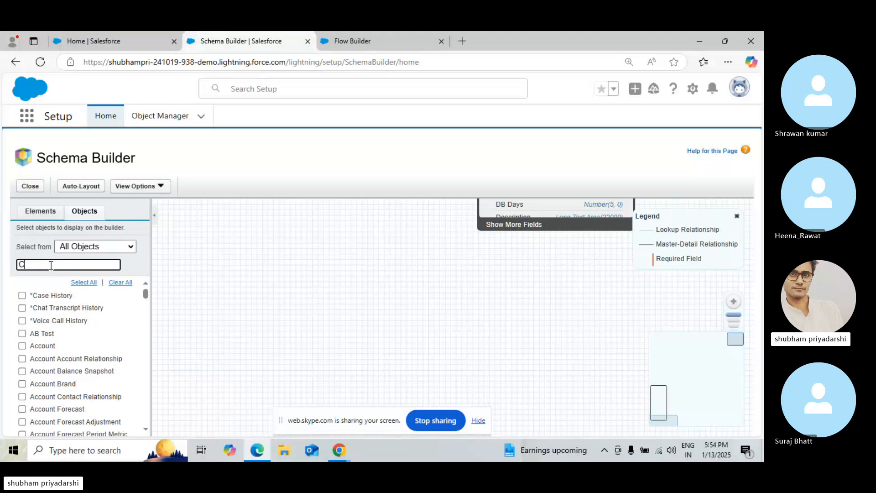
type("ontact")
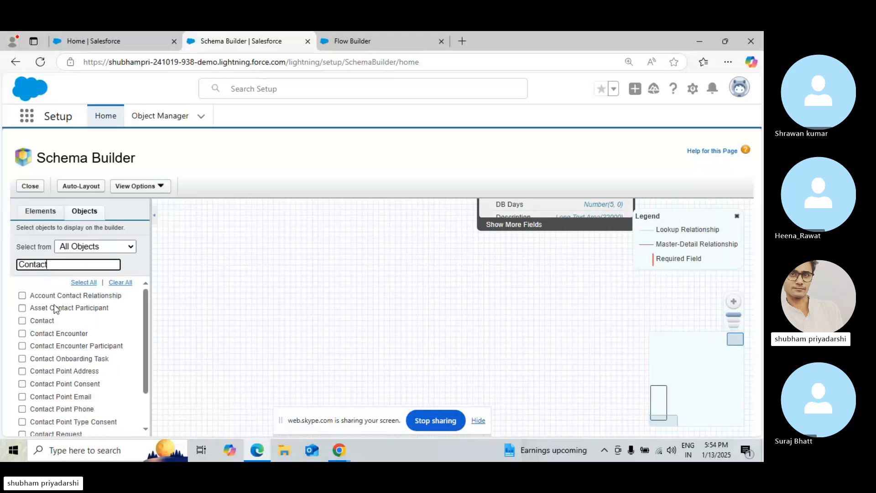
left_click(22, 320)
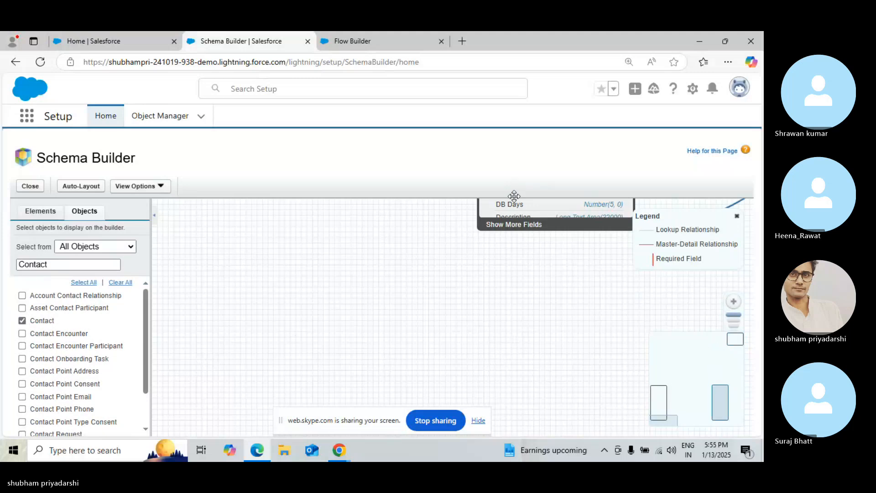
Reposition the Opportunity object on the Schema Builder canvas, zooming out the page to fit the objects
left_click(514, 224)
left_click_drag(495, 235, 471, 276)
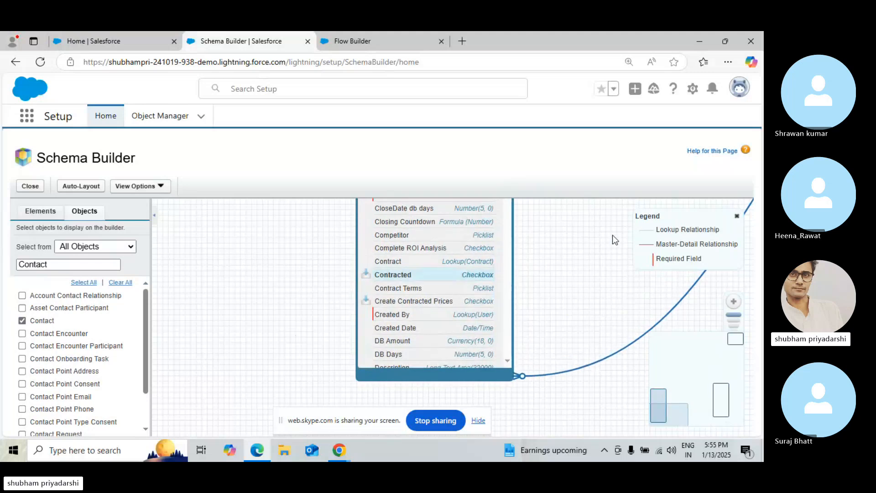
left_click(734, 303)
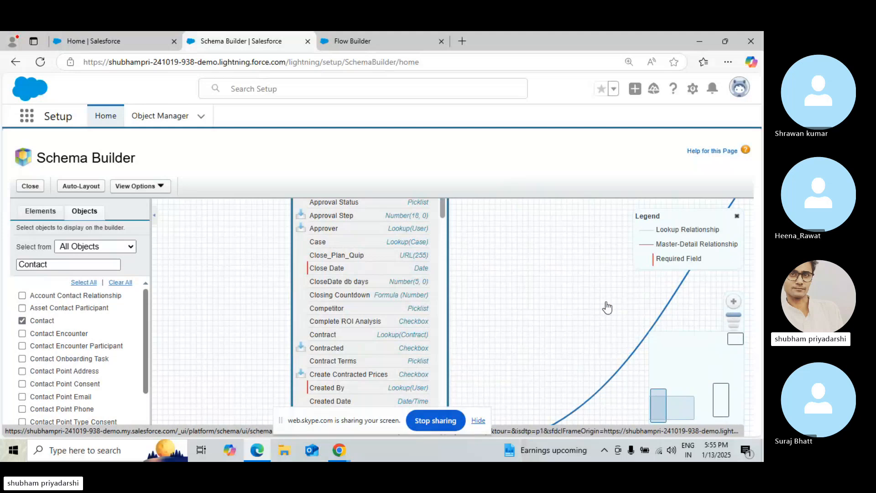
scroll(606, 302, "down", 2)
key("ctrl+minus")
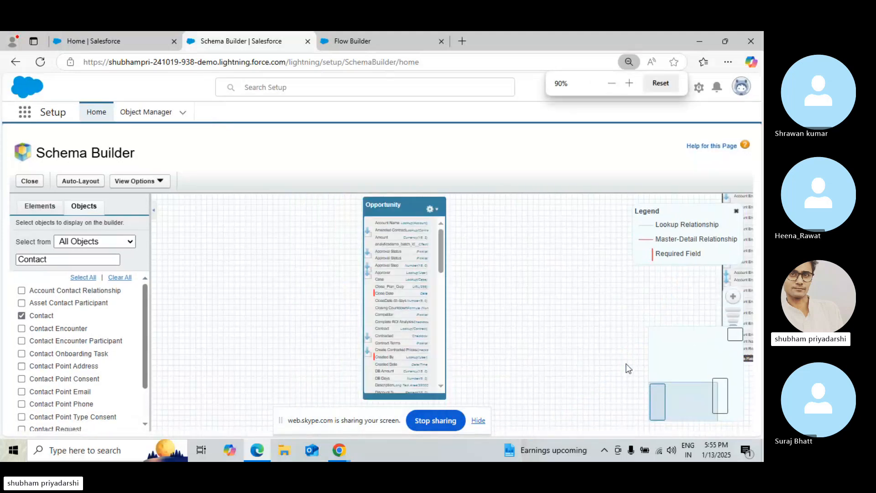
key("ctrl+minus")
key("ctrl+minus")
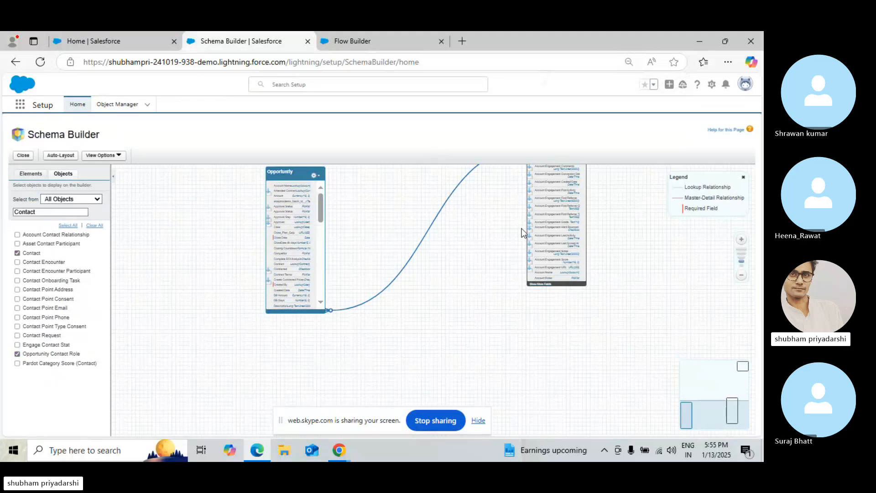
scroll(554, 187, "up", 2)
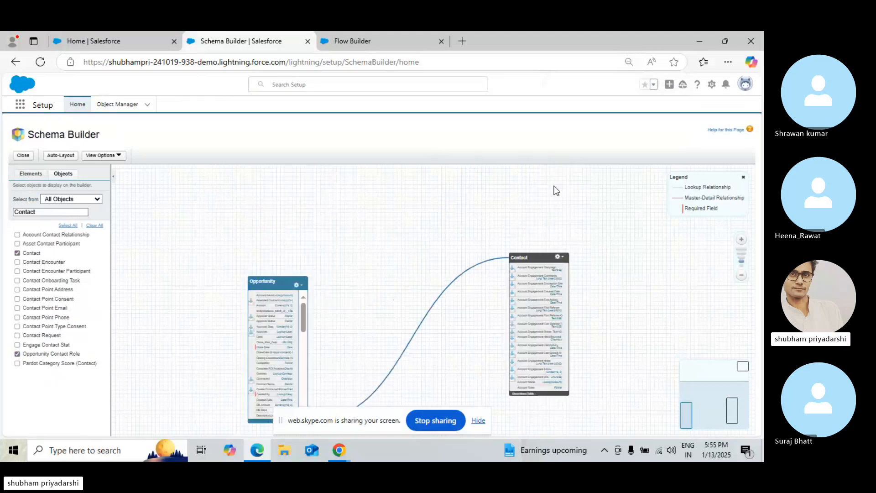
scroll(269, 238, "up", 1)
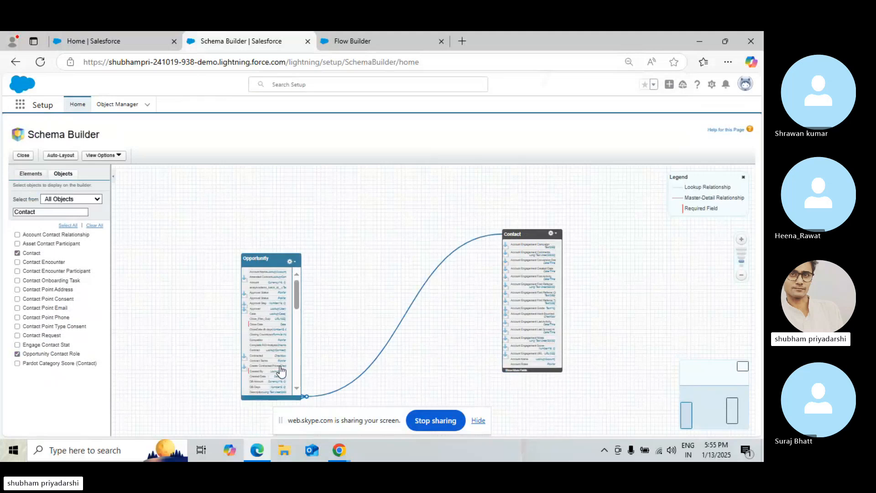
scroll(279, 368, "down", 1)
left_click_drag(280, 369, 278, 329)
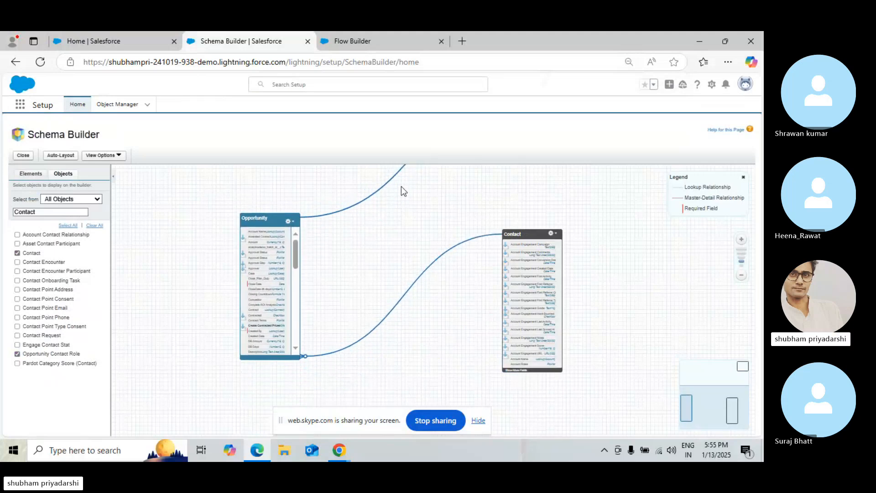
left_click_drag(256, 280, 134, 354)
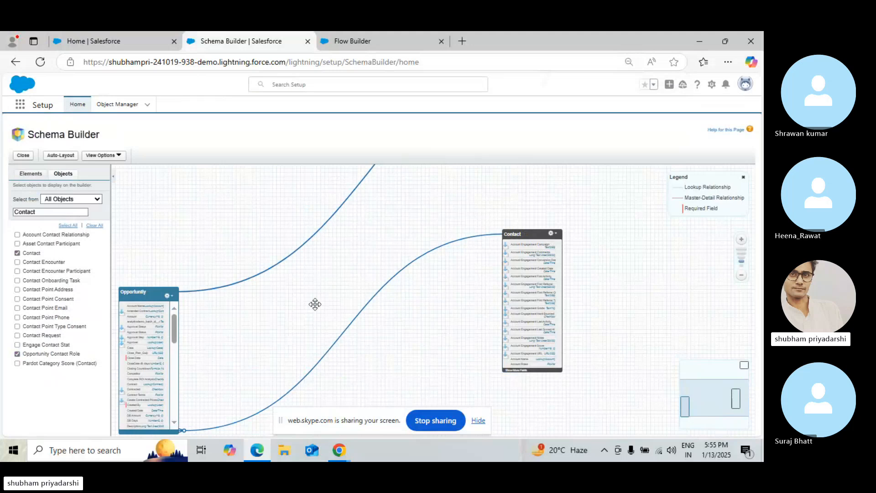
Pan around the canvas to trace the relationship lines between Opportunity, Contact and Opportunity Contact Role
scroll(363, 176, "up", 2)
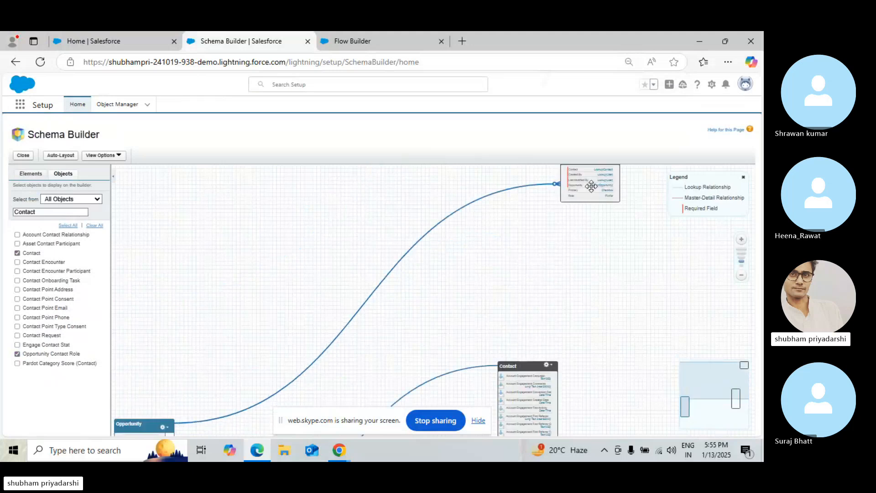
scroll(615, 164, "up", 5)
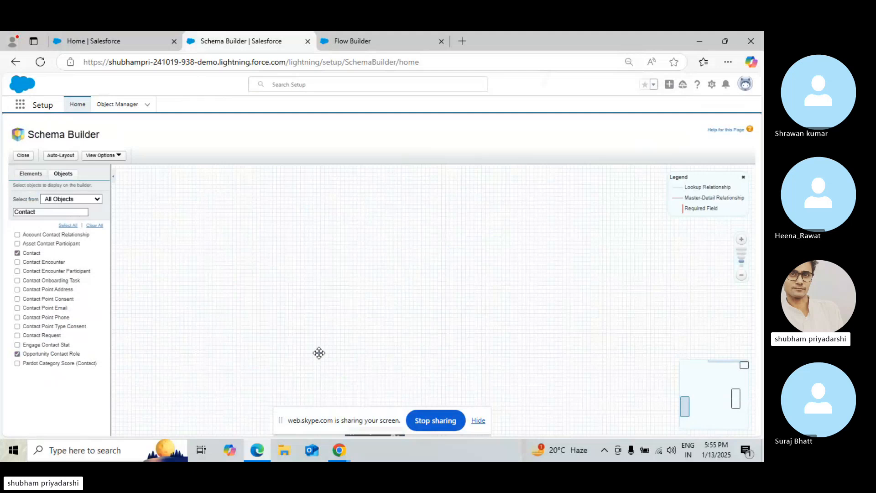
scroll(297, 380, "down", 3)
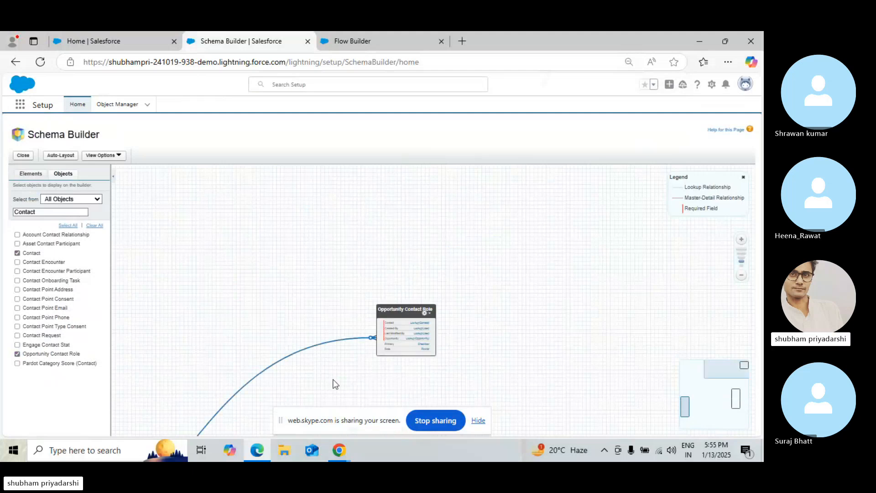
scroll(339, 325, "down", 5)
scroll(340, 323, "left", 3)
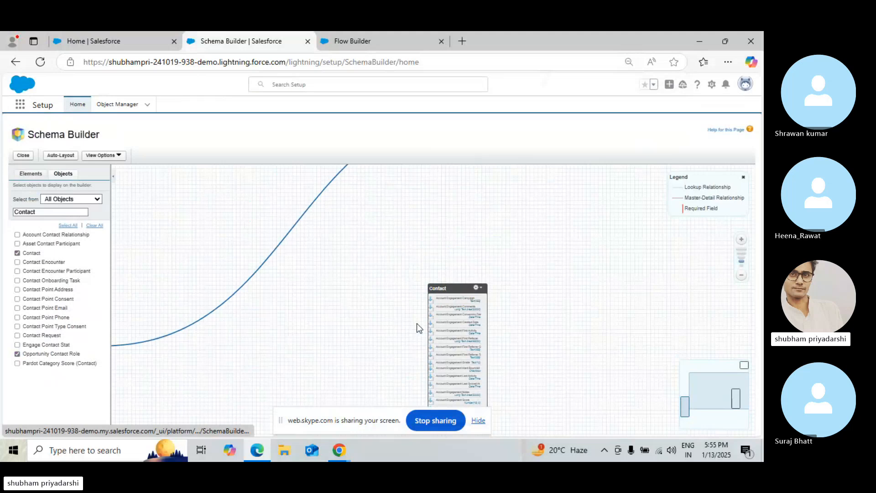
scroll(398, 325, "left", 6)
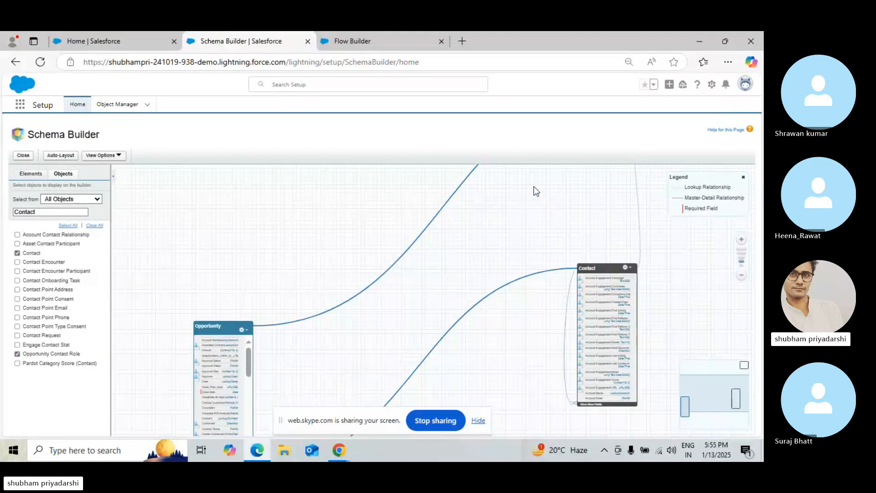
scroll(491, 256, "up", 3)
scroll(490, 255, "right", 2)
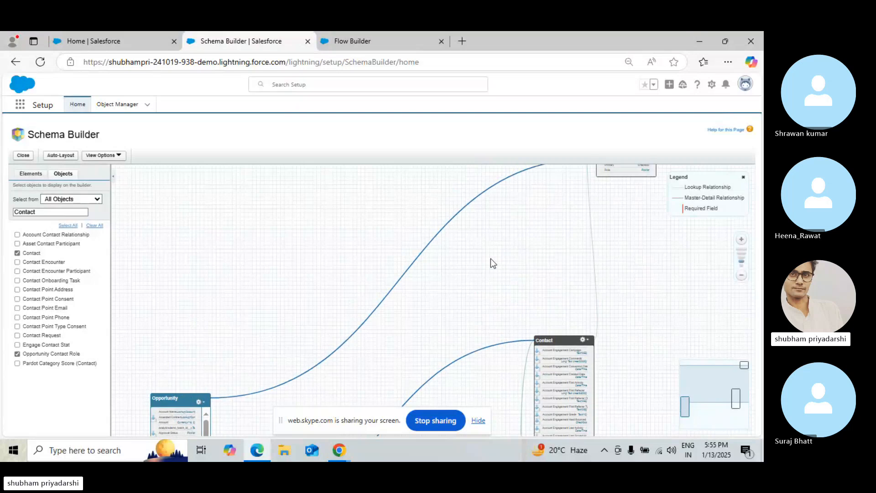
scroll(593, 177, "down", 4)
scroll(593, 178, "left", 4)
scroll(601, 276, "up", 1)
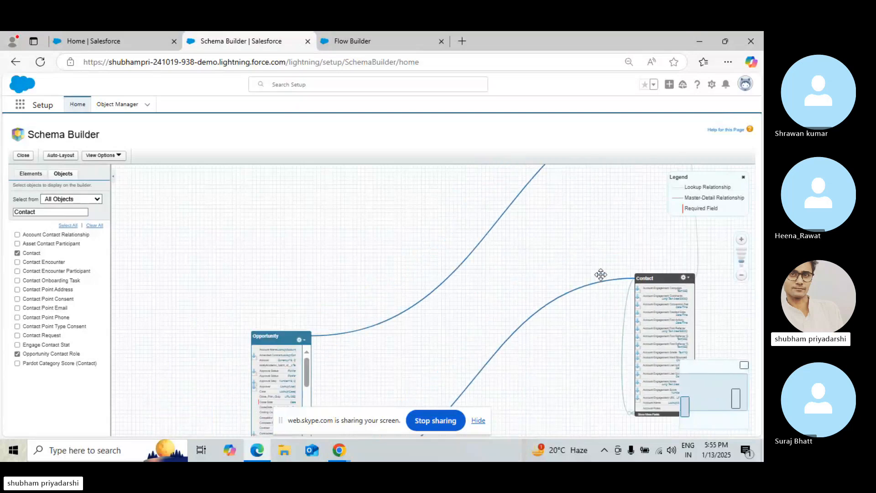
scroll(587, 234, "up", 2)
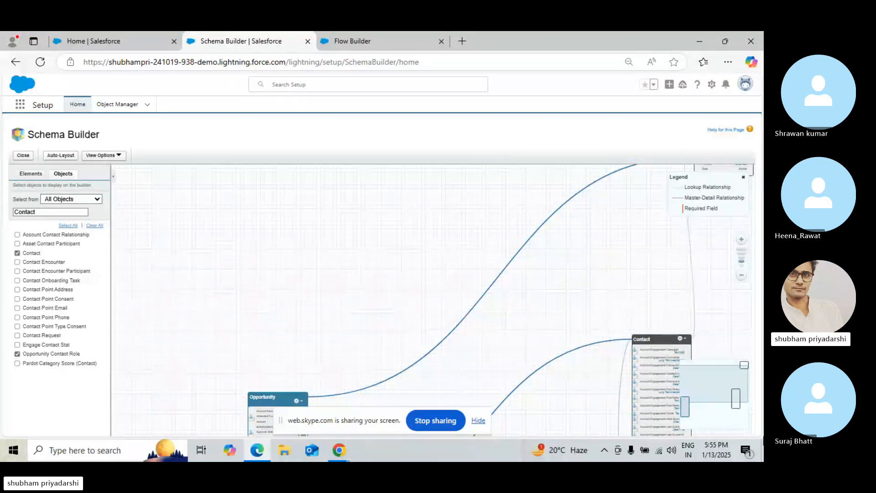
scroll(744, 264, "right", 1)
scroll(744, 265, "up", 1)
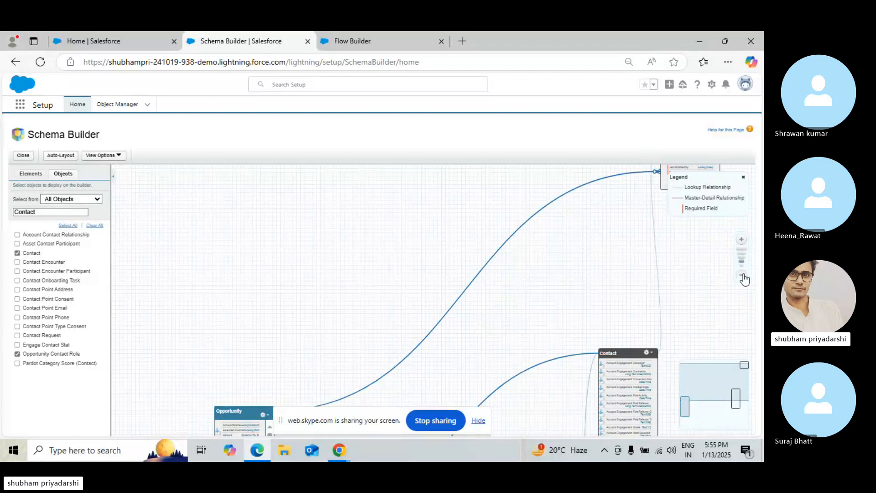
Arrange the objects with Opportunity Contact Role placed between Opportunity and Contact on the canvas
left_click(743, 276)
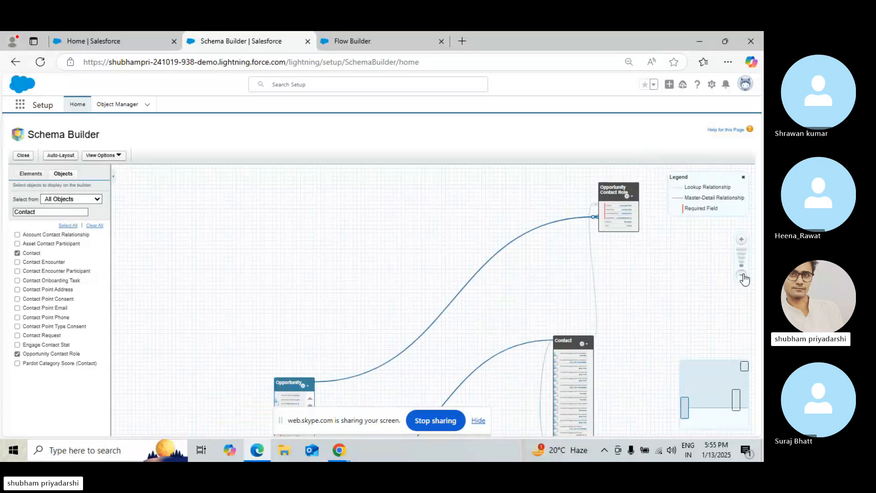
left_click_drag(285, 383, 250, 291)
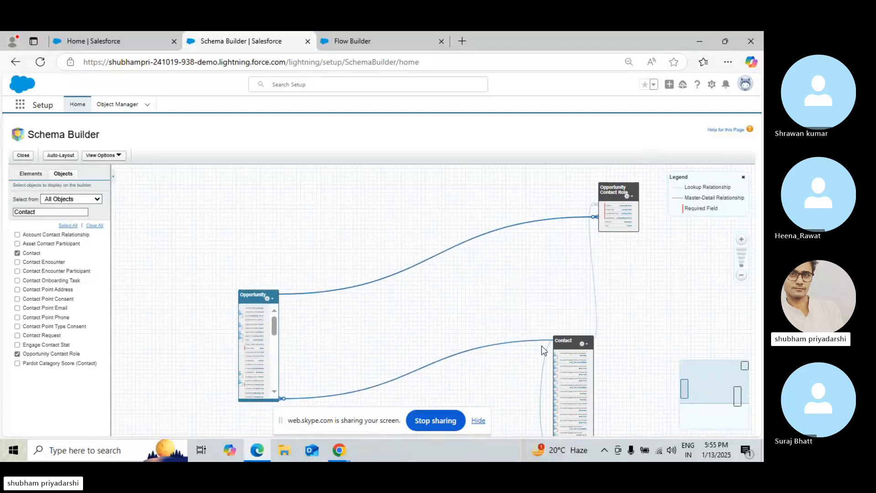
left_click_drag(572, 340, 474, 276)
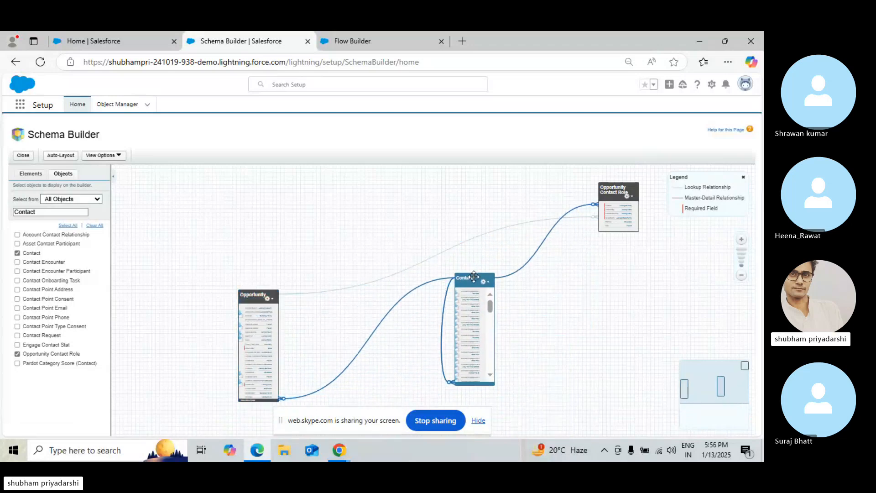
left_click(603, 187)
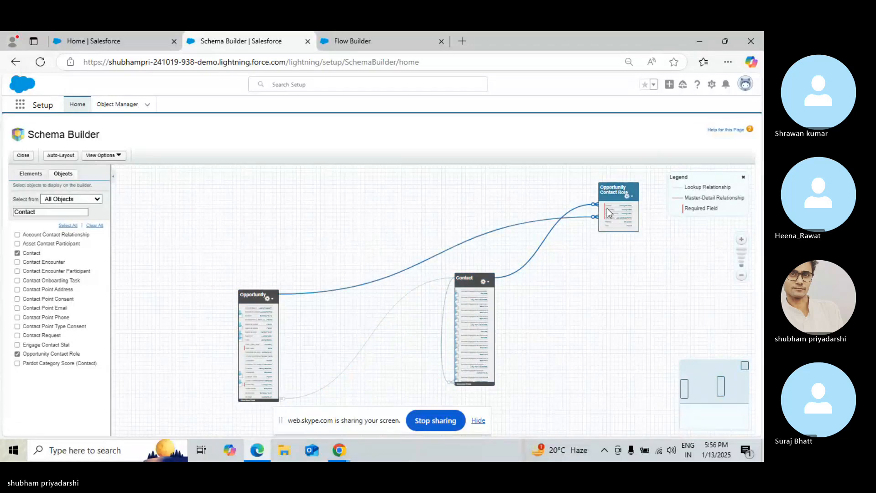
left_click_drag(611, 190, 358, 312)
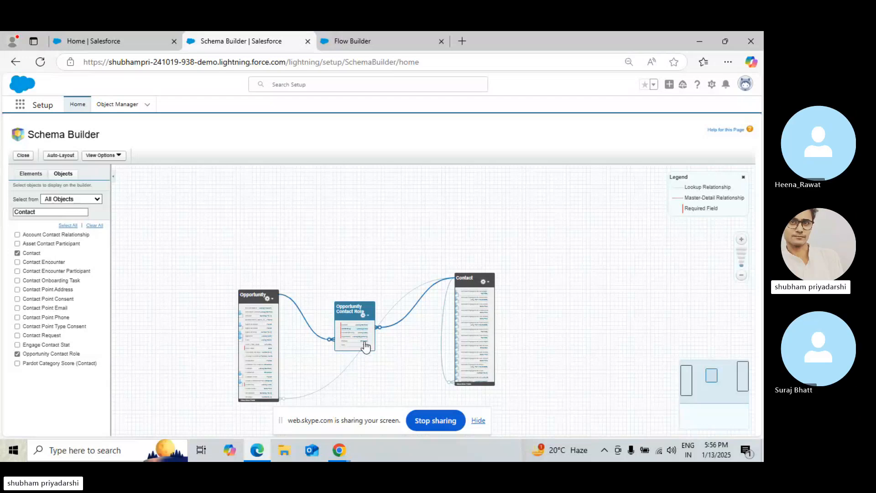
Zoom in on the Opportunity Contact Role object and move it to read its Contact and Opportunity lookup fields
scroll(354, 338, "up", 2)
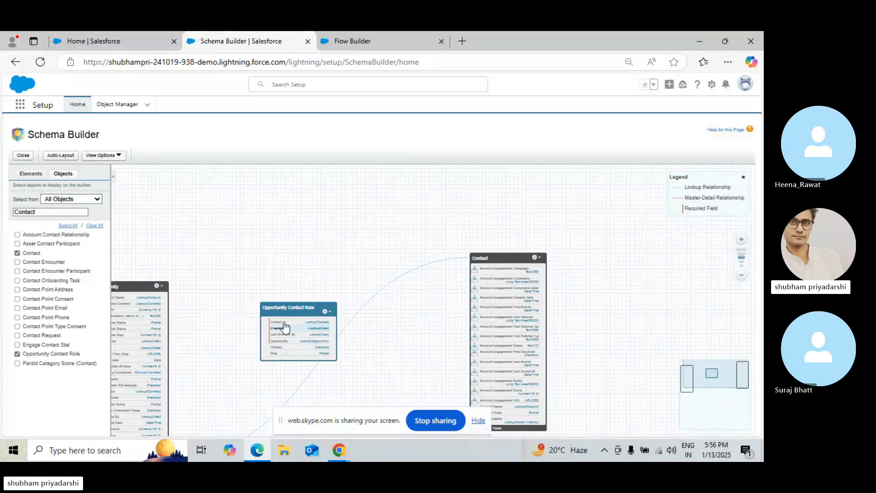
key("ctrl+plus")
key("ctrl+plus")
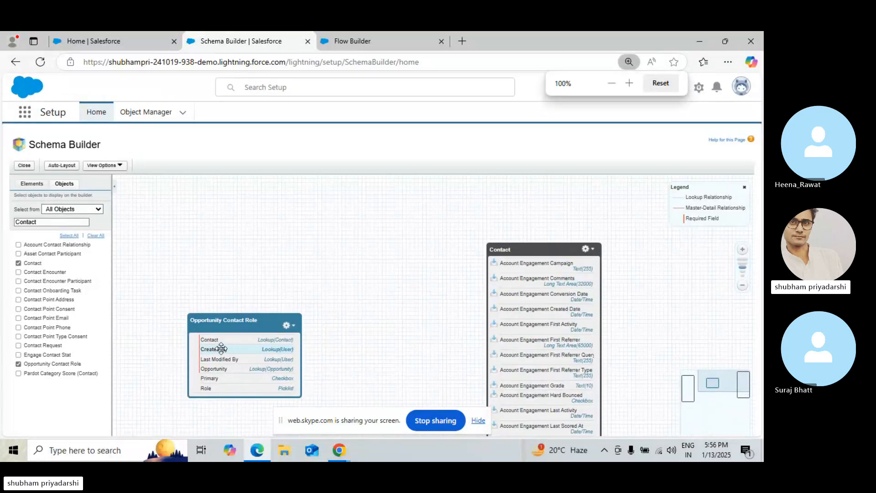
key("ctrl+plus")
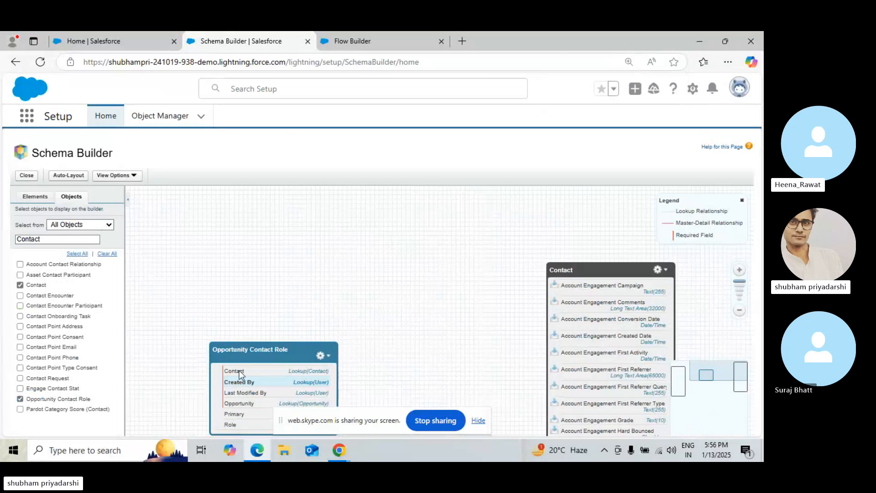
key("ctrl+plus")
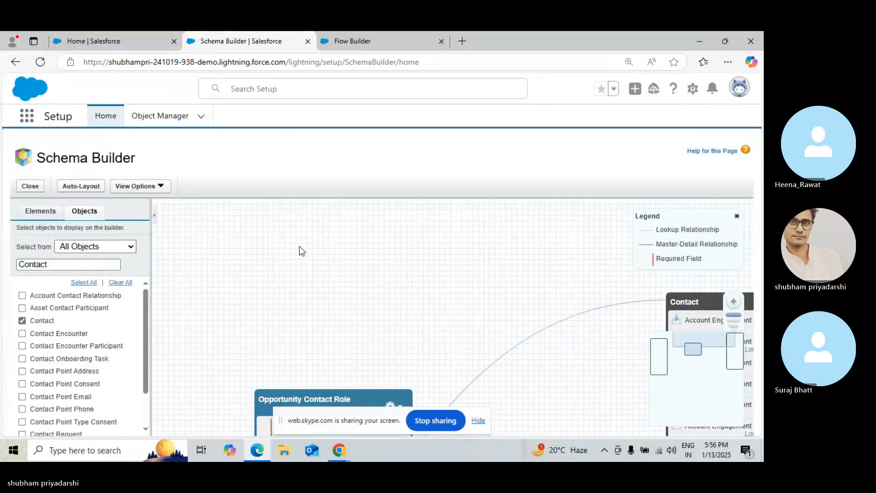
left_click_drag(451, 392, 459, 263)
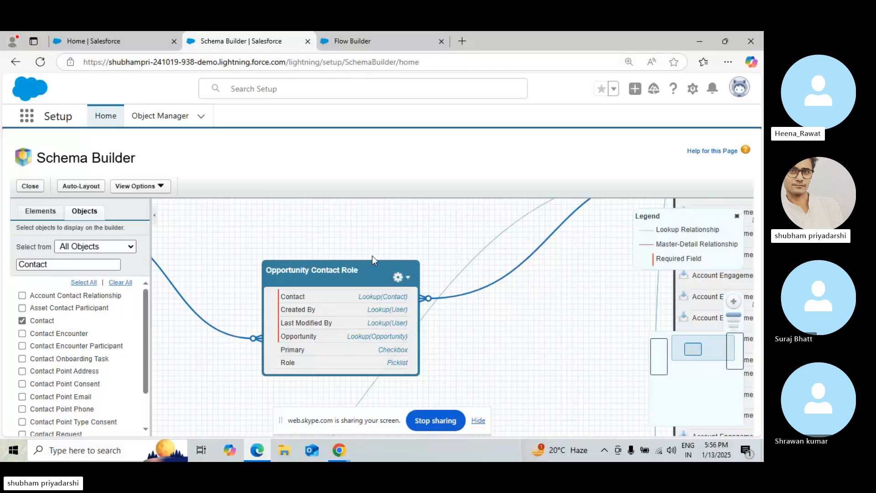
Return to Flow Builder and set the OpportunityId filter value to the RecordId variable's Id field
left_click(389, 33)
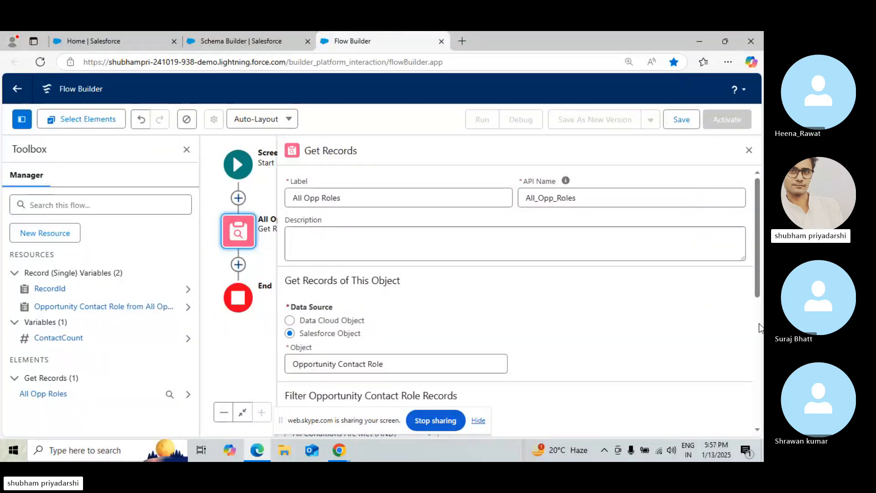
scroll(760, 327, "down", 5)
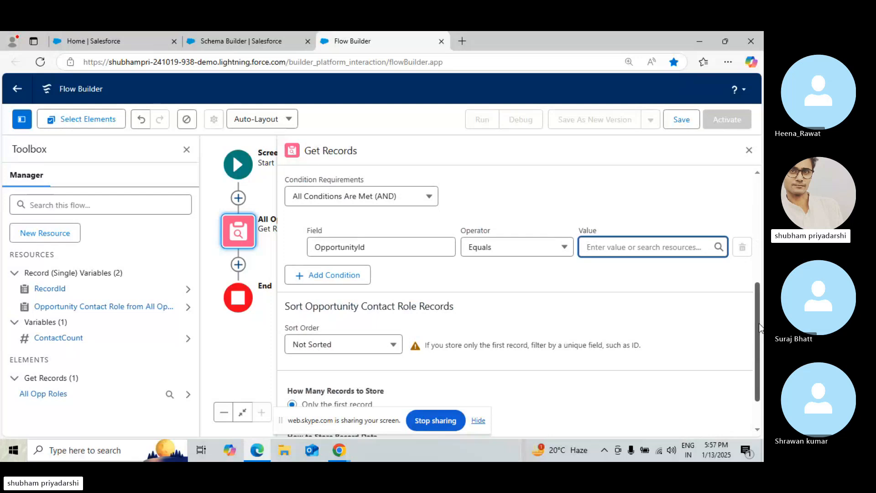
left_click(620, 248)
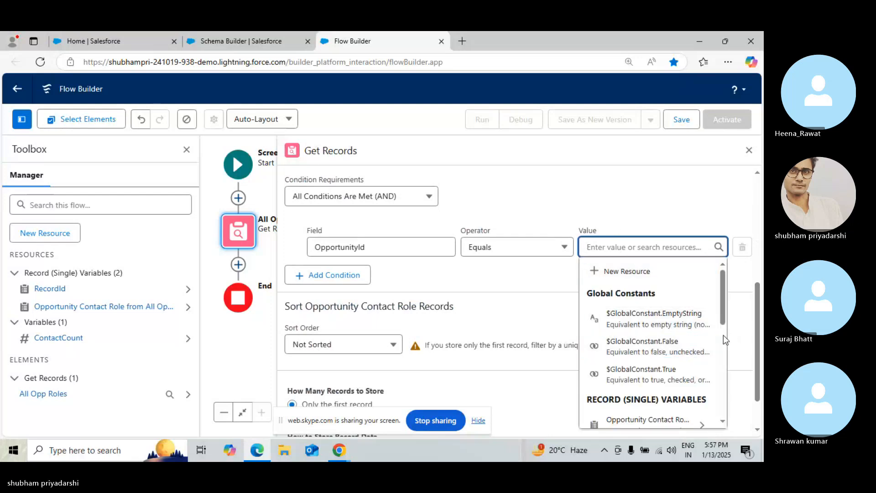
scroll(723, 335, "down", 3)
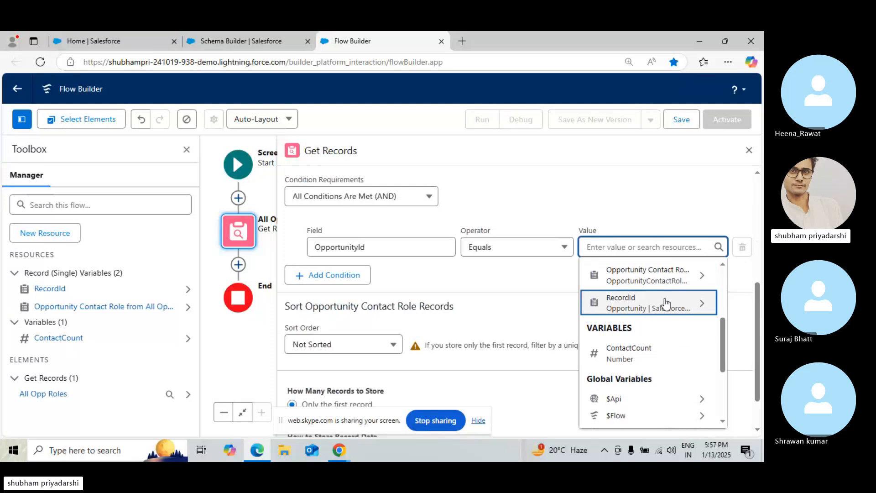
left_click(665, 303)
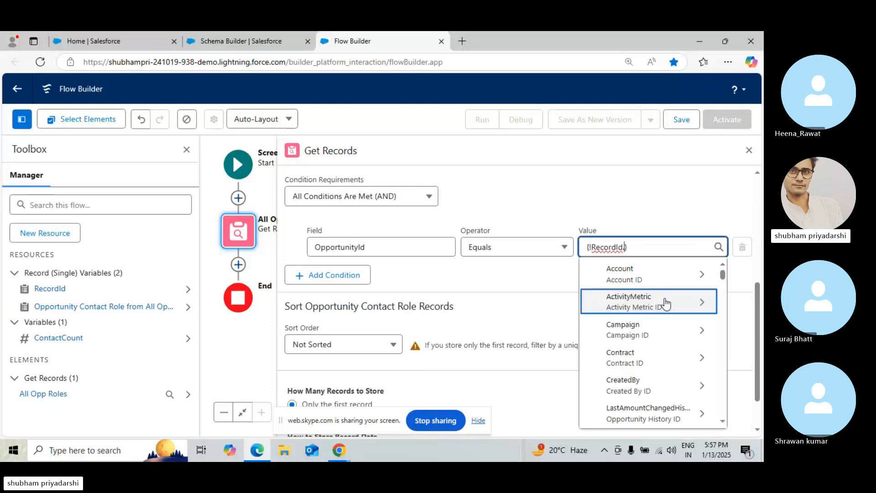
type("opp")
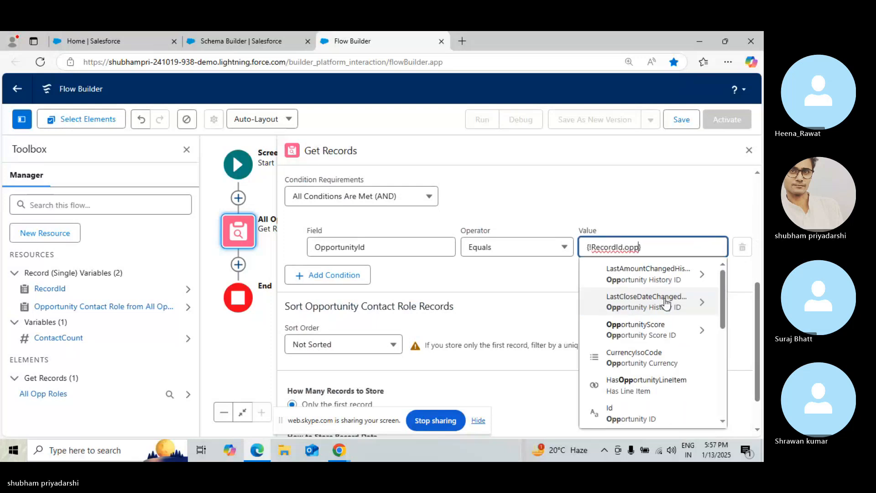
left_click(621, 413)
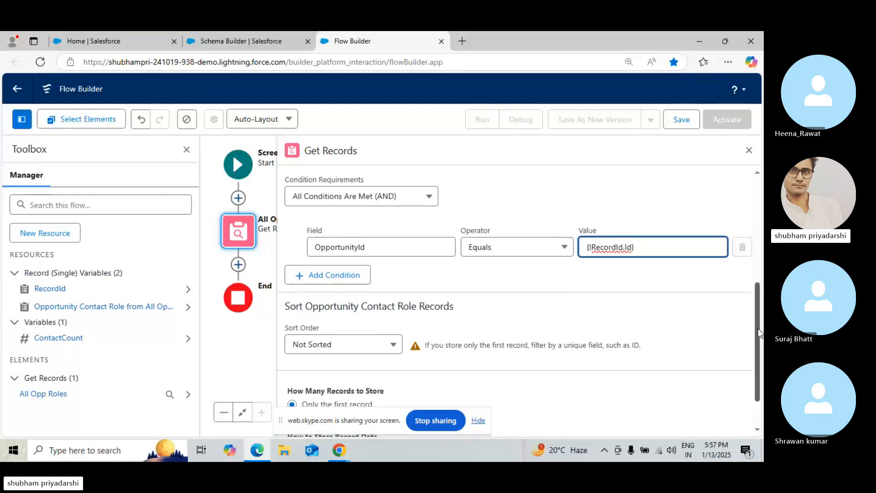
left_click_drag(758, 333, 760, 346)
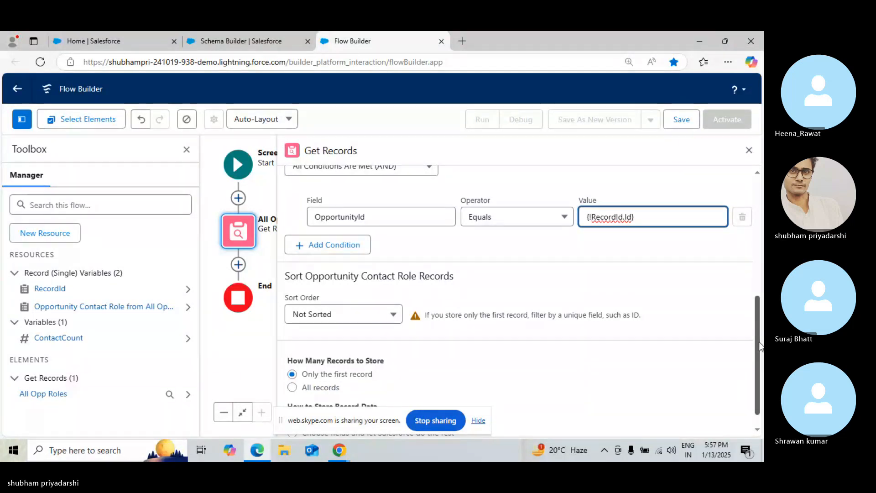
Set the All Opp Roles Get Records element to store all records, then close its panel
left_click(292, 387)
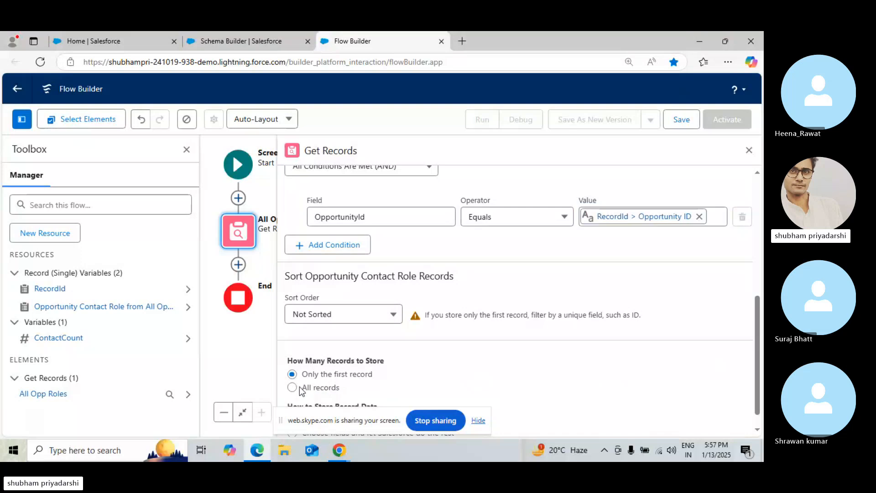
left_click_drag(757, 327, 756, 341)
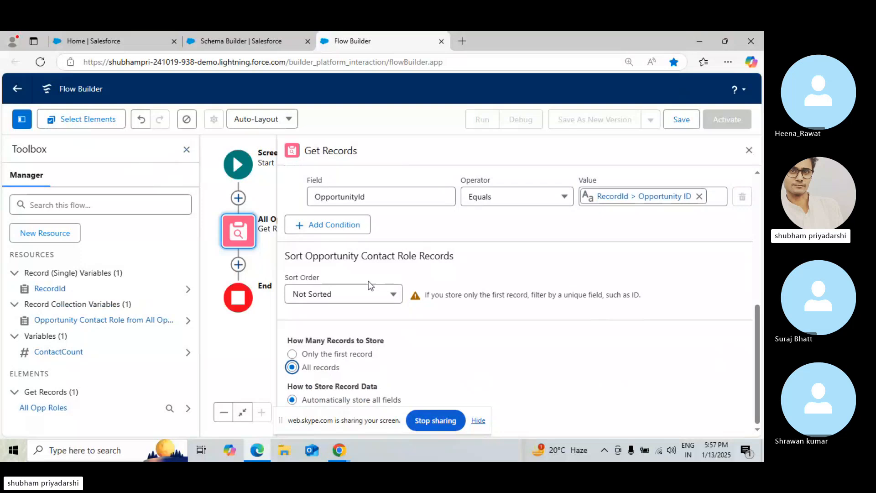
left_click(749, 151)
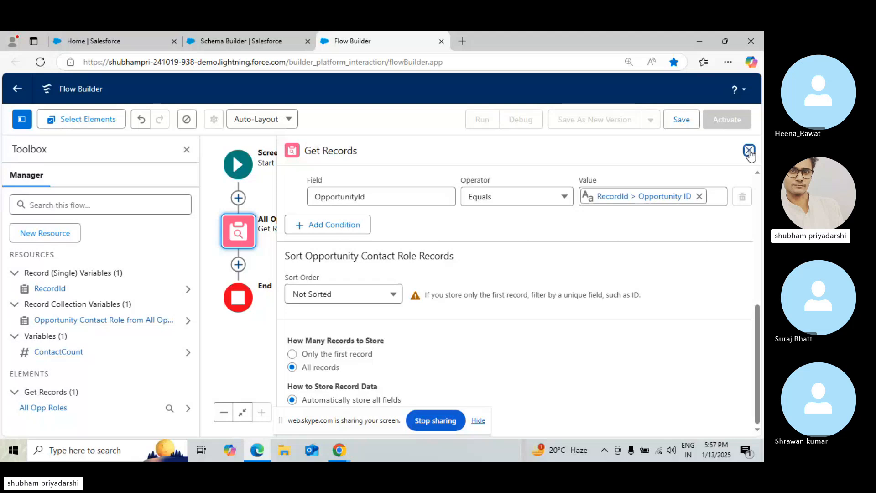
left_click(749, 150)
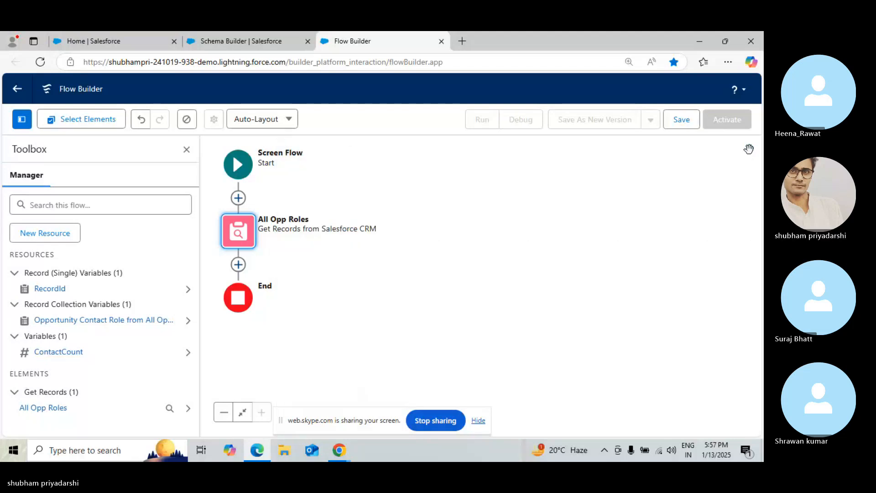
Create a new Variable resource with the API name SingleTask
left_click(512, 176)
left_click_drag(512, 177, 619, 223)
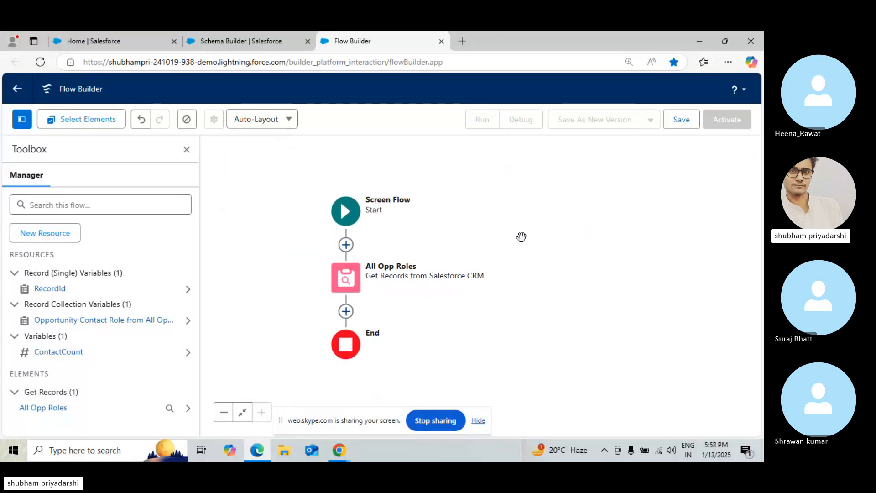
left_click(47, 236)
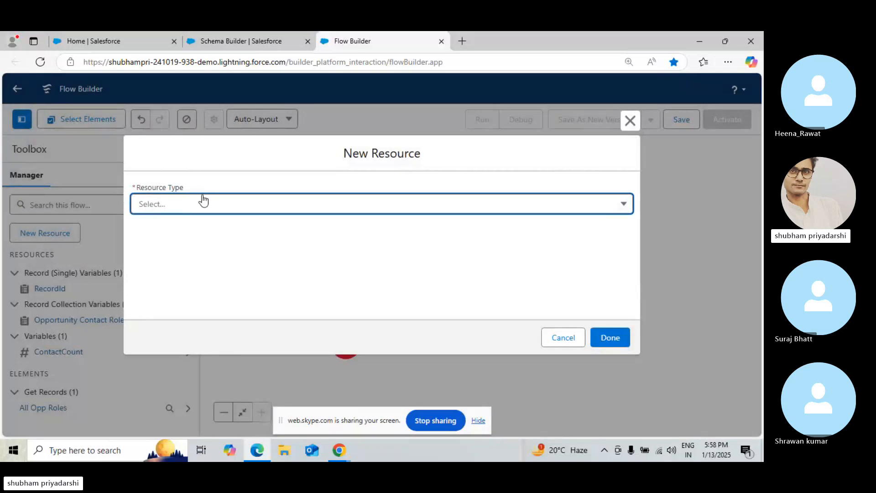
left_click(190, 204)
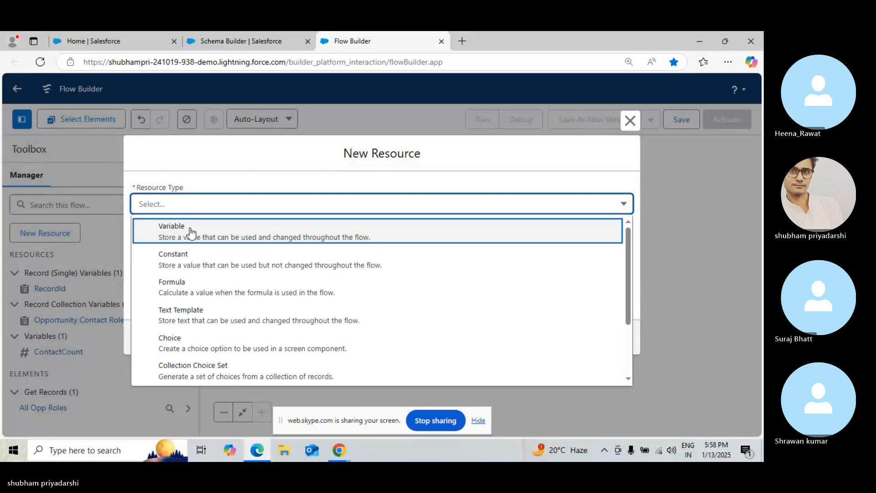
left_click(191, 230)
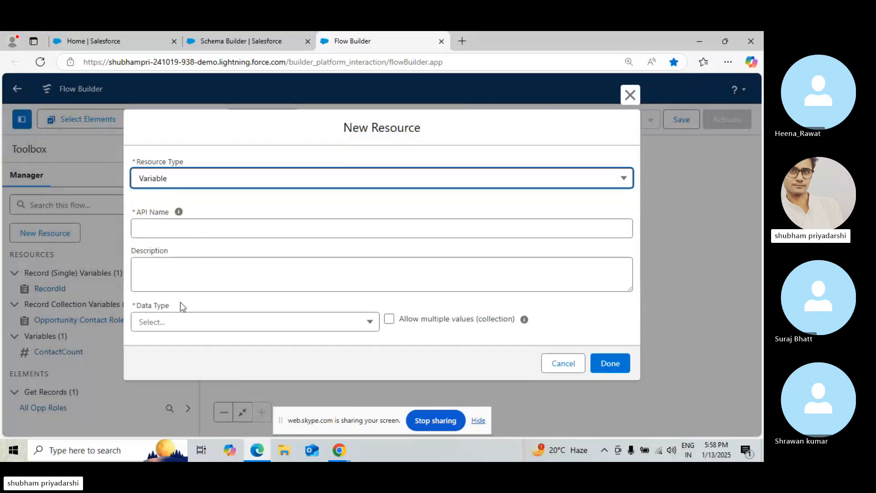
left_click(179, 225)
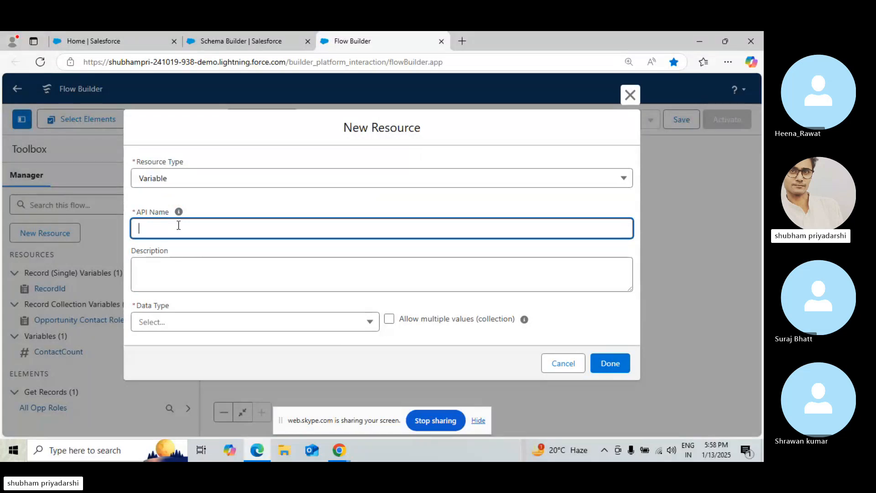
type("ngleTask")
left_click(189, 288)
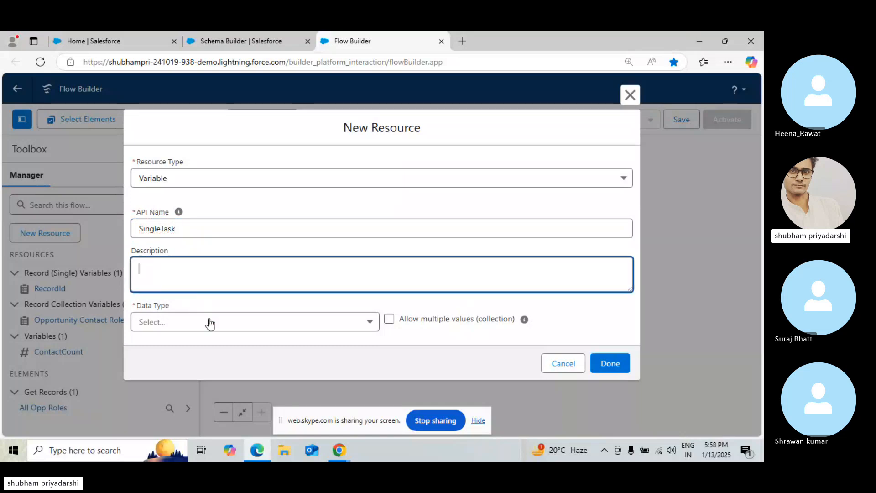
Set the SingleTask variable's data type to Record with the Task object and save the resource
left_click(209, 322)
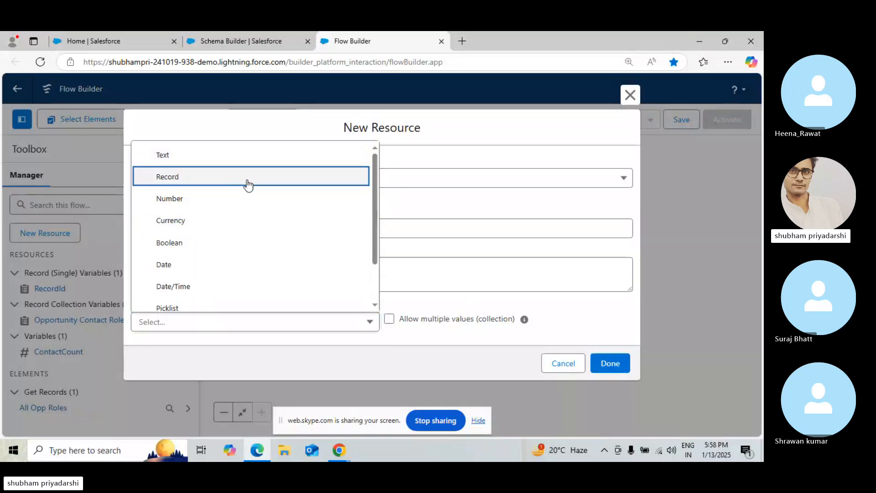
left_click(245, 178)
left_click(631, 318)
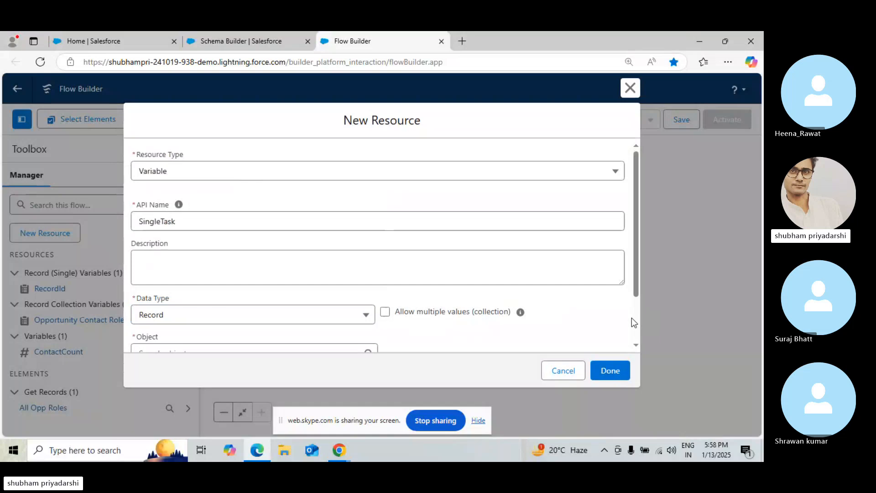
scroll(638, 321, "down", 2)
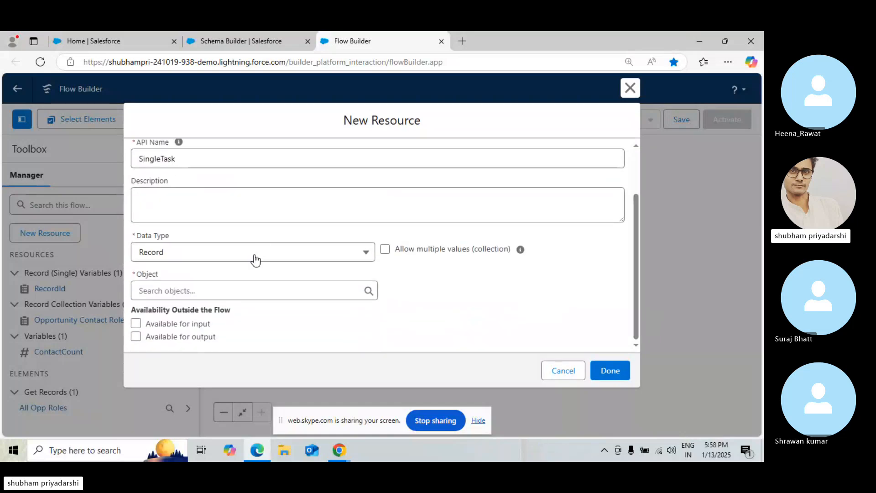
left_click(249, 286)
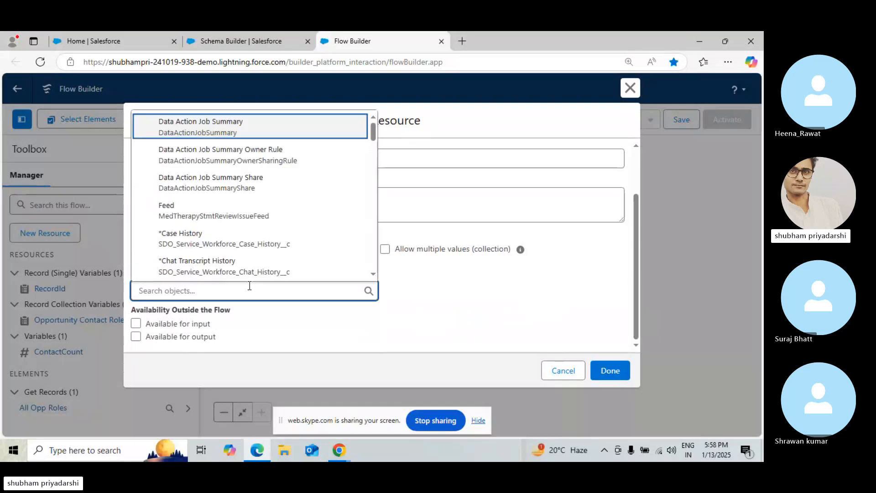
type("R")
key("BackSpace")
type("Ta")
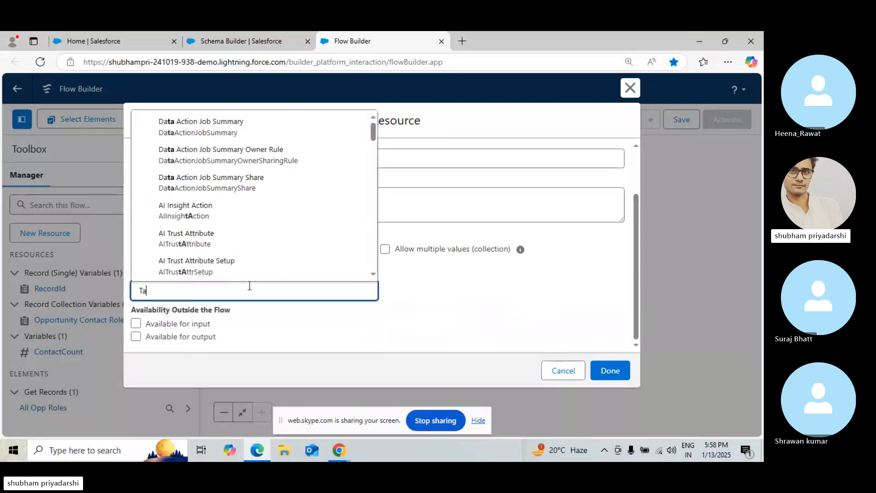
type("sk")
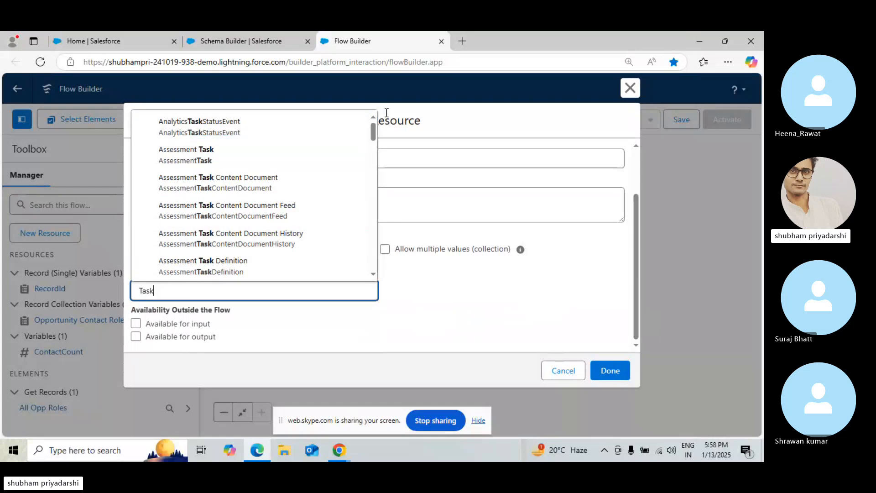
left_click_drag(373, 132, 362, 260)
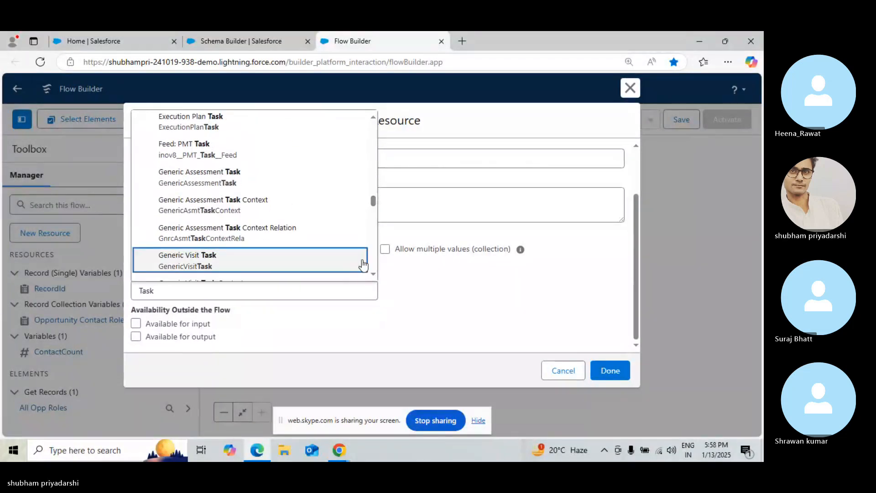
left_click_drag(374, 204, 372, 257)
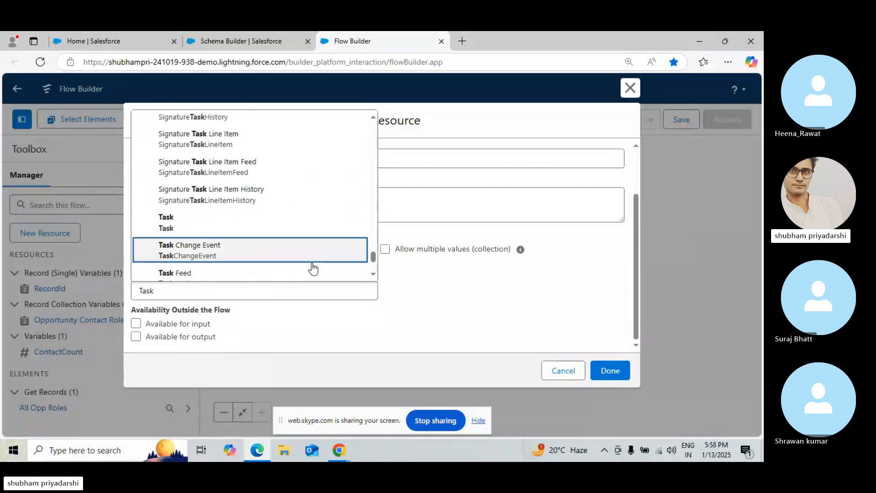
left_click(167, 220)
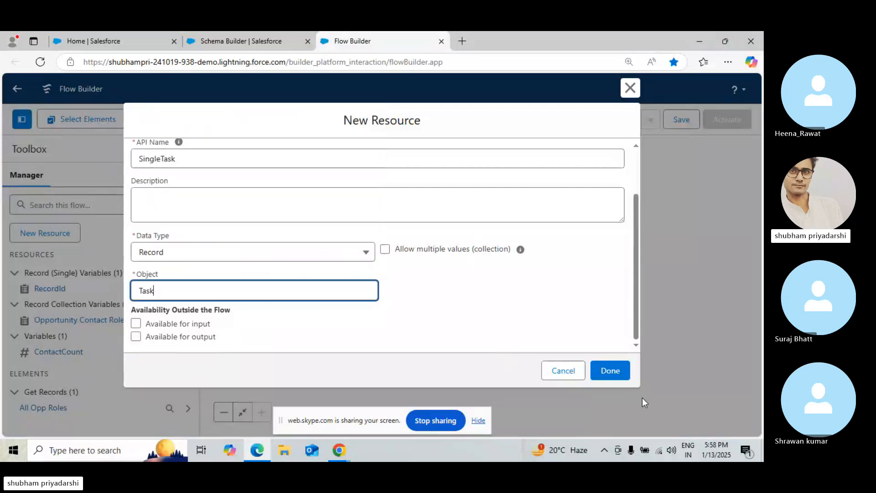
left_click(623, 383)
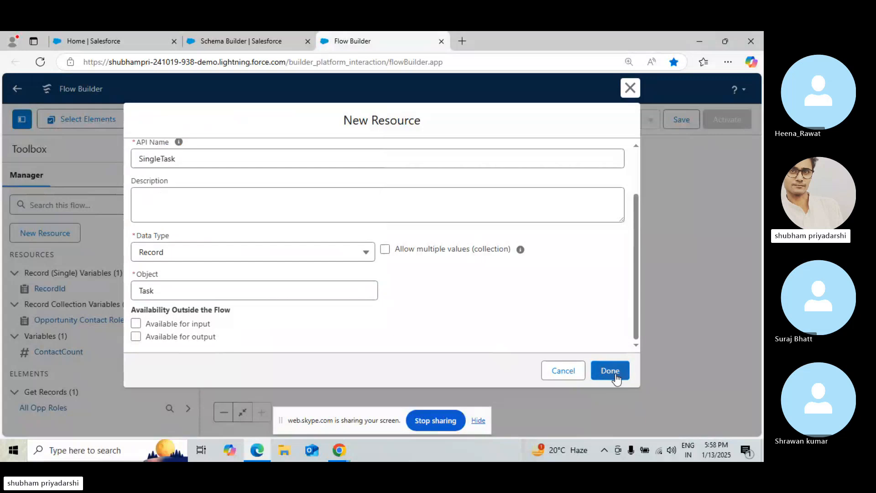
left_click(615, 374)
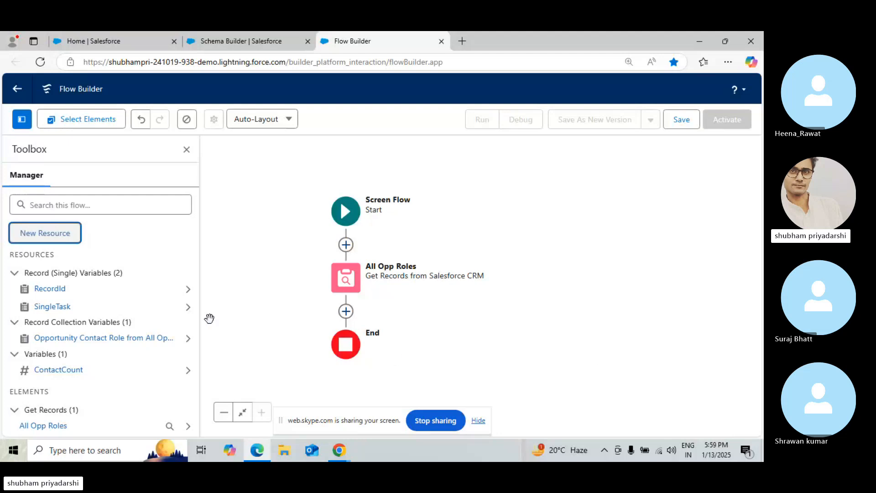
Create another Variable resource named CollectionTask with the Record data type
left_click(50, 235)
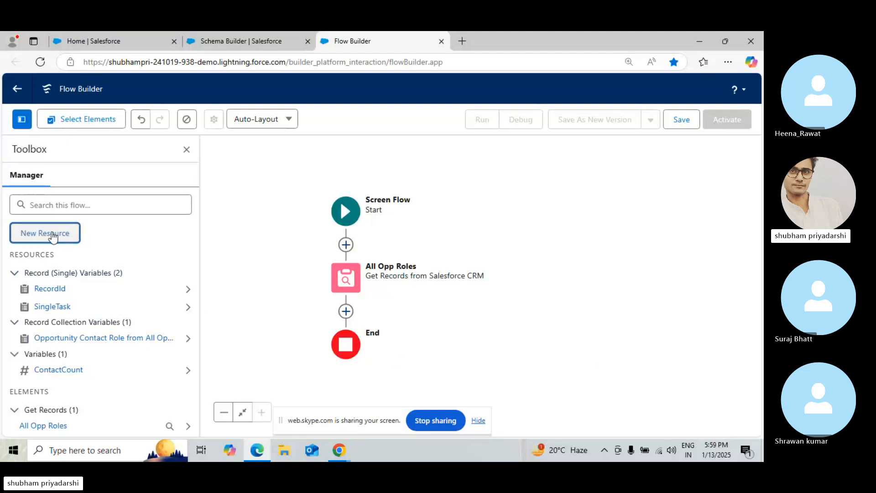
left_click(264, 206)
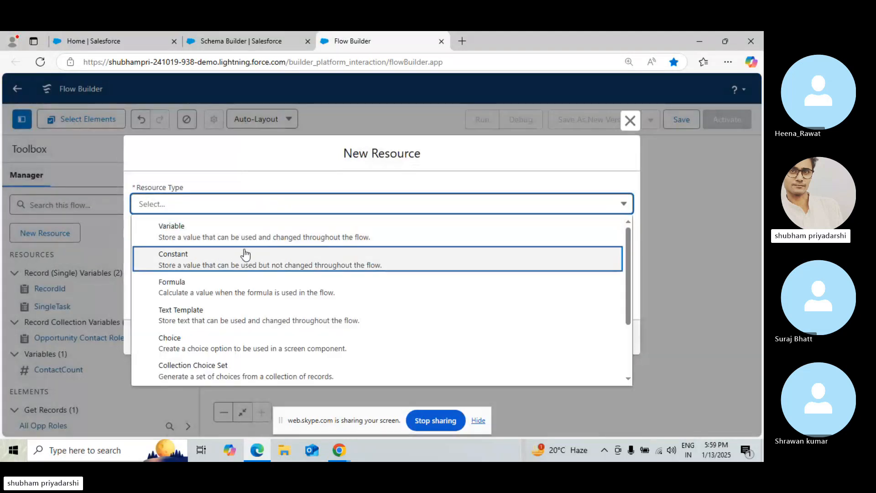
left_click(264, 239)
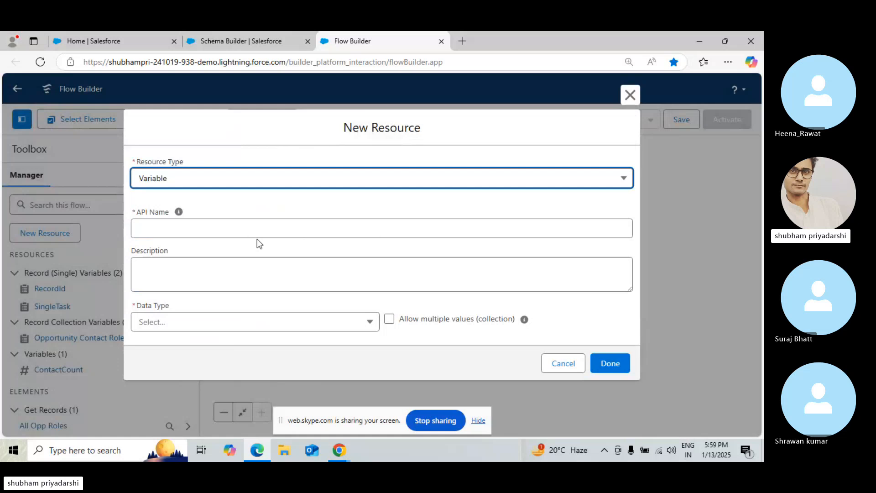
left_click(232, 235)
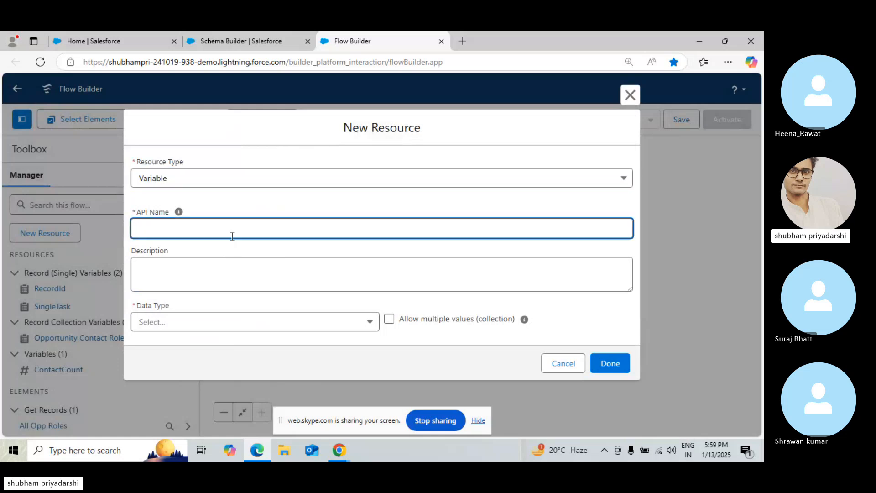
type("CollectionT")
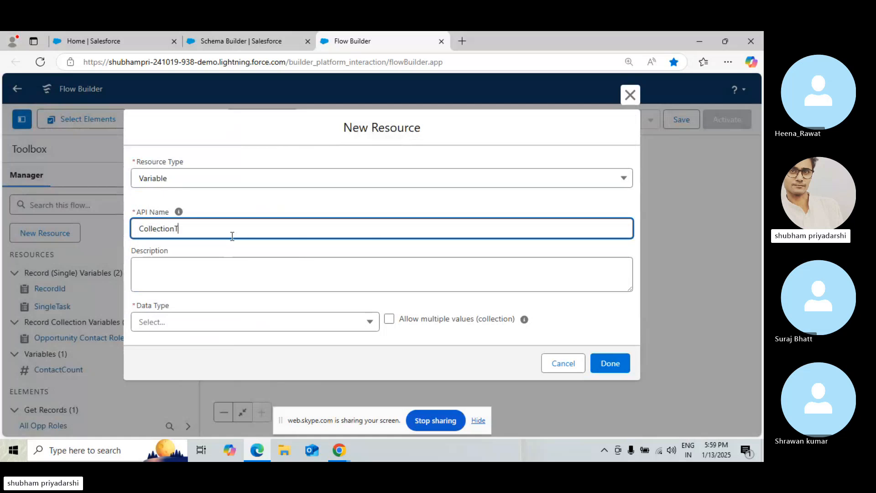
type("ask")
left_click(216, 335)
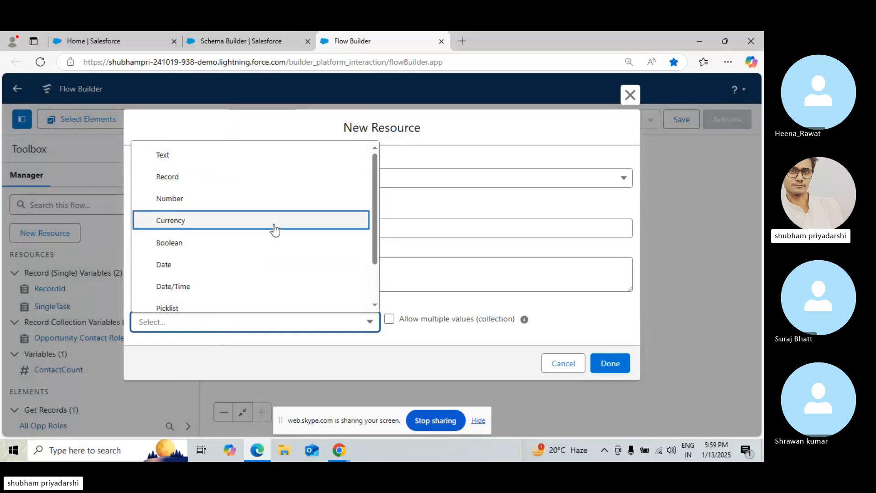
left_click(250, 177)
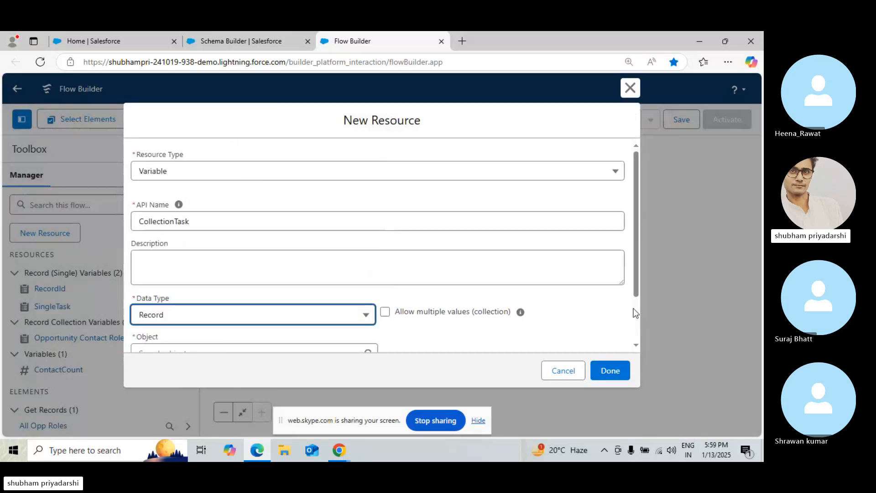
scroll(633, 308, "down", 2)
left_click(264, 295)
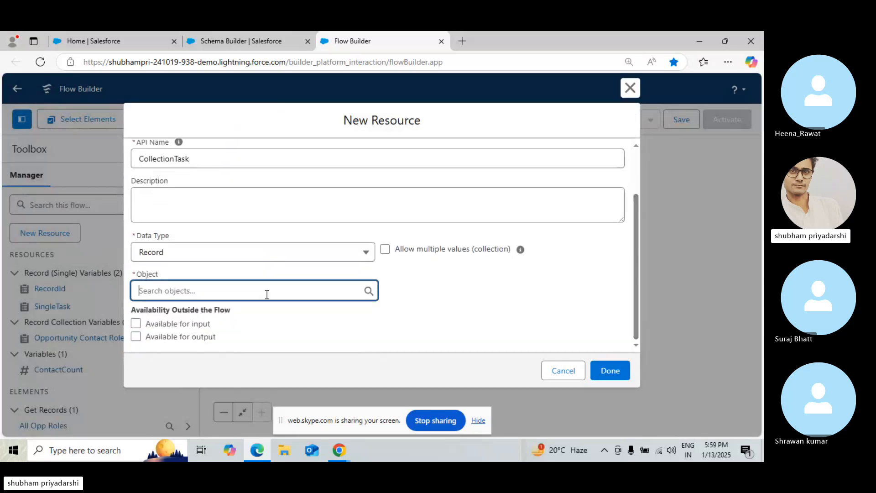
Make CollectionTask a collection variable of the Task object and save the resource
left_click(384, 250)
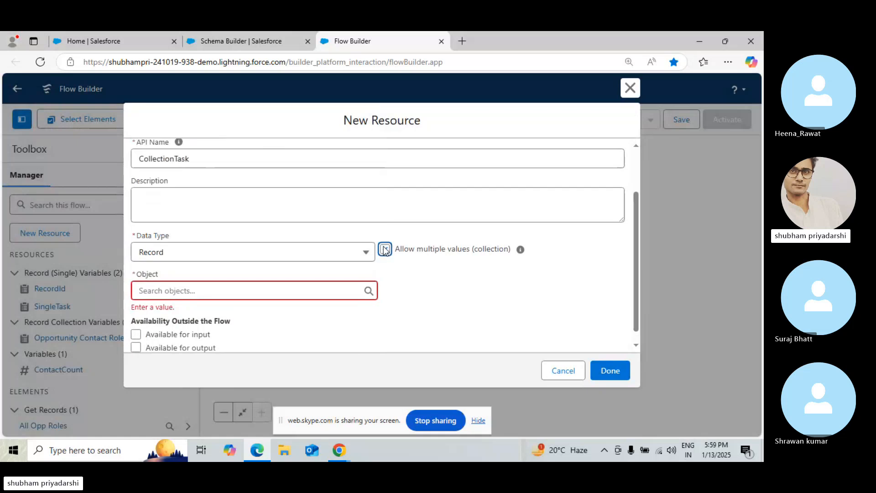
left_click(246, 291)
type("Task")
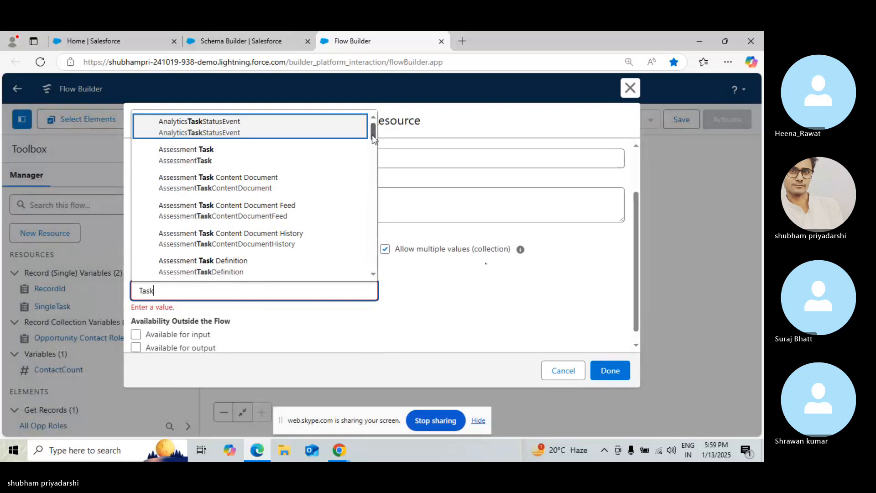
left_click_drag(372, 135, 382, 193)
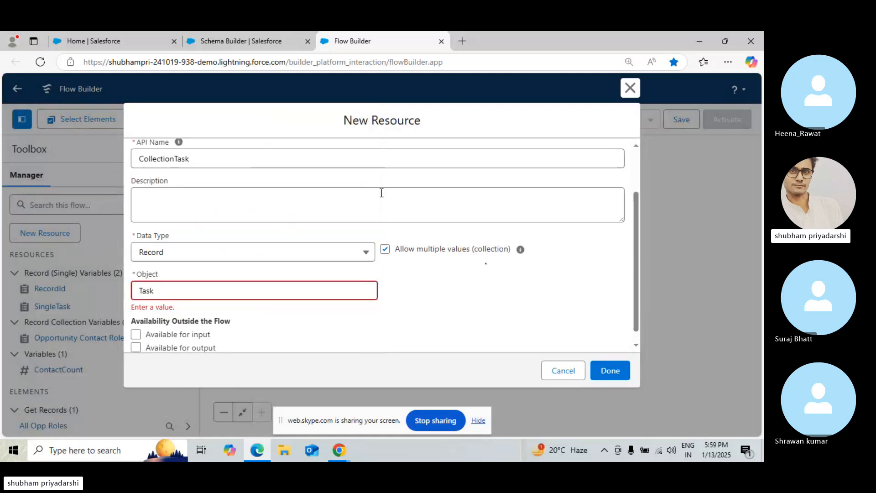
left_click(342, 290)
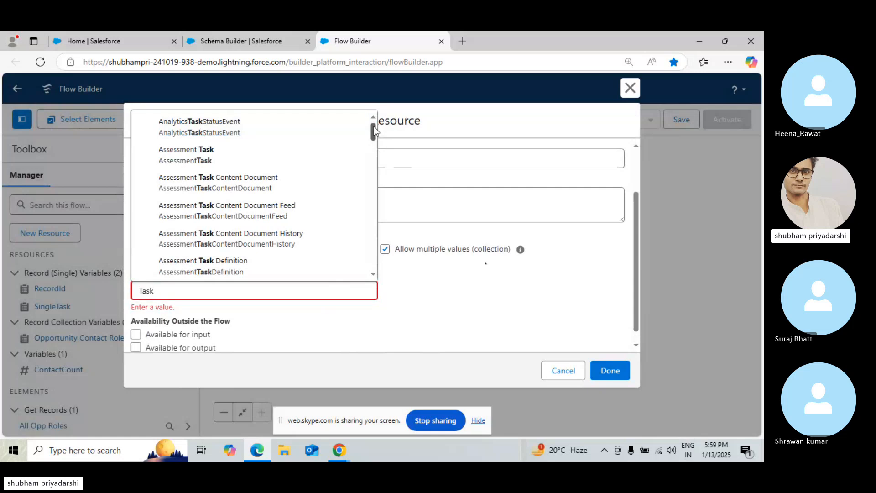
scroll(374, 250, "down", 3)
scroll(374, 250, "down", 15)
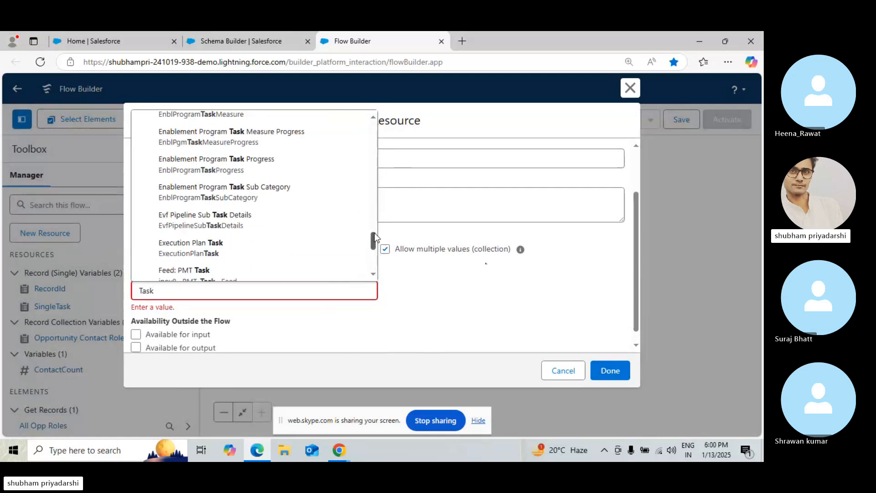
scroll(374, 232, "down", 10)
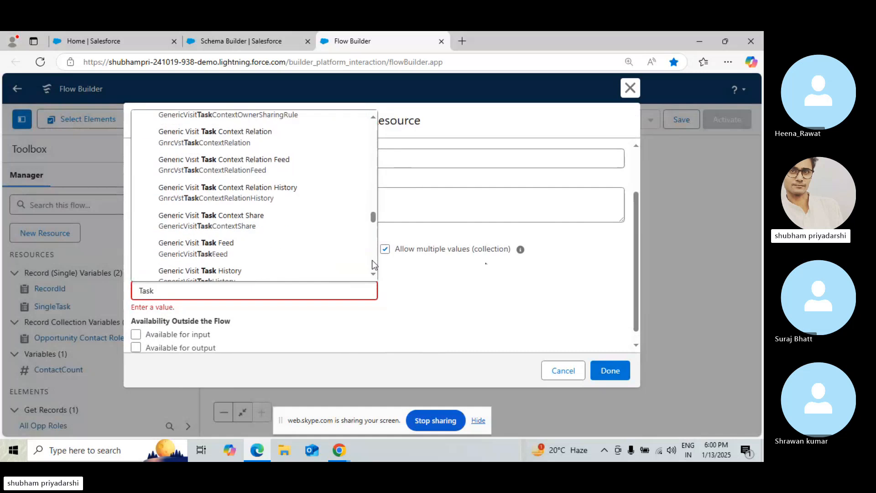
scroll(371, 260, "down", 15)
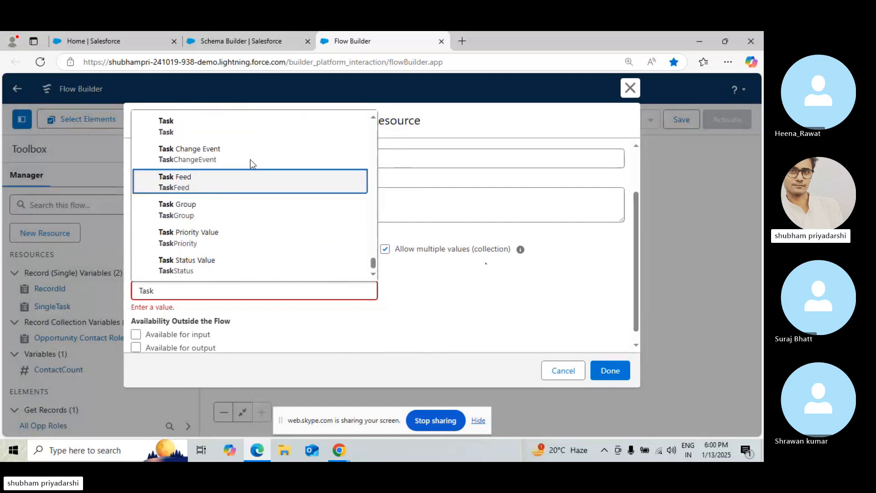
left_click(231, 126)
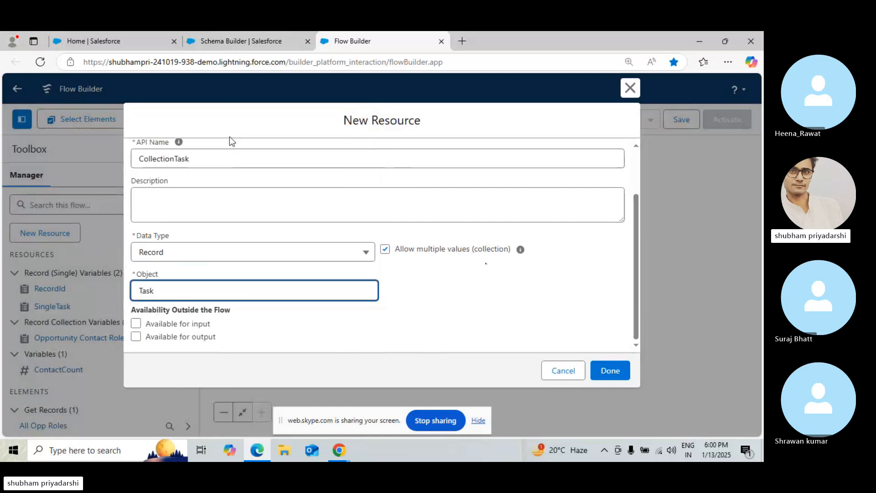
left_click(622, 380)
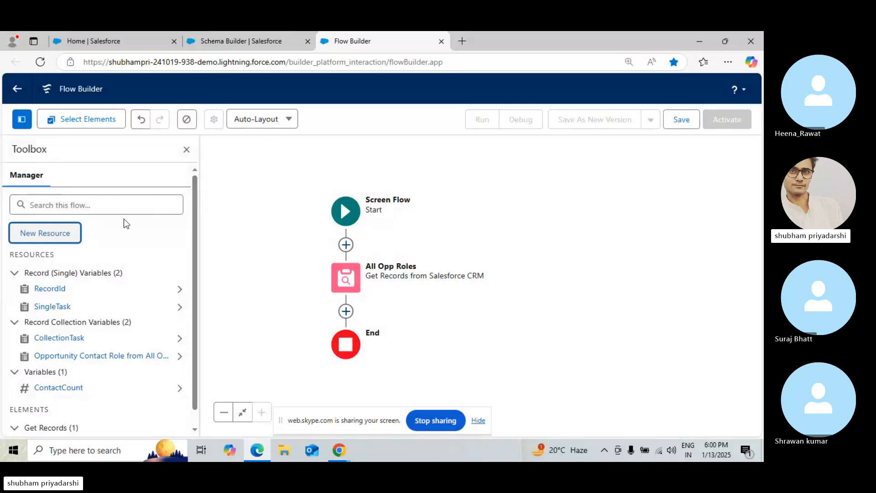
Add a Loop element after the All Opp Roles Get Records element
left_click(43, 246)
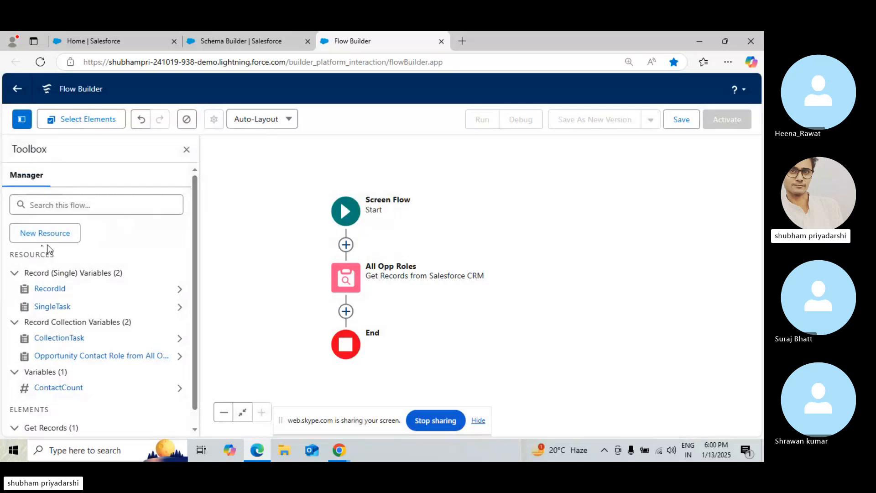
left_click(350, 313)
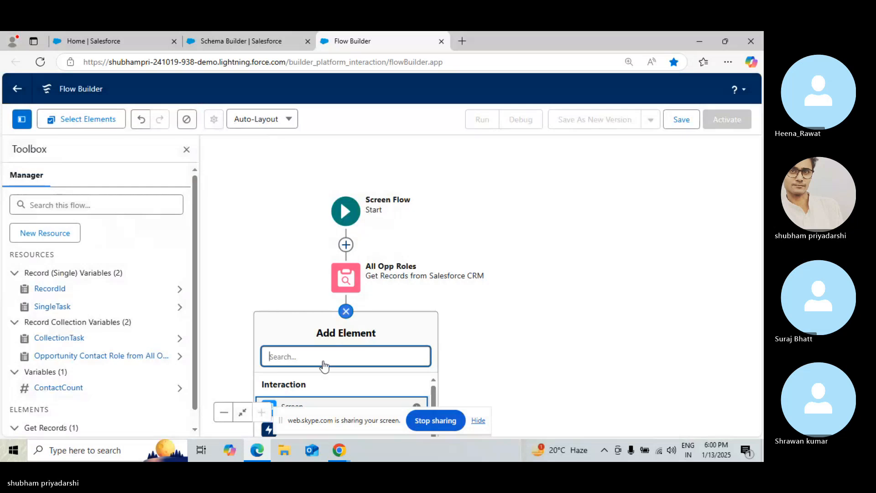
key("Escape")
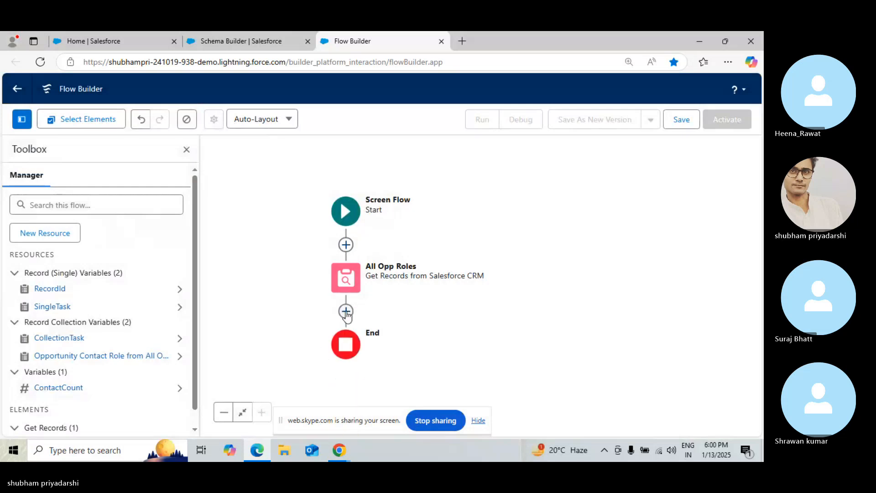
left_click(346, 314)
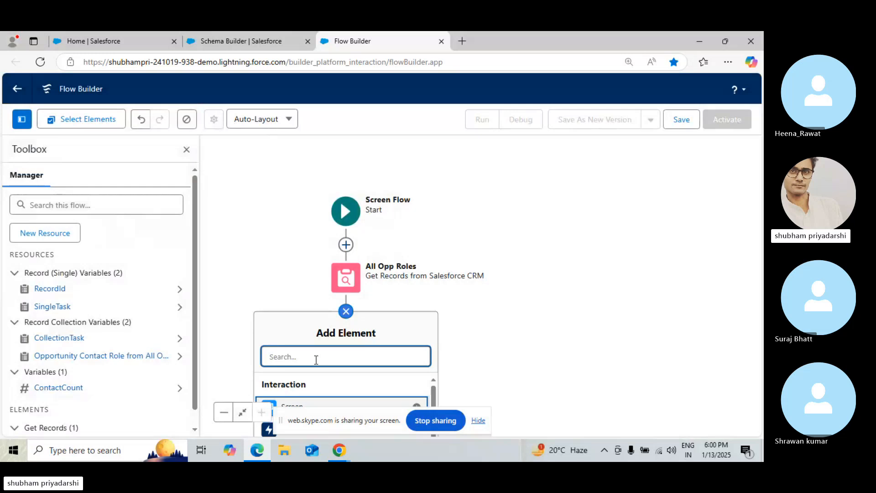
left_click(479, 420)
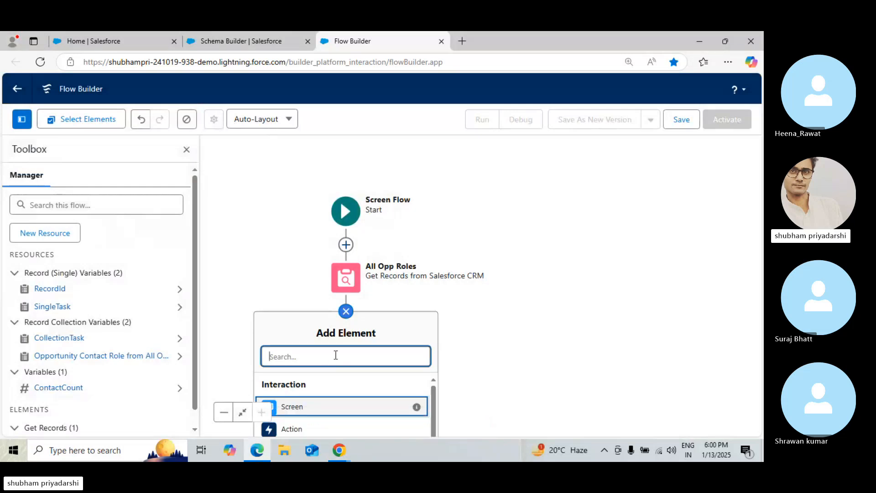
type("Loop")
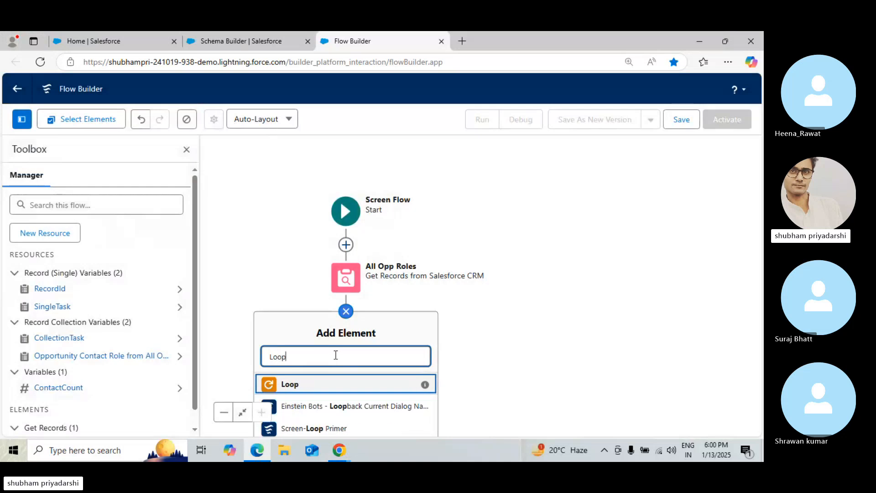
left_click(304, 387)
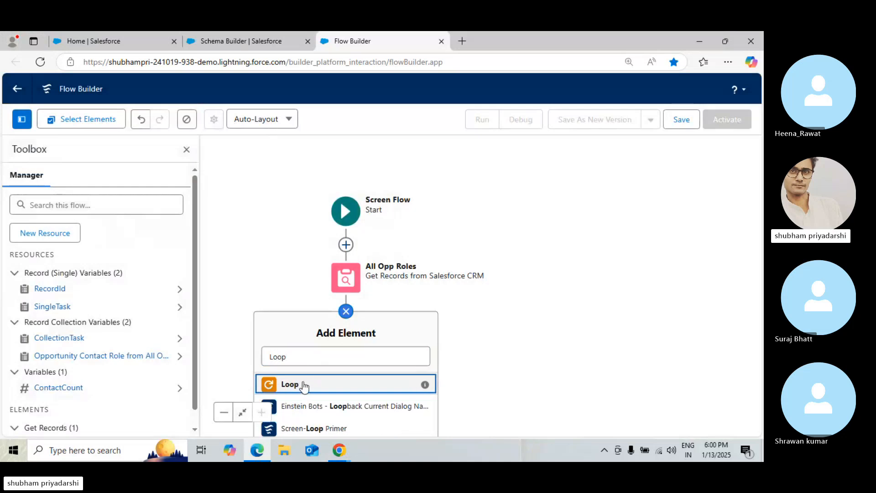
left_click(304, 387)
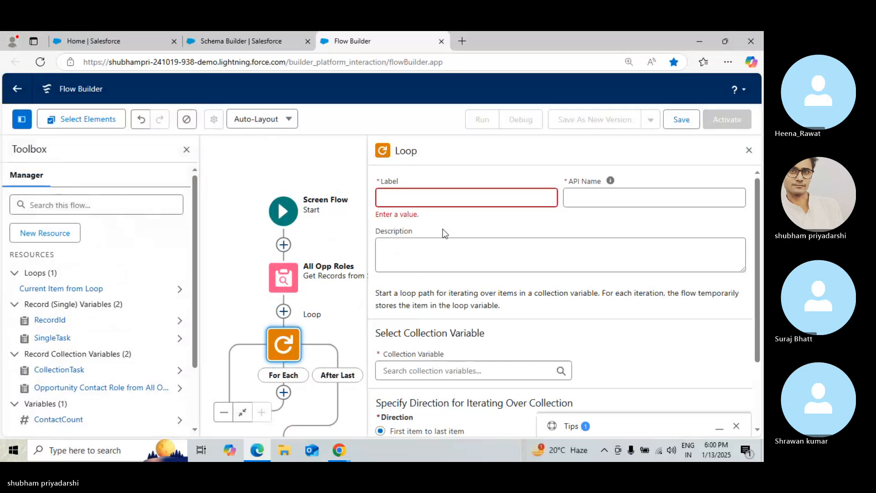
Label the loop Loop All Roles and set its collection variable to Opportunity Contact Role from All Opp Roles
left_click(406, 200)
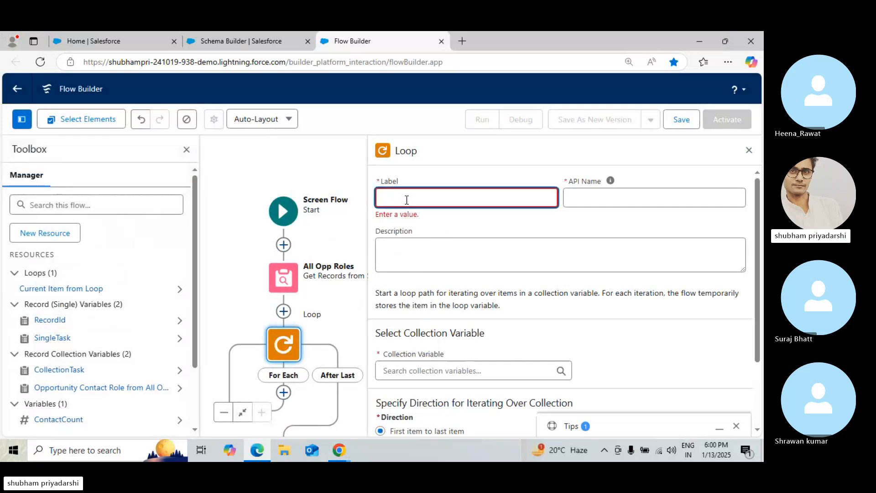
type("Lop")
type("op")
type(" All Roles")
left_click(459, 374)
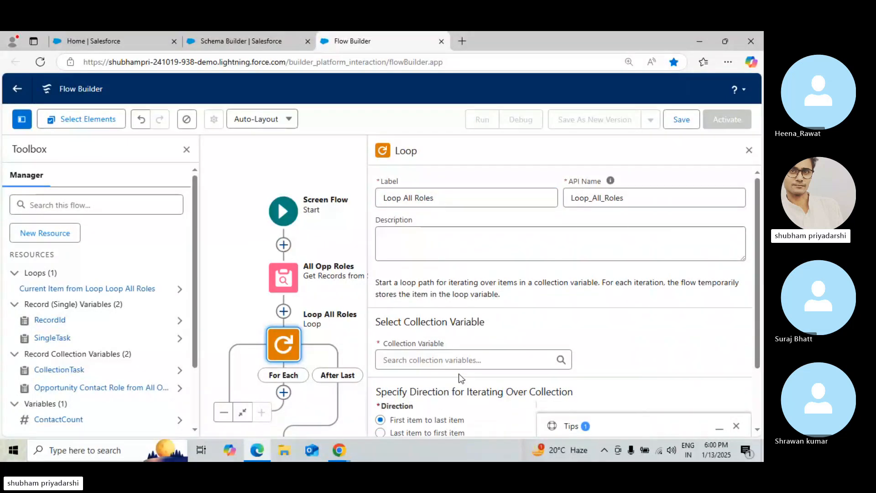
left_click(428, 360)
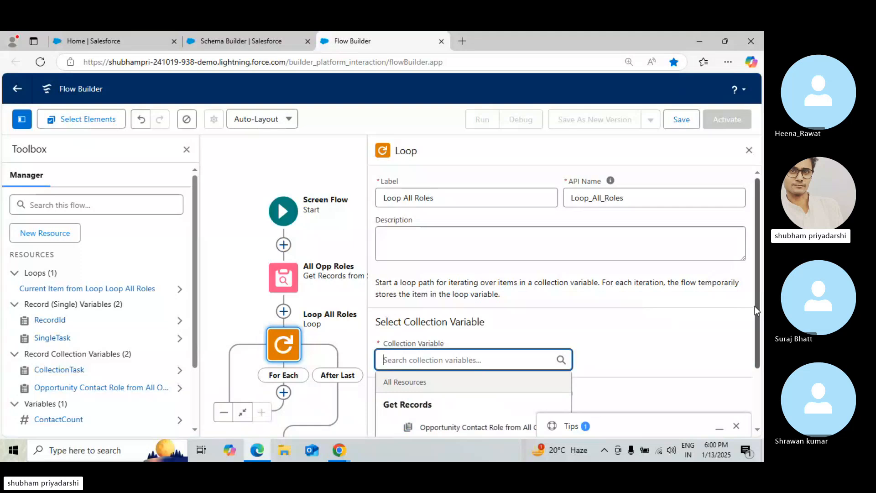
left_click_drag(755, 312, 757, 362)
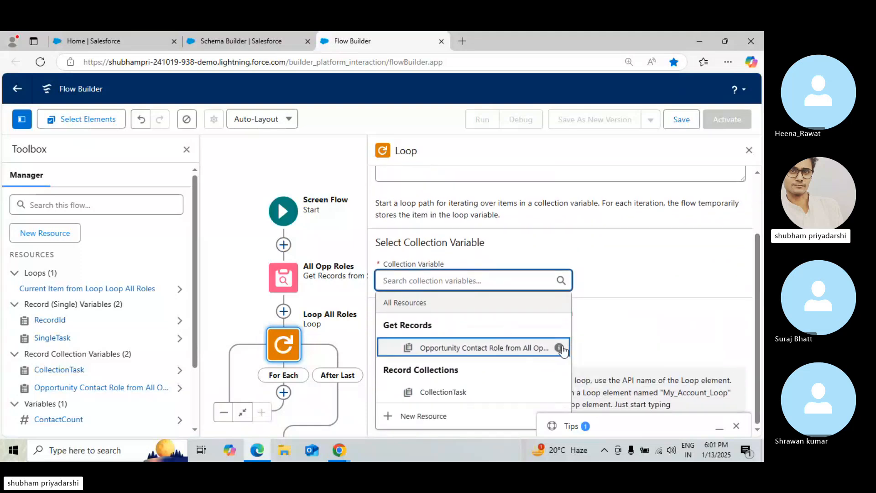
mouse_move(560, 350)
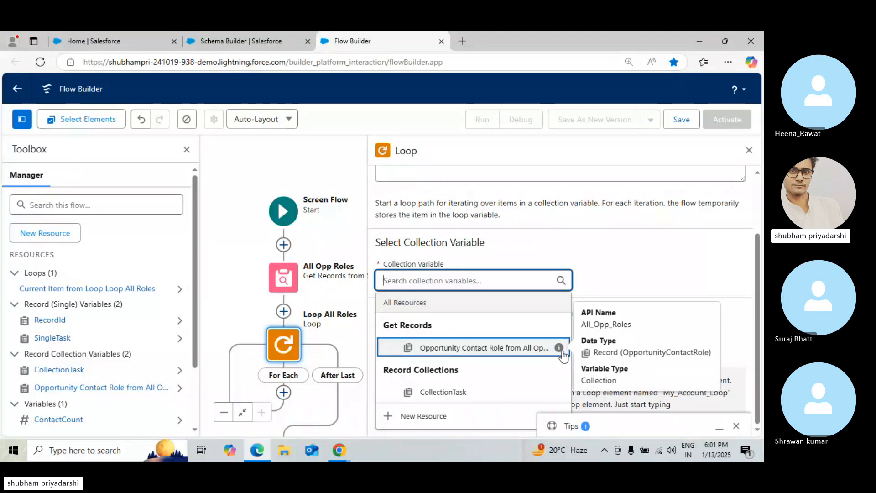
left_click(494, 349)
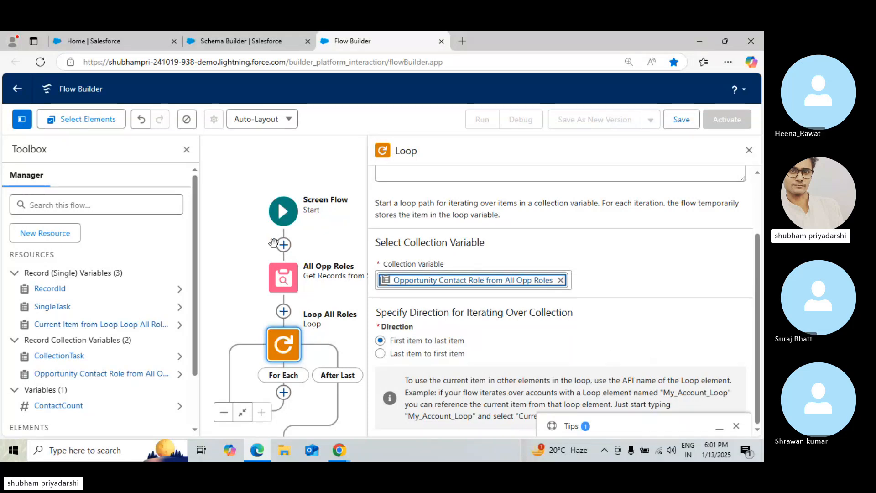
Review the All Opp Roles Get Records element's object, filter condition and record storage settings
left_click(283, 286)
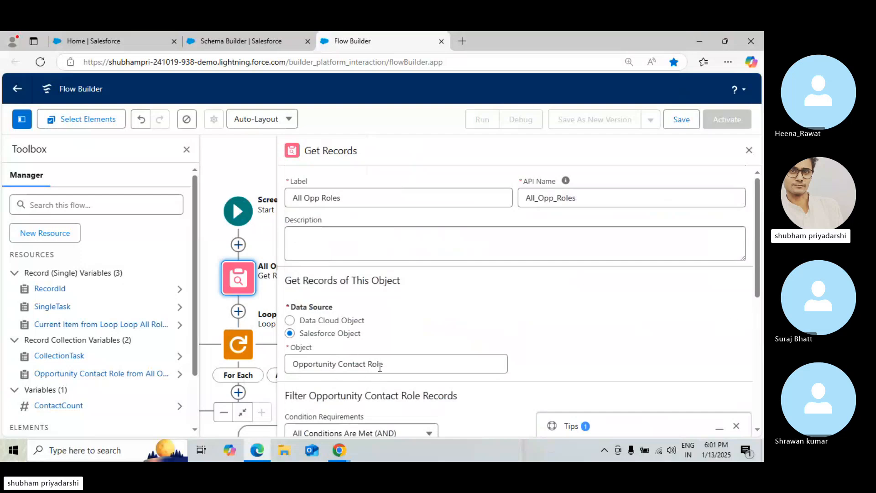
scroll(758, 345, "down", 5)
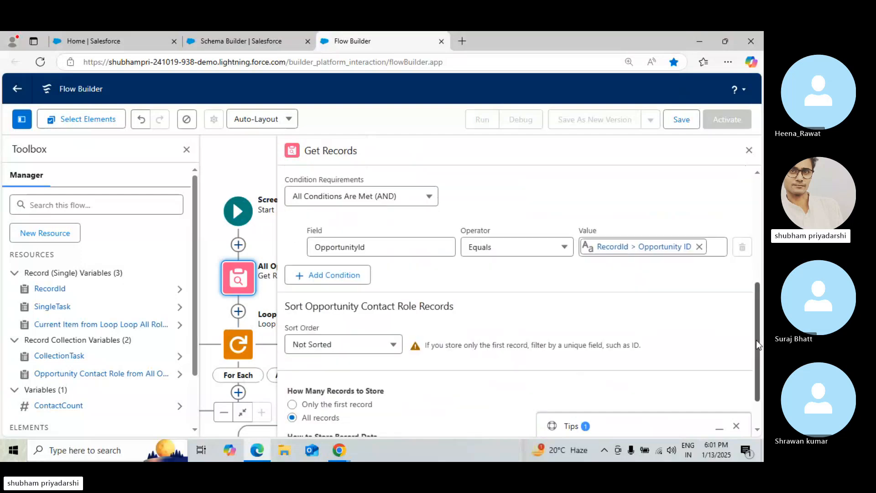
scroll(757, 345, "up", 2)
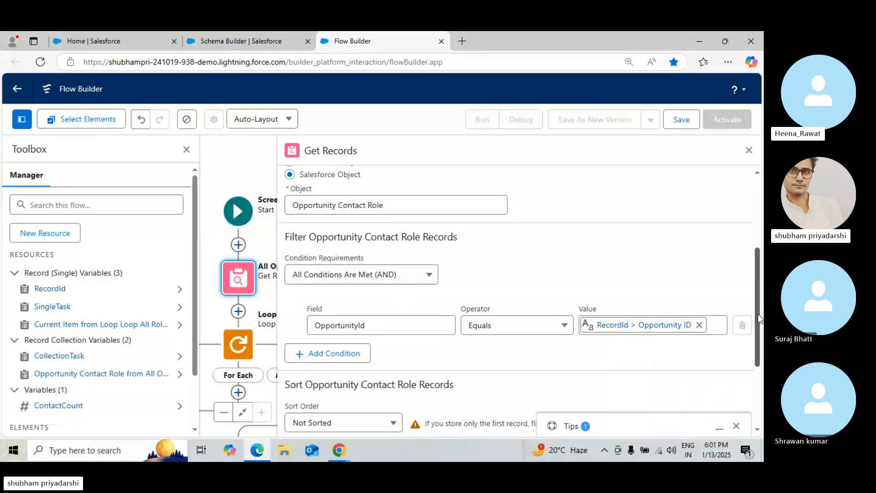
scroll(760, 318, "down", 3)
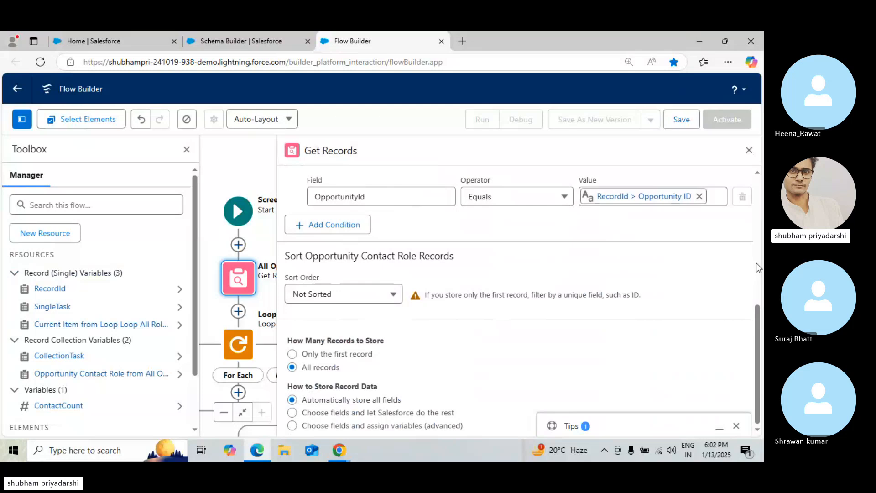
scroll(758, 268, "up", 5)
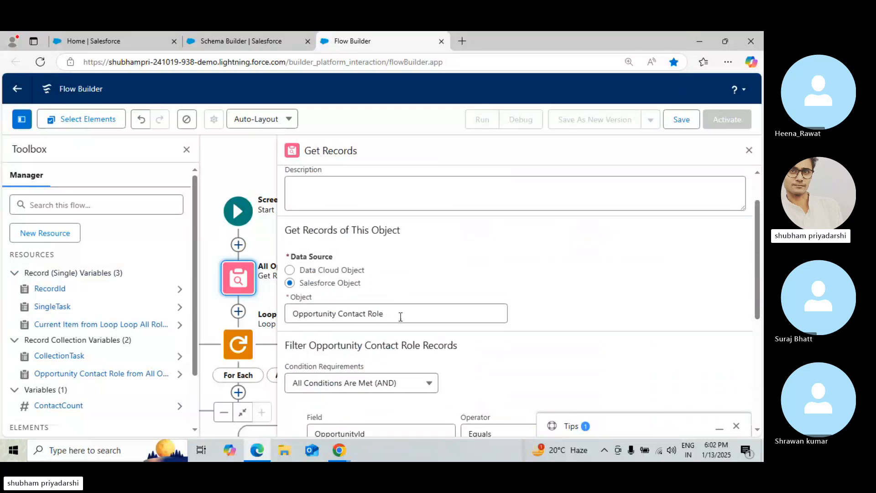
scroll(755, 341, "down", 5)
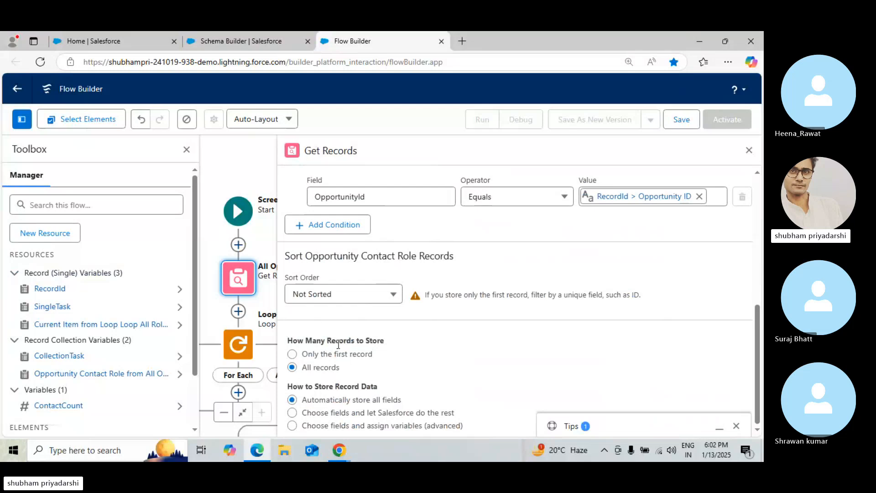
left_click(748, 151)
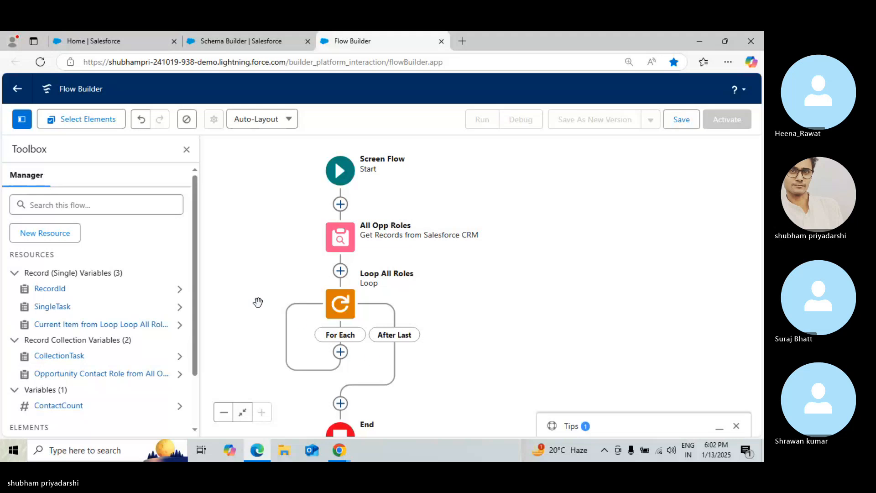
Inspect the CollectionTask variable's collection setting without changing it
left_click(46, 356)
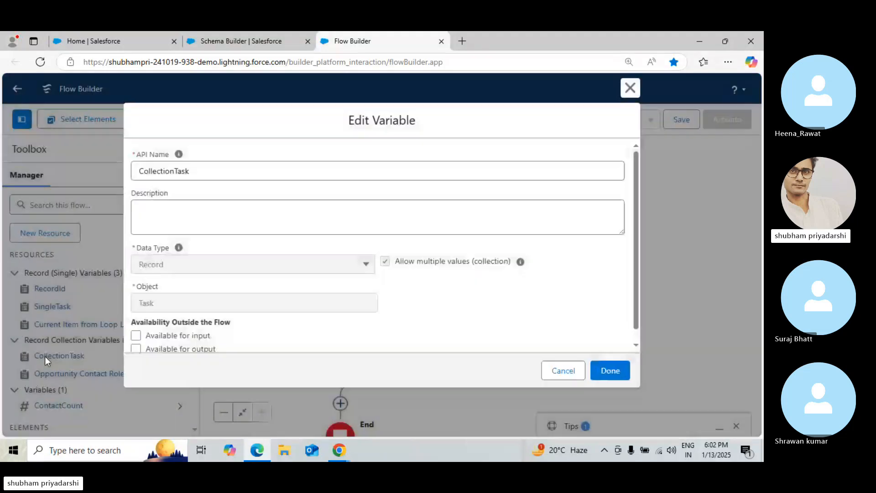
mouse_move(521, 264)
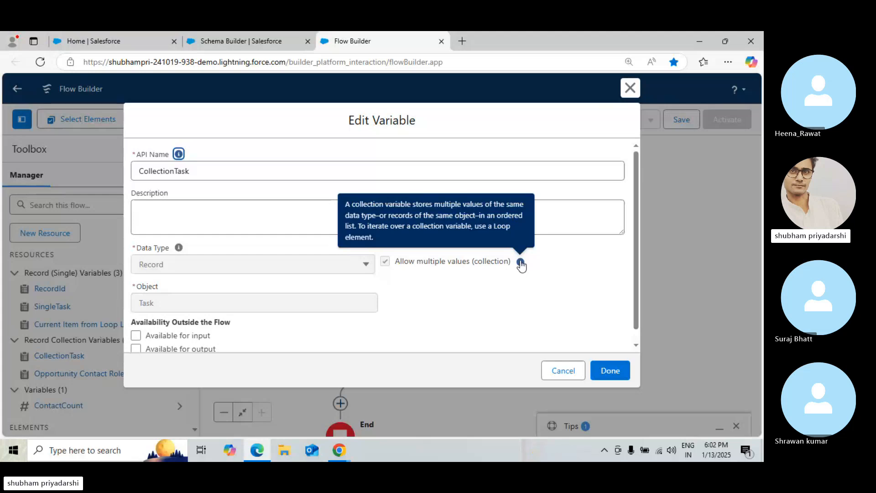
left_click(564, 373)
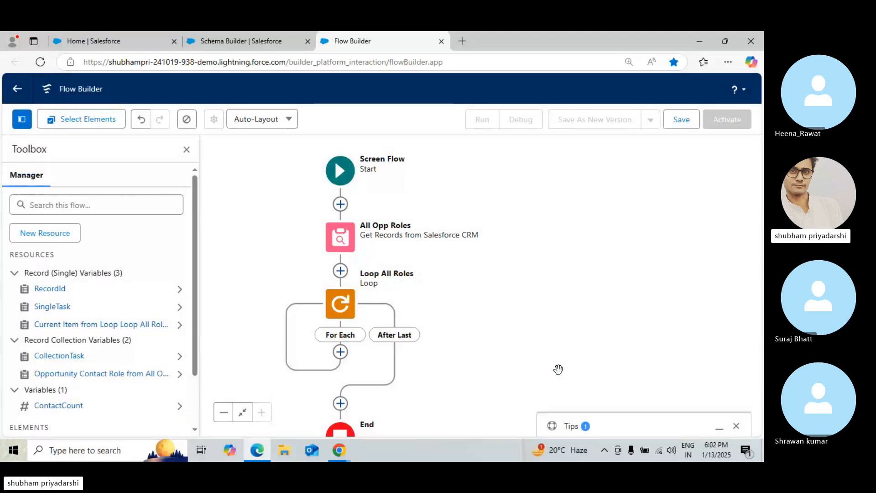
left_click(58, 234)
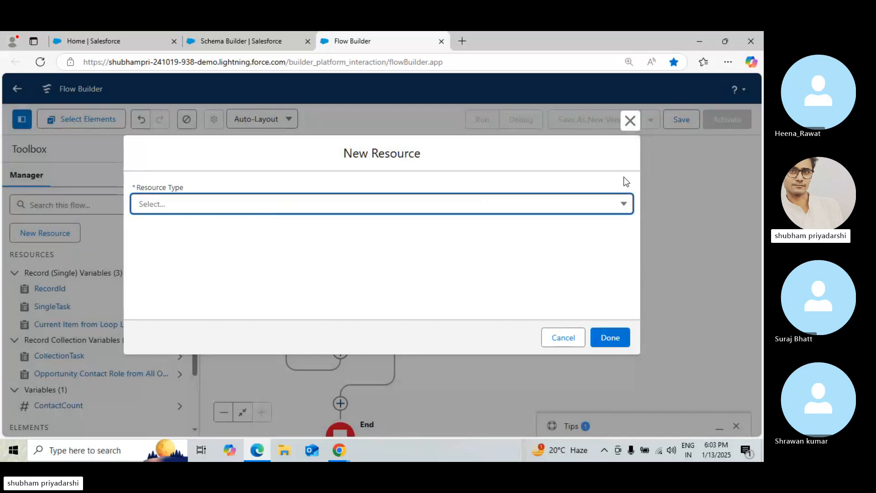
left_click(629, 120)
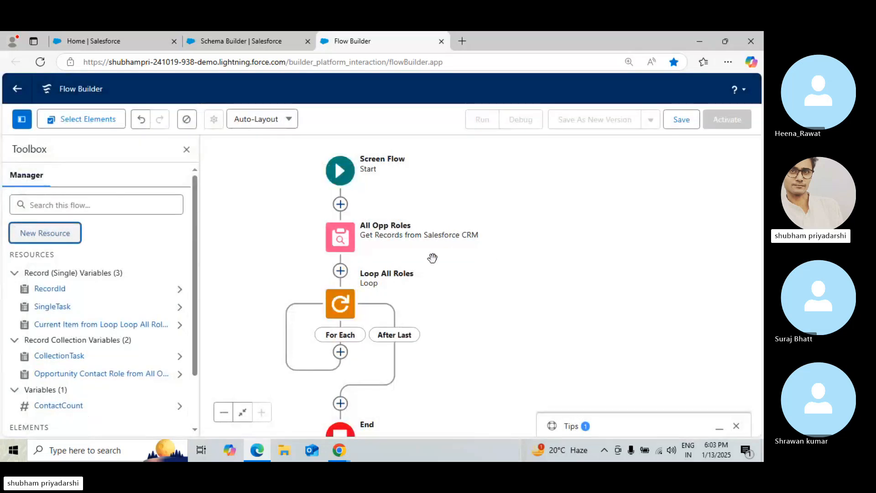
Add an Assignment element on the loop's For Each path and label it New Task
left_click(340, 352)
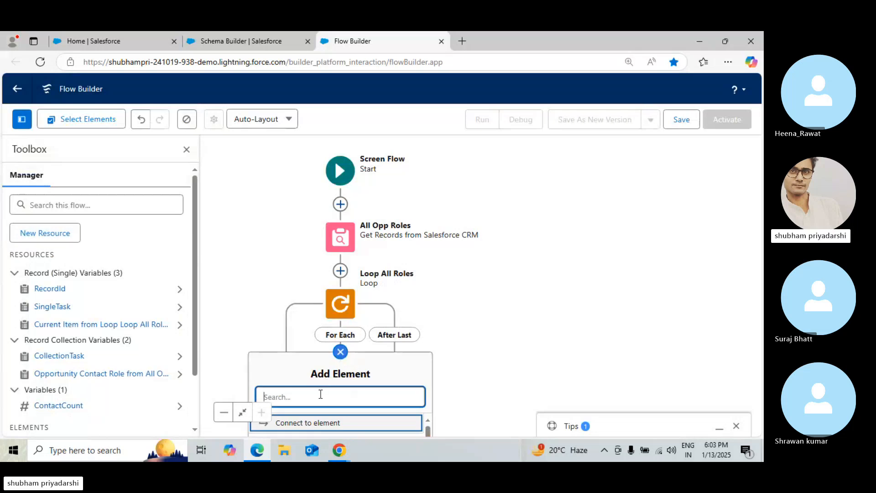
type("Ass")
left_click(353, 426)
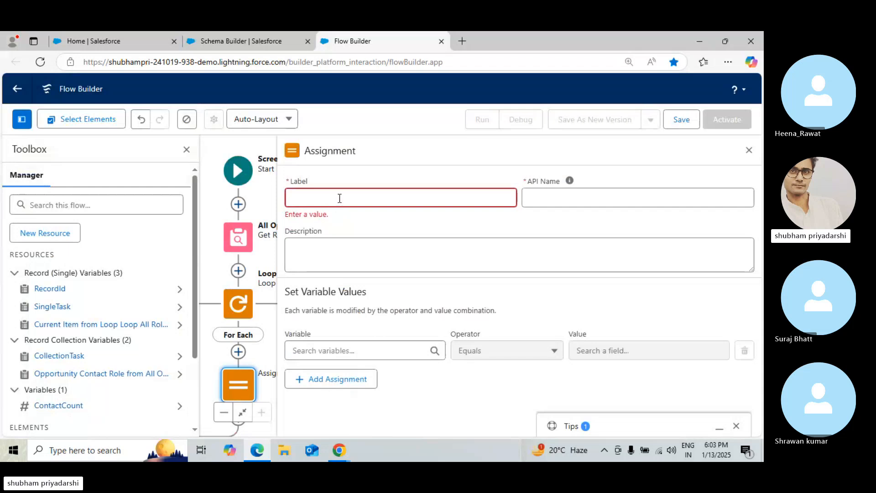
left_click(339, 200)
type("New Task")
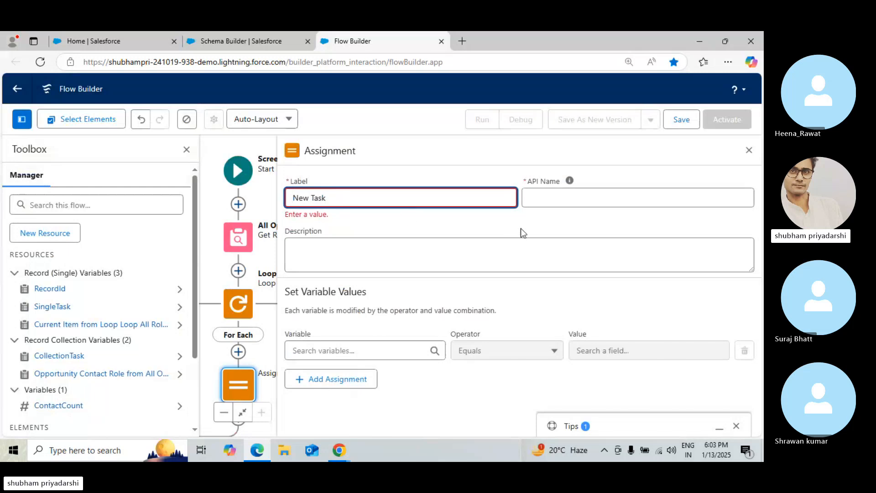
left_click(403, 322)
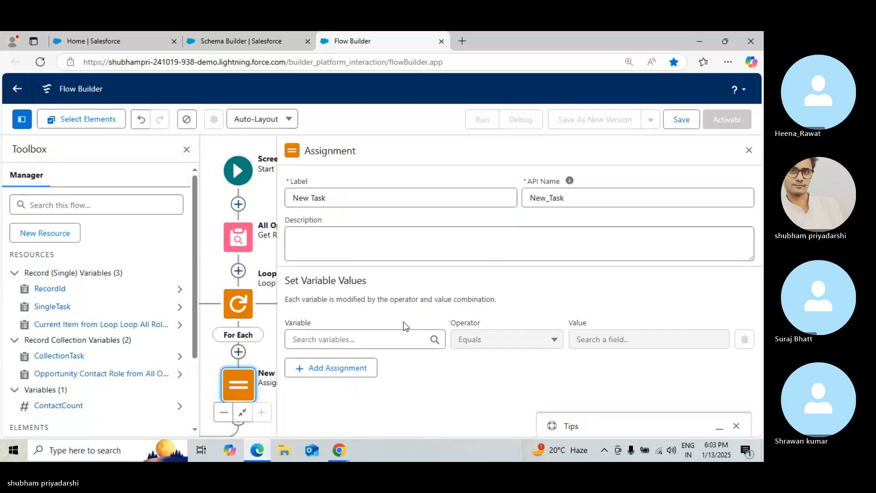
Add an assignment row setting SingleTask > Subject equals ContactCount
left_click(383, 334)
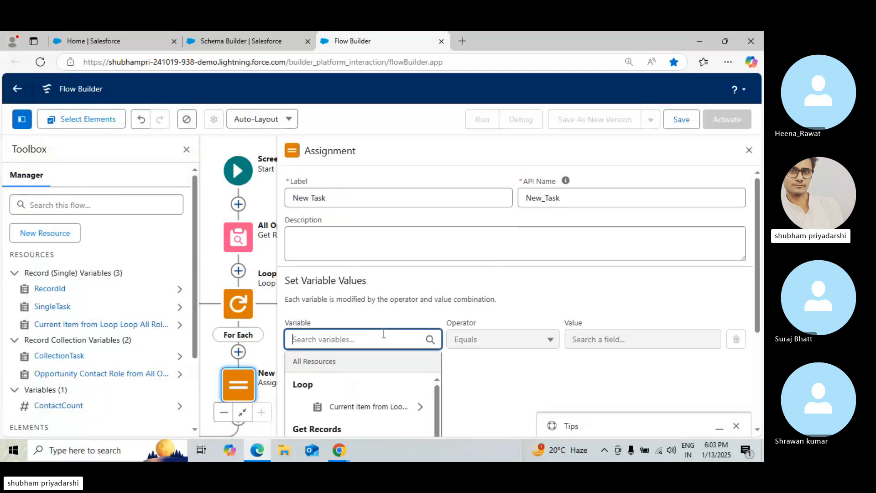
type("Single")
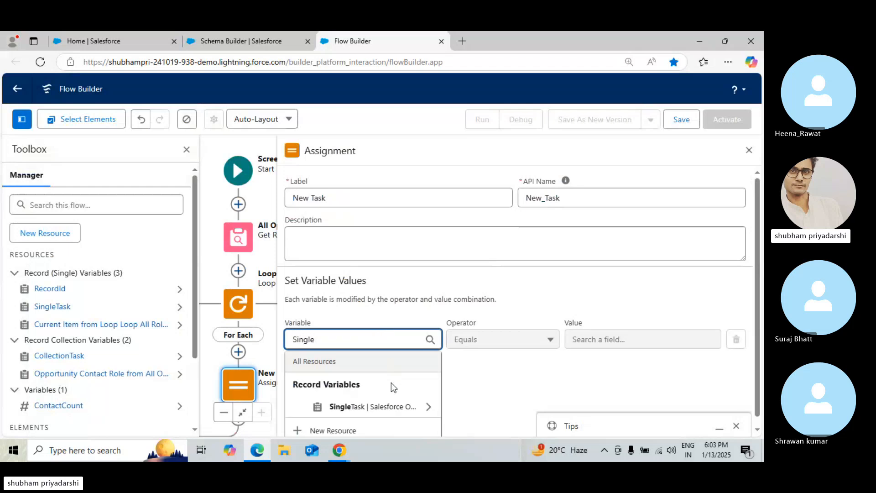
left_click(388, 405)
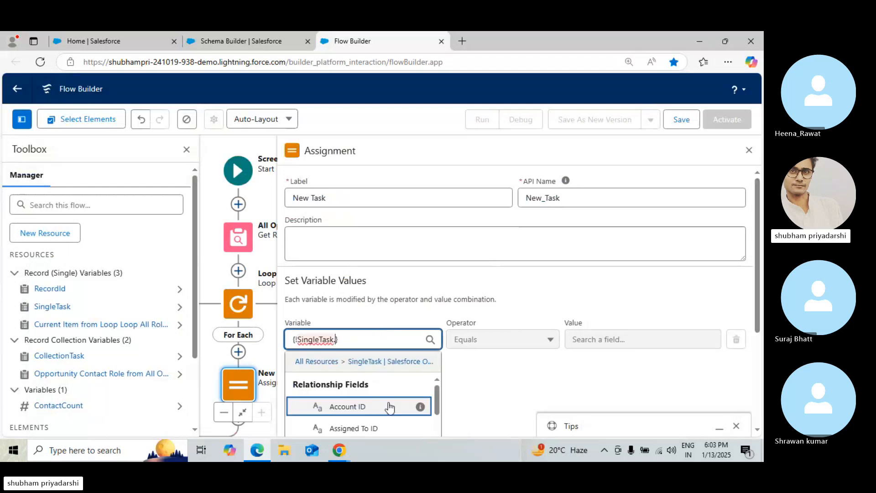
type(".Subjec")
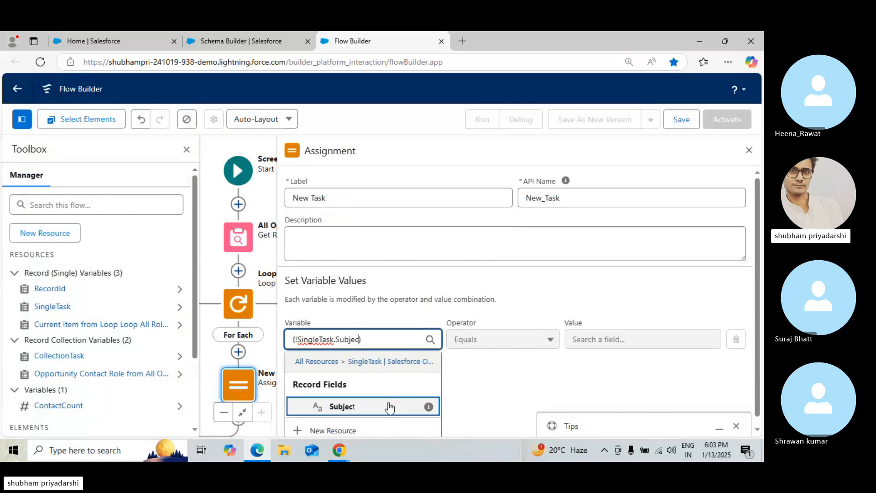
type("t")
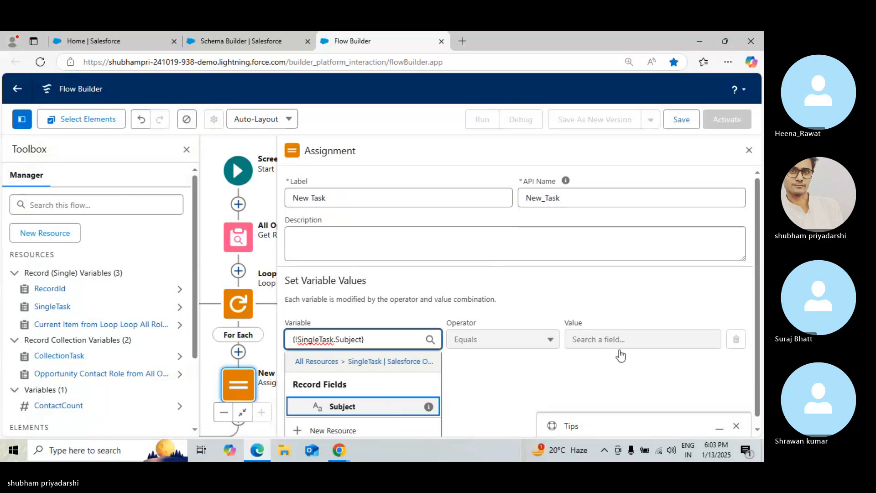
key("Return")
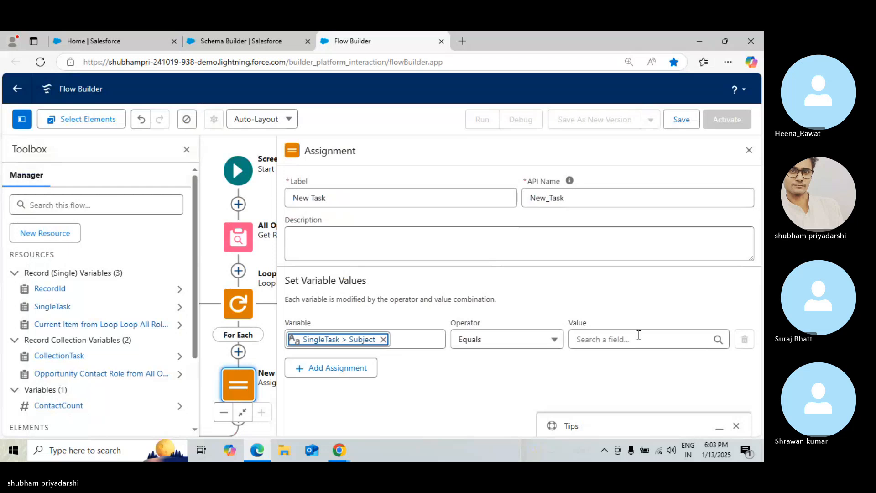
left_click(638, 338)
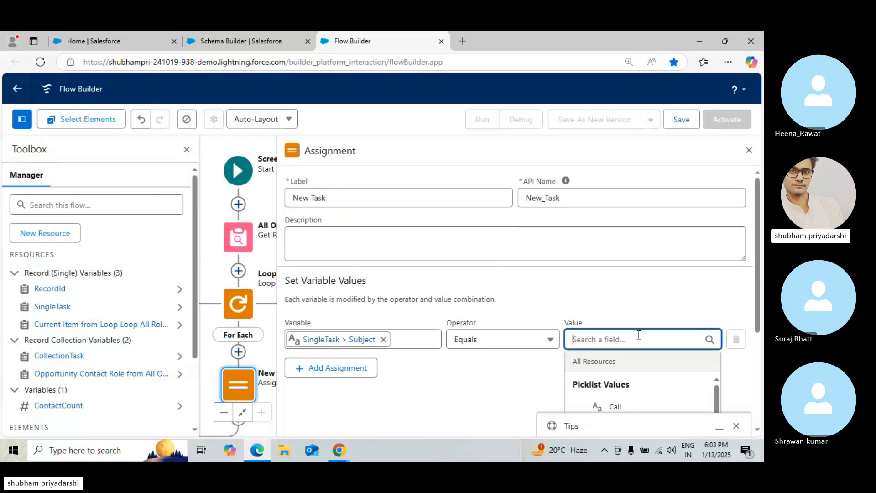
left_click_drag(759, 304, 755, 364)
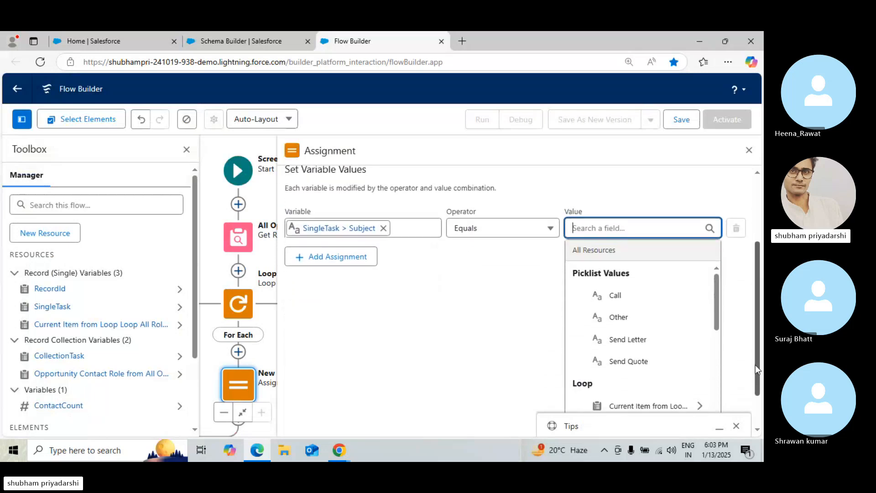
scroll(719, 351, "down", 3)
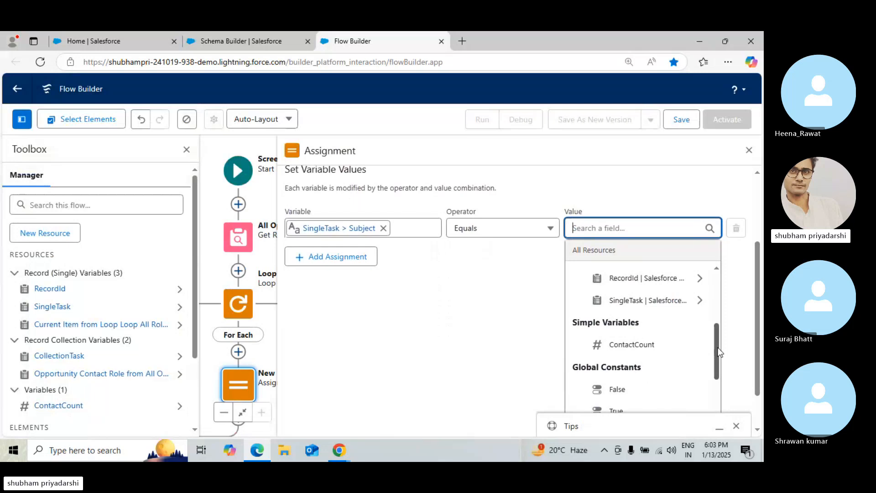
left_click(661, 345)
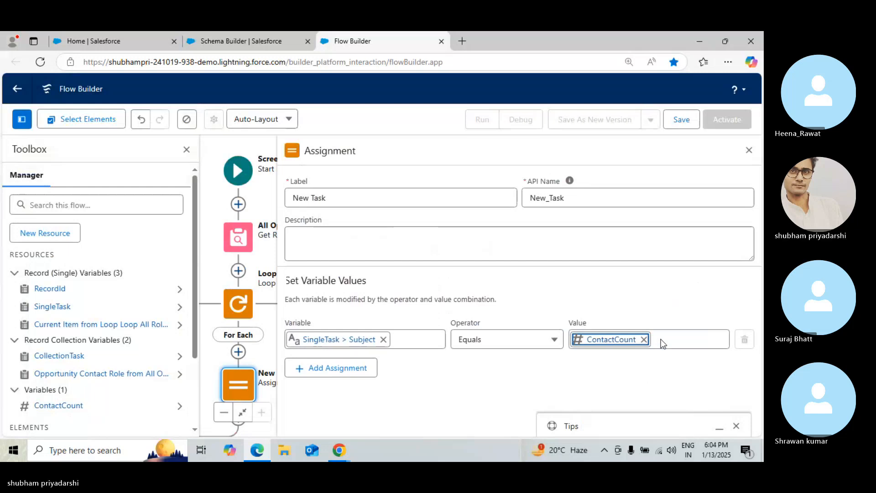
Switch to Skype and open the shared Salesforce Flowsome article on the simple loop example in Flow
left_click(701, 40)
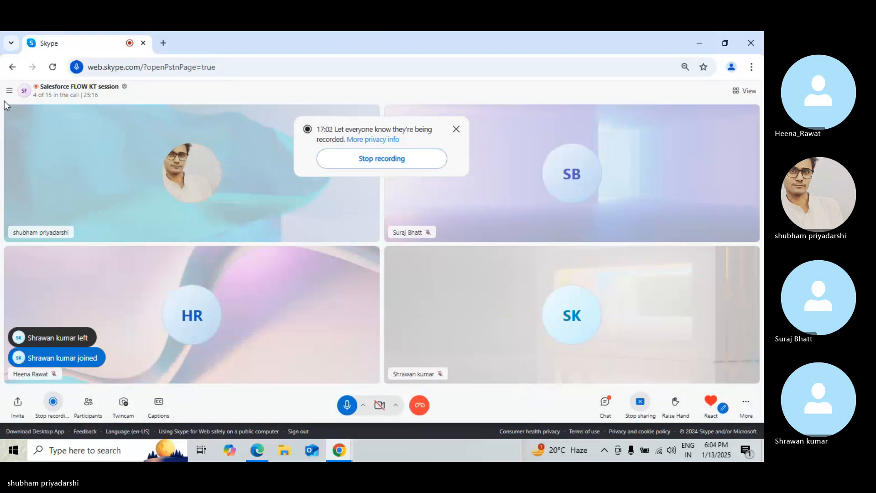
left_click(7, 93)
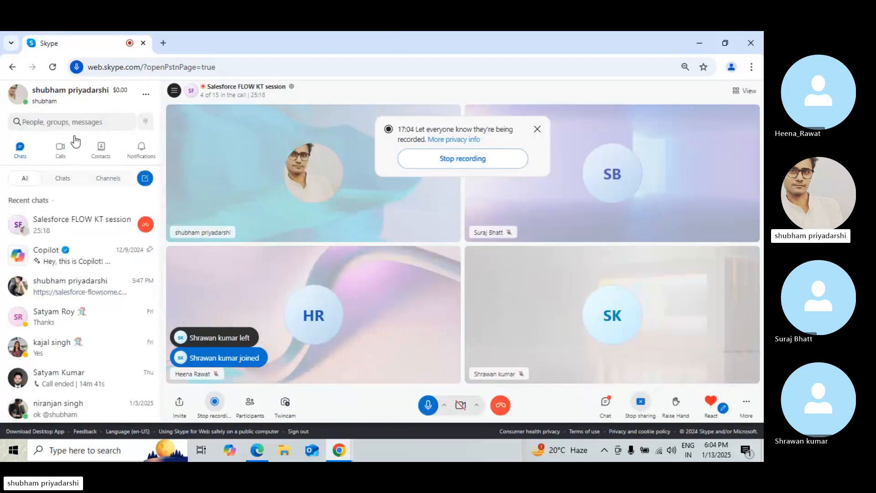
left_click(50, 295)
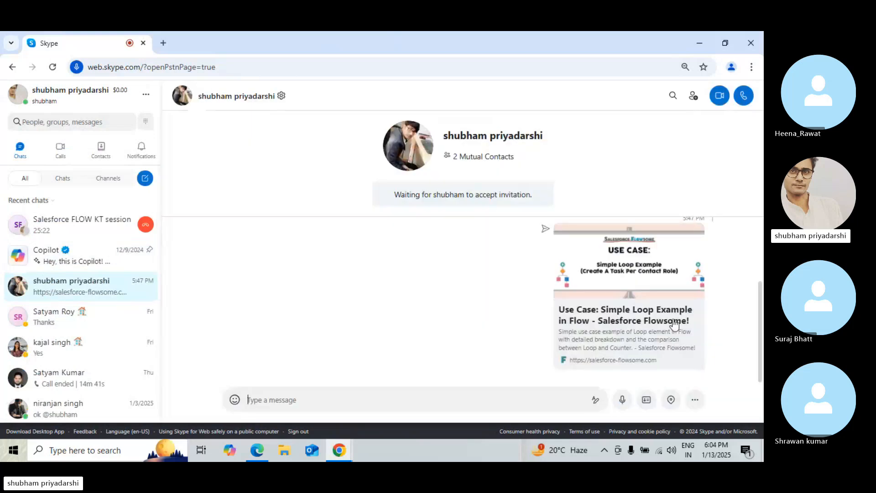
left_click(627, 310)
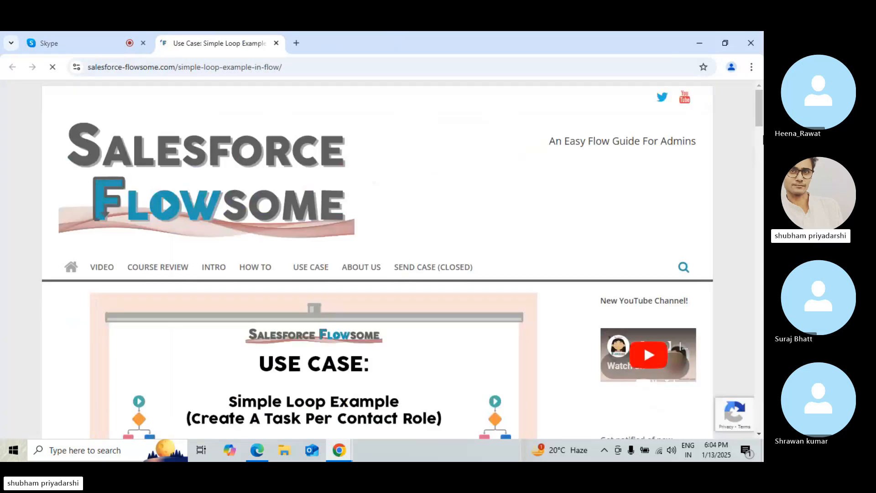
Scroll the article to its flow chart and slide deck and page through the use-case slides
left_click_drag(759, 139, 756, 174)
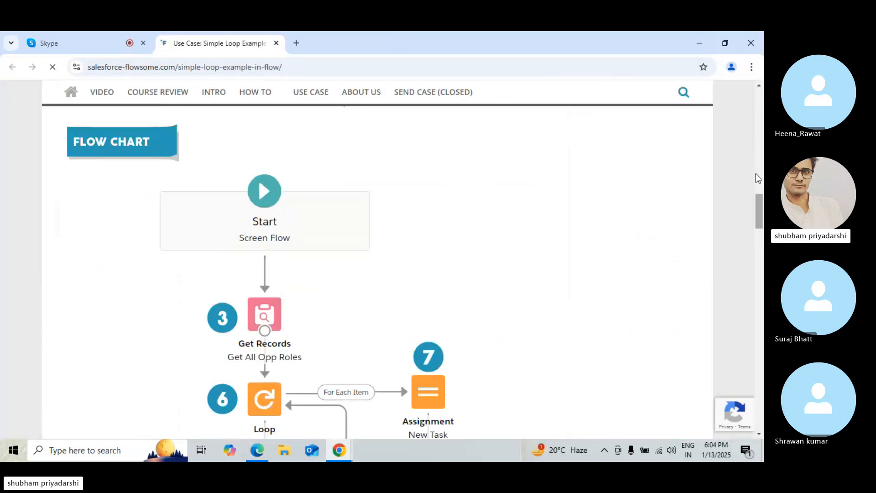
left_click_drag(756, 177, 761, 266)
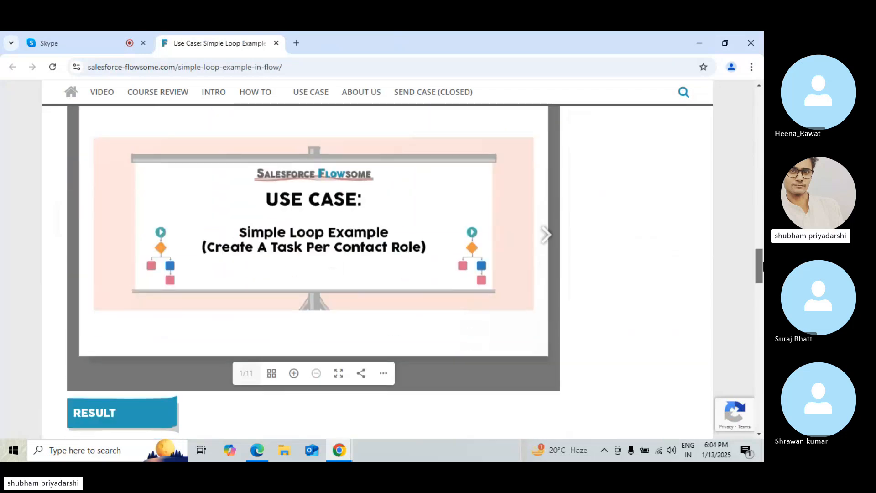
left_click(543, 237)
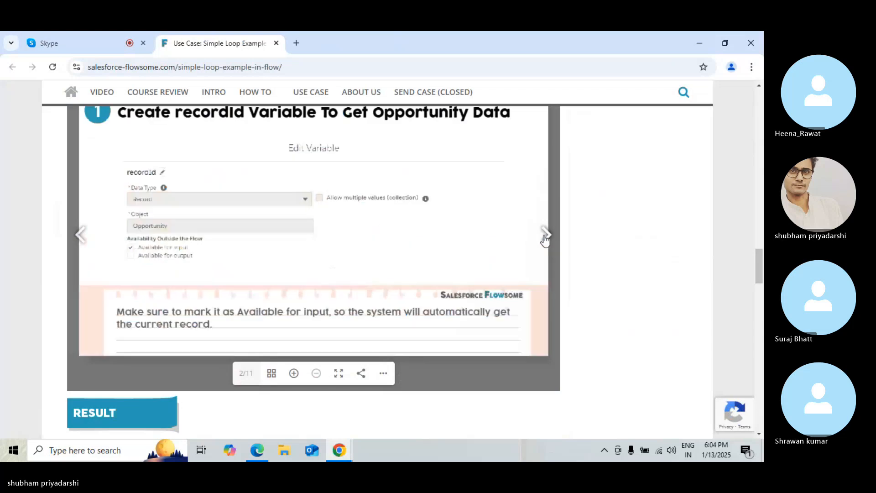
left_click(544, 238)
left_click(545, 237)
left_click(545, 237)
left_click(544, 237)
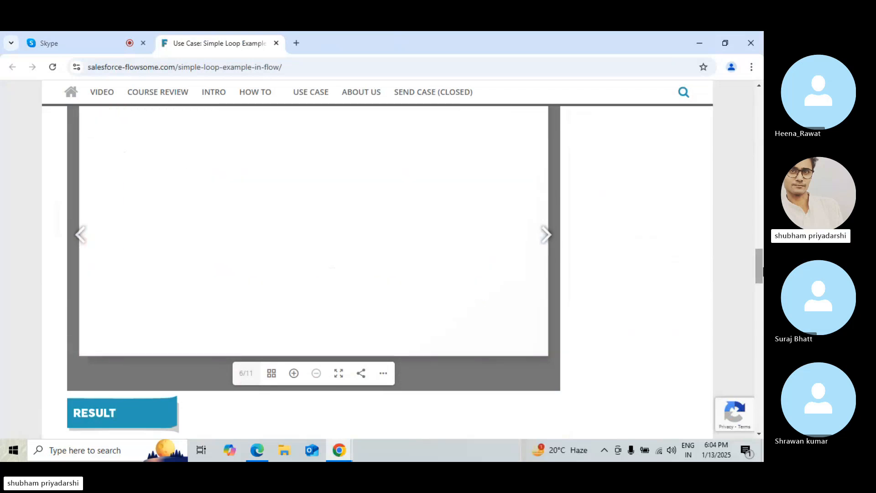
scroll(314, 269, "up", 3)
scroll(540, 287, "down", 2)
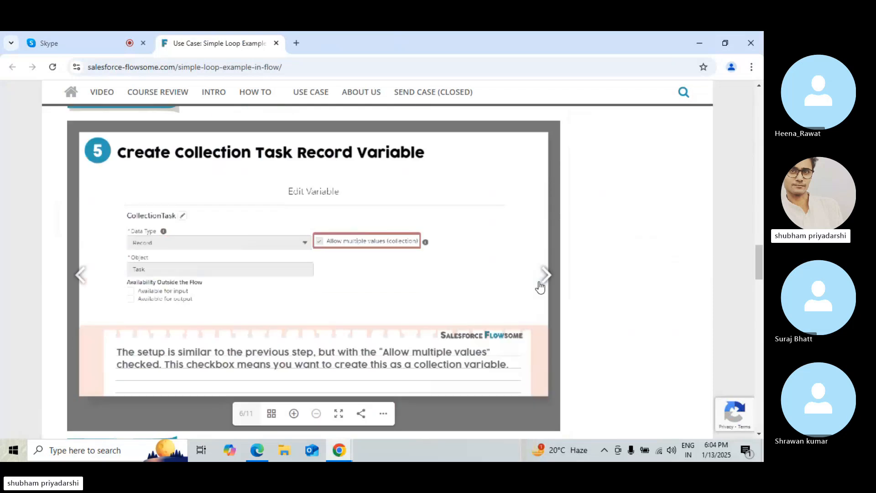
left_click(544, 281)
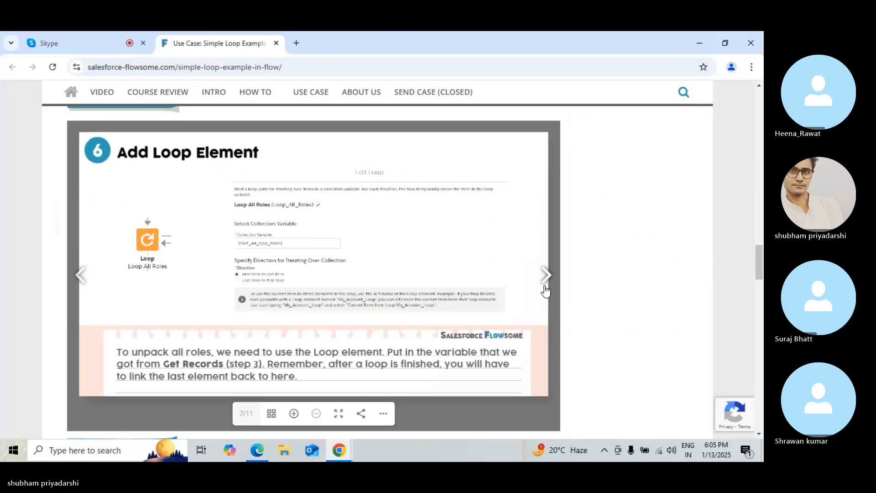
left_click(545, 290)
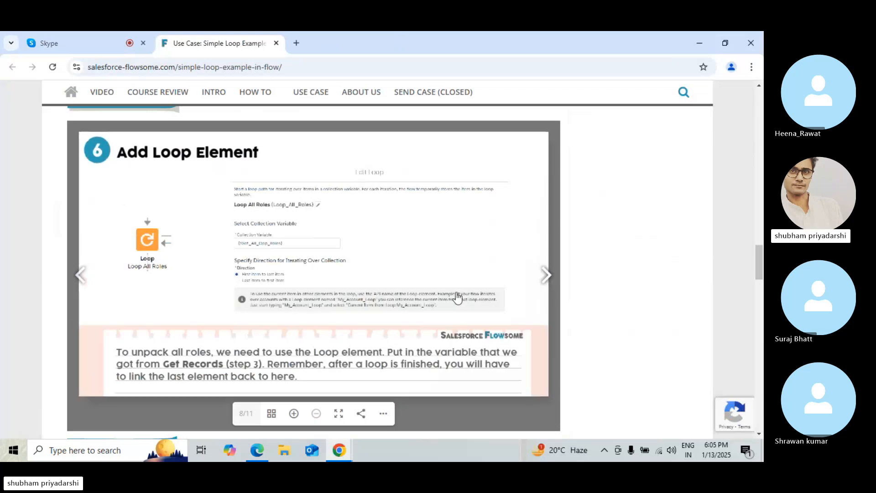
left_click(81, 275)
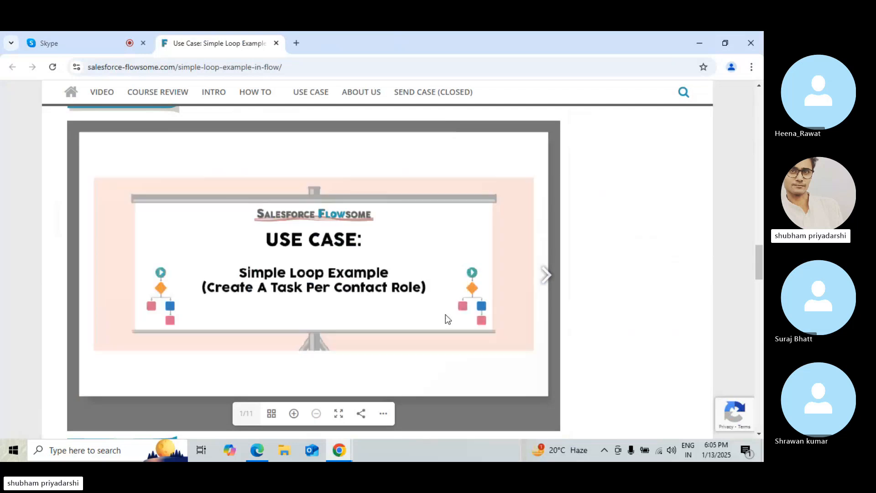
Step through the slides from the recordId variable to the Populate The New Task Details slide
left_click(545, 273)
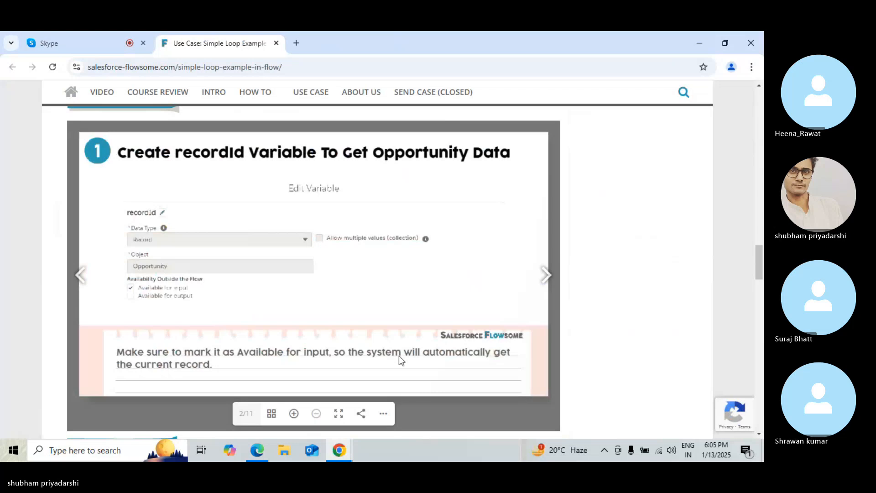
left_click(545, 275)
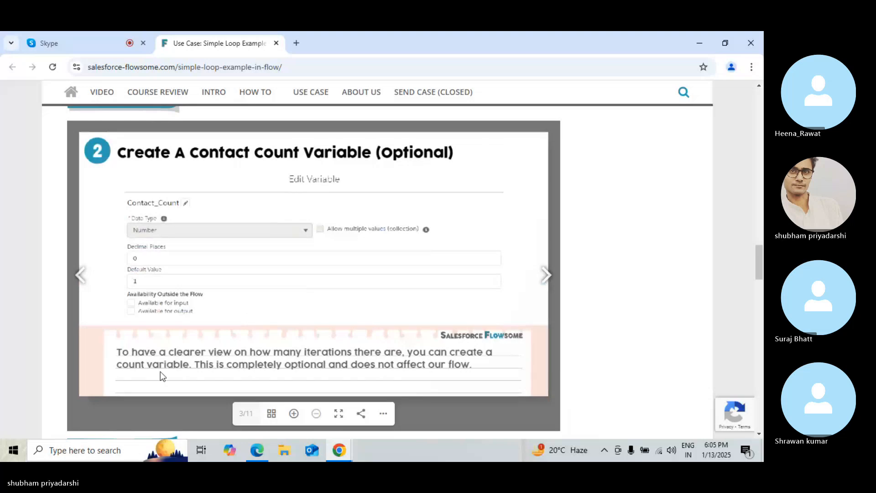
left_click(542, 273)
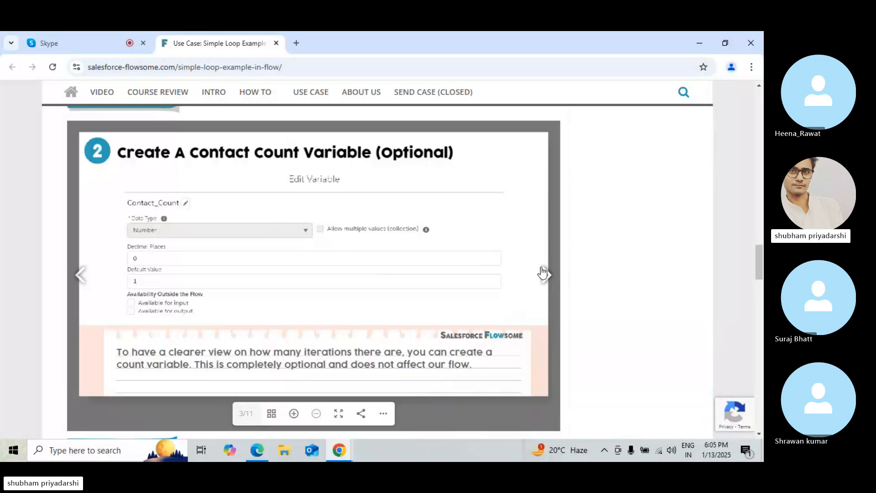
left_click(542, 273)
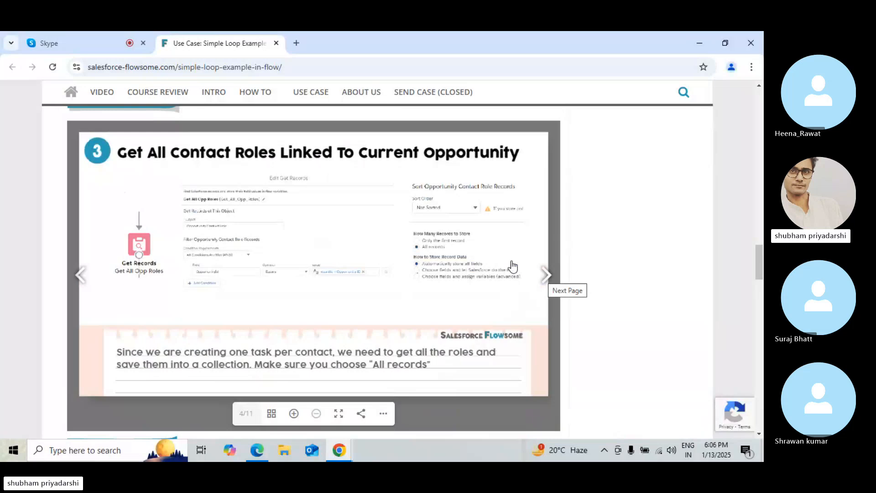
left_click(550, 276)
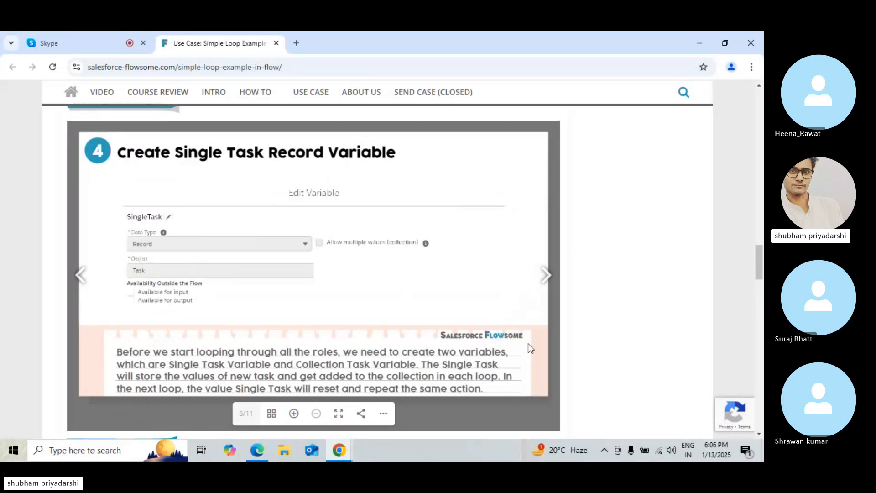
left_click(546, 275)
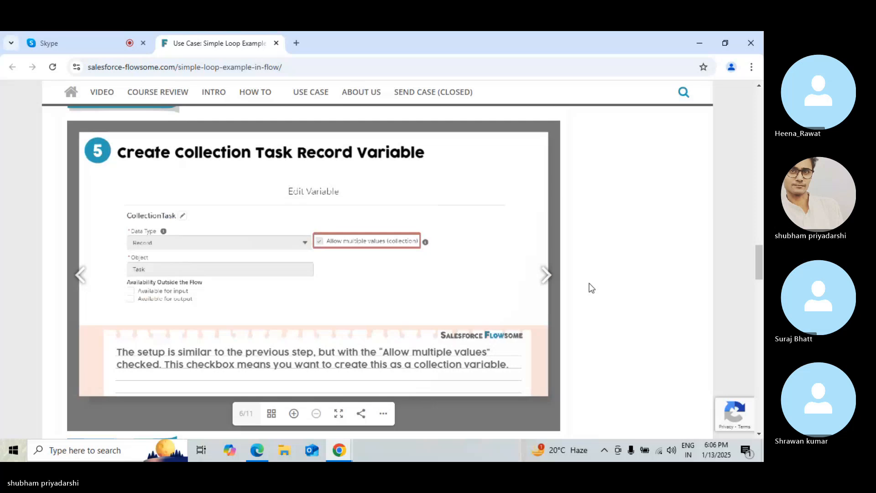
left_click(543, 286)
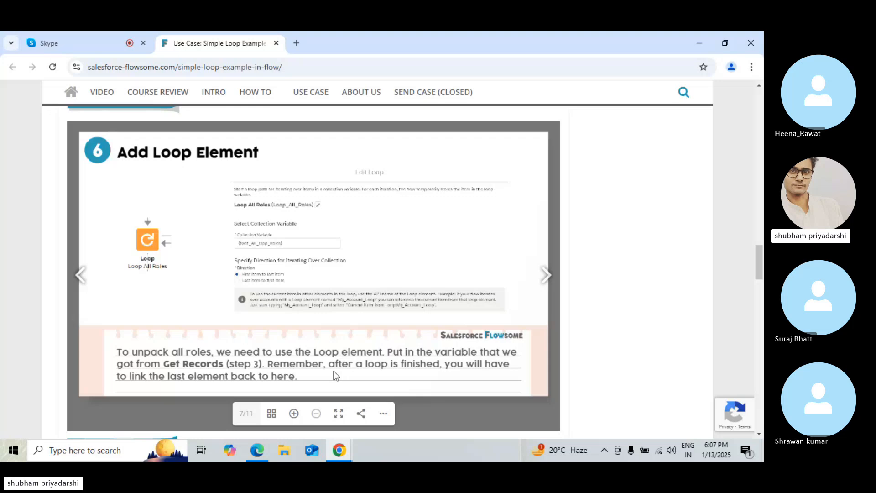
left_click(539, 279)
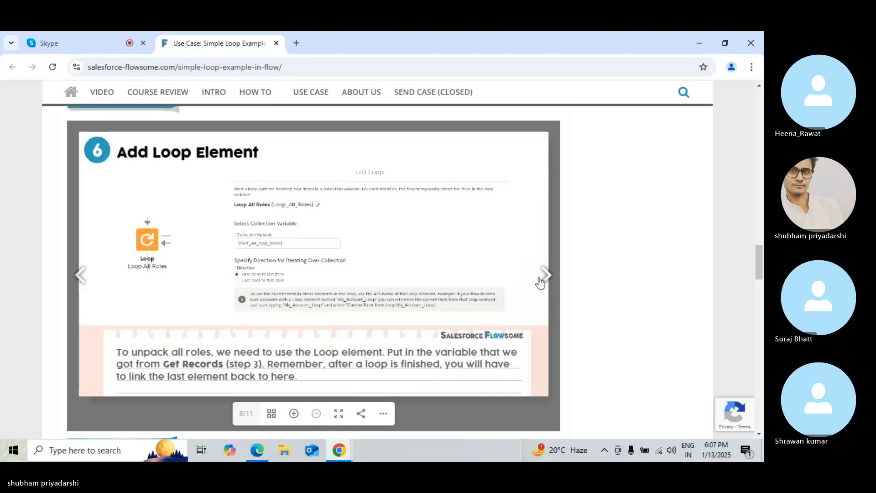
left_click(539, 282)
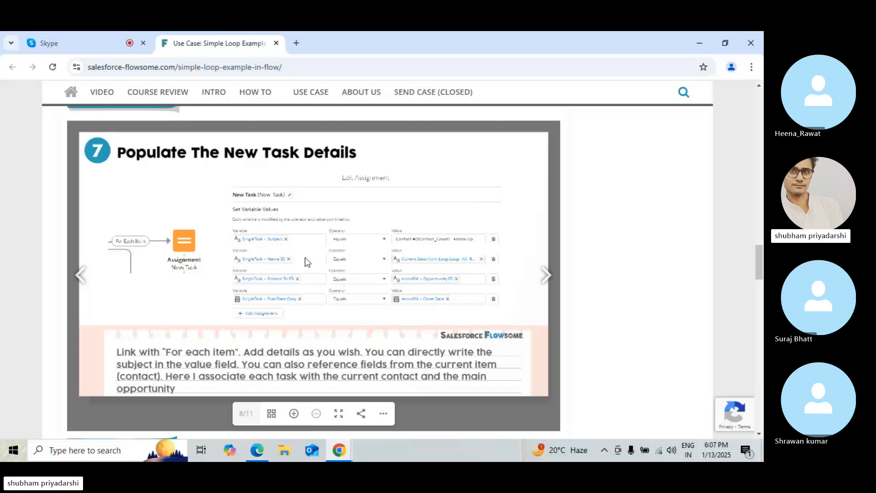
Zoom into the Populate The New Task Details slide to read its assignment rows
left_click(294, 413)
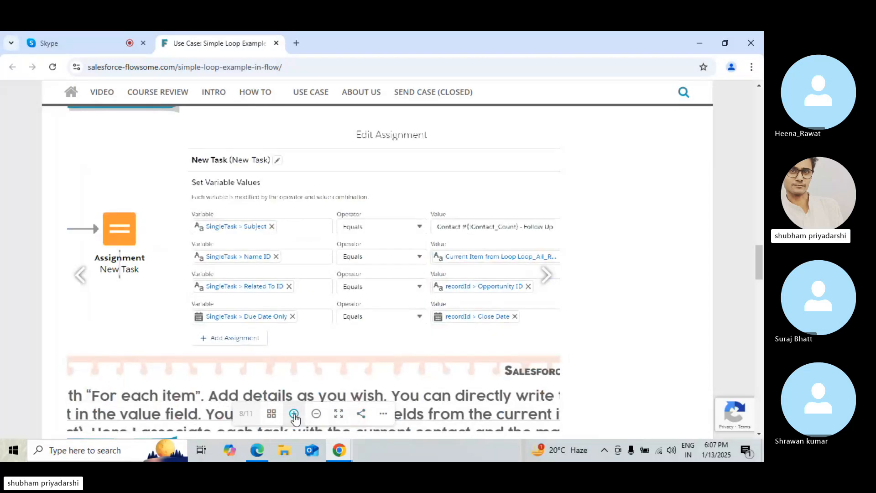
left_click(294, 413)
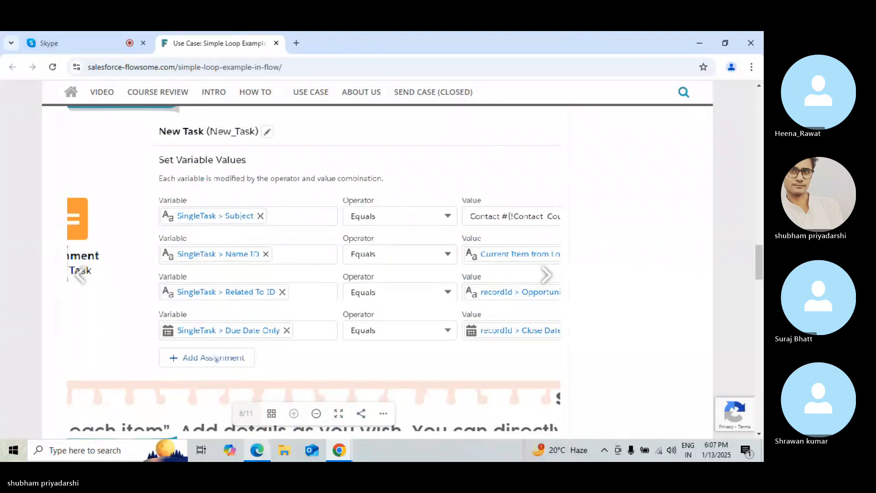
key("alt+Tab")
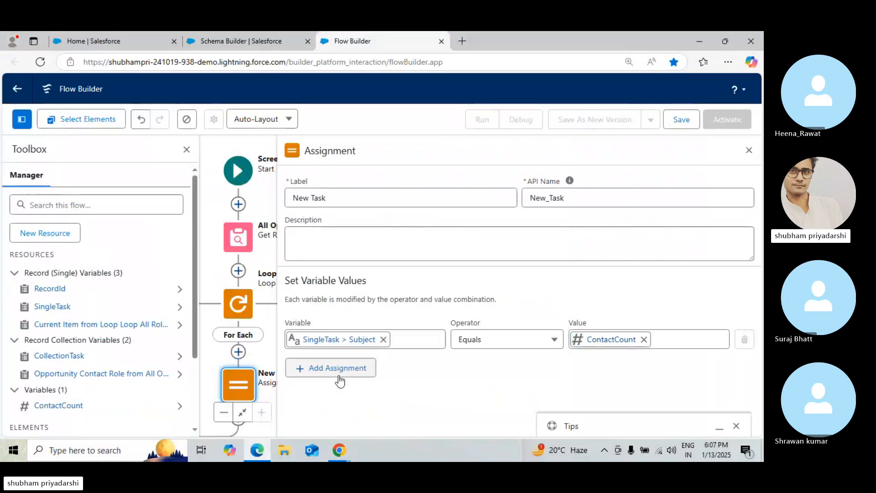
Add a second assignment row with the variable SingleTask > Name ID
left_click(340, 381)
left_click(340, 378)
type("NameId")
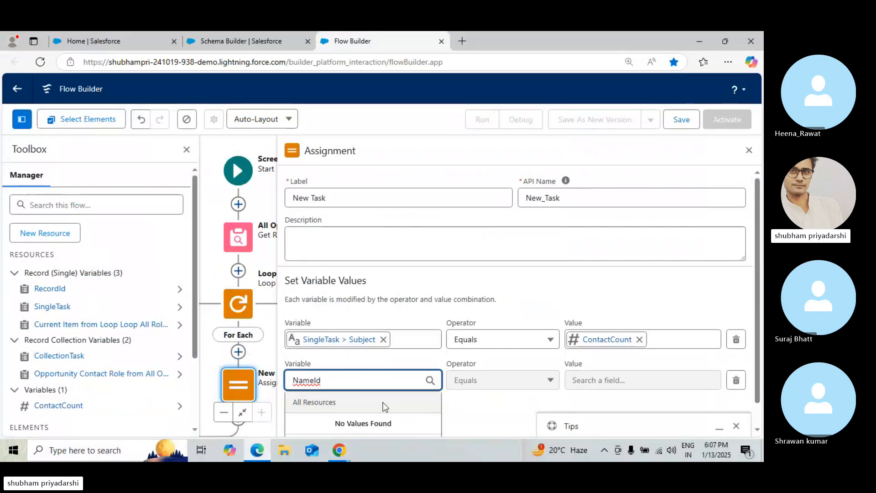
triple_click(371, 395)
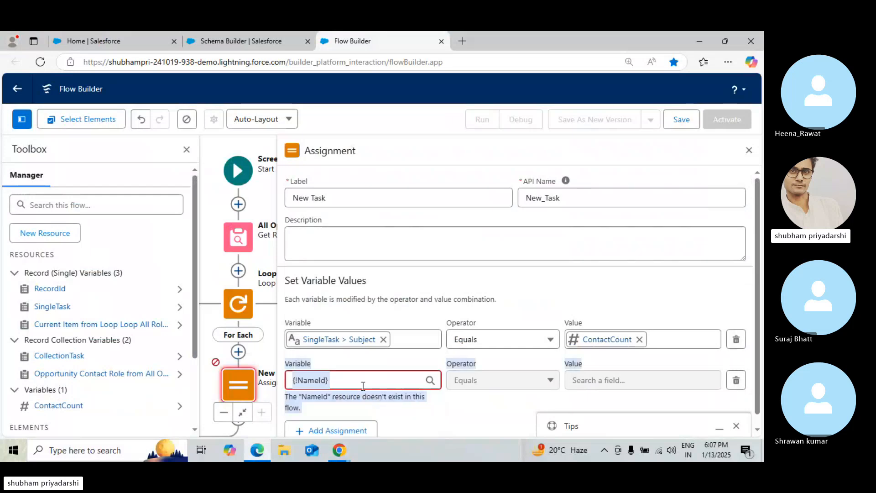
left_click(363, 386)
key("BackSpace")
key("BackSpace")
key("BackSpace")
key("BackSpace")
key("BackSpace")
key("BackSpace")
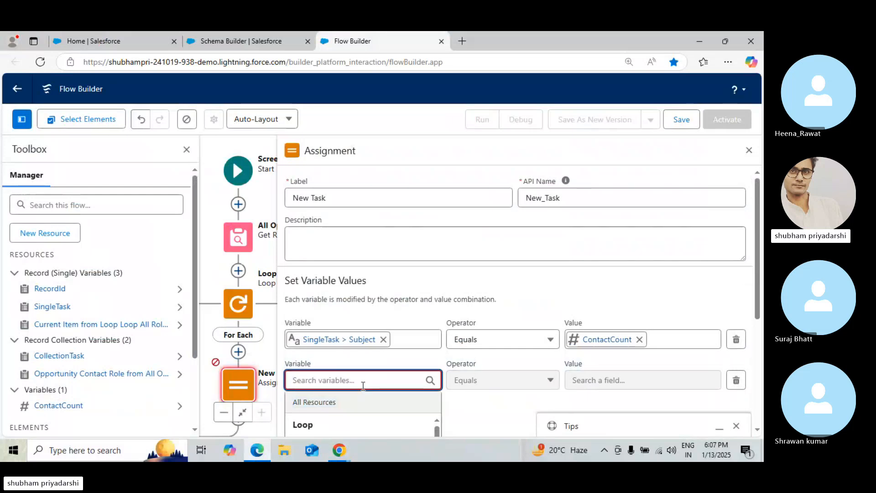
type("Single")
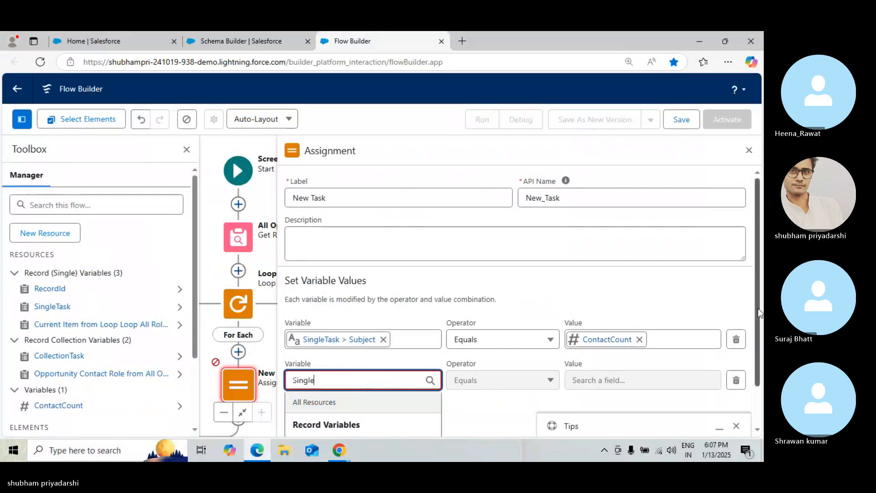
scroll(759, 313, "down", 1)
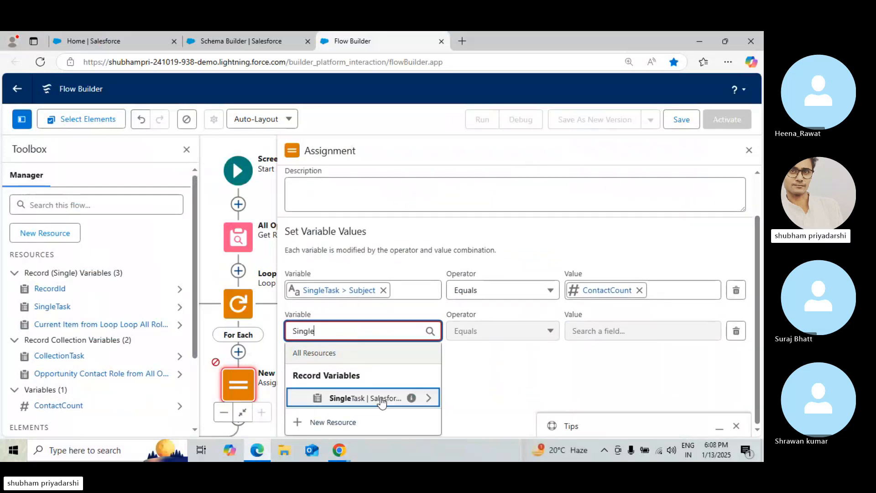
left_click(382, 400)
type("Name")
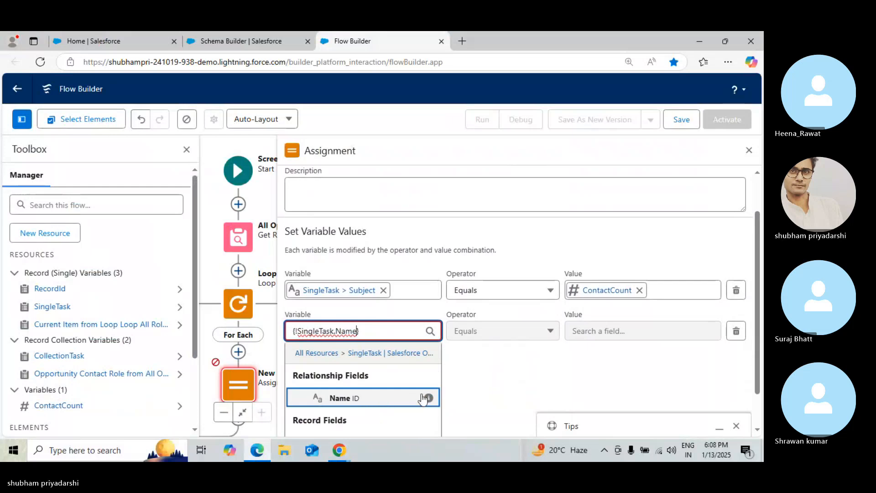
mouse_move(427, 399)
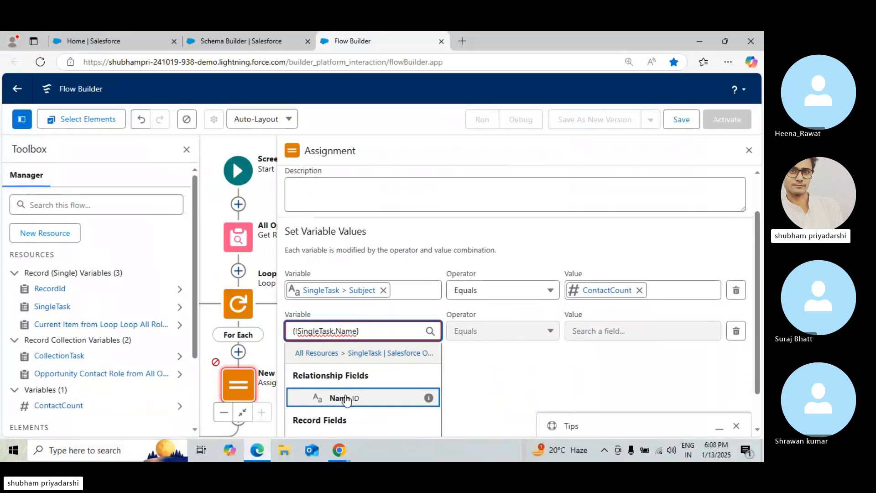
left_click(346, 398)
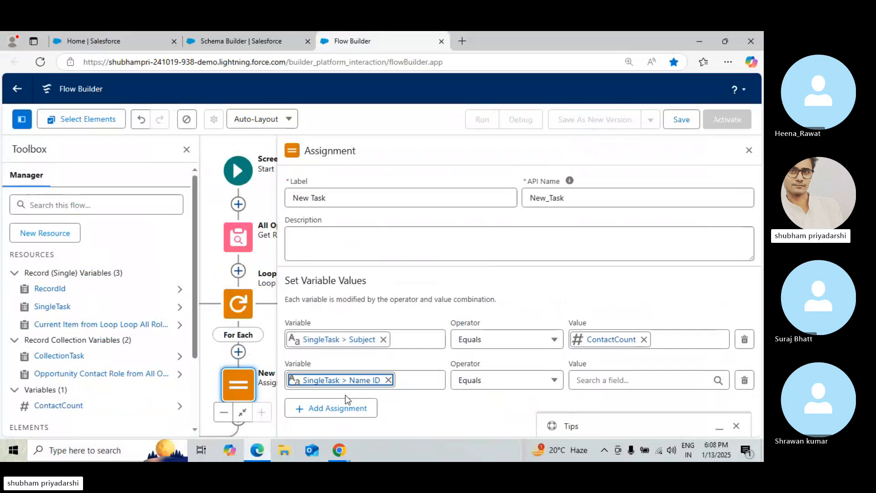
Open the Task object's Fields & Relationships list in Object Manager
left_click(199, 45)
left_click(148, 116)
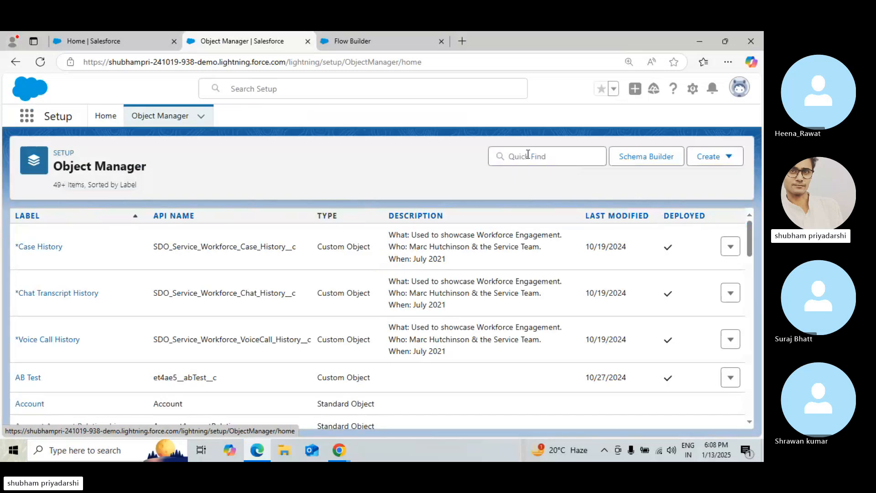
left_click(528, 155)
type("Task")
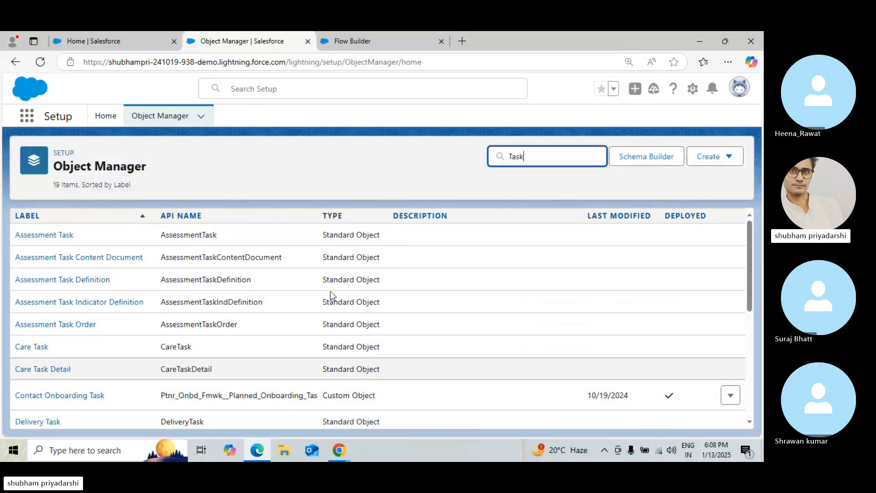
left_click(746, 259)
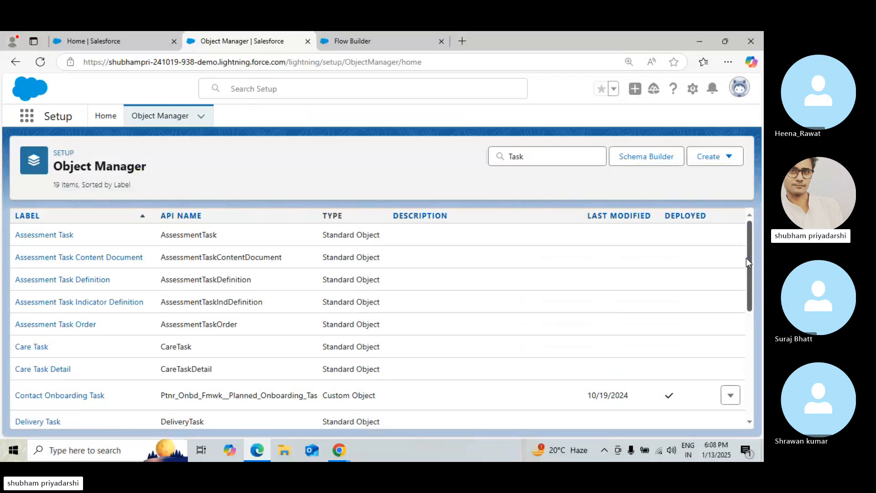
left_click_drag(745, 258, 750, 368)
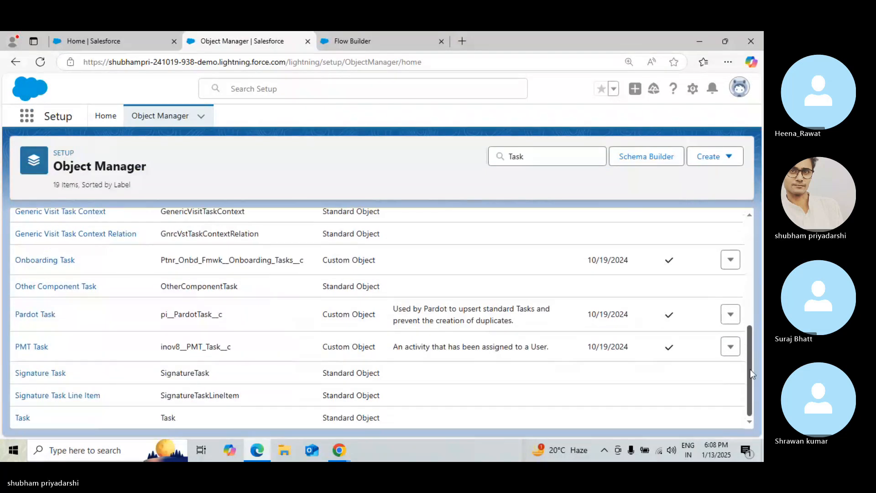
left_click(22, 417)
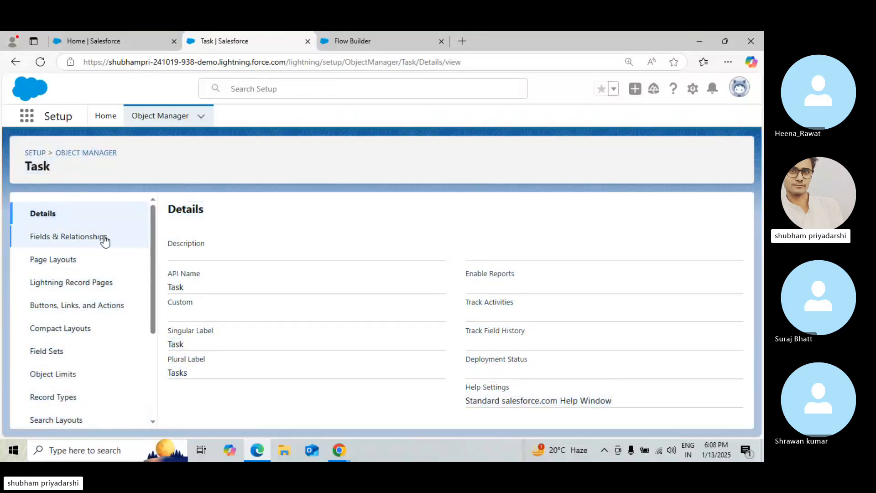
left_click(104, 236)
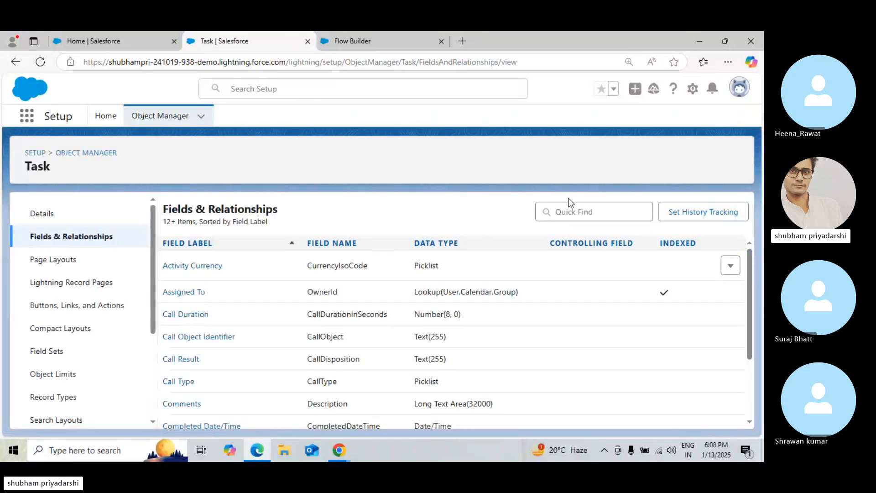
Search and scroll the Task field list to examine its relationship fields such as Name and Related To
left_click(562, 204)
type("WHI")
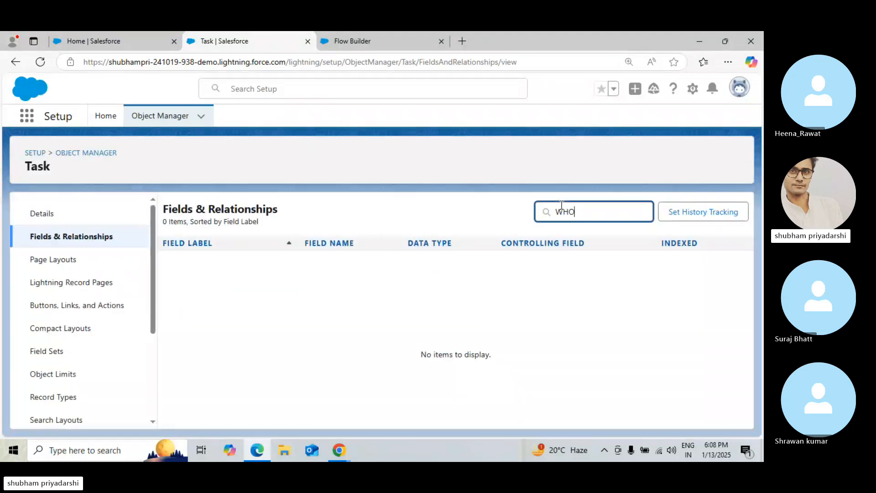
key("BackSpace")
key("BackSpace")
key("BackSpace")
key("BackSpace")
key("BackSpace")
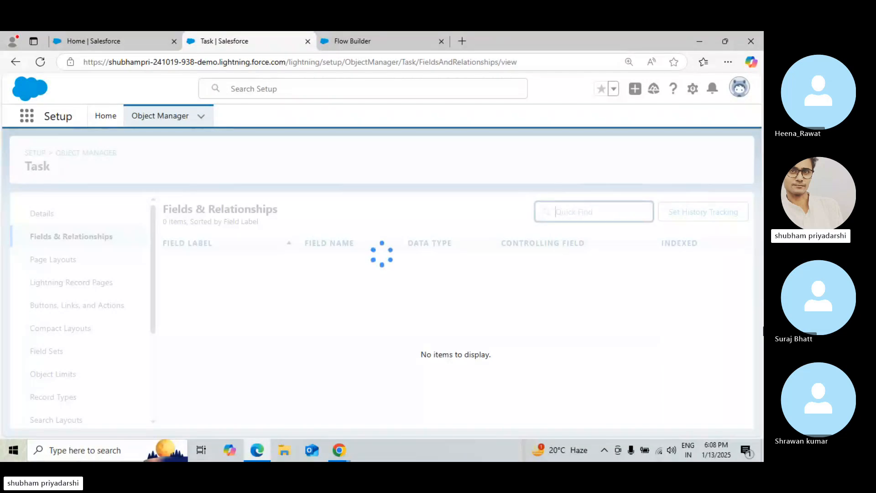
left_click_drag(746, 319, 745, 421)
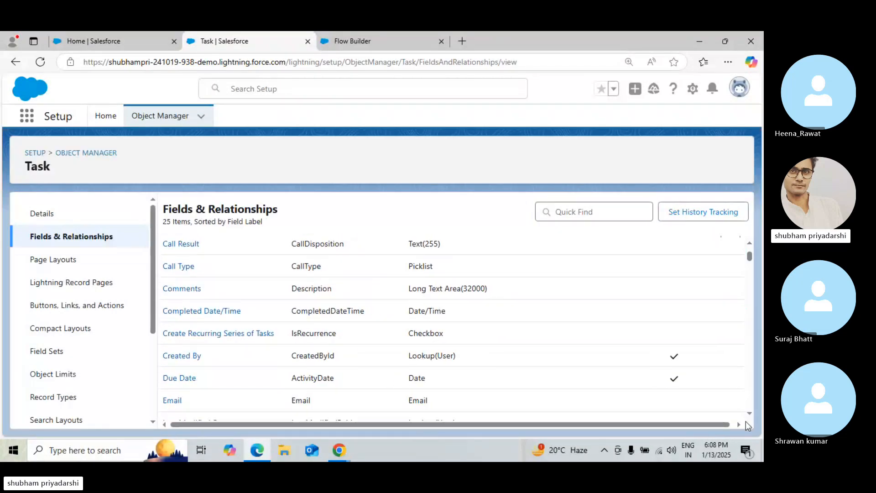
left_click_drag(750, 262, 751, 335)
key("super+s")
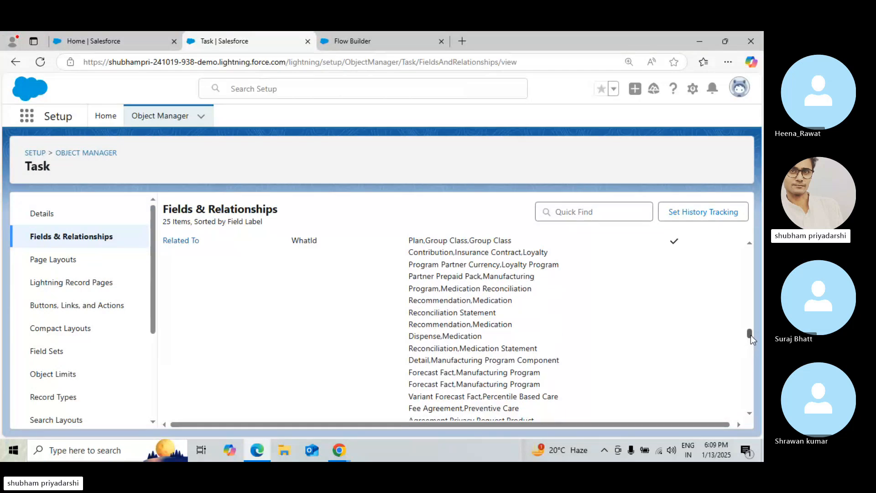
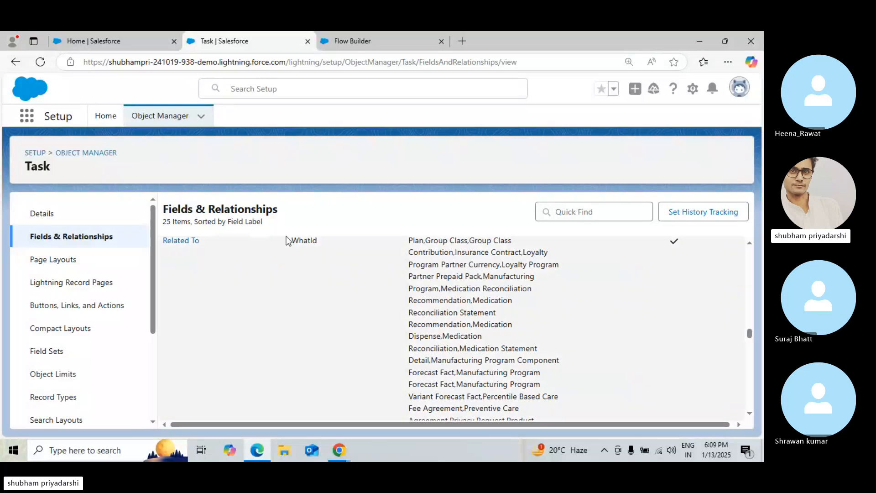
Open the Task's Related To field details to examine its lookup object list, then return to Fields & Relationships
left_click_drag(287, 238, 320, 234)
left_click(295, 325)
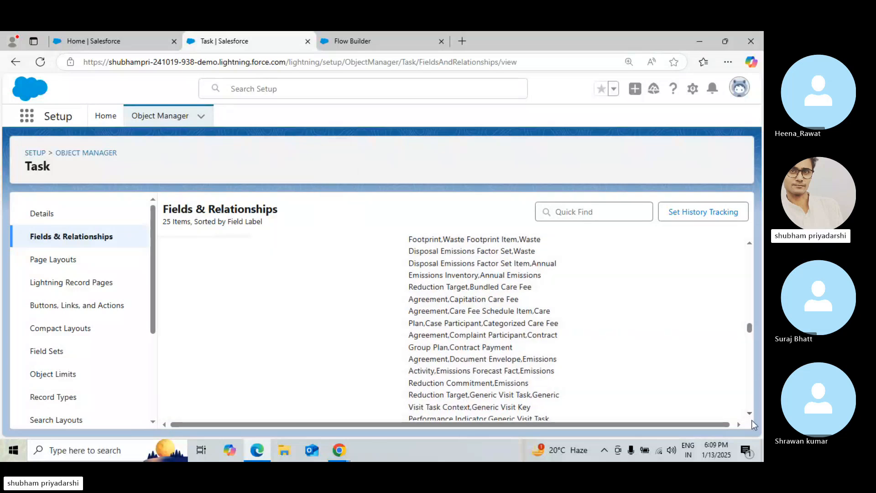
scroll(751, 415, "down", 5)
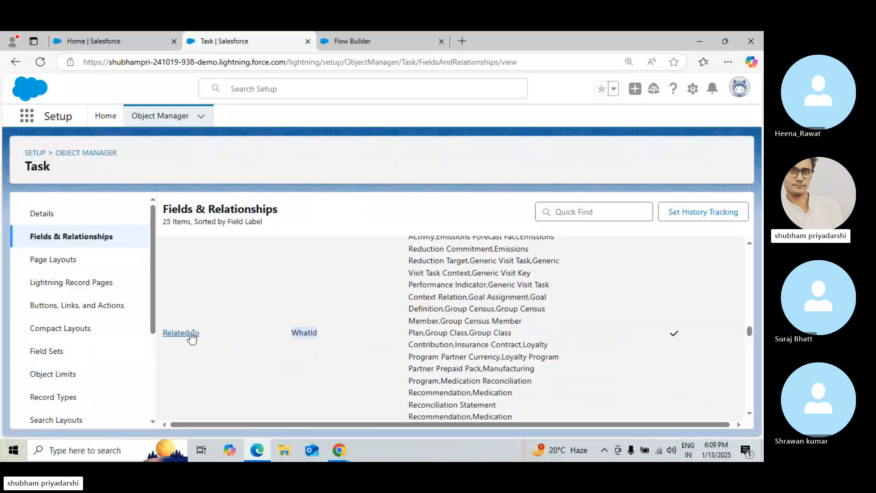
left_click(190, 333)
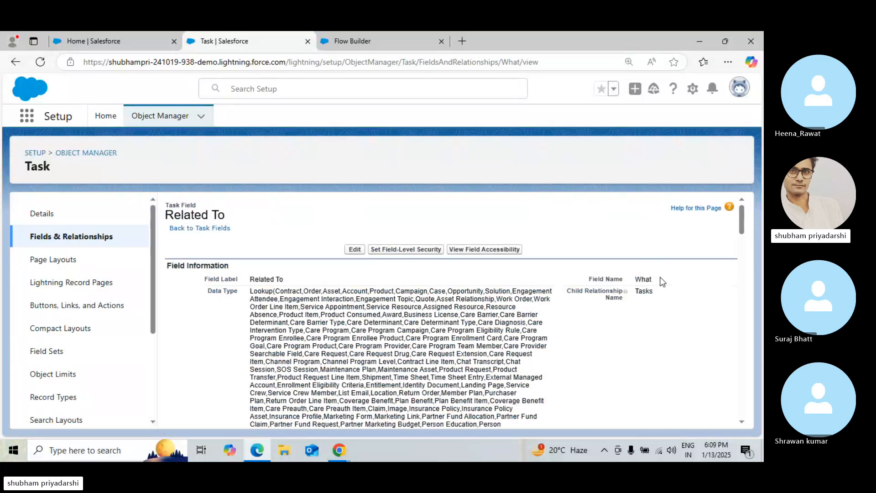
left_click_drag(256, 291, 343, 378)
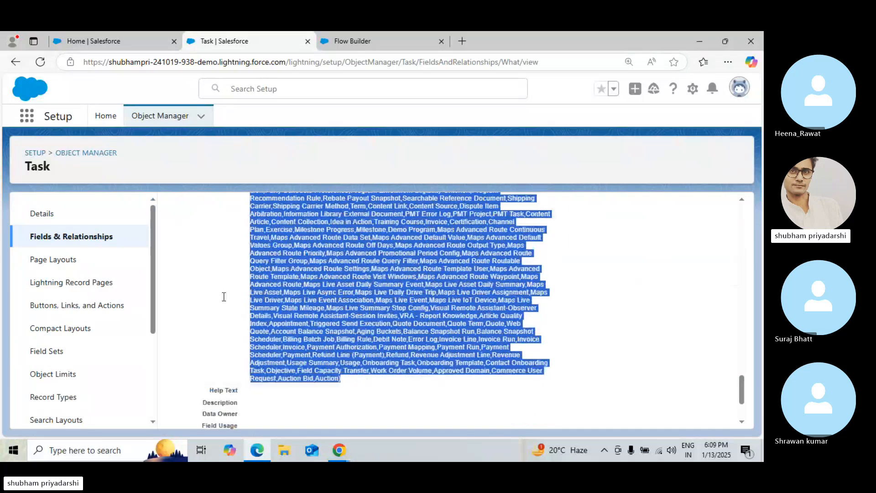
left_click(104, 241)
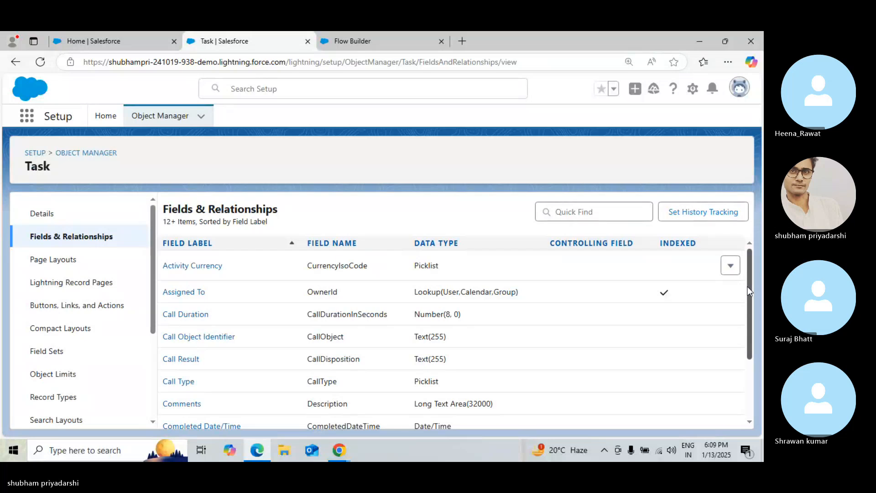
Scroll and search the Task field list for the WhoId field behind the Name lookup
left_click_drag(748, 287, 748, 402)
scroll(748, 402, "down", 10)
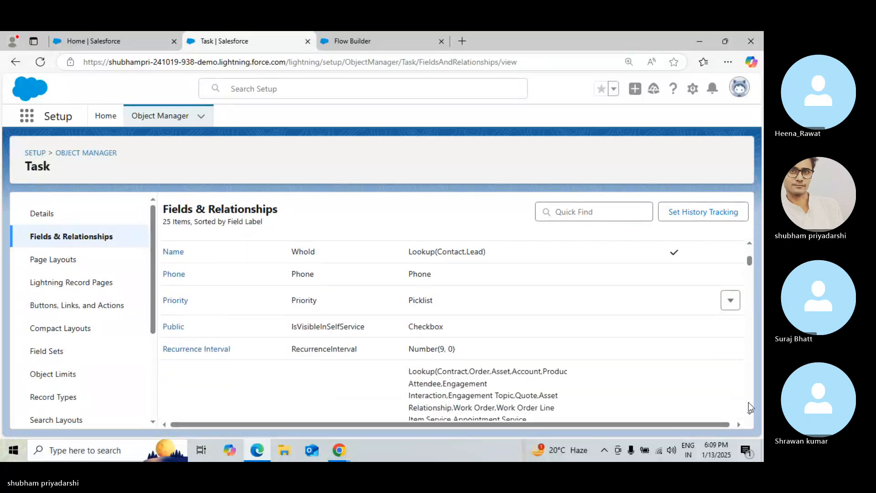
scroll(748, 405, "down", 15)
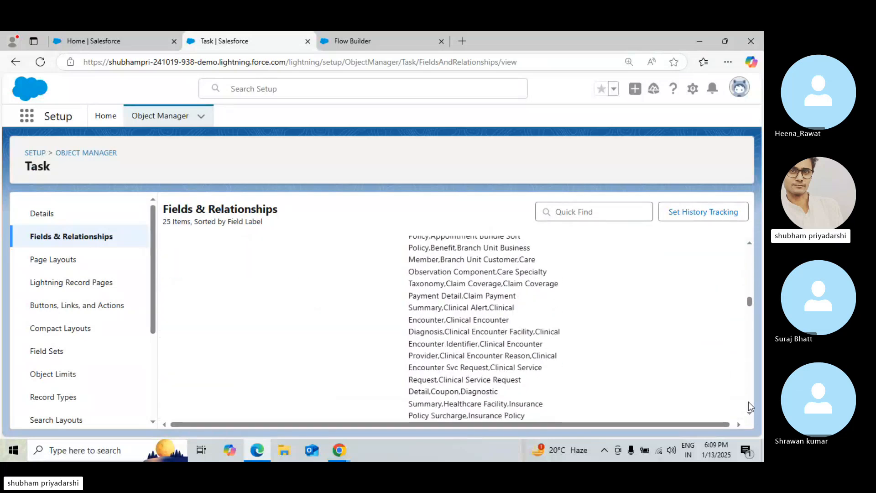
scroll(748, 402, "down", 15)
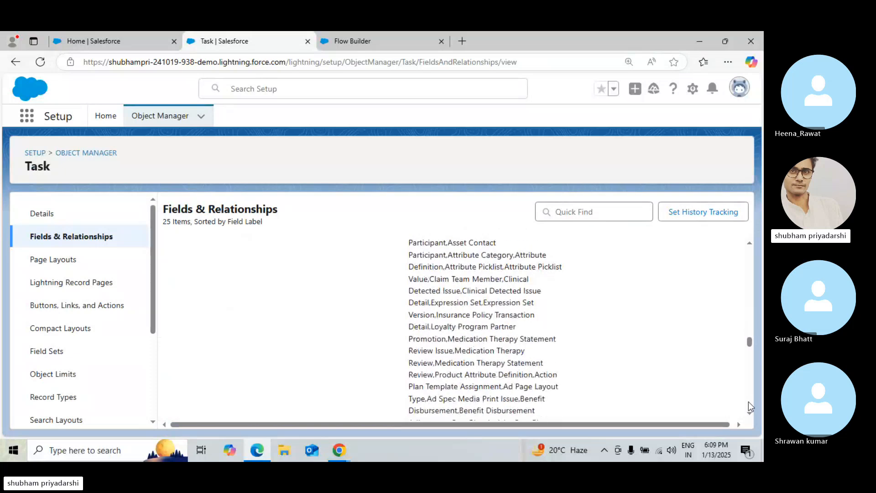
scroll(748, 397, "down", 4)
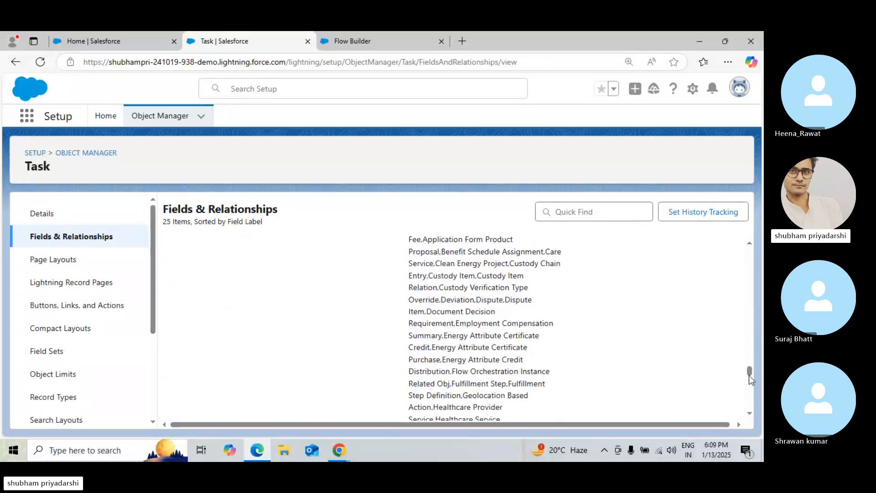
left_click_drag(748, 375, 748, 405)
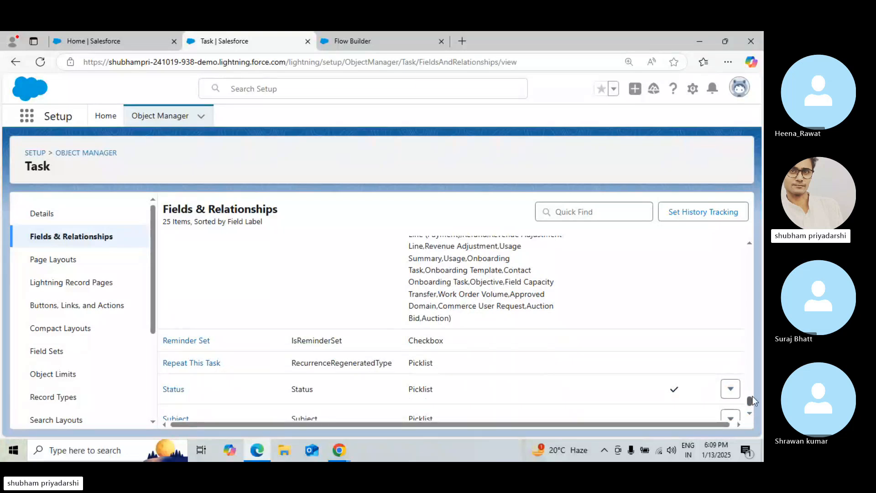
left_click_drag(749, 401, 745, 249)
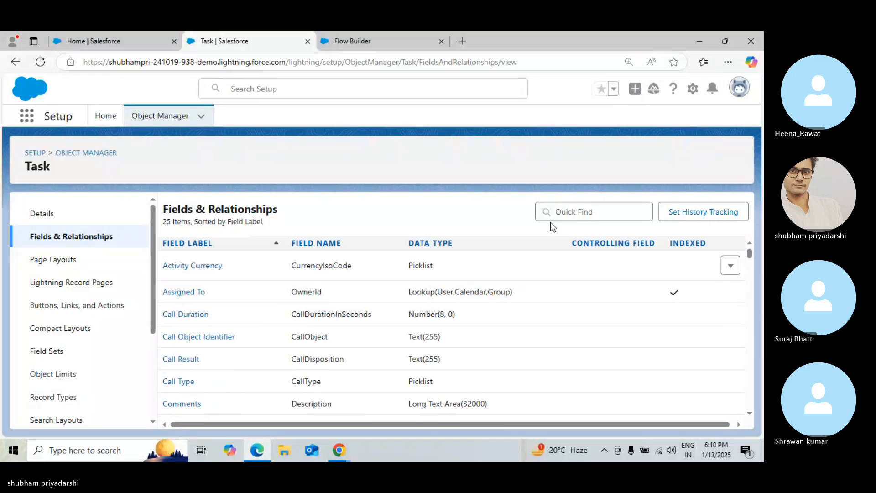
left_click(544, 203)
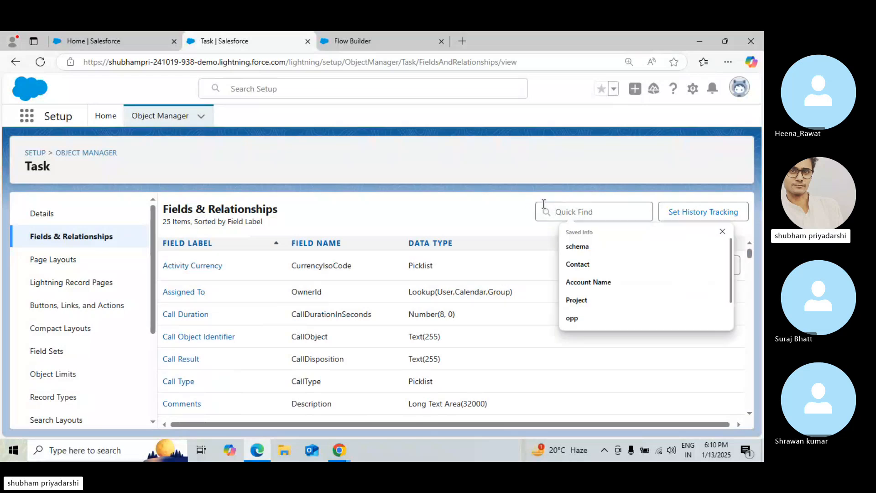
key("ctrl+f")
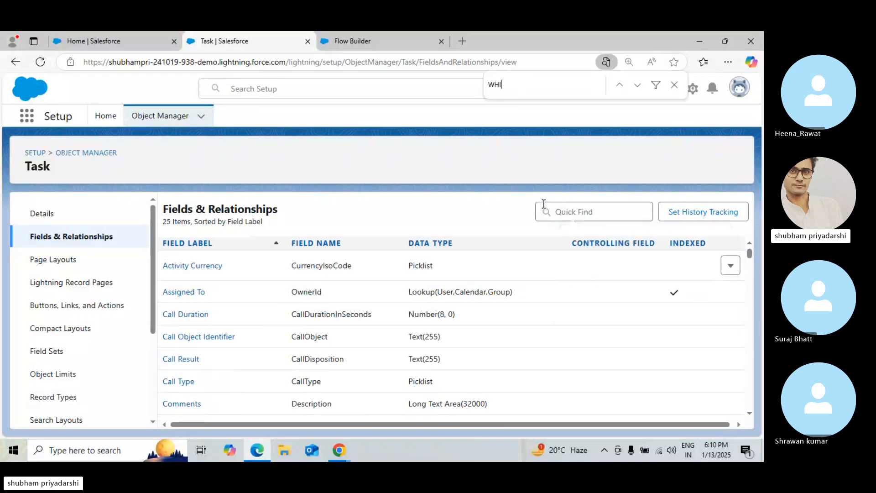
type("WHI")
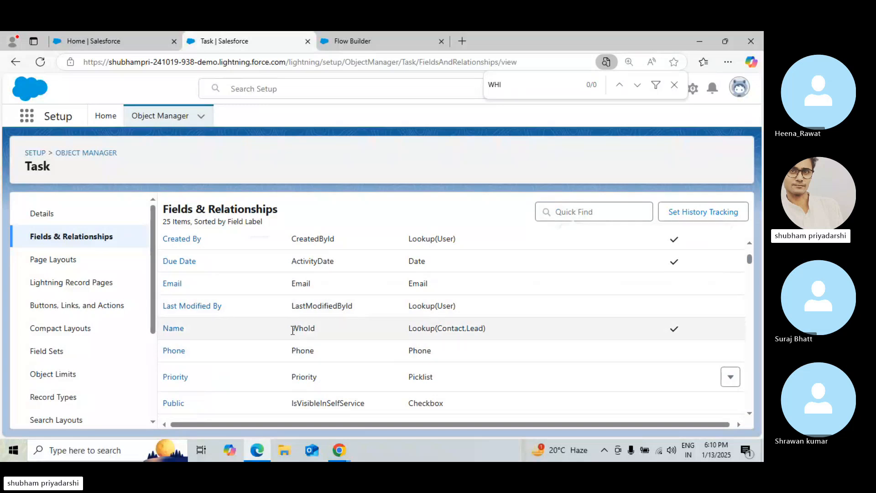
left_click_drag(293, 331, 486, 336)
left_click(486, 336)
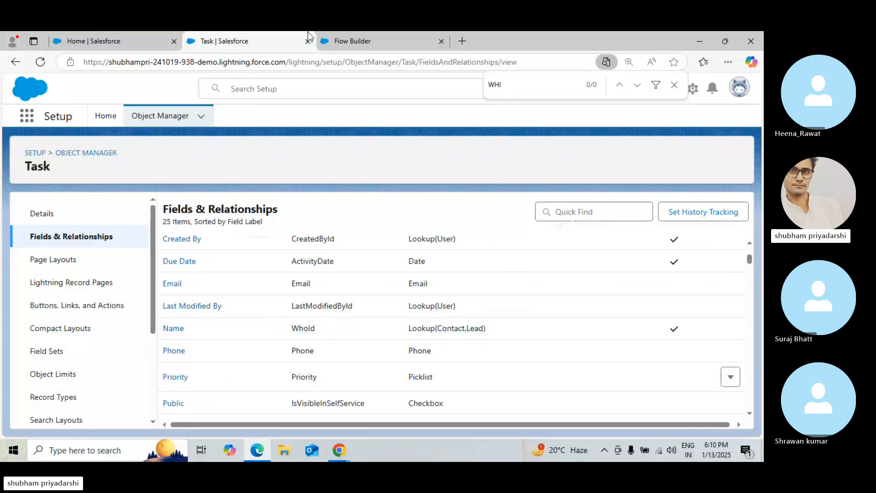
In the New Task assignment, open the Name ID row's value picker at the loop's current item fields
left_click(373, 39)
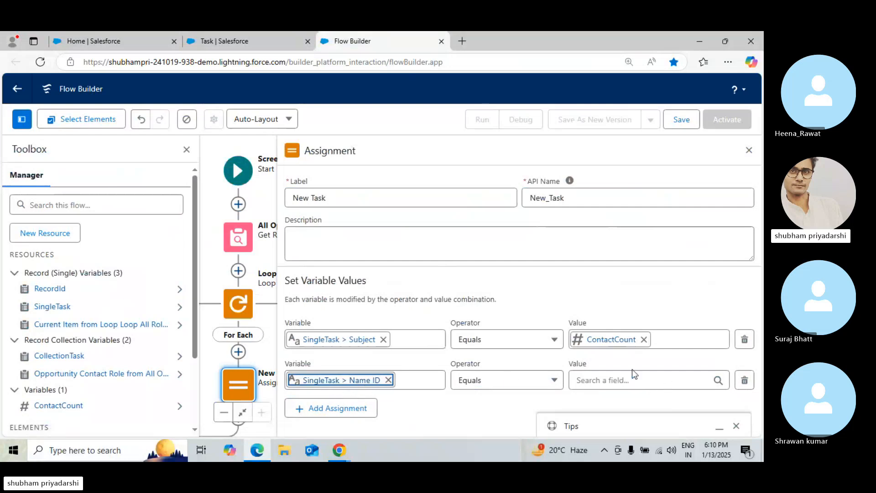
left_click(623, 379)
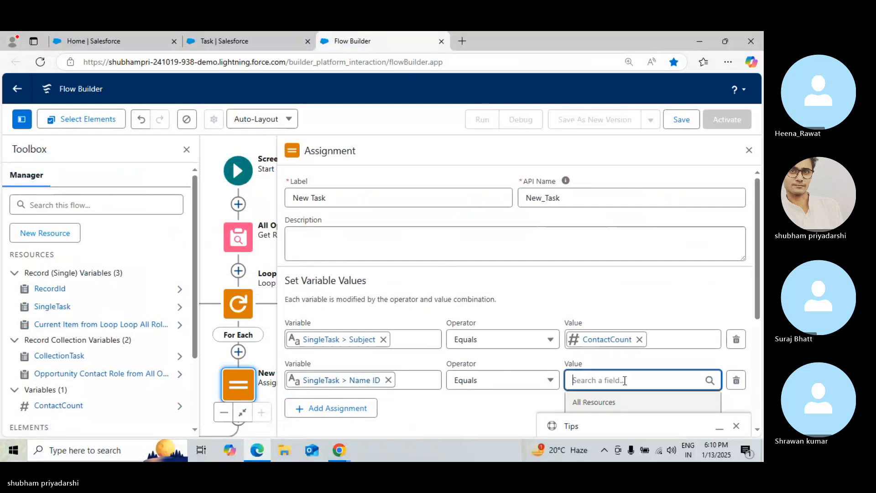
scroll(761, 294, "down", 2)
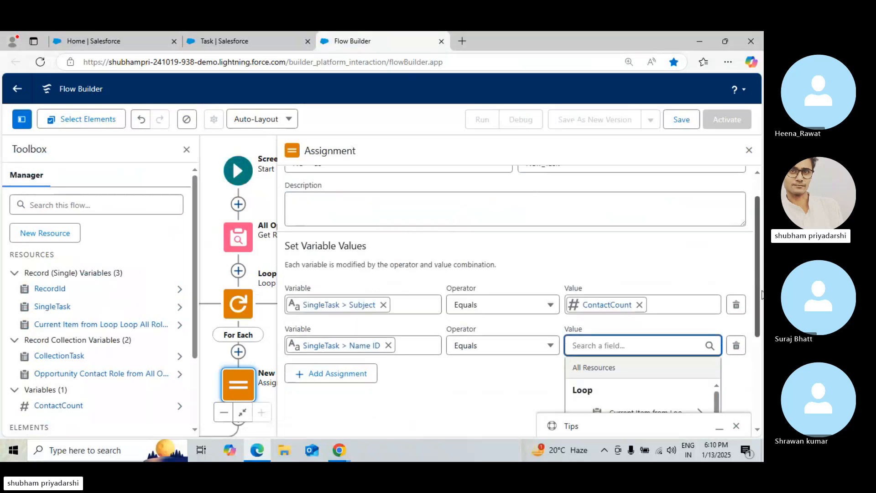
scroll(761, 294, "down", 2)
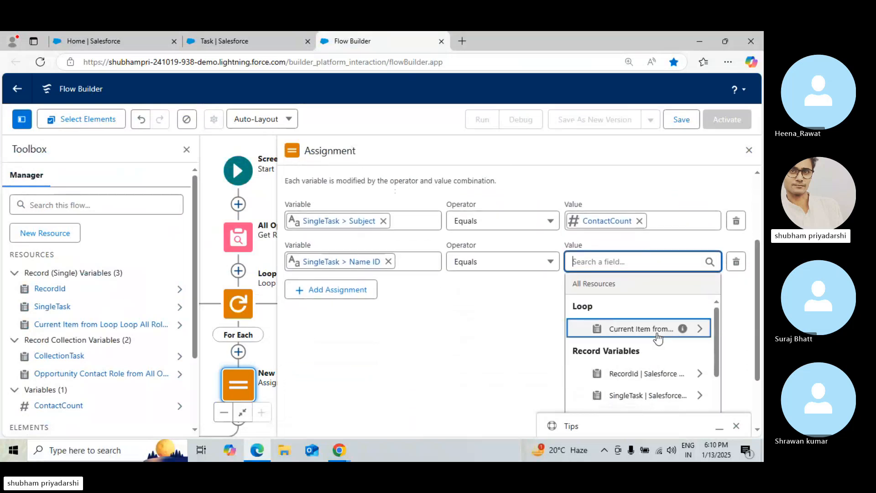
left_click(657, 338)
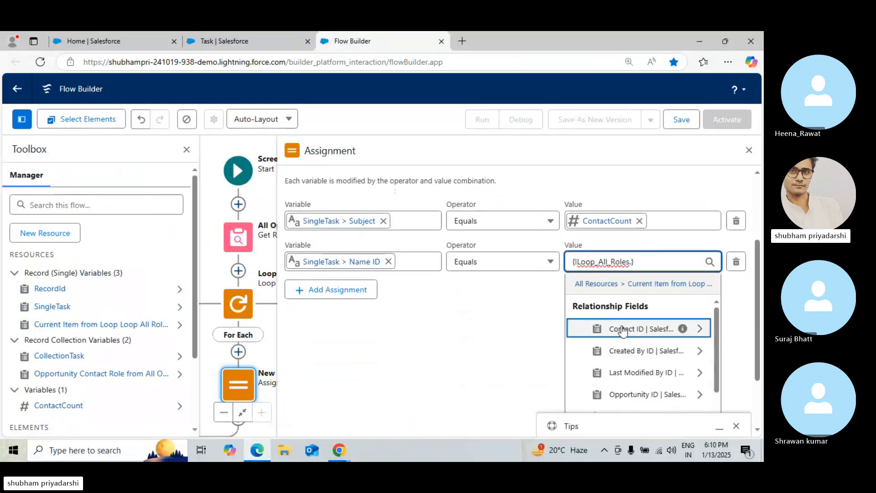
Examine the Flowsome example's New Task assignment rows and their values in the tutorial page
left_click(340, 452)
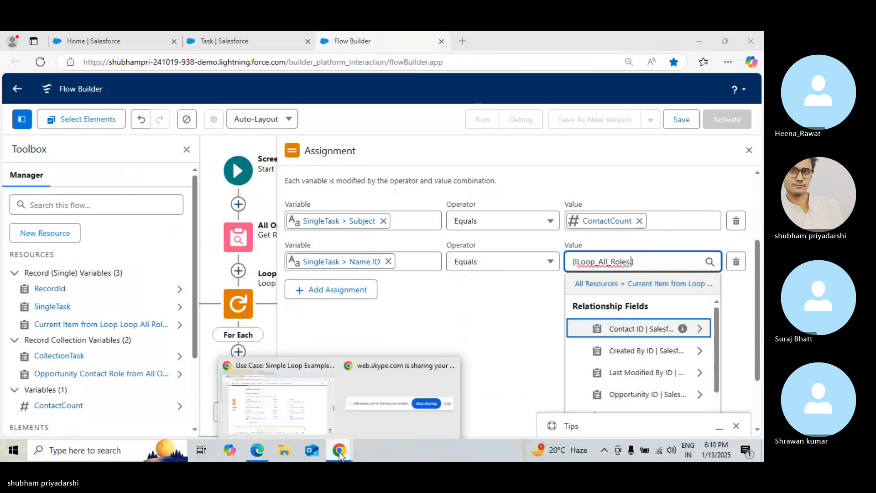
left_click(272, 407)
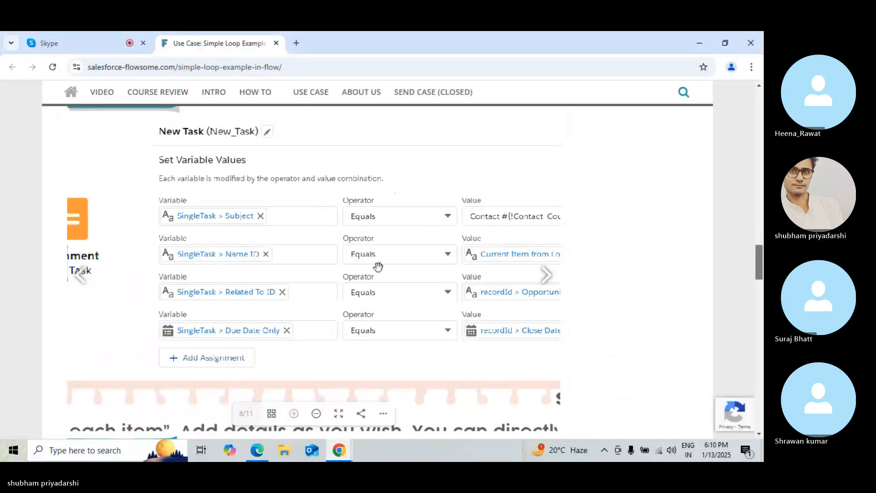
left_click_drag(387, 266, 264, 274)
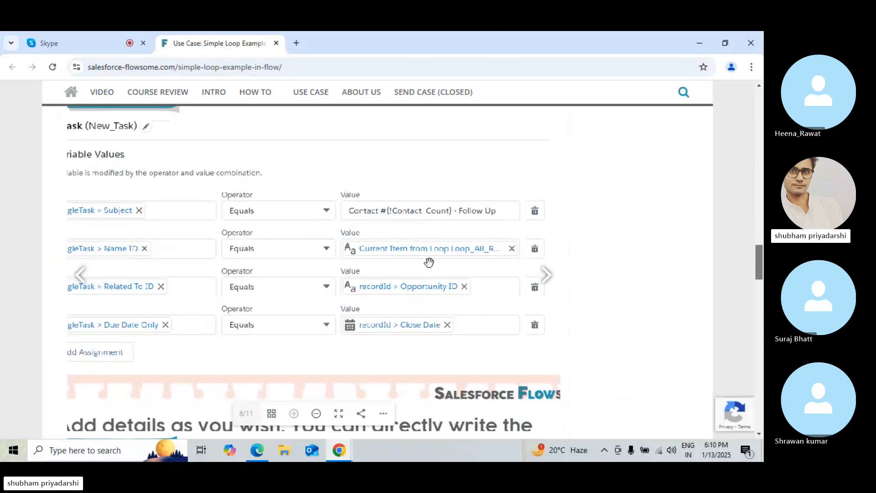
left_click_drag(429, 262, 502, 278)
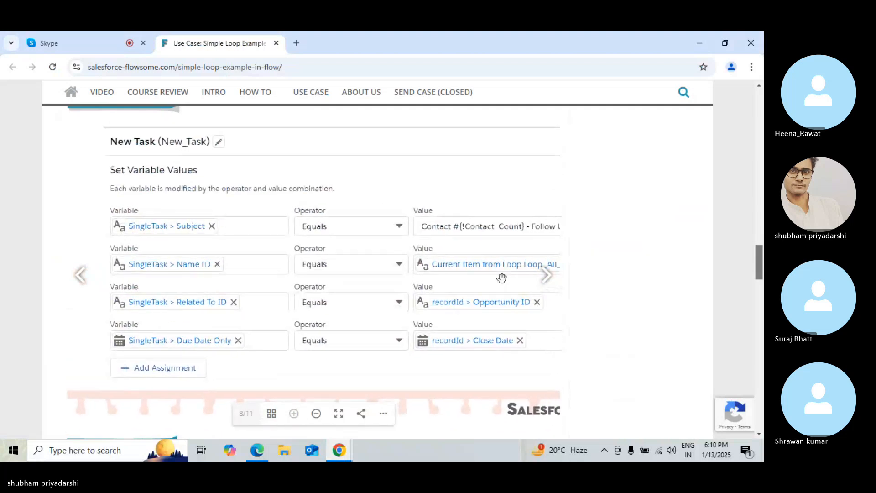
left_click_drag(502, 278, 464, 257)
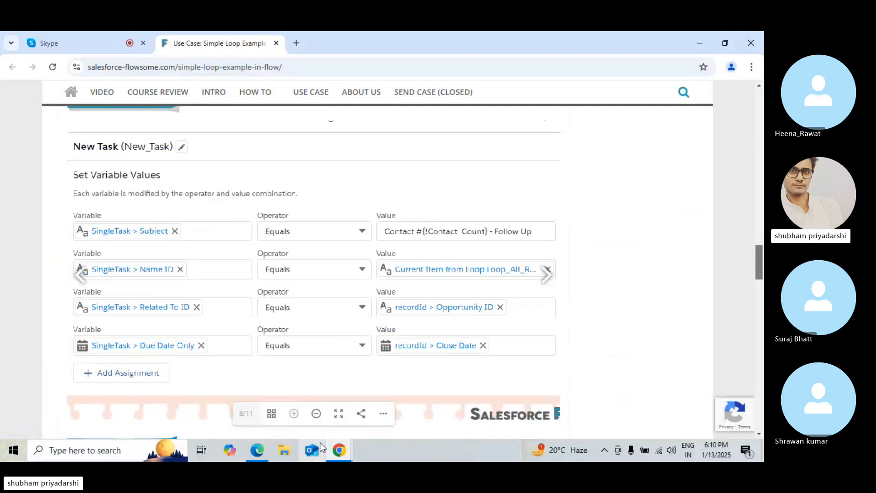
mouse_move(257, 451)
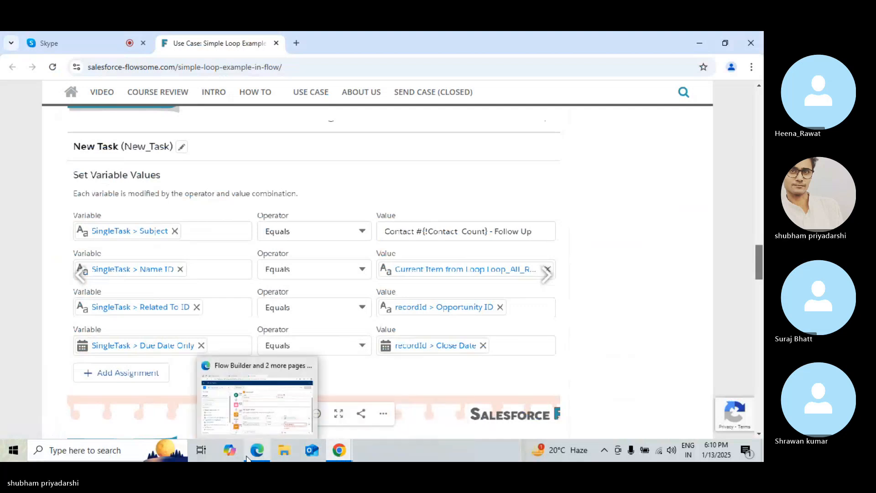
left_click(260, 408)
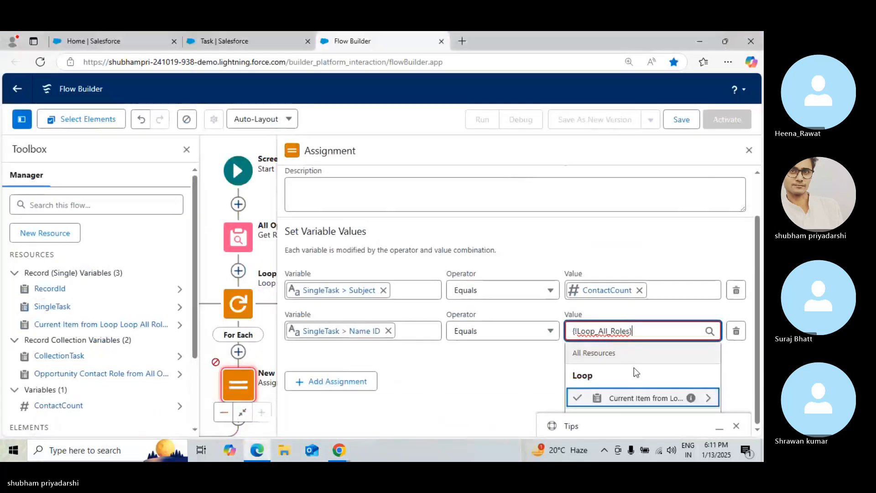
Set the Name ID row's value to the Loop All Roles current item's Contact ID
left_click(640, 404)
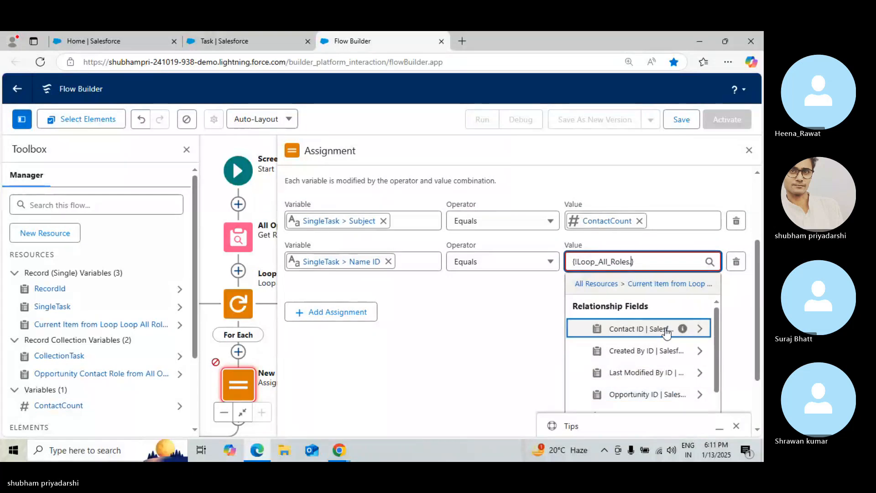
type("contac")
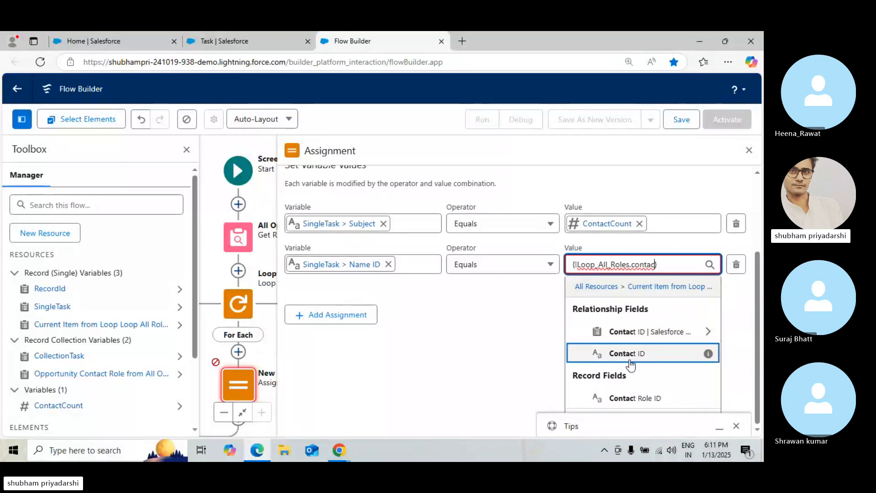
key("Return")
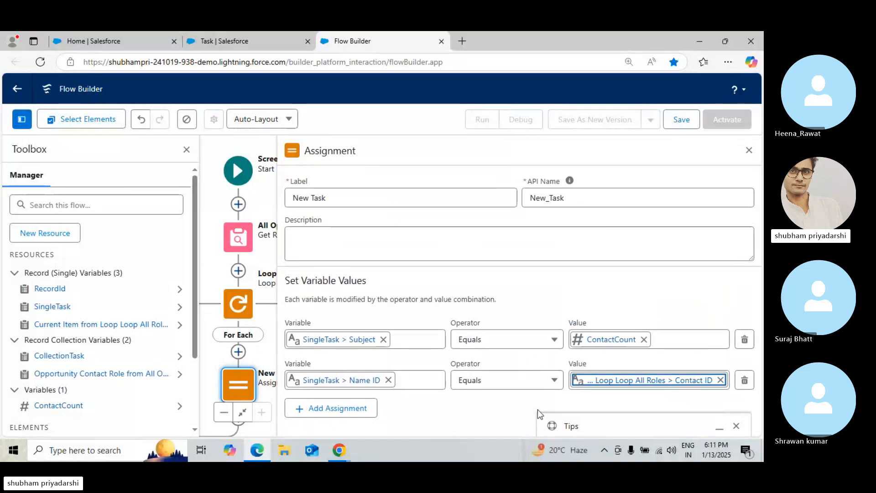
left_click(527, 412)
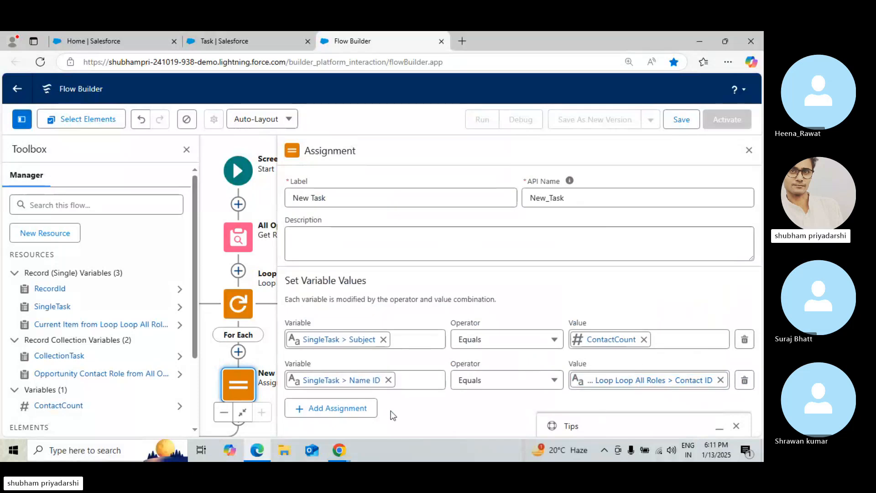
Add a third assignment row in the New Task assignment with the variable SingleTask > Related To ID
left_click(329, 413)
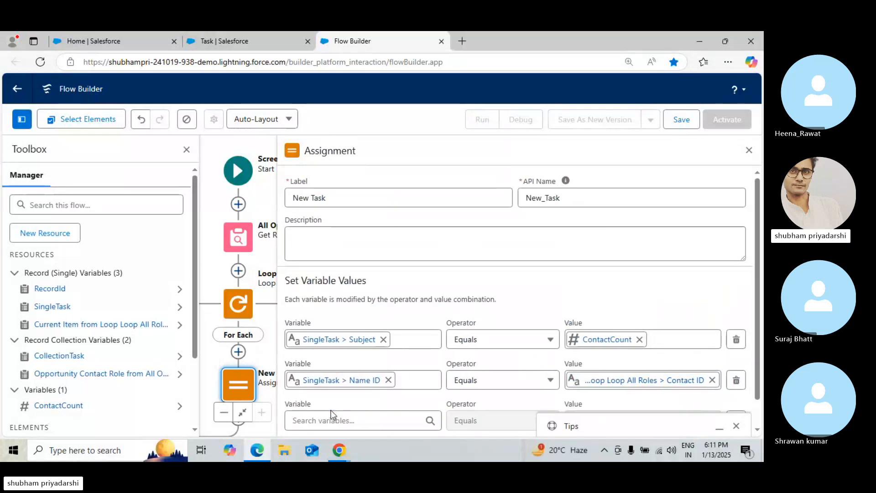
left_click(339, 416)
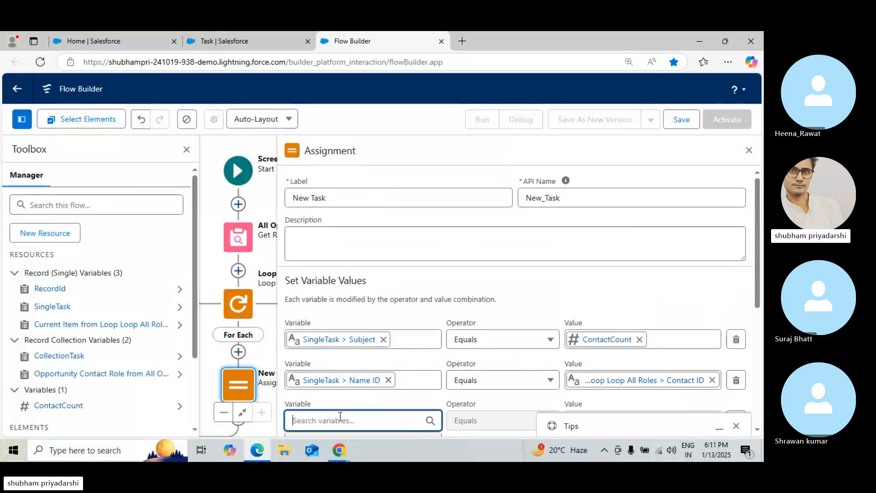
type("Sin")
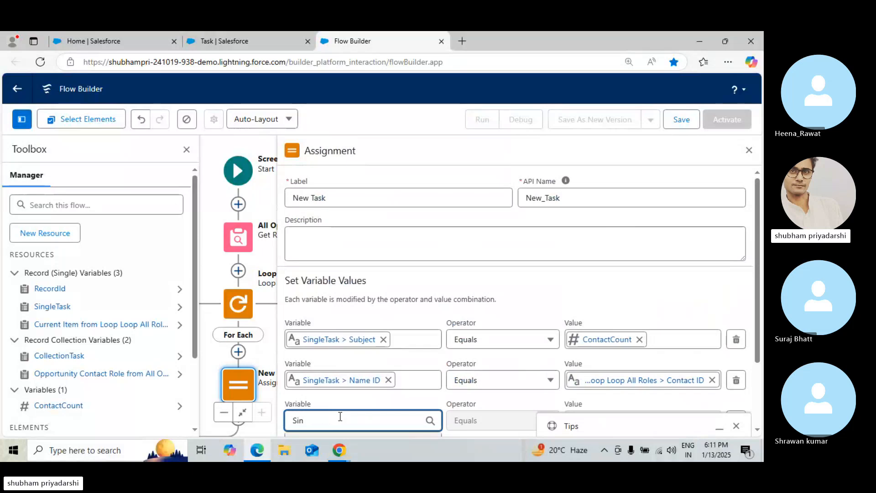
type("gleTask")
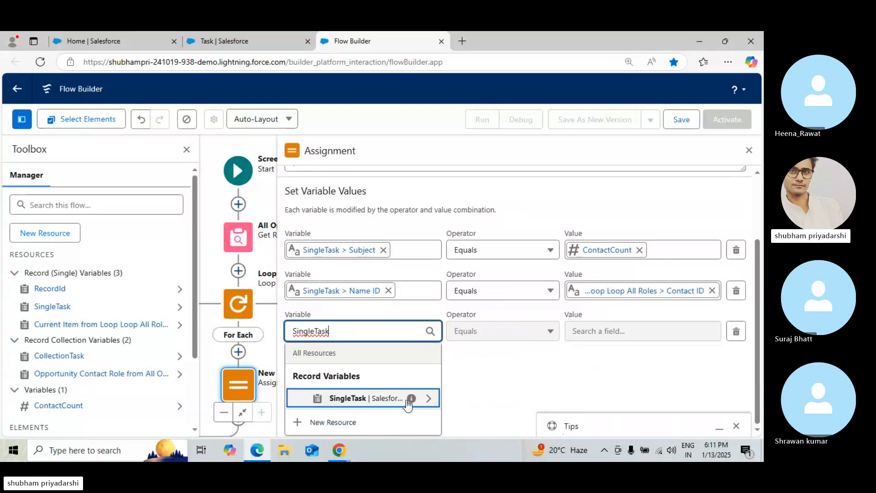
left_click(408, 403)
key("BackSpace")
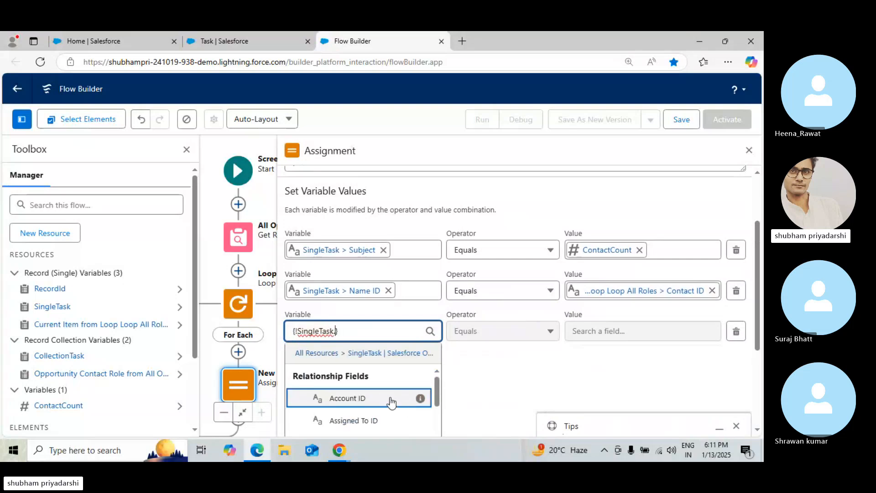
type(".opp")
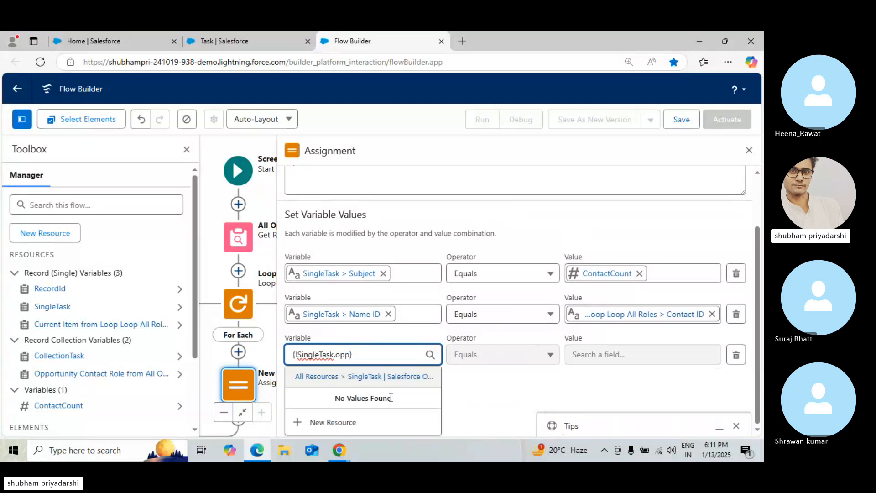
key("BackSpace")
key("BackSpace")
key("BackSpace")
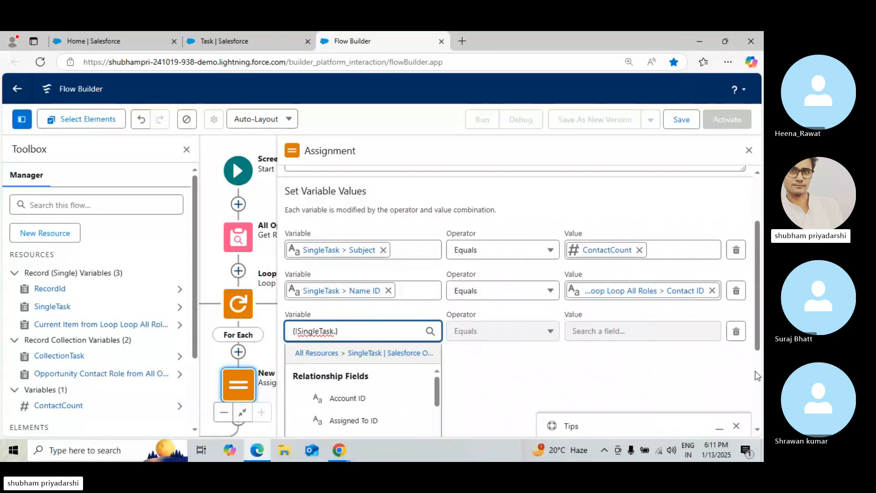
scroll(755, 371, "down", 3)
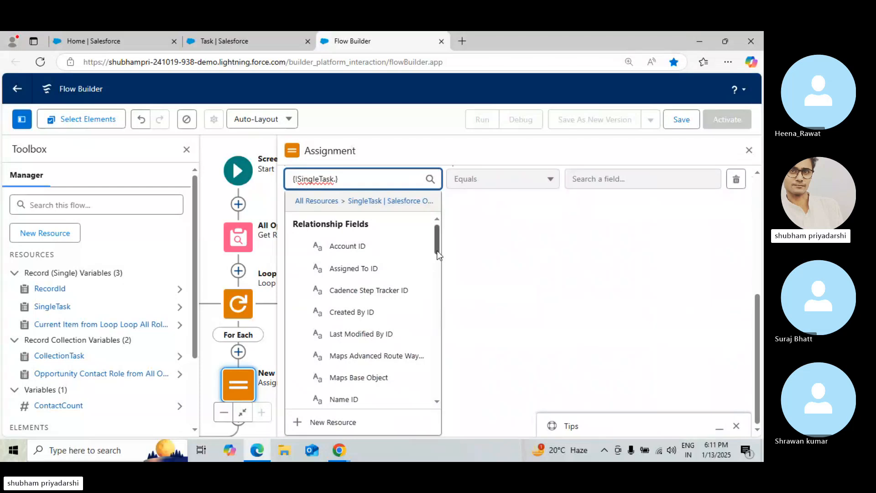
scroll(436, 274, "down", 3)
left_click_drag(439, 290, 442, 228)
type(".what")
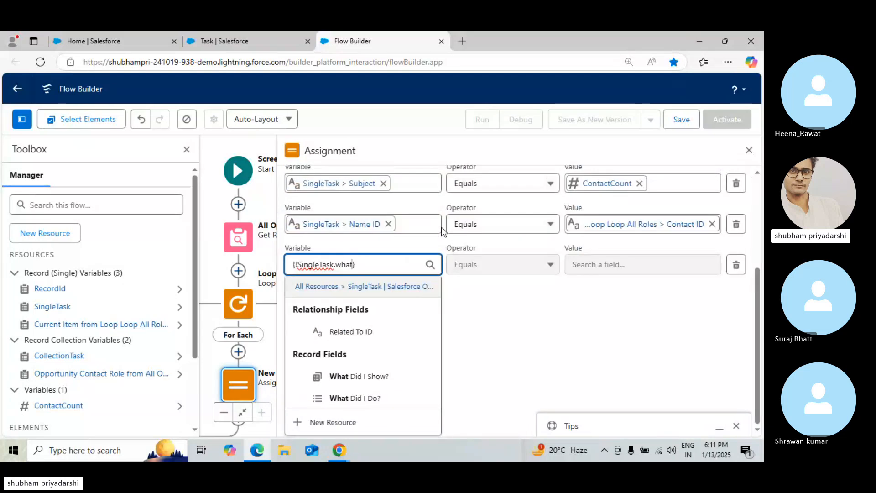
left_click(363, 331)
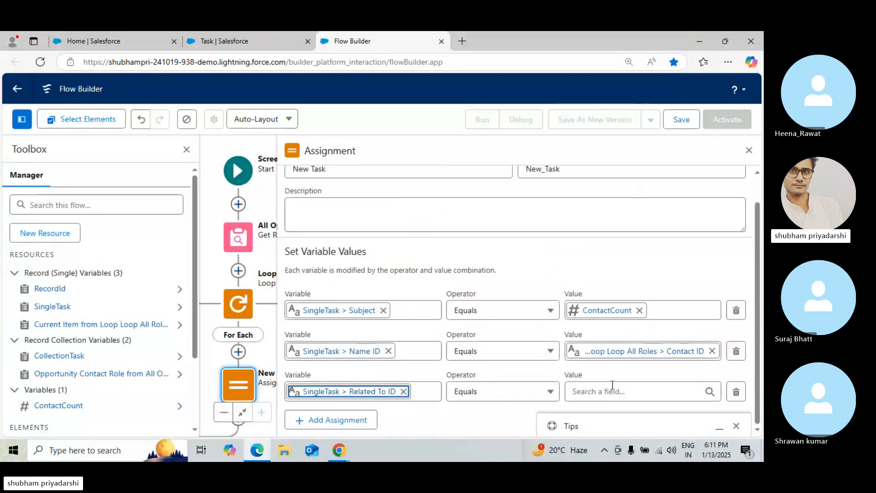
Set the Related To ID row's value to RecordId > Opportunity ID
left_click(607, 391)
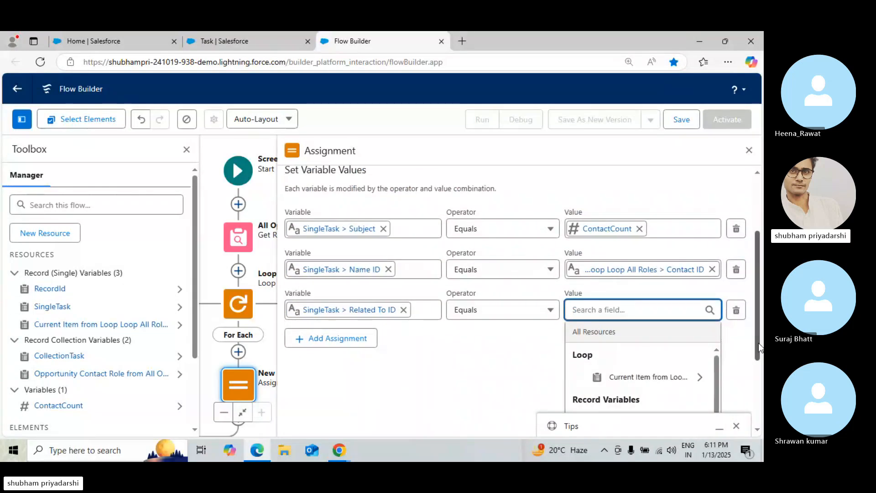
scroll(758, 343, "down", 3)
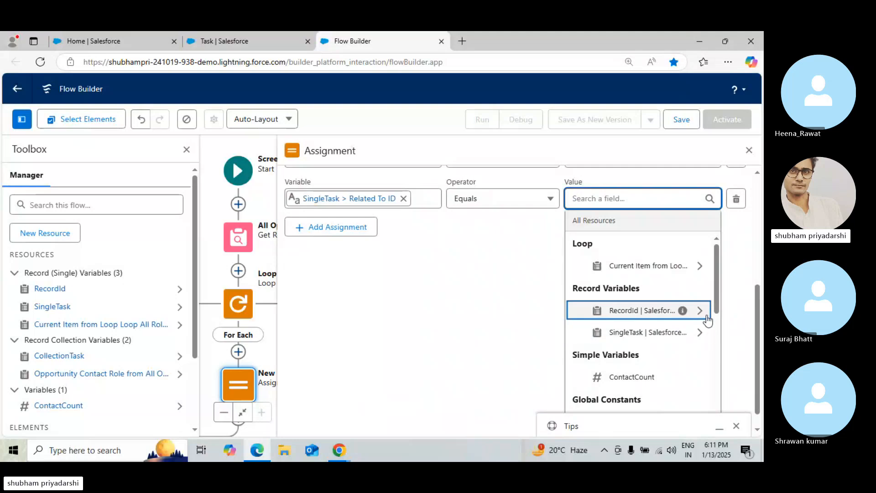
left_click(707, 316)
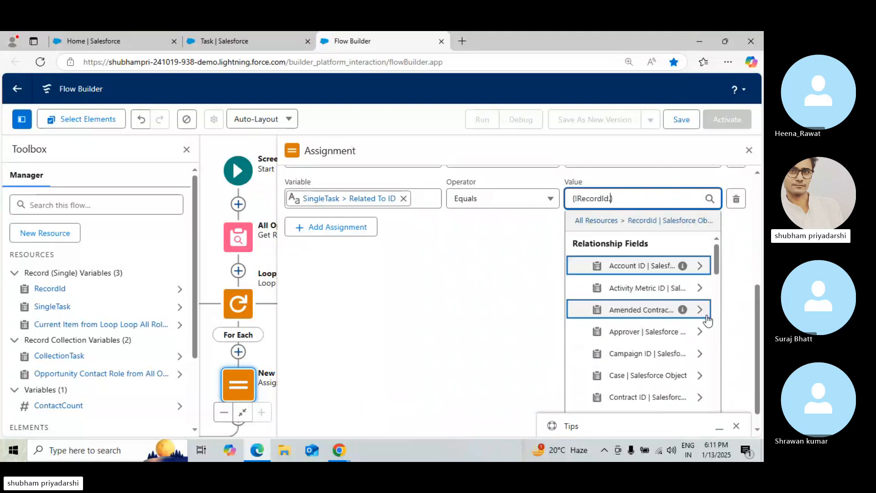
type("Op")
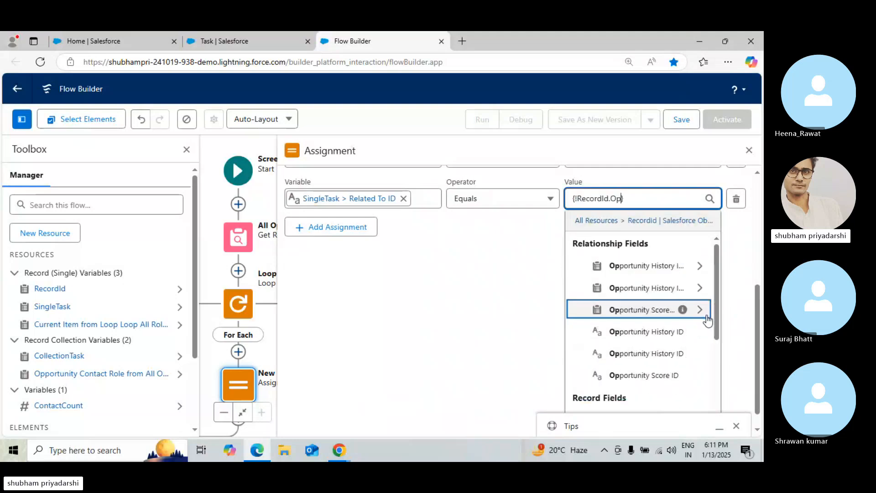
type("p")
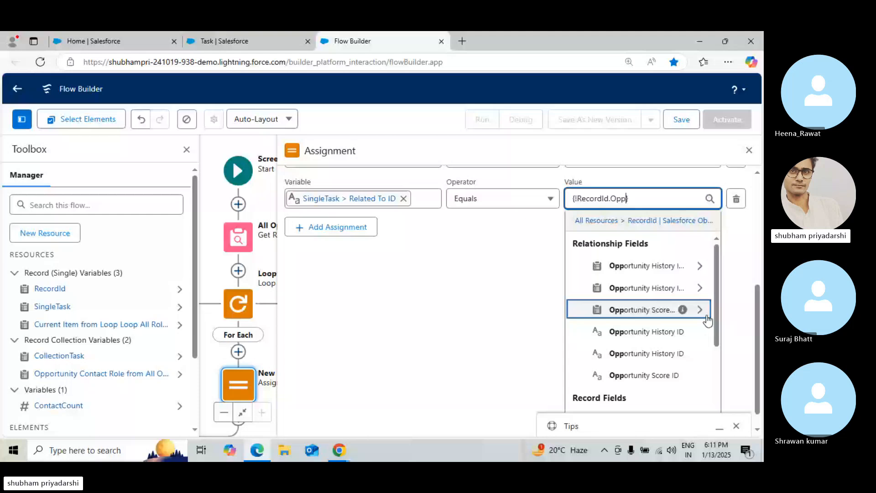
type("ortunity")
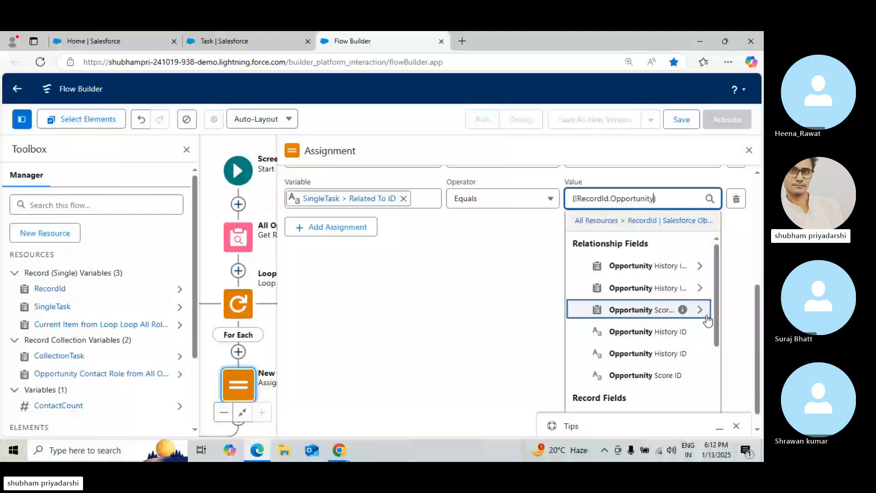
type("Id")
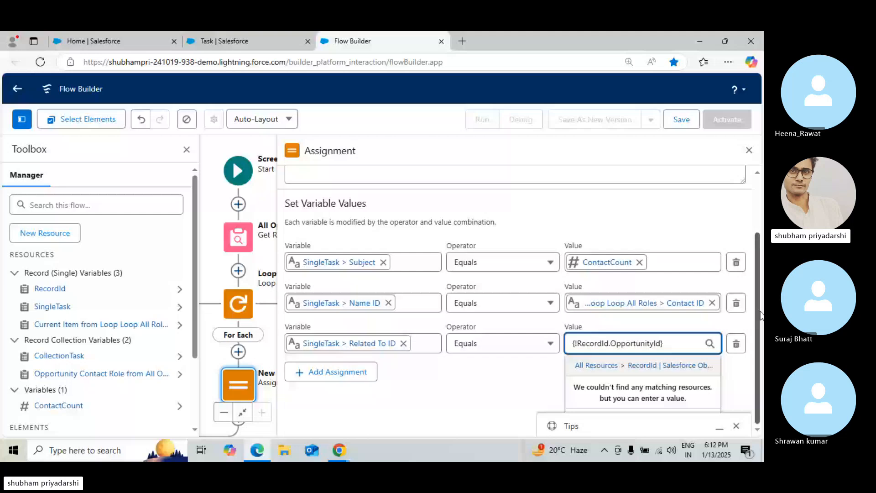
key("BackSpace")
key("BackSpace")
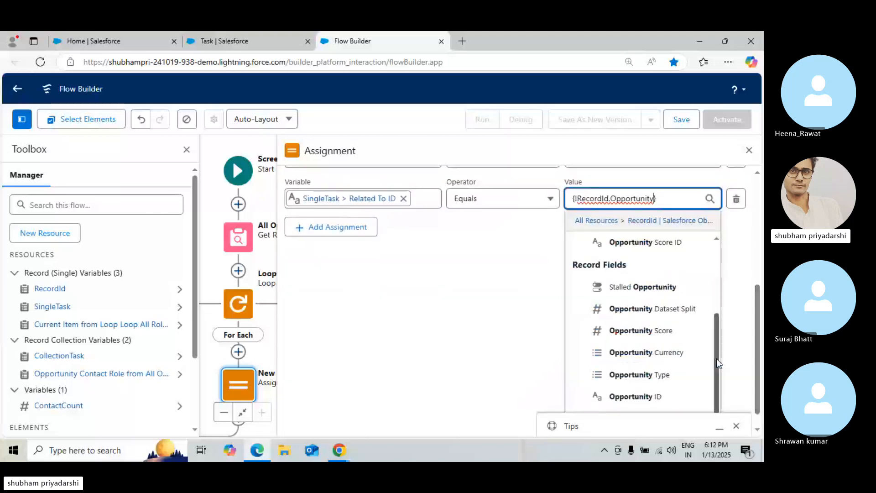
left_click(639, 397)
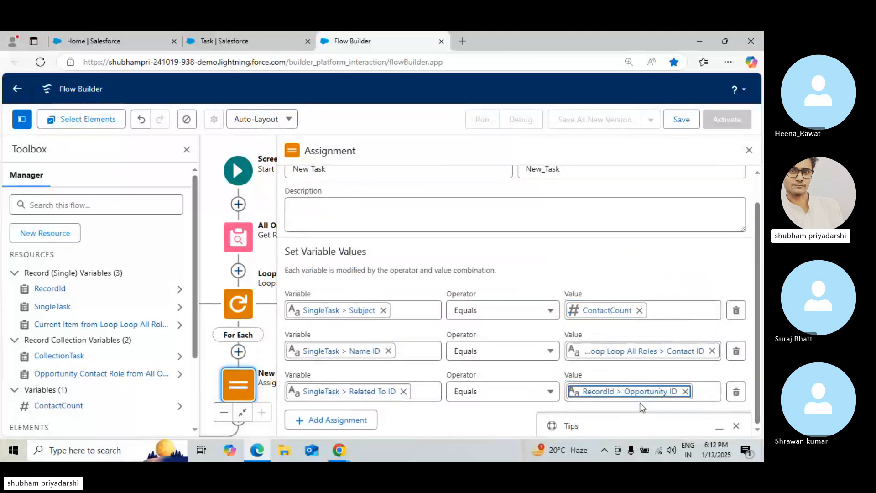
Add a fourth assignment row with the variable SingleTask > Due Date Only, comparing against the tutorial's New Task rows
left_click(329, 425)
left_click(339, 458)
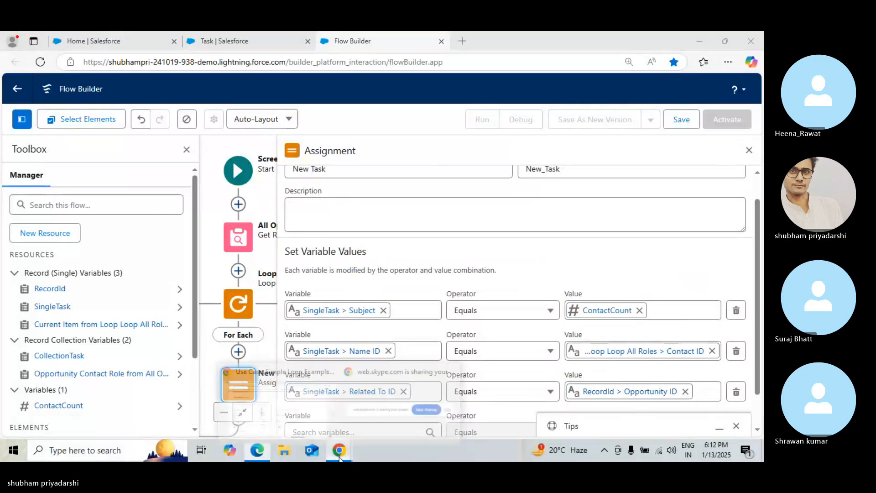
left_click(307, 370)
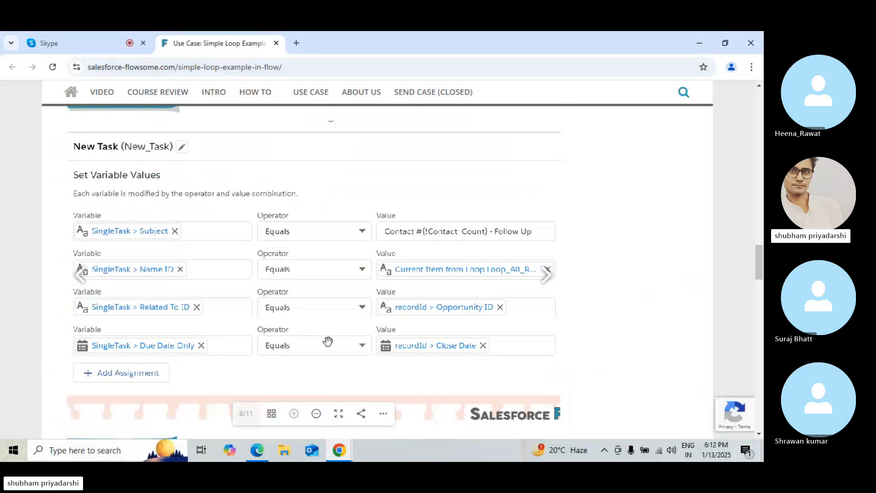
left_click(702, 42)
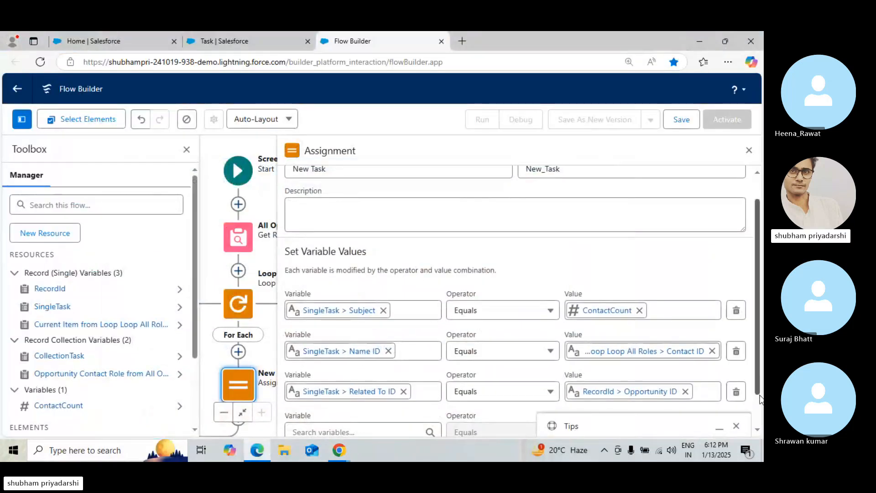
scroll(757, 399, "down", 2)
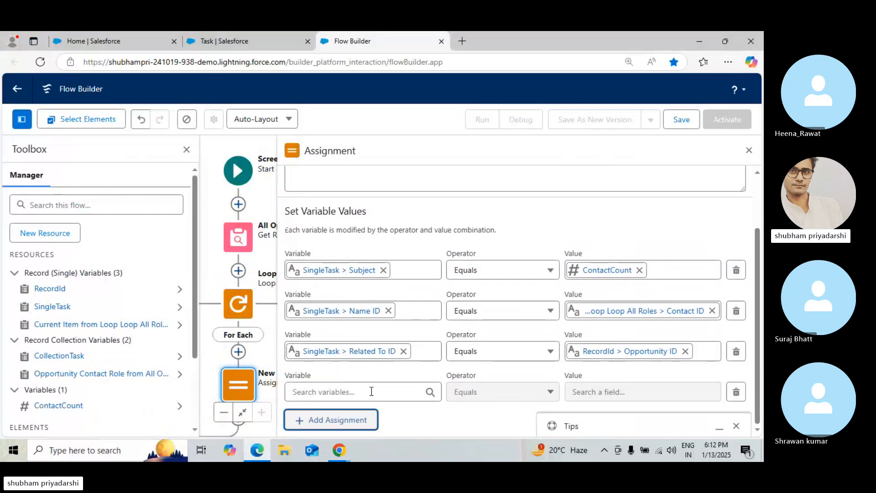
left_click(371, 391)
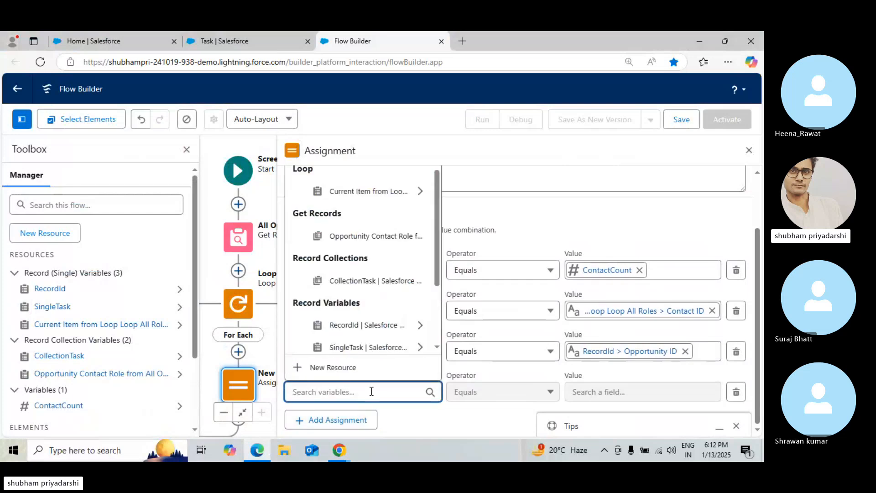
type("single")
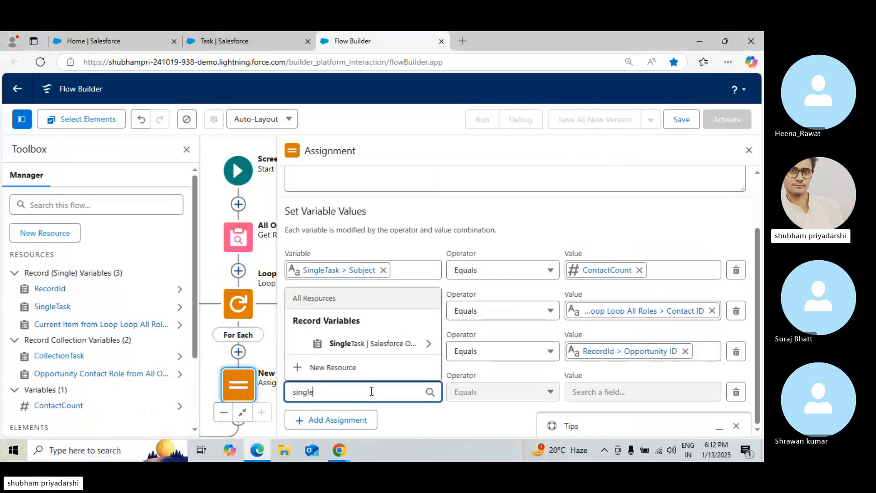
left_click(416, 353)
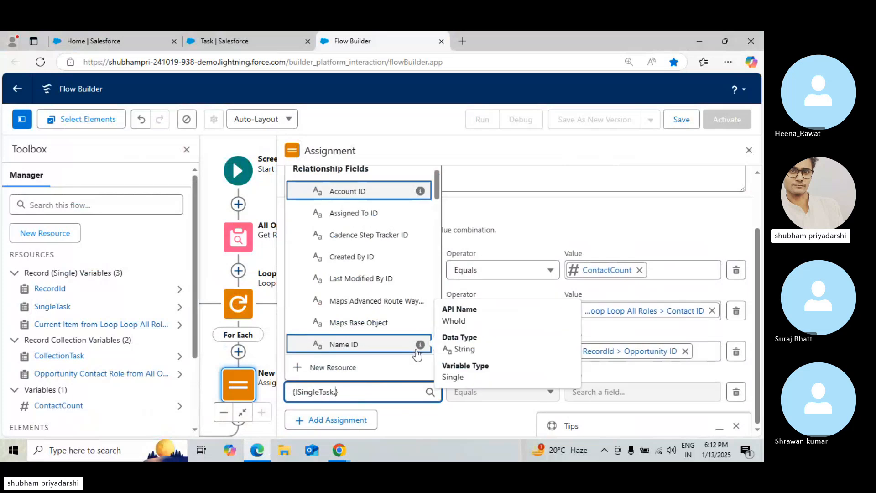
type("Due")
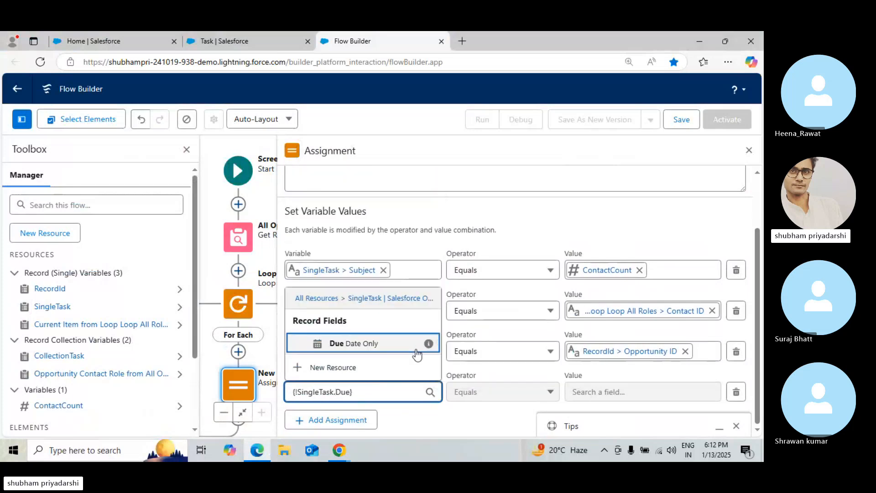
left_click(416, 352)
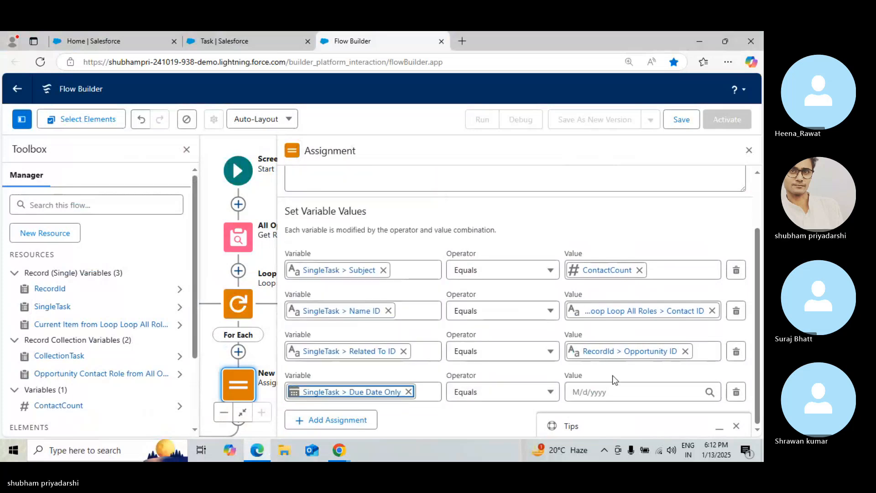
Set the Due Date Only row's value to RecordId > Close Date, checking the tutorial's New Task rows
left_click(612, 392)
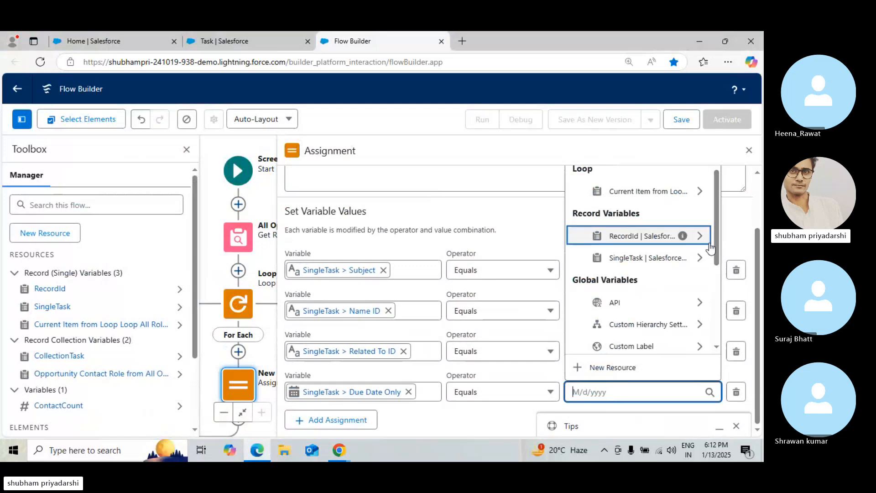
mouse_move(339, 451)
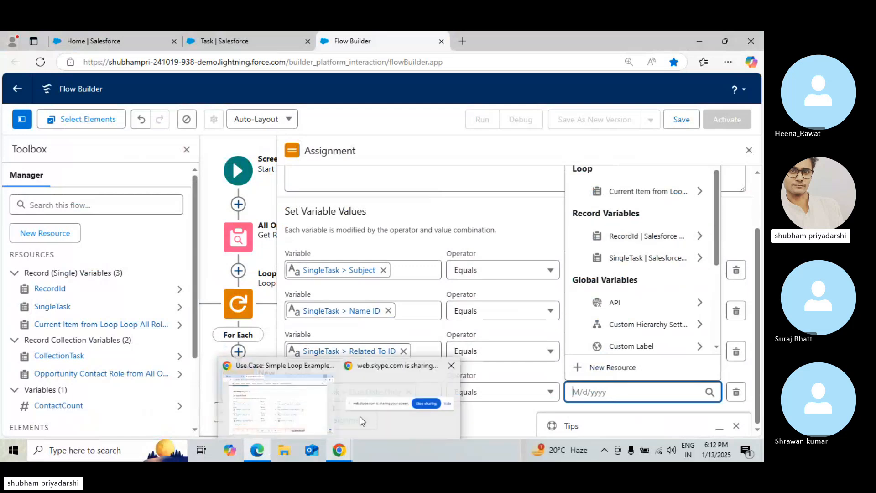
left_click(359, 416)
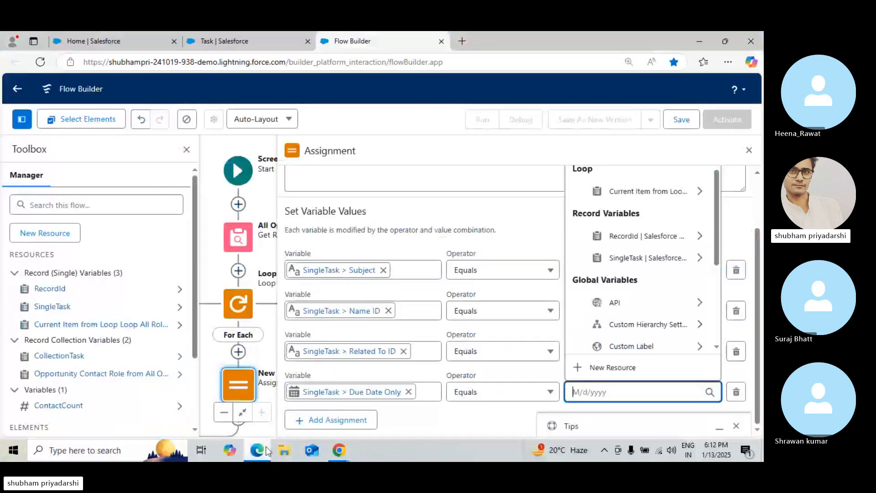
mouse_move(339, 451)
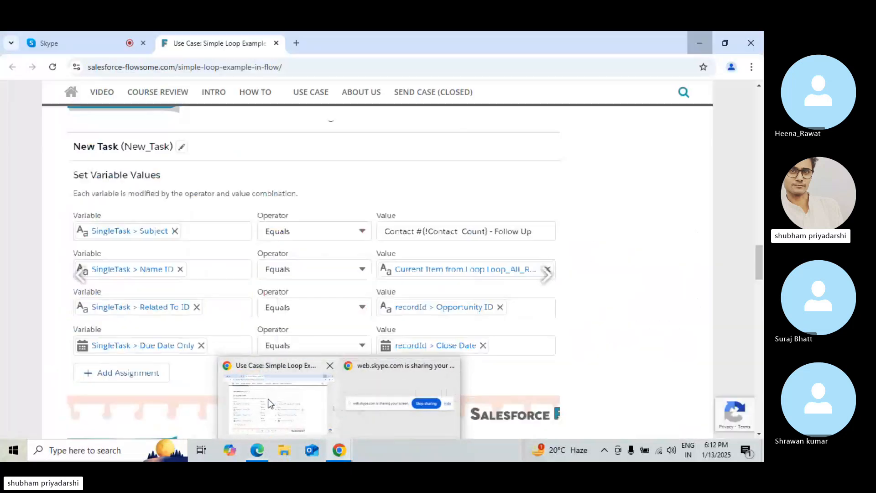
left_click(270, 403)
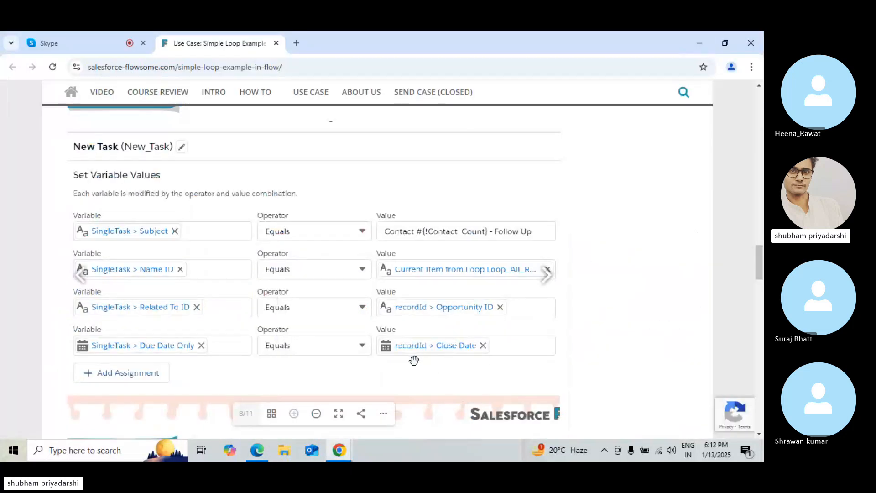
left_click(257, 451)
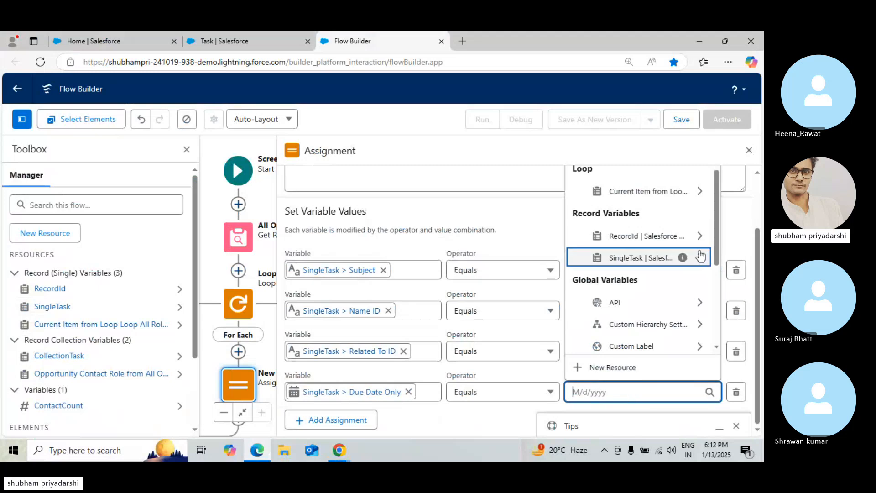
left_click(682, 247)
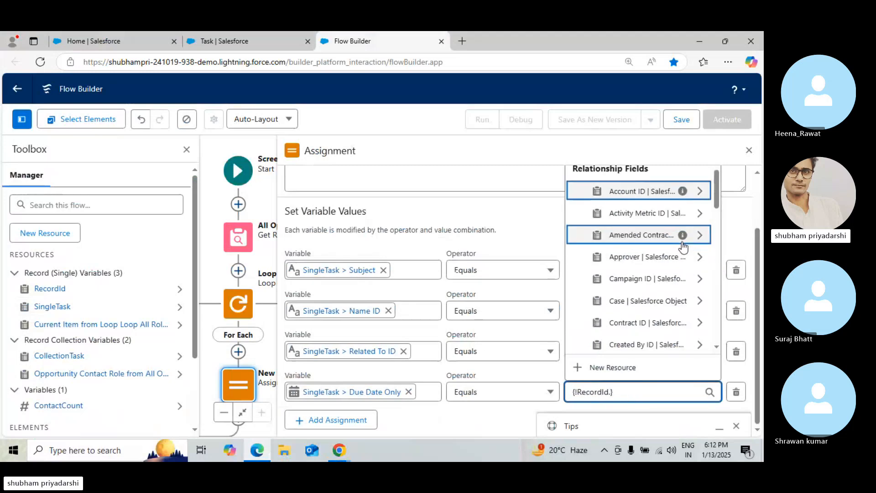
type("close")
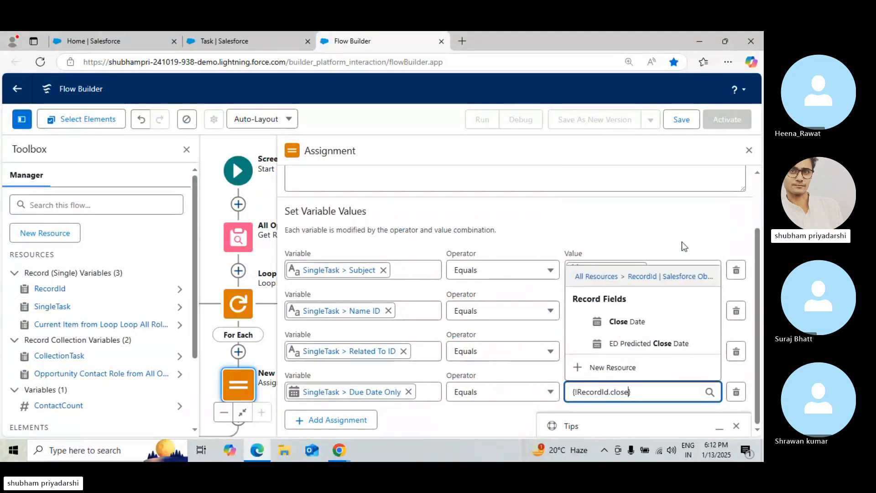
left_click(629, 319)
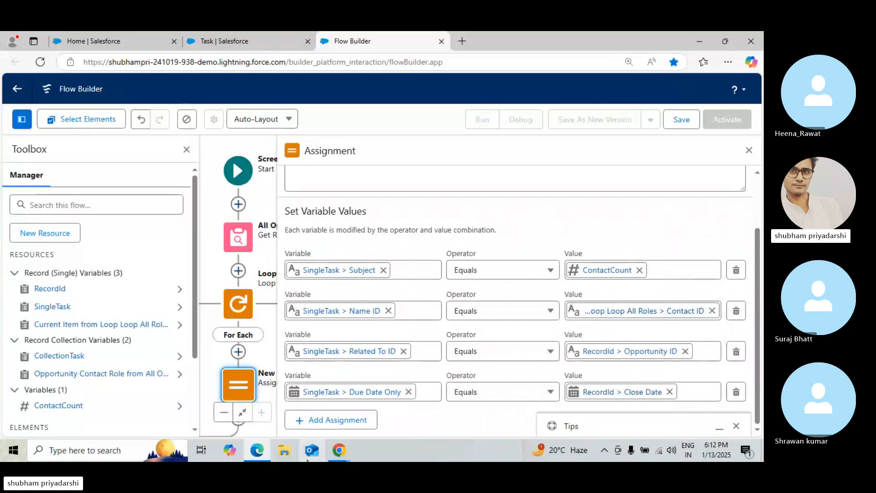
Review the tutorial's slides and flow diagram for the collection and count assignment step
left_click(338, 450)
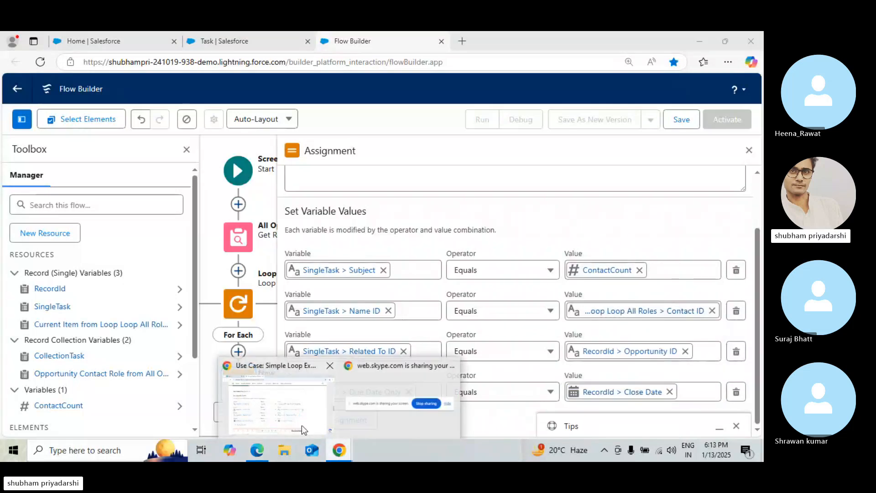
left_click(302, 425)
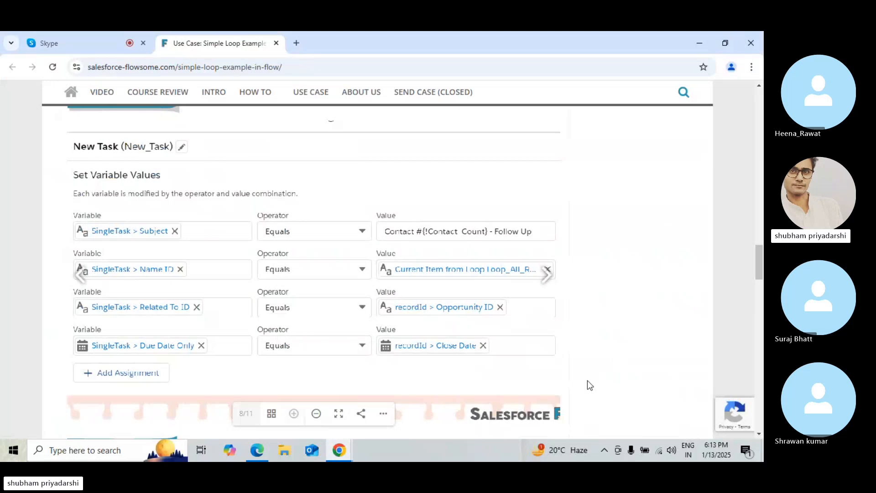
mouse_move(763, 273)
left_mouse_down()
mouse_move(763, 292)
mouse_move(763, 274)
left_mouse_up()
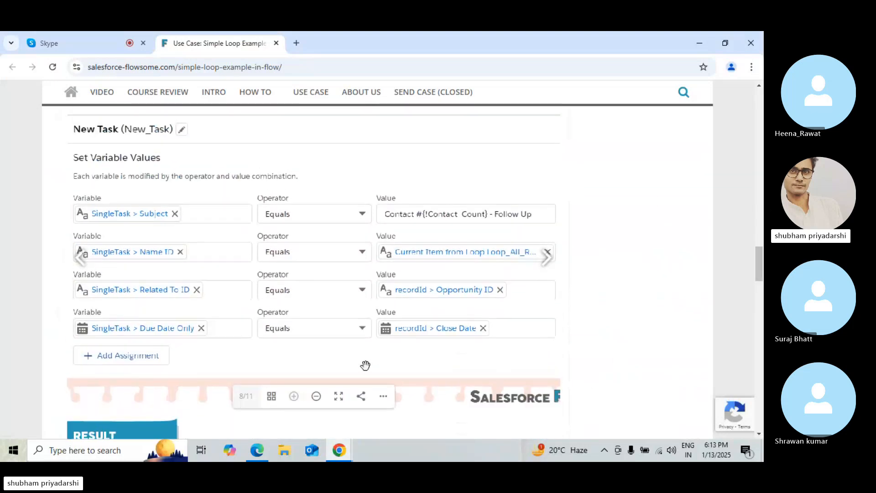
left_click(316, 396)
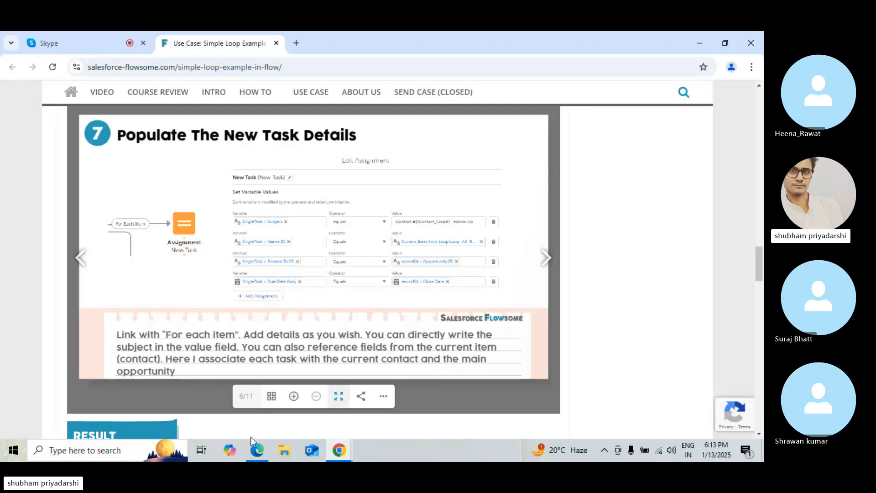
left_click(543, 258)
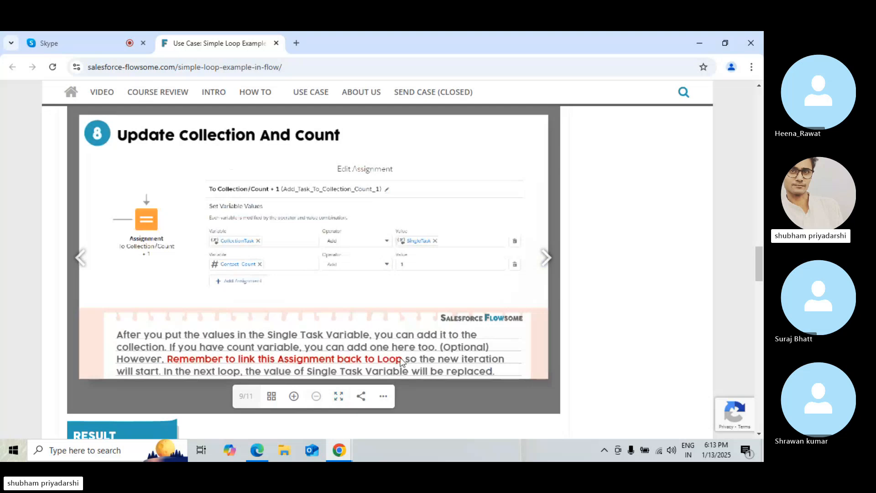
left_click_drag(758, 256, 762, 223)
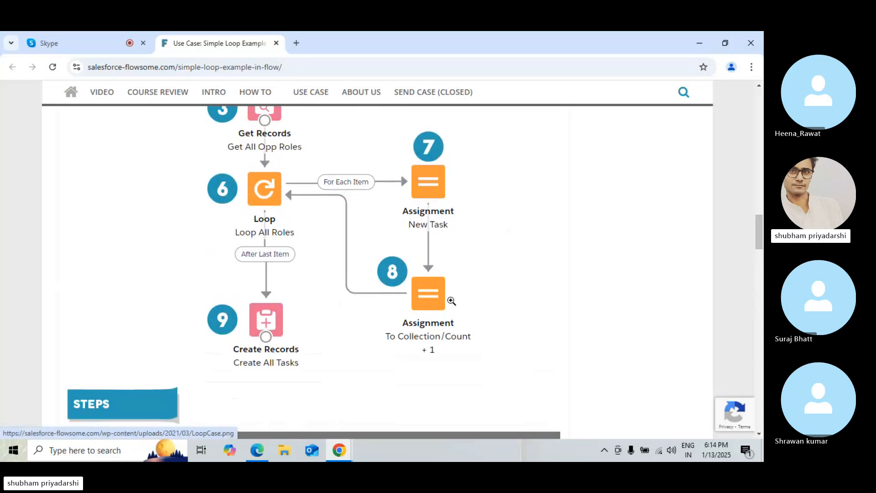
left_click(342, 454)
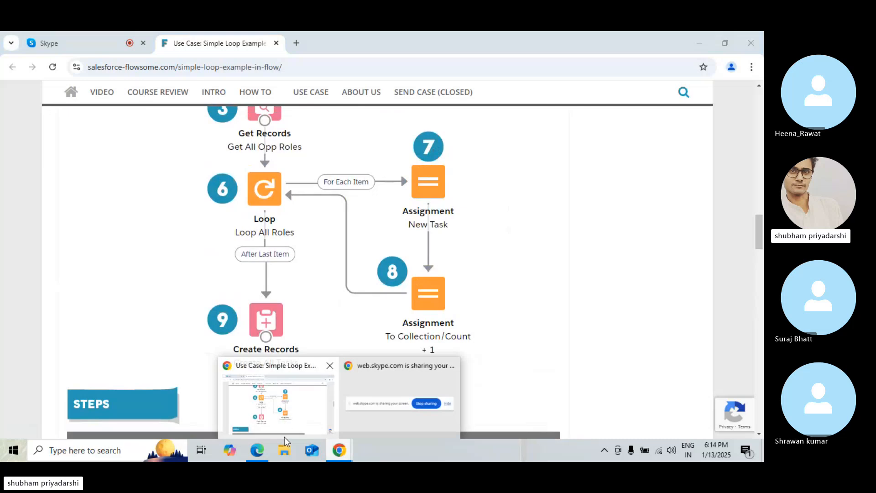
left_click(261, 451)
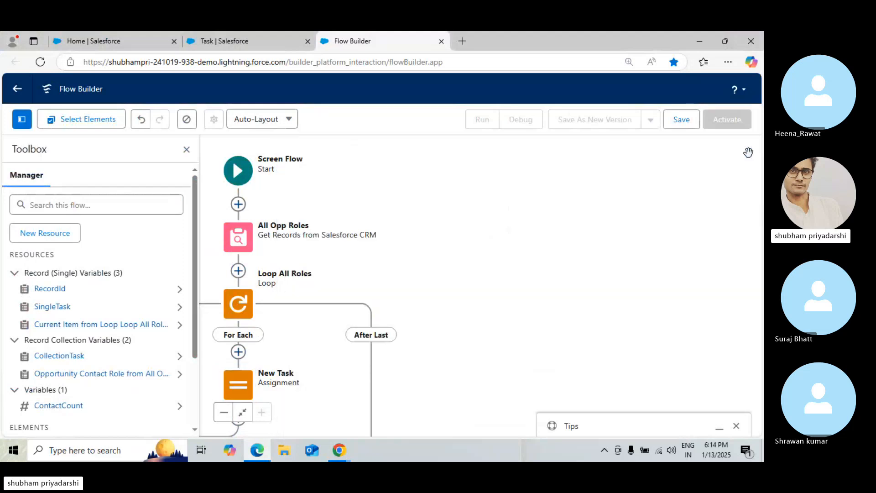
Add a new Assignment element after the New Task assignment inside the For Each path
left_click_drag(382, 283, 585, 221)
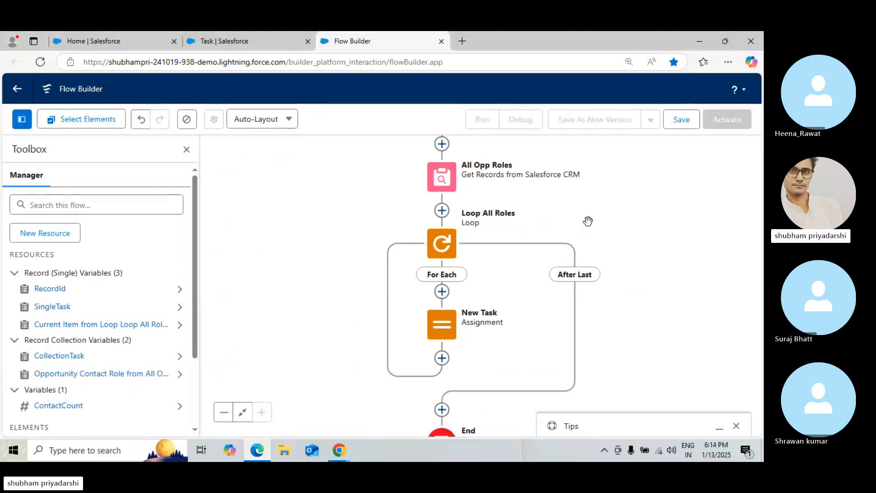
left_click(442, 358)
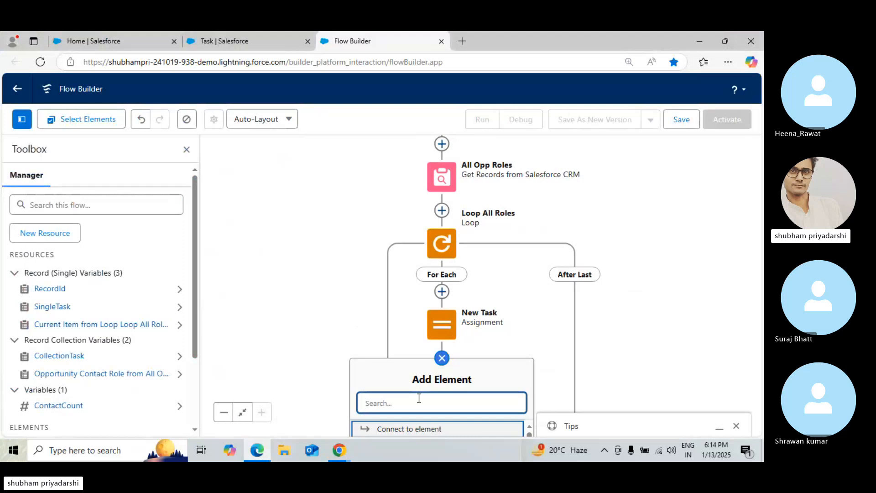
type("Ass")
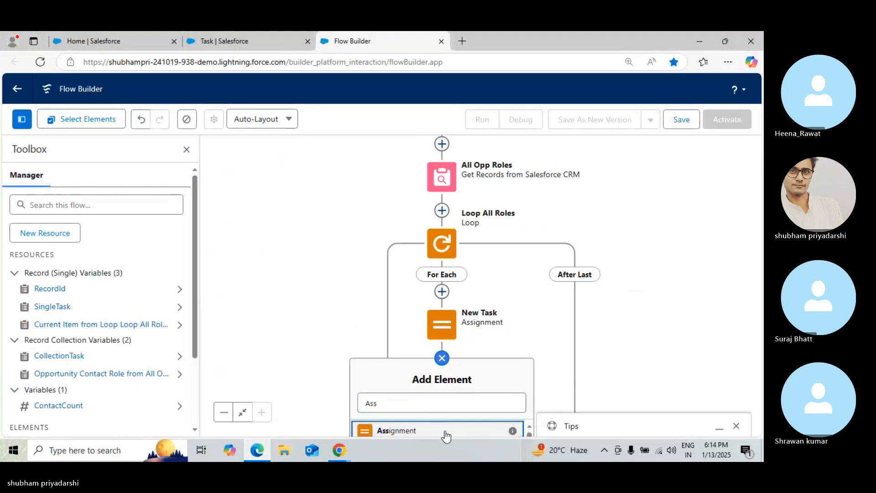
key("Return")
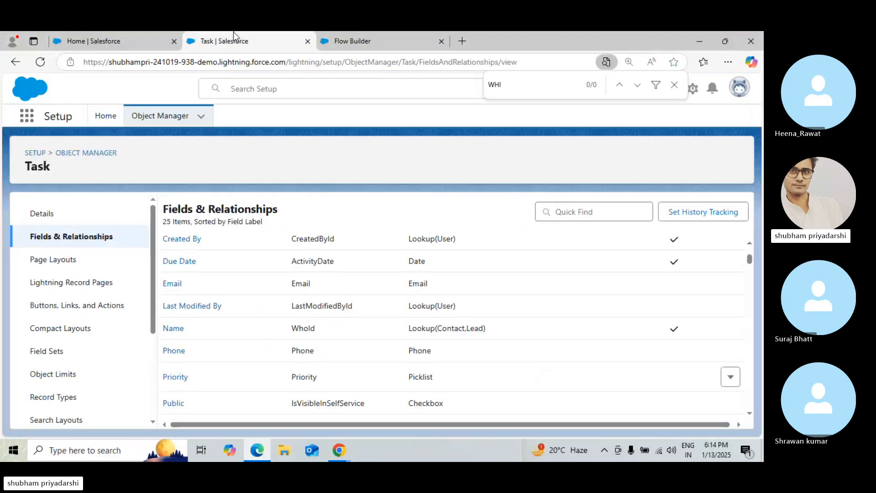
Label the new assignment To Collection/Count+1 and let the API name fill in
left_click(234, 32)
left_click(347, 32)
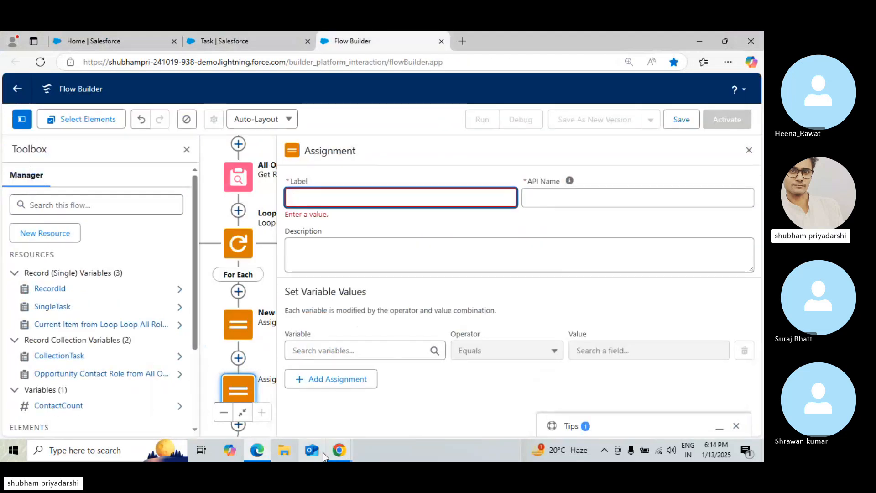
left_click(339, 450)
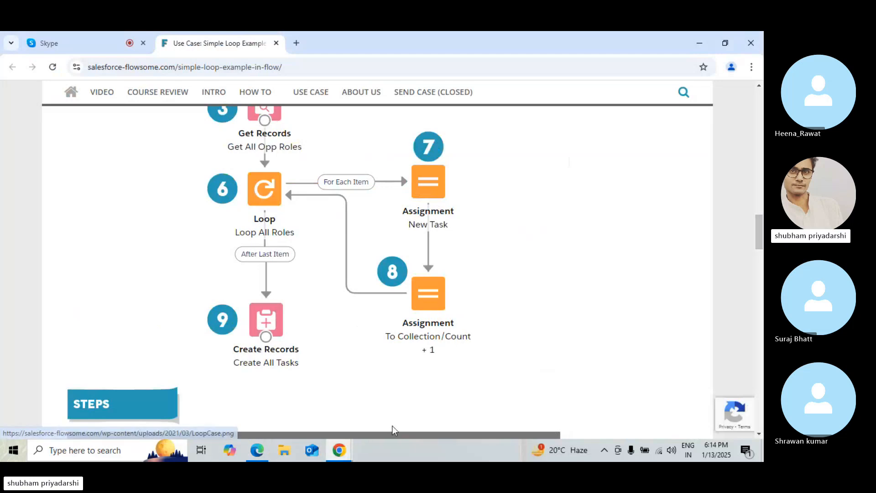
mouse_move(338, 450)
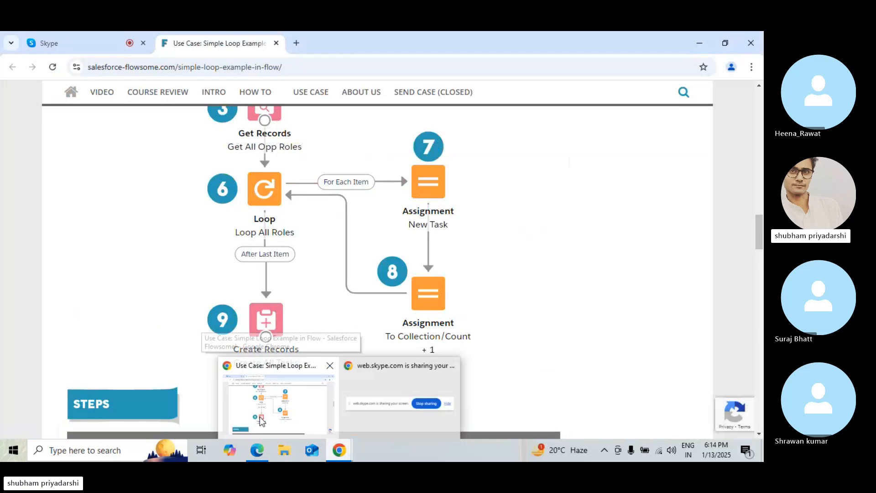
key("alt+Tab")
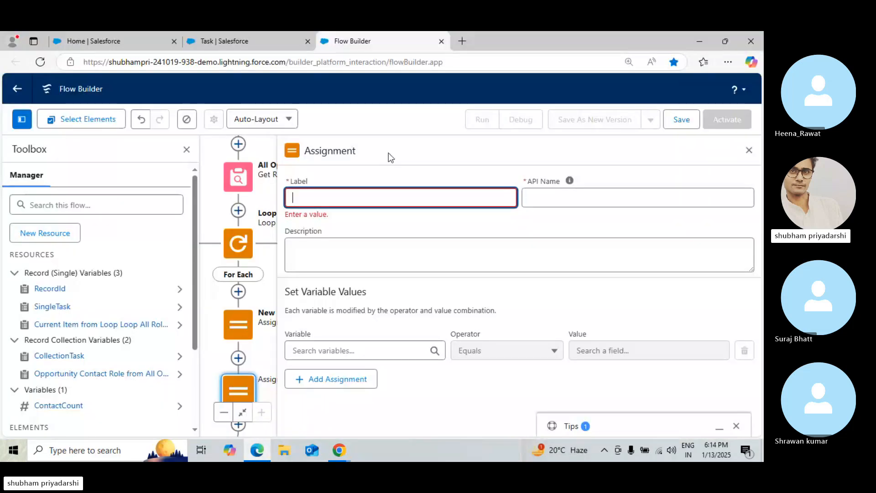
type("To Coll")
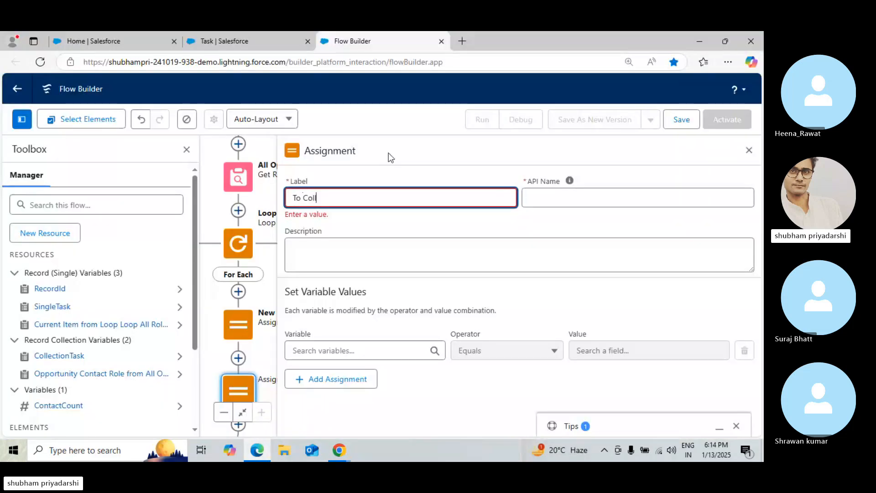
type("ection/Count+1")
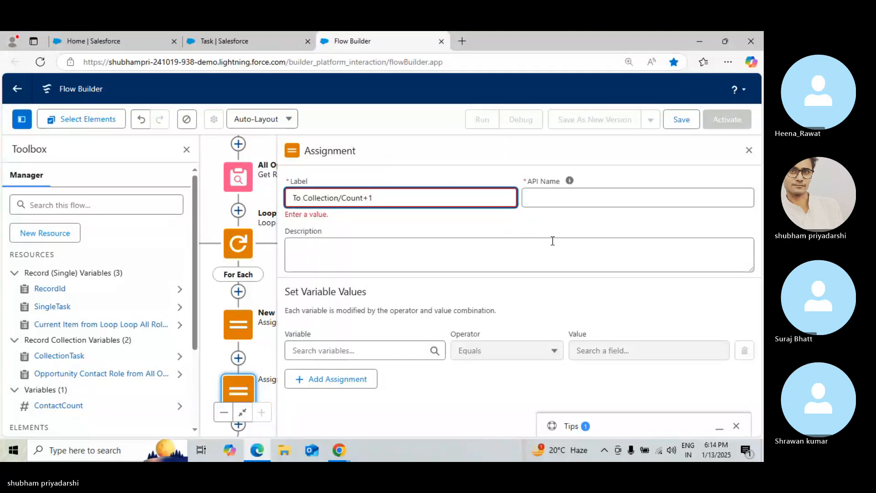
left_click(421, 291)
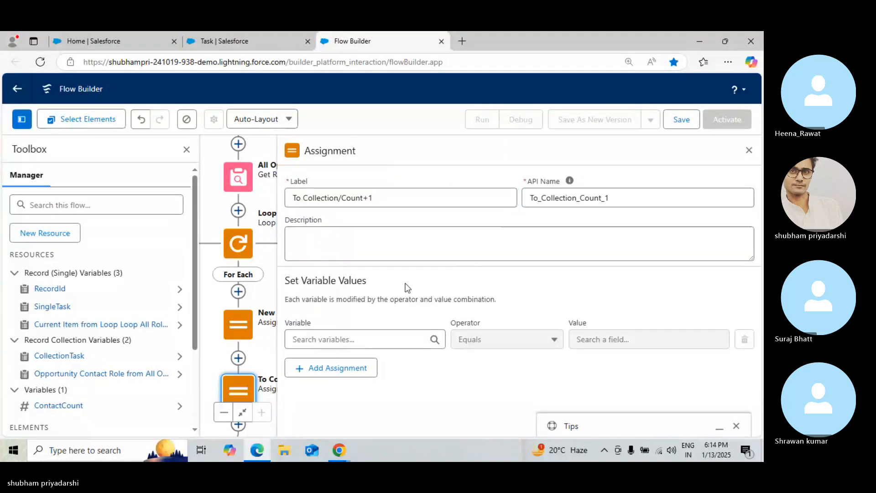
Review the tutorial's step 8 slide showing the Update Collection And Count assignment rows
left_click(338, 451)
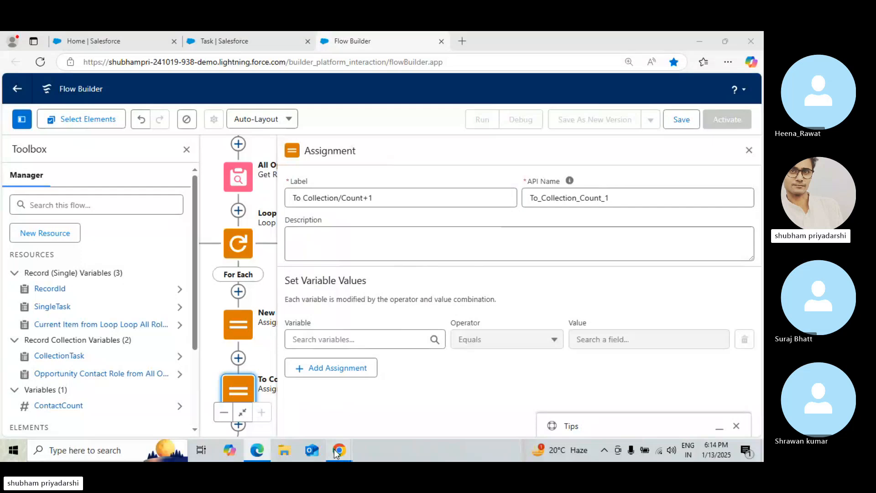
left_click(268, 389)
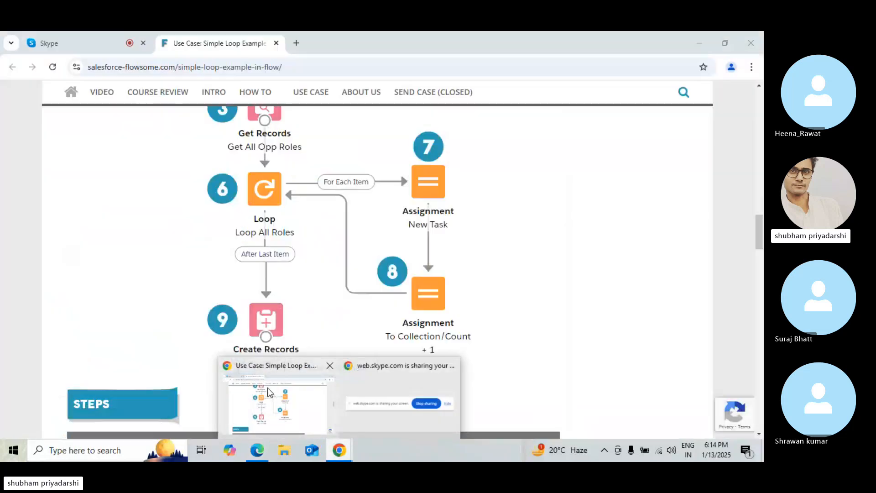
left_click_drag(760, 249, 761, 280)
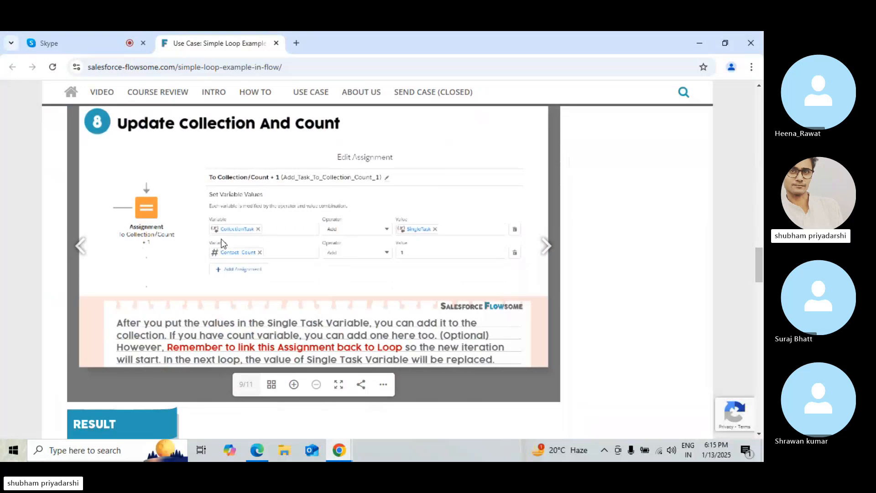
mouse_move(350, 458)
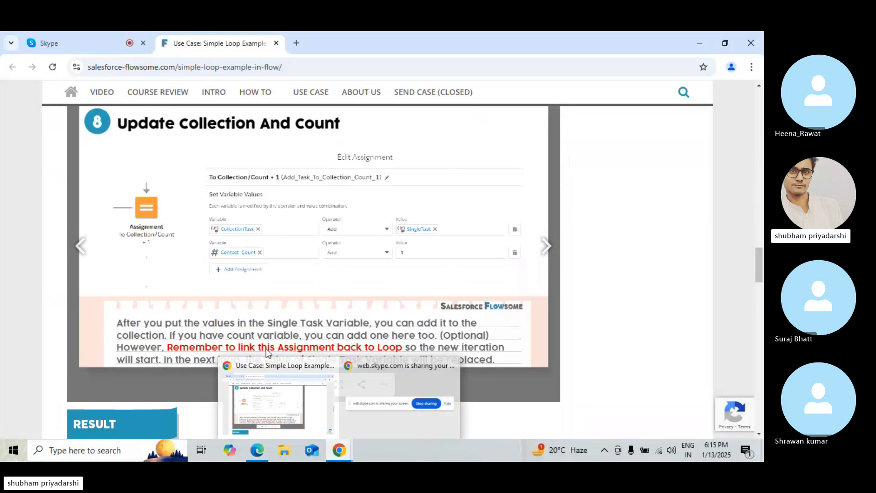
left_click(263, 452)
Set the first assignment row's variable to CollectionTask with the Add operator
left_click(363, 339)
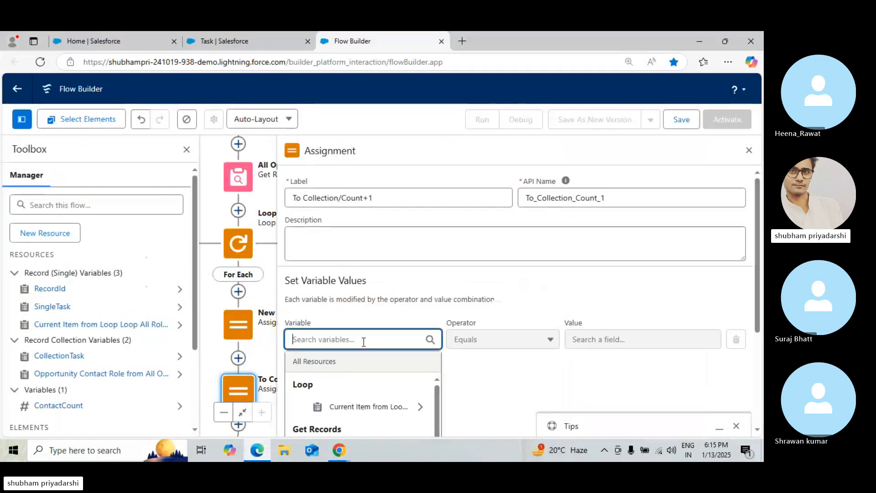
type("Cp:")
key("BackSpace")
key("BackSpace")
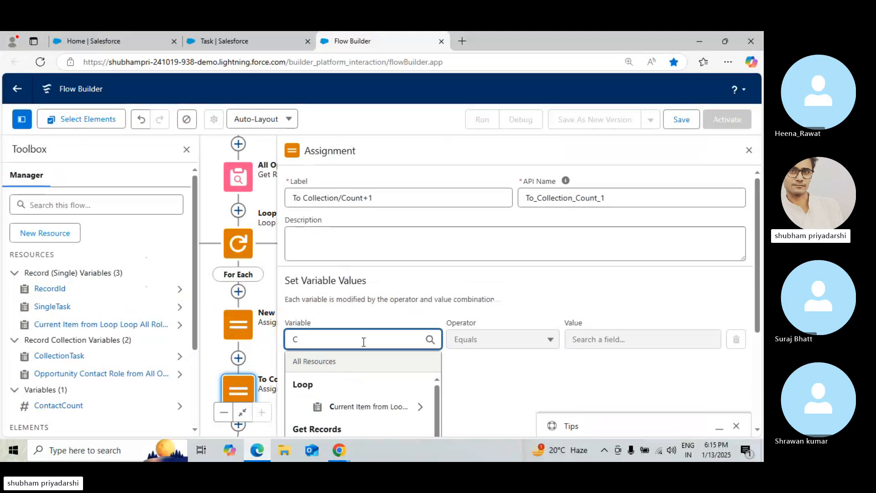
type("oll")
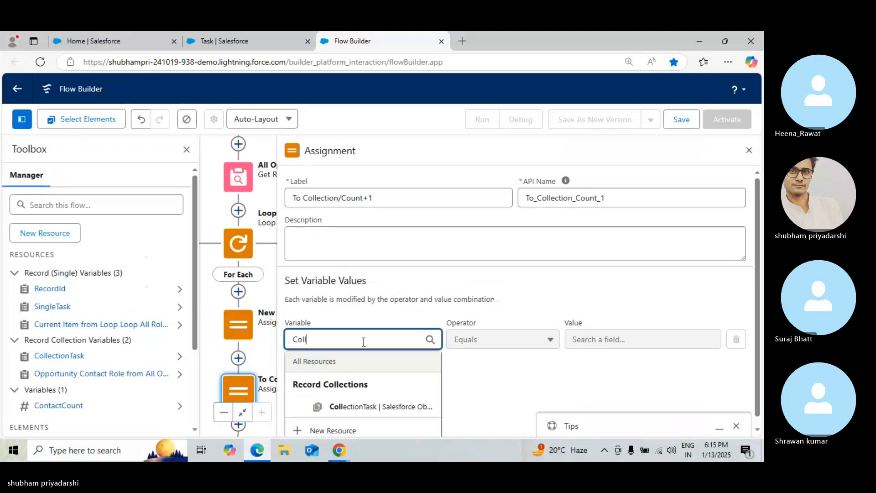
left_click(376, 408)
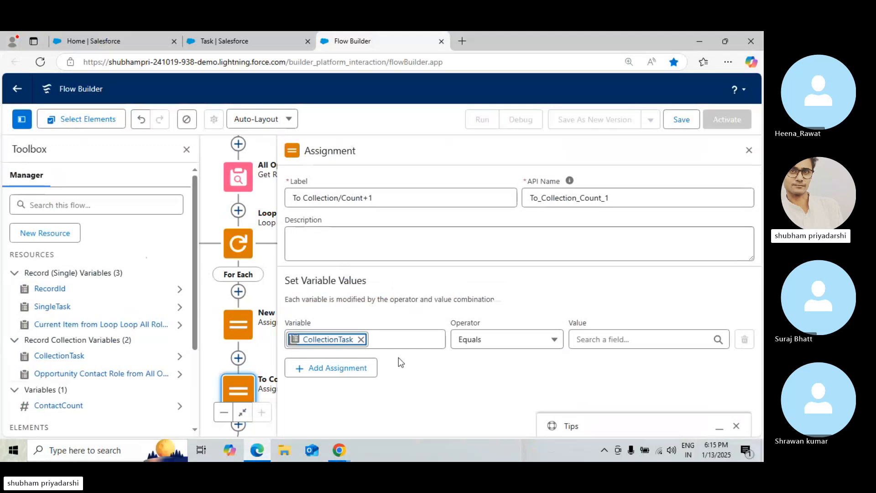
left_click(519, 338)
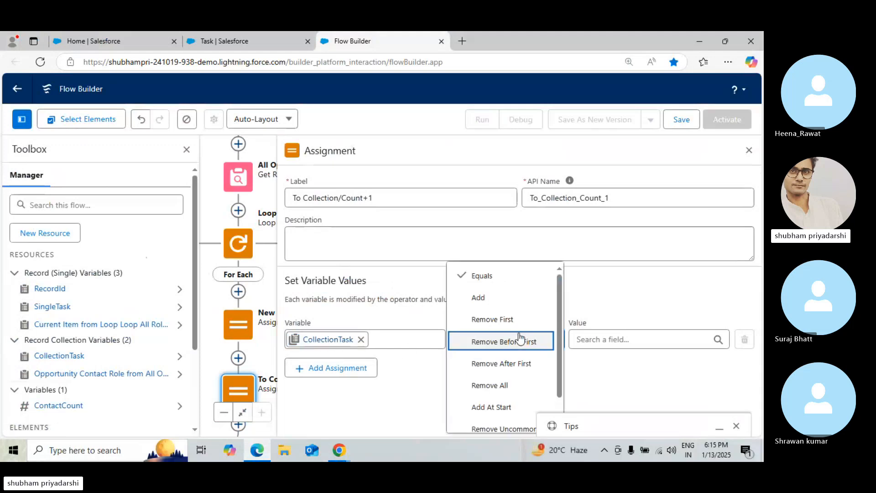
left_click(518, 305)
Set the first row's value to the SingleTask record variable, checking the tutorial slide again
left_click(612, 339)
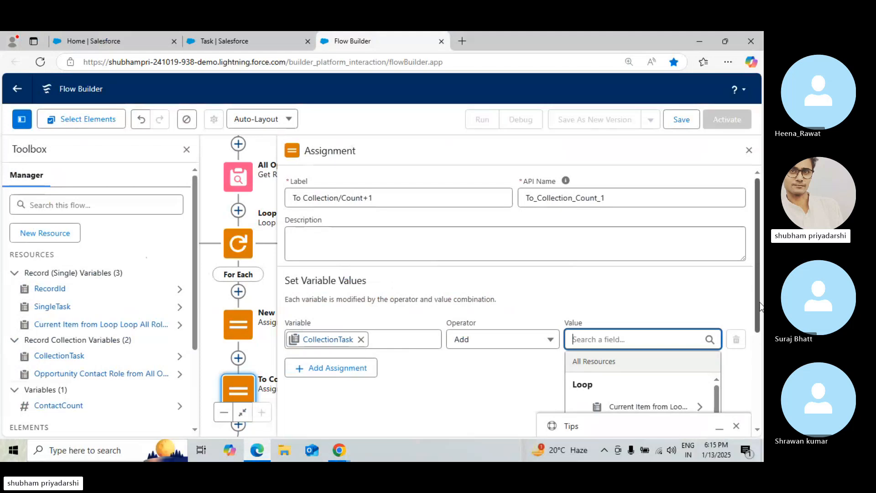
scroll(758, 305, "down", 3)
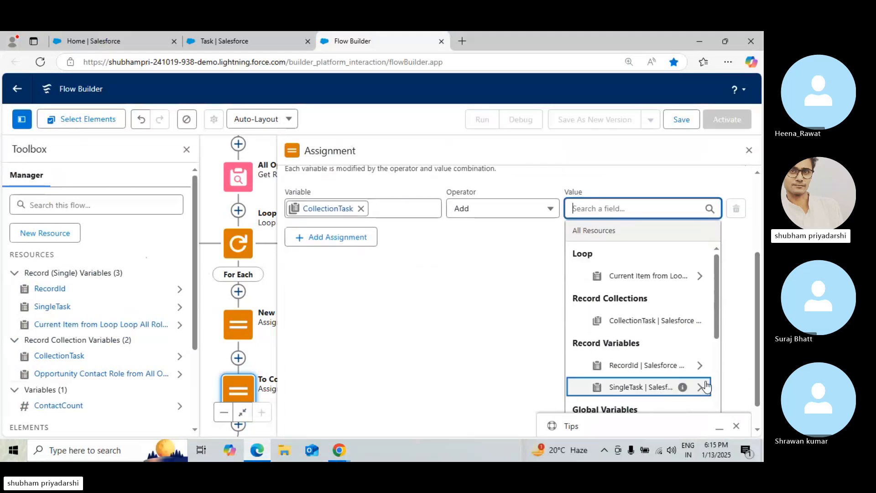
left_click(715, 363)
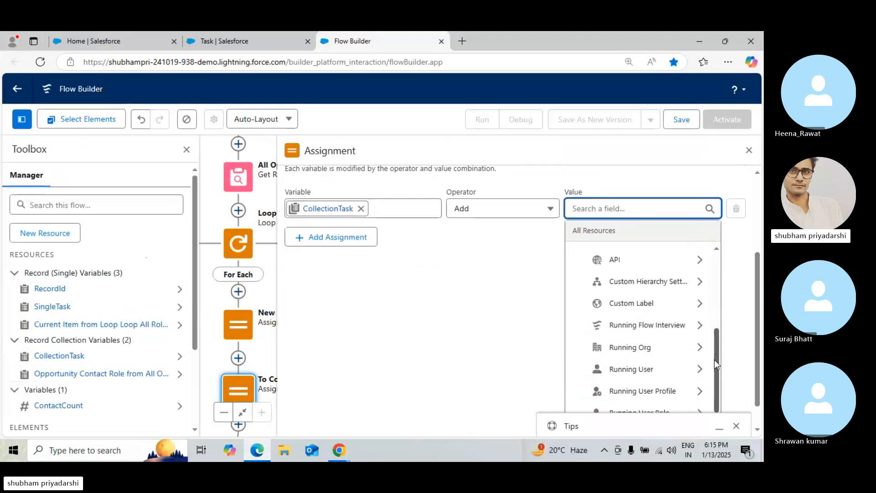
left_click_drag(714, 359, 517, 384)
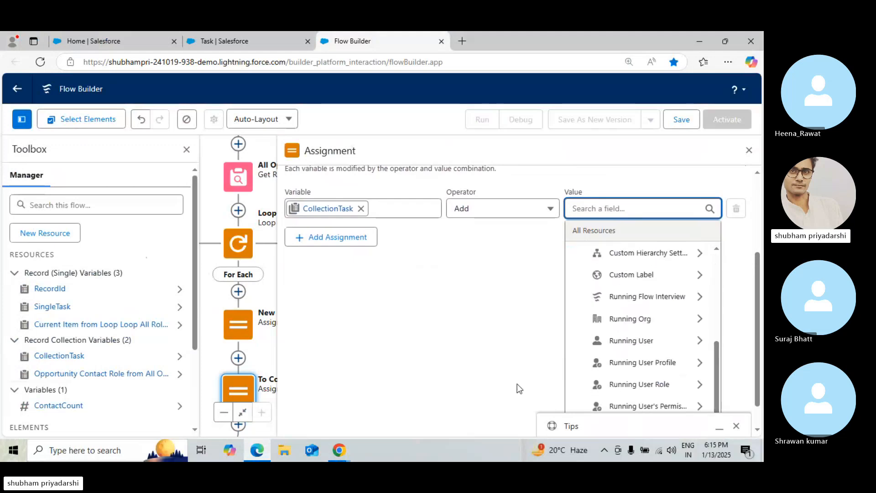
left_click(267, 450)
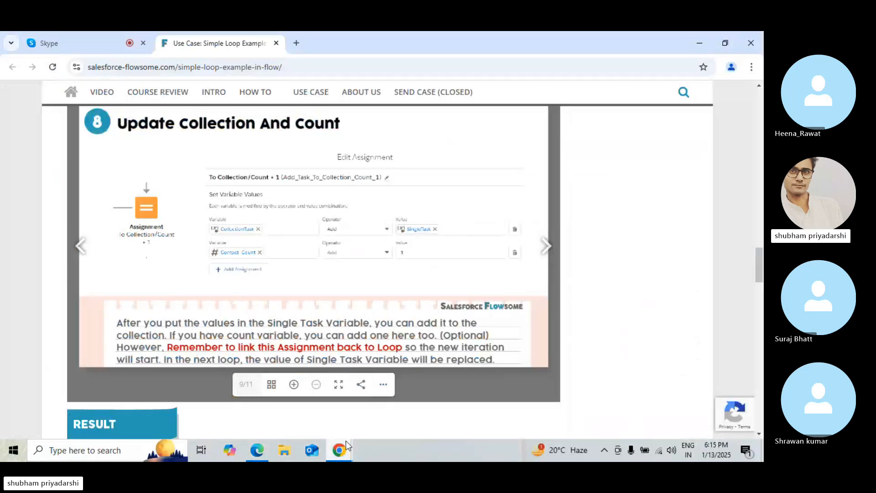
mouse_move(344, 442)
left_click(252, 453)
left_click(621, 340)
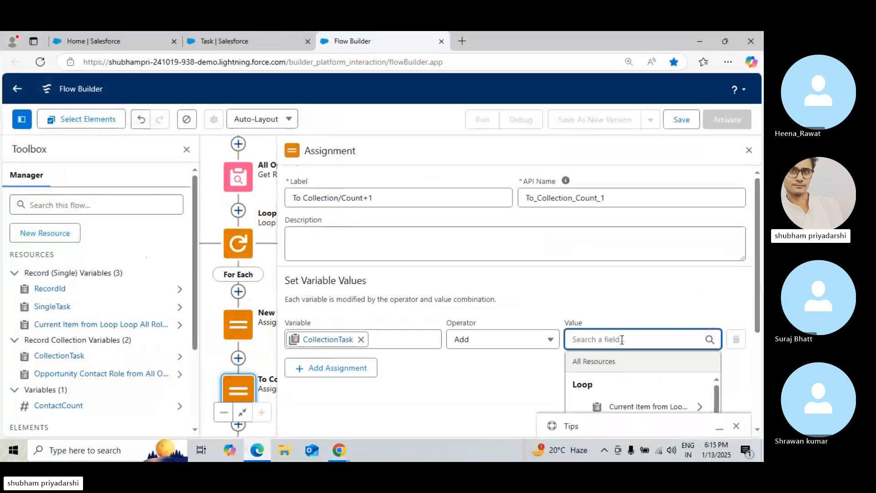
type("sing:e")
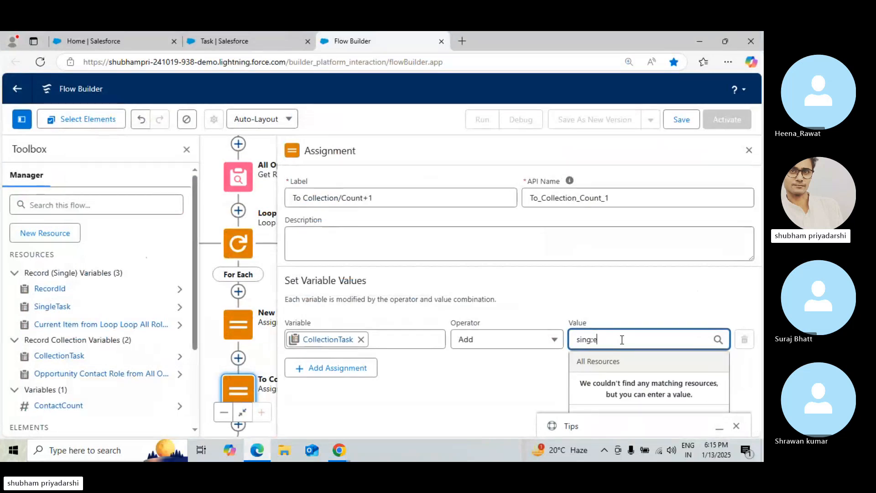
key("BackSpace")
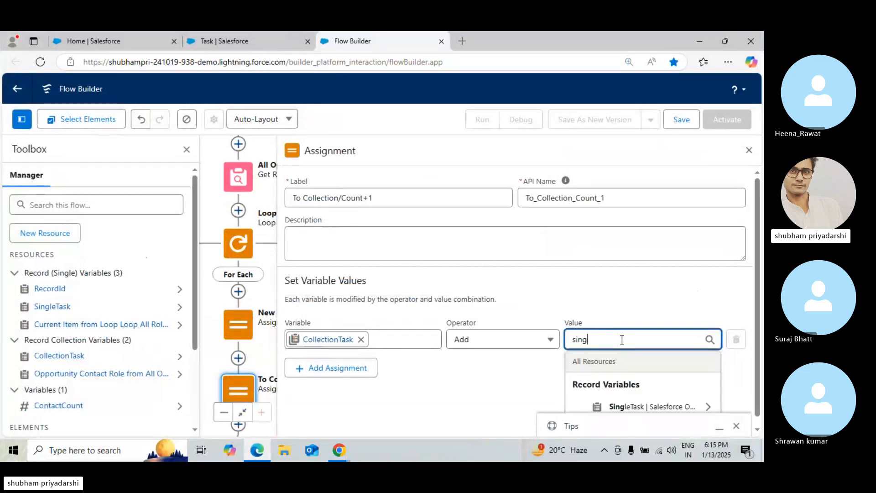
type("le")
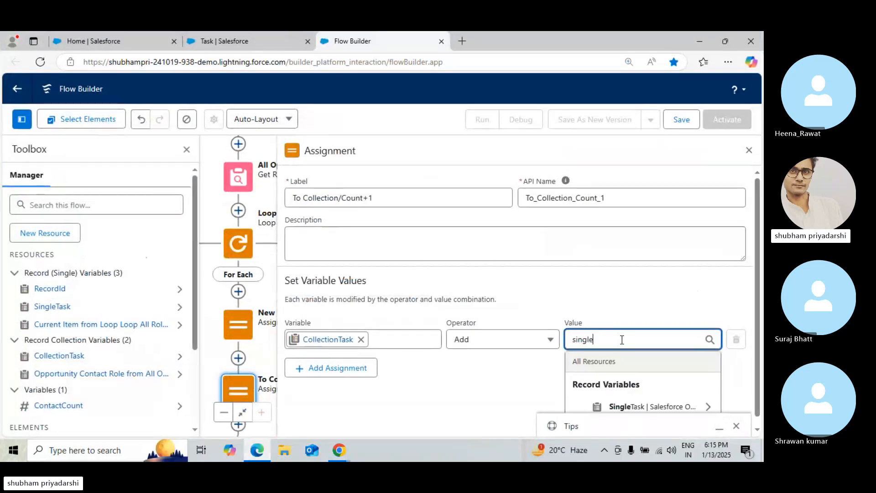
left_click(653, 407)
Close the assignment panel and review the tutorial's next slide on creating all tasks at once
left_click(467, 385)
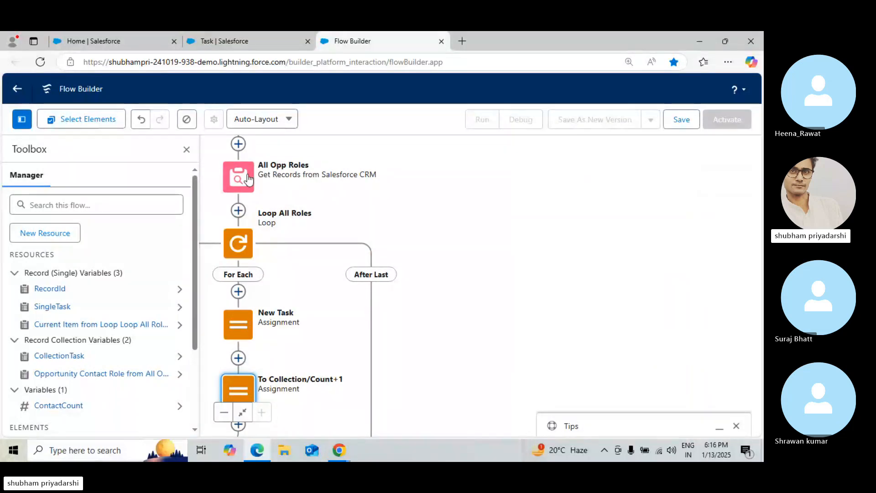
left_click_drag(329, 189, 486, 146)
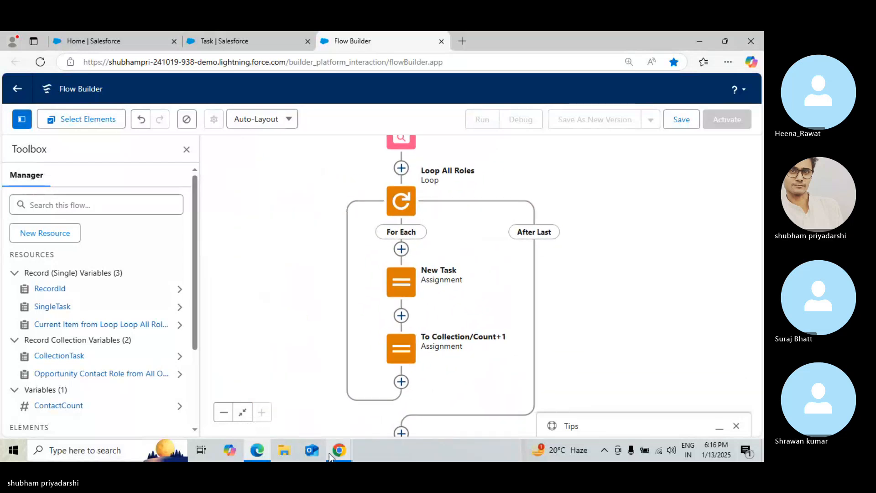
mouse_move(329, 452)
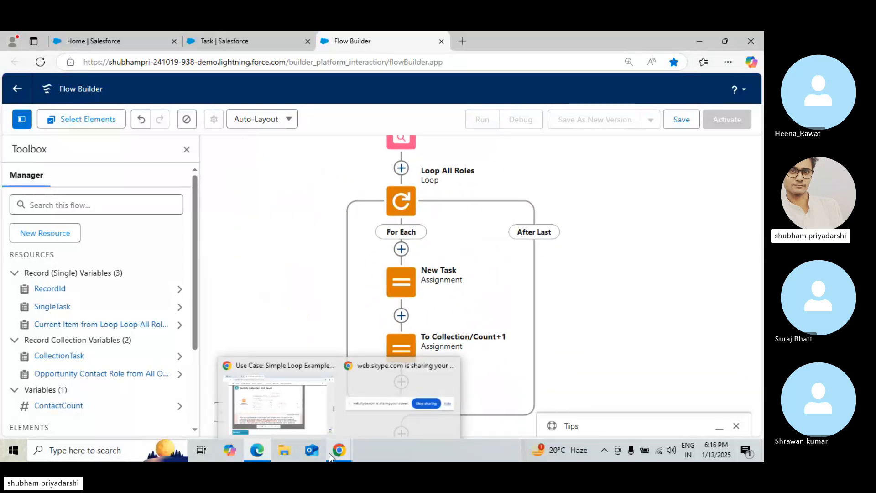
left_click(267, 409)
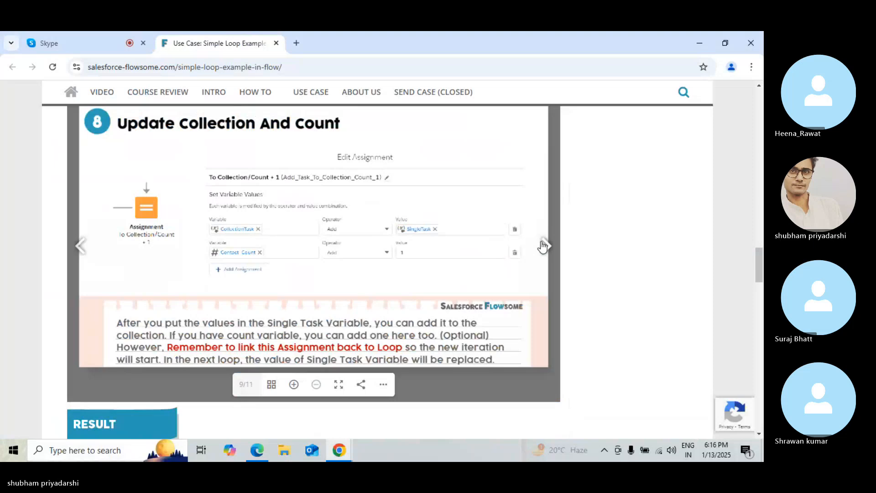
left_click(544, 246)
mouse_move(340, 451)
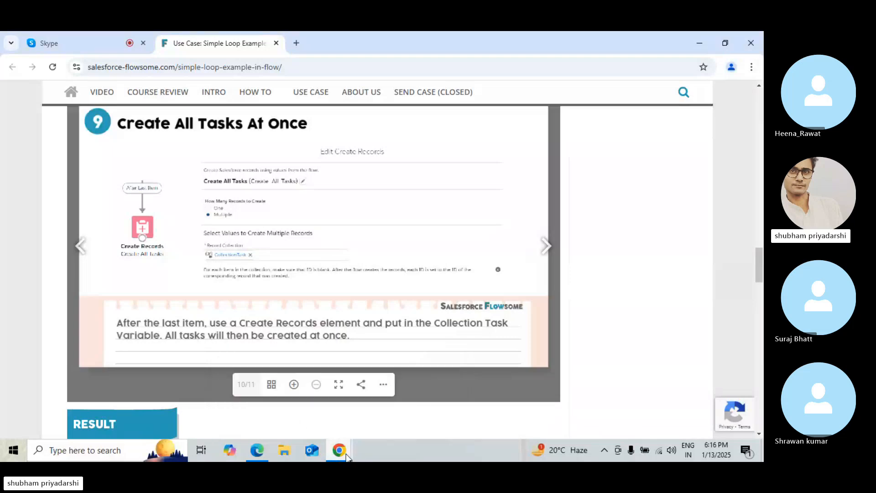
mouse_move(257, 450)
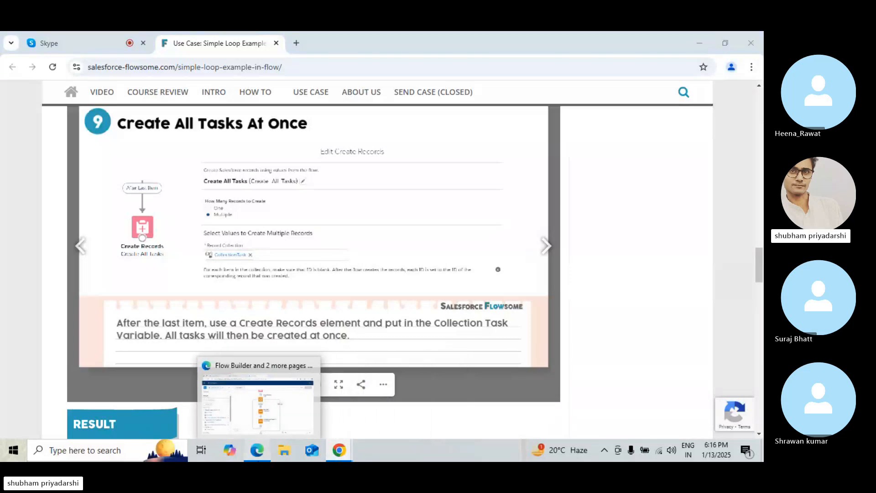
left_click(264, 401)
Reopen the To Collection/Count+1 assignment and add a second row with ContactCount and the Add operator
left_click(405, 355)
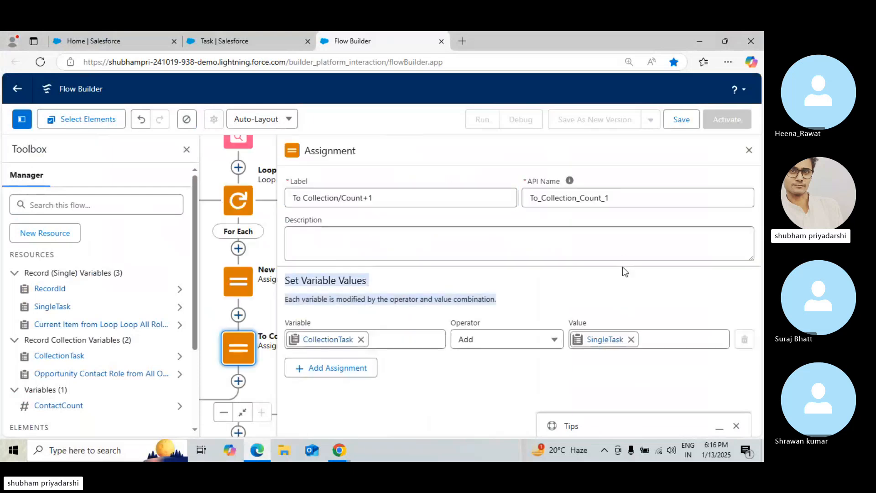
left_click(327, 367)
left_click(335, 374)
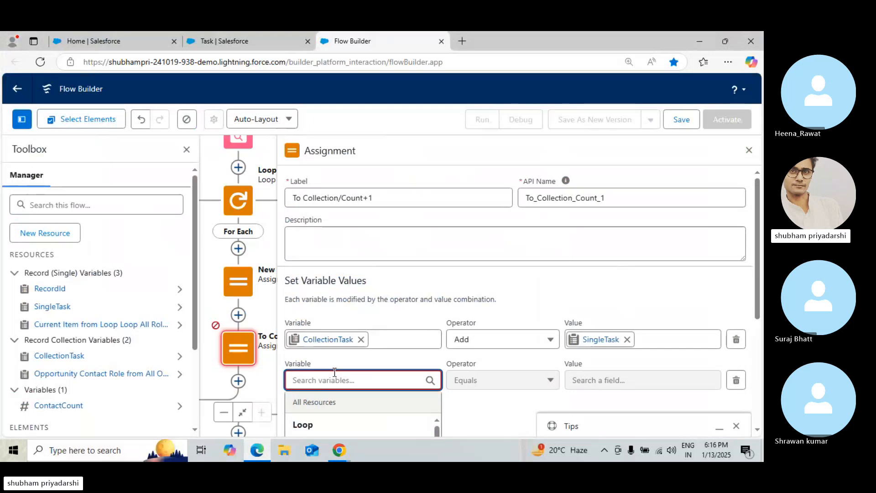
type("Contac")
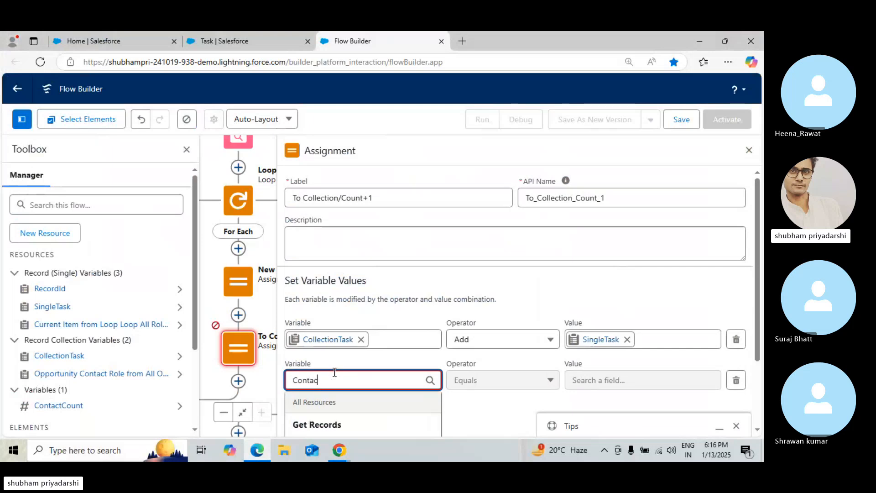
type("tcp")
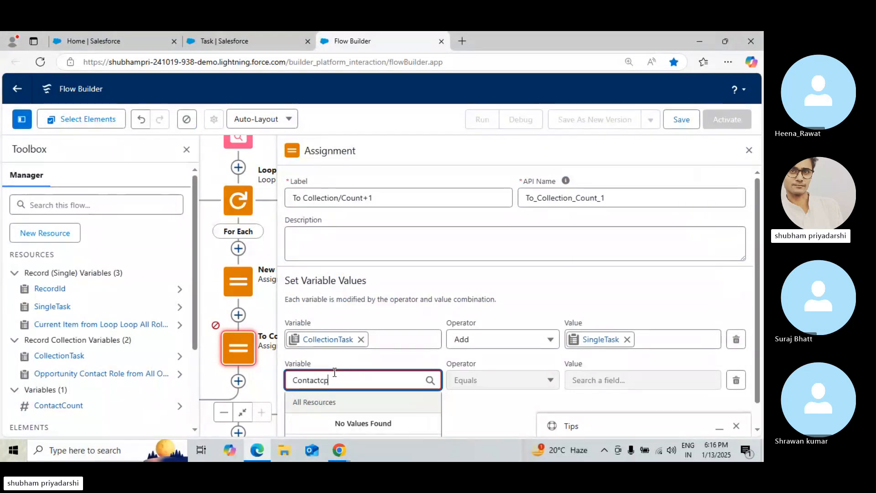
key("BackSpace")
type("ount")
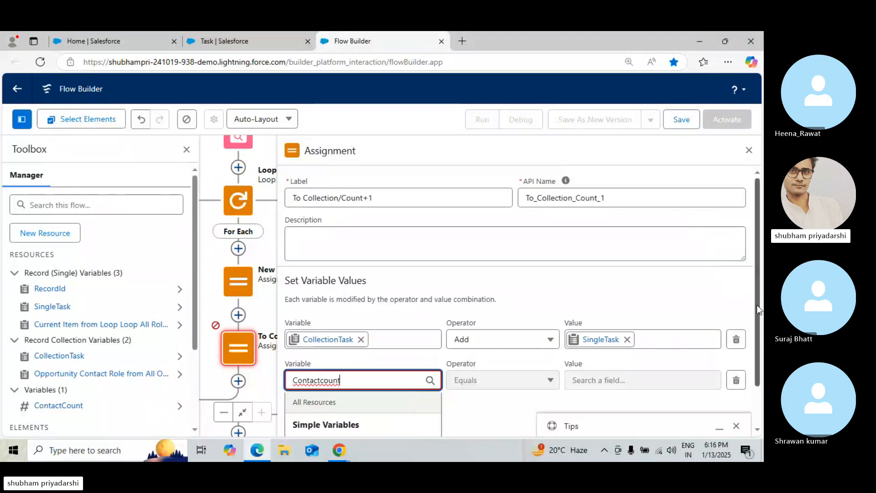
scroll(757, 308, "down", 1)
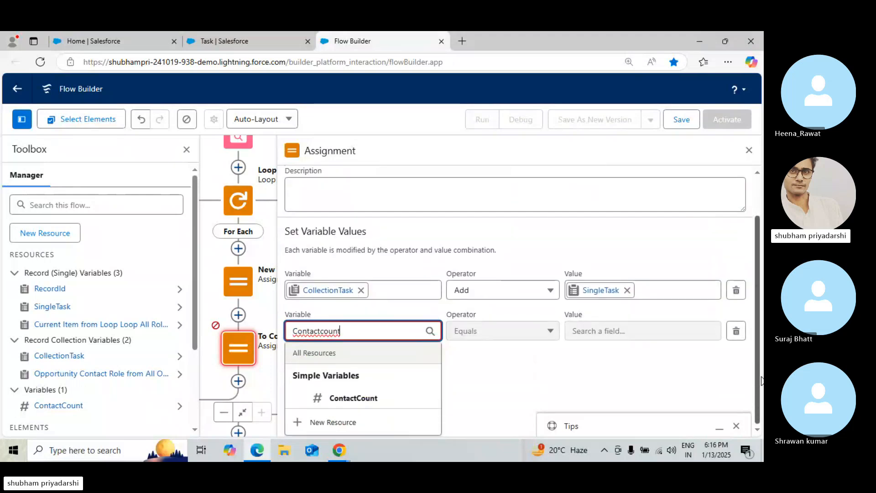
left_click(511, 330)
left_click(504, 383)
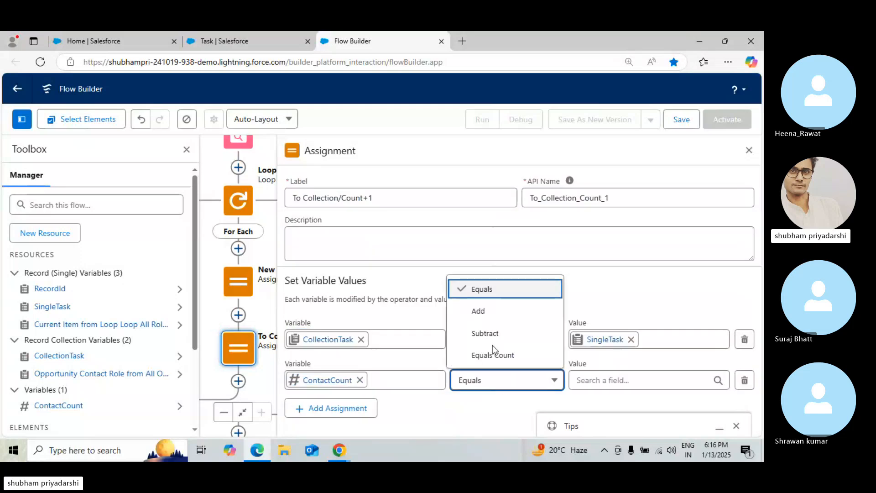
left_click(497, 310)
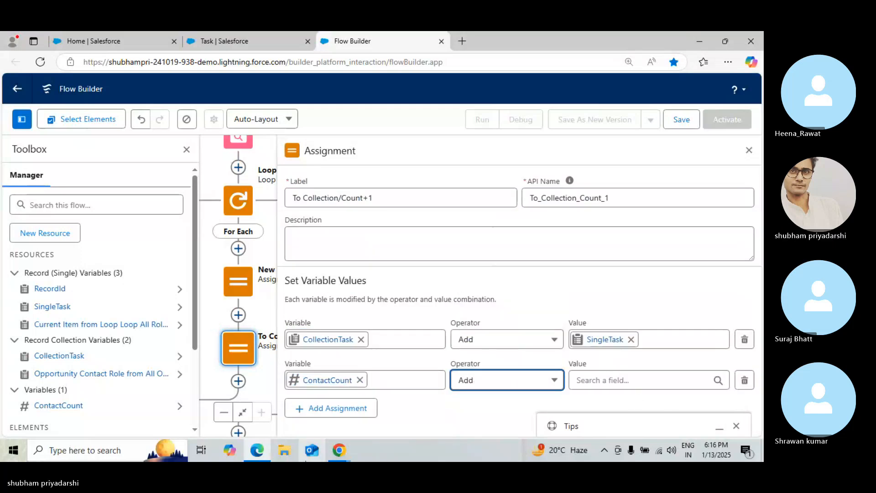
Set the ContactCount row's value to 1 after checking the tutorial's step 8 slide
left_click(264, 447)
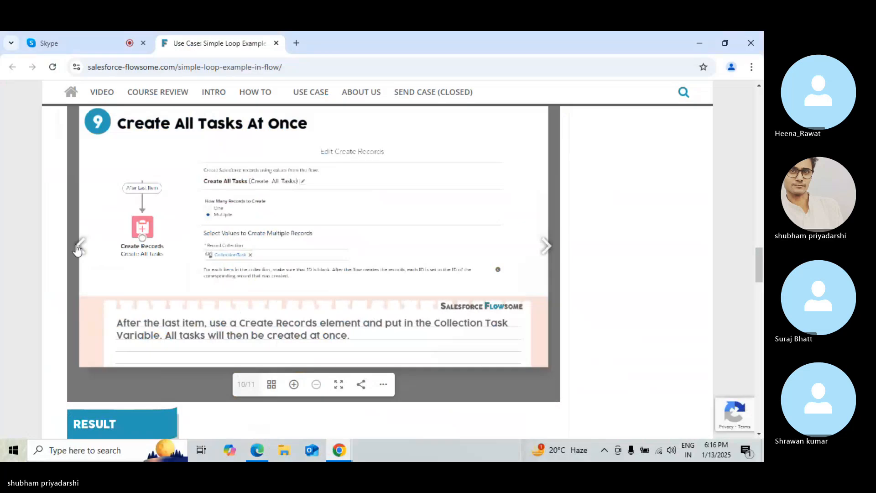
left_click(79, 247)
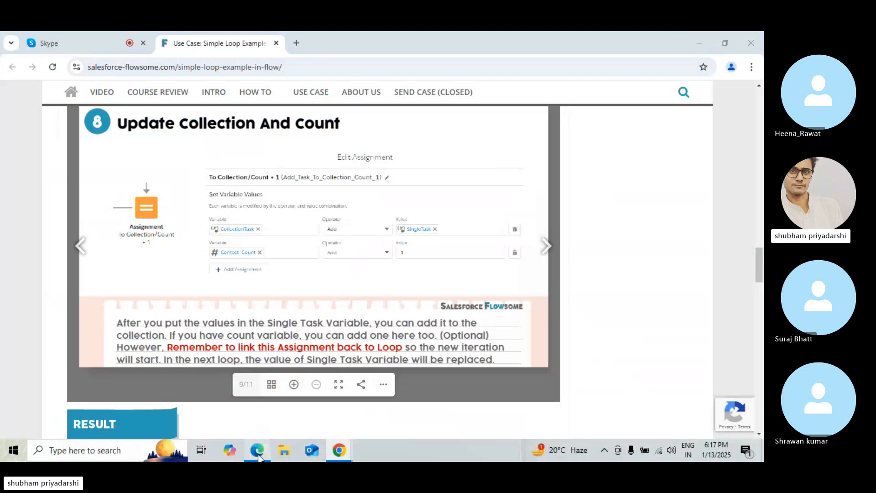
left_click(259, 450)
left_click(622, 381)
type("1")
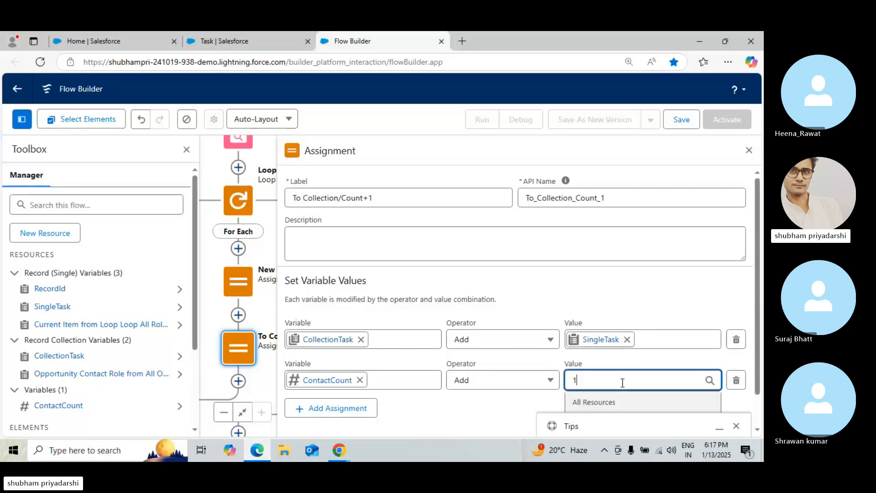
Close the To Collection/Count+1 assignment panel and return to the flow canvas
left_click(748, 150)
left_click(749, 150)
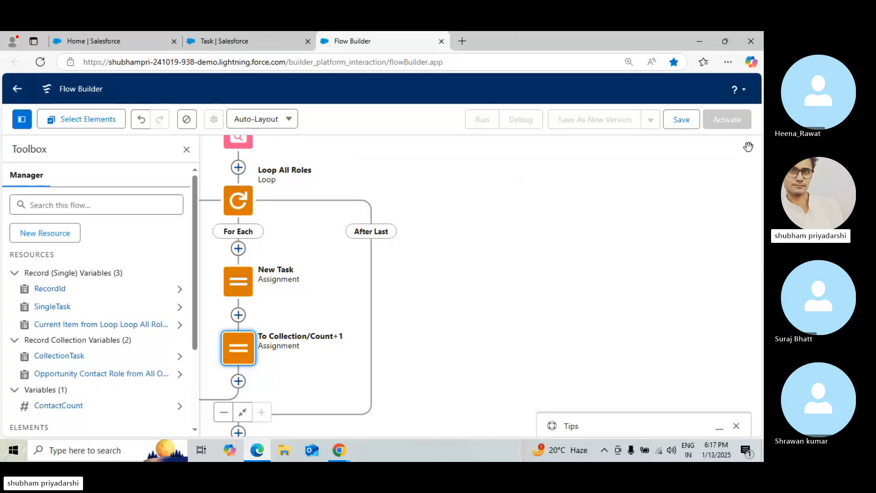
left_click_drag(480, 294, 553, 290)
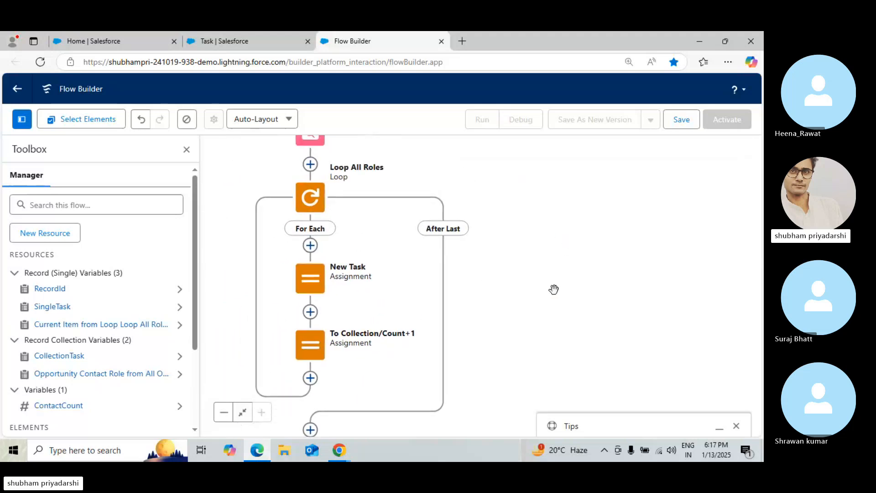
left_click(249, 36)
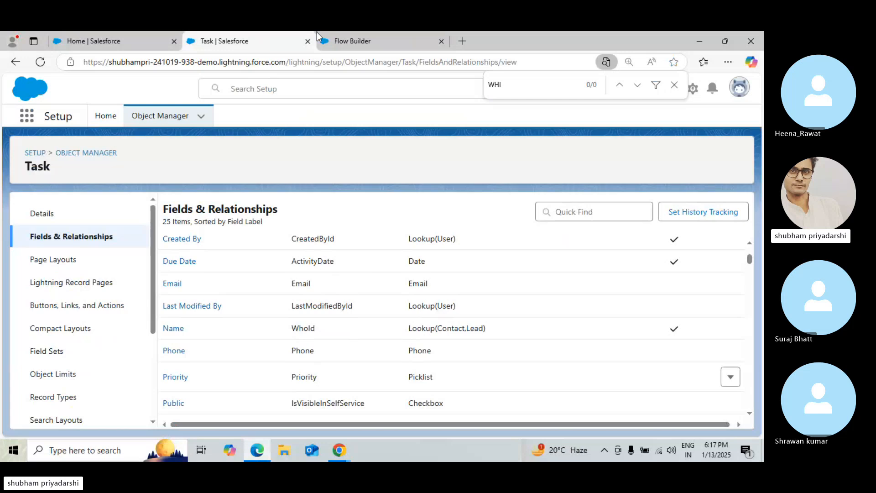
left_click(101, 36)
left_click(352, 39)
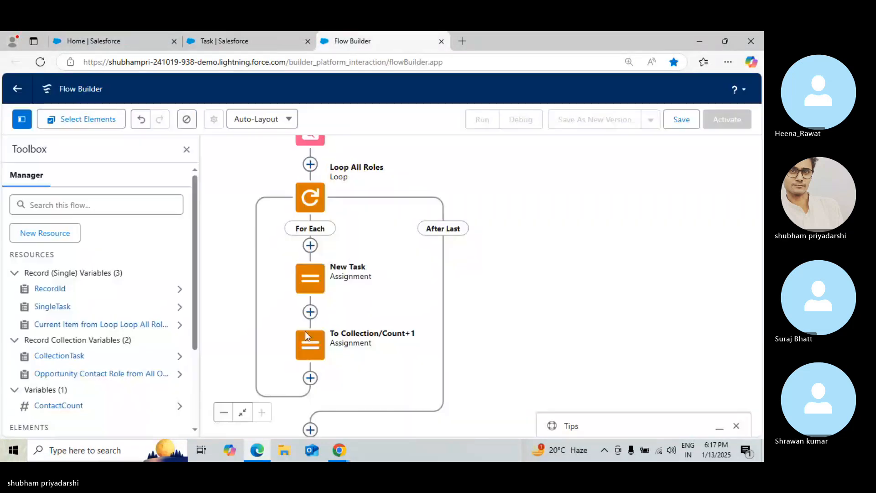
left_click(310, 378)
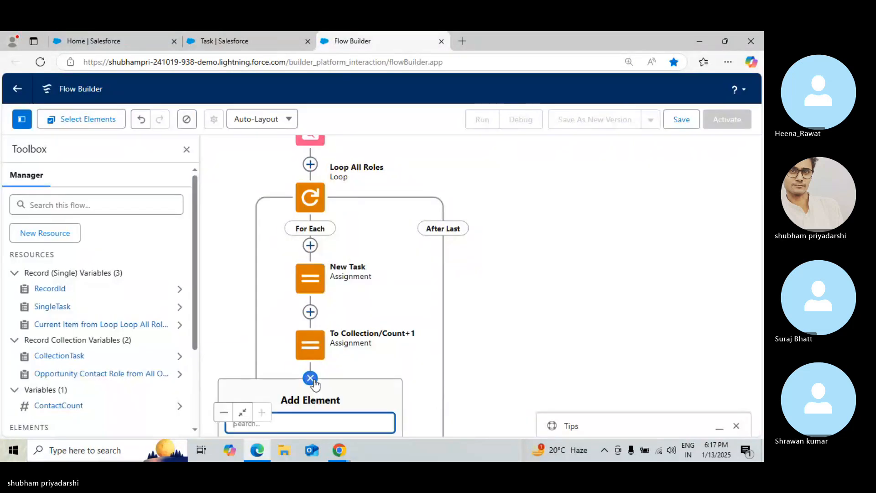
left_click_drag(548, 313, 589, 200)
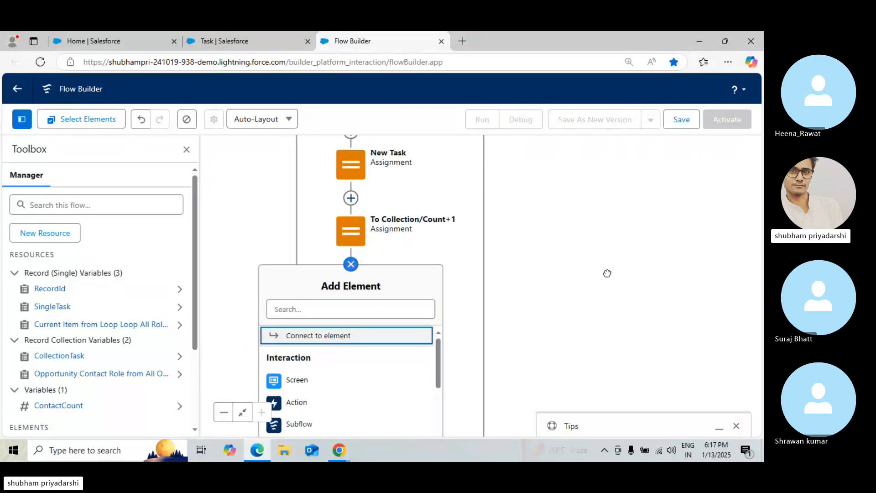
left_click(583, 279)
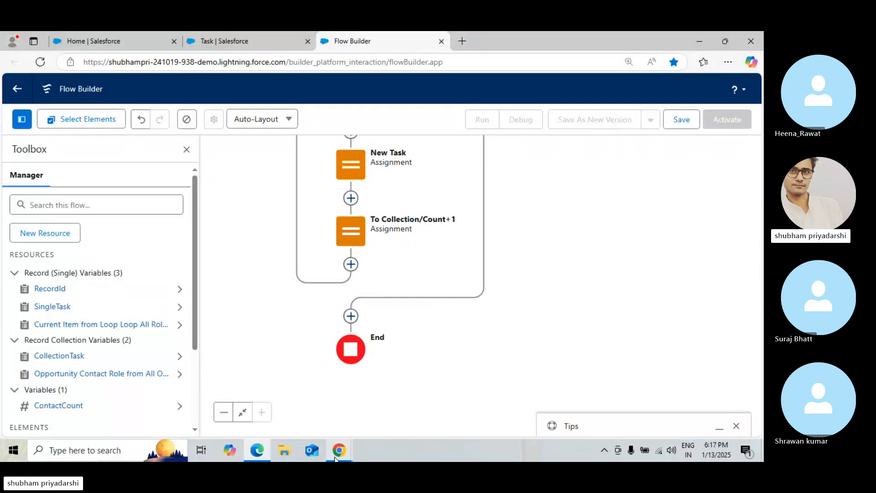
Review the tutorial's full flow diagram showing the loop and the final Create Records element
mouse_move(338, 450)
left_click(254, 377)
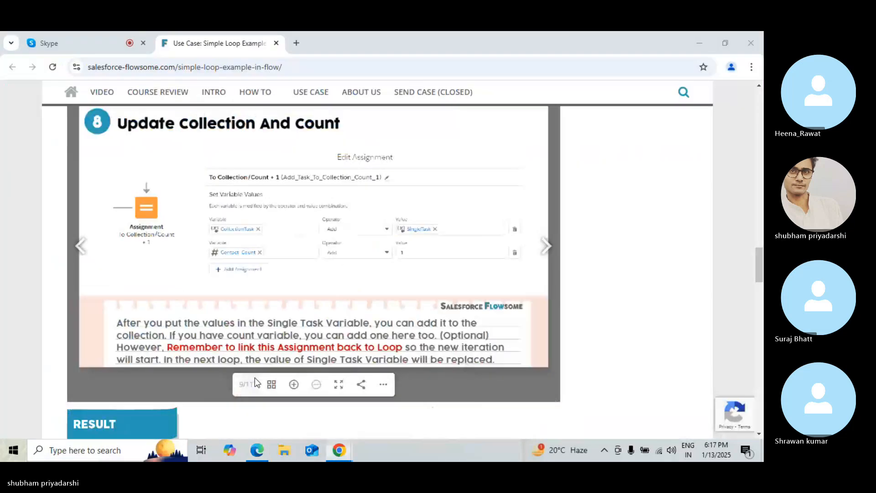
left_click_drag(759, 254, 757, 216)
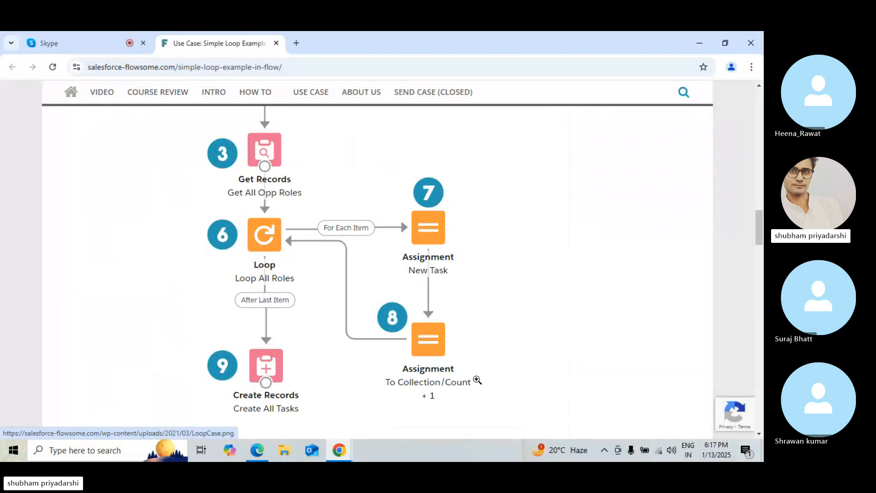
left_click(338, 449)
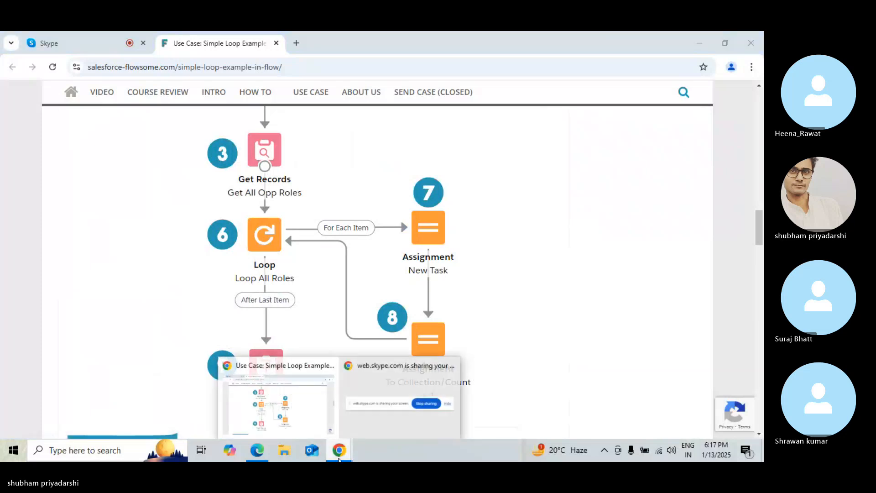
left_click(257, 387)
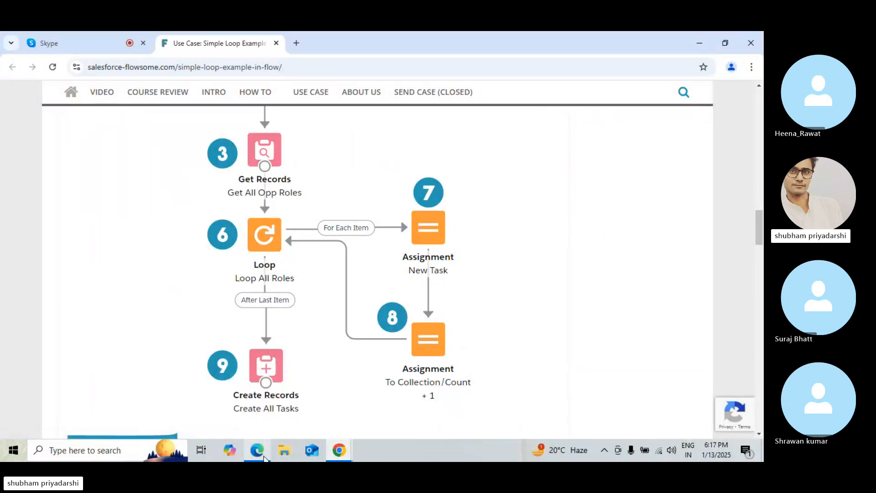
left_click(258, 451)
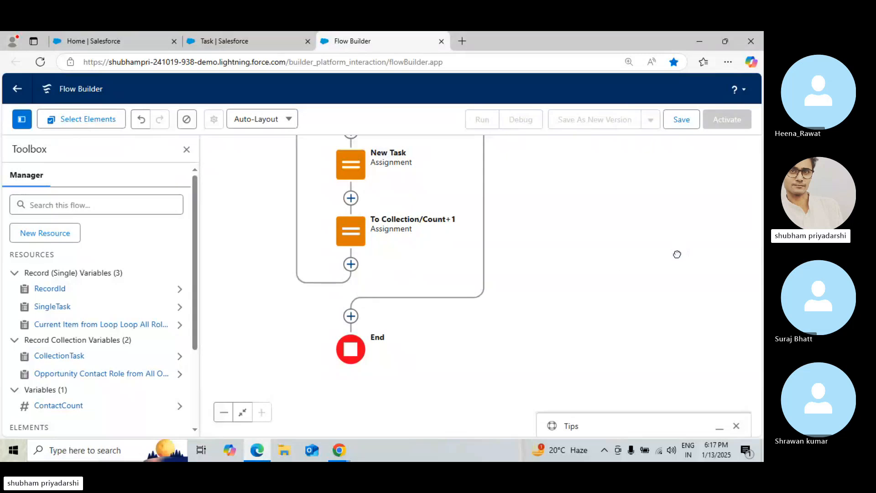
Switch the flow canvas from Auto-Layout to Free-Form layout
left_click_drag(677, 254, 672, 375)
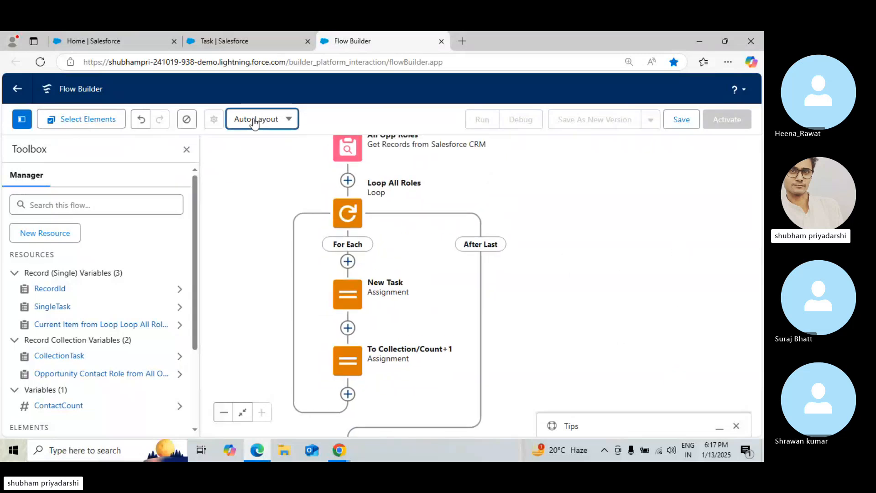
left_click(255, 123)
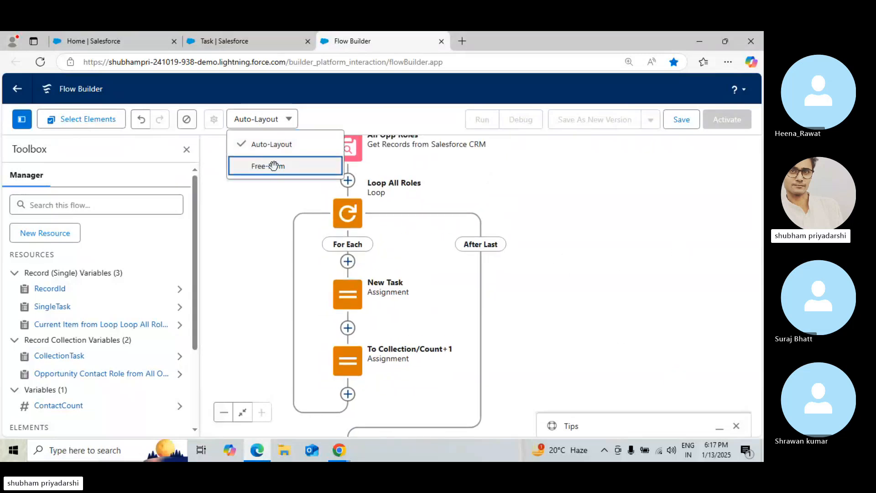
left_click(274, 166)
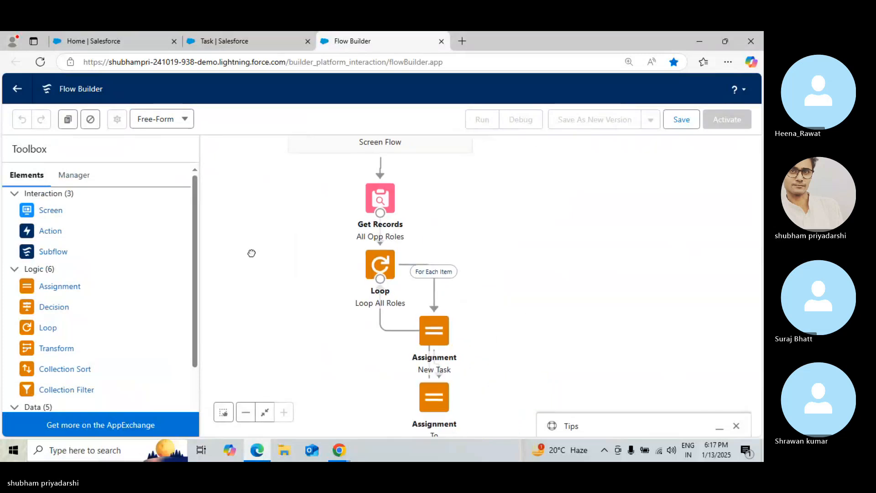
Rearrange the Loop All Roles and New Task elements on the free-form canvas
left_click(442, 270)
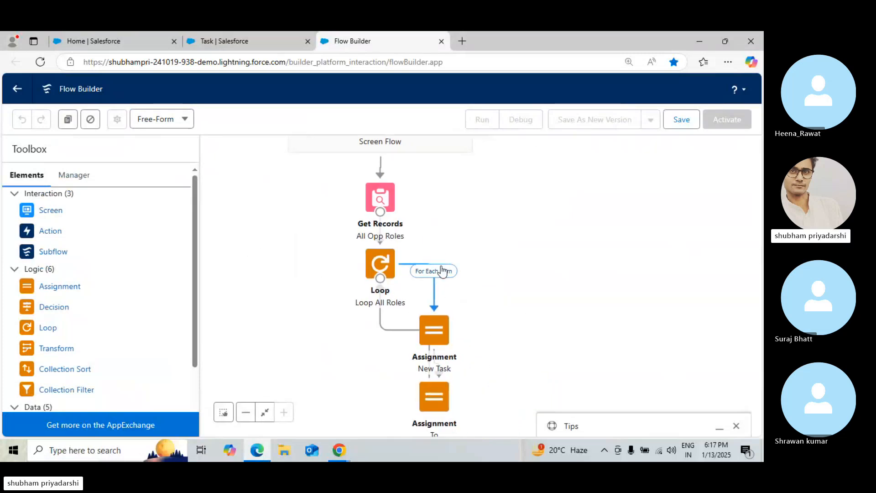
left_click_drag(446, 272, 306, 274)
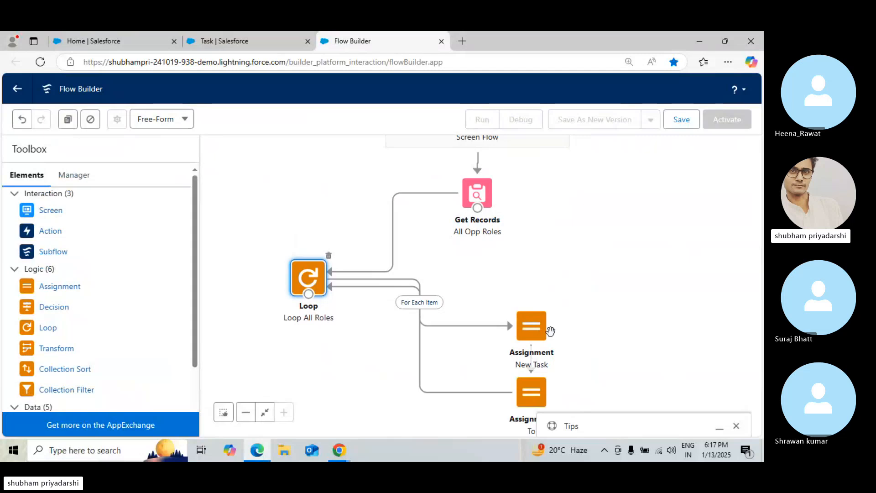
left_click_drag(541, 329, 596, 288)
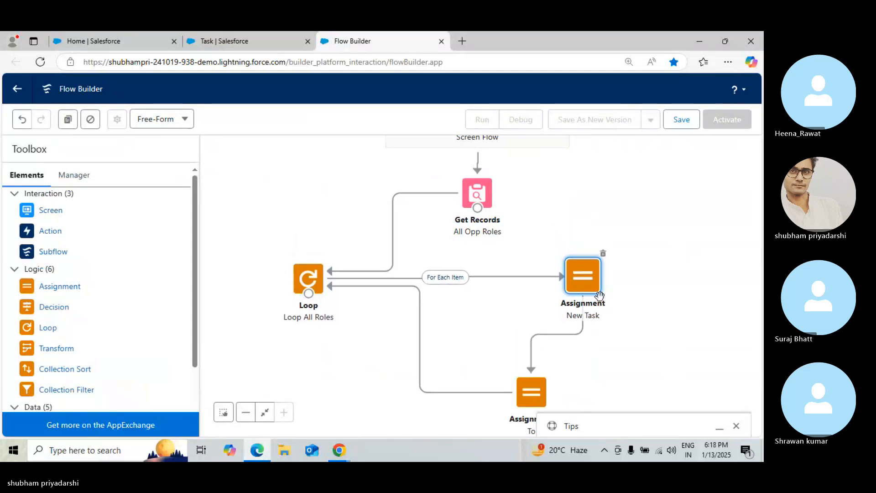
Add a Create Records element to the canvas below the Loop All Roles element
scroll(599, 294, "down", 3)
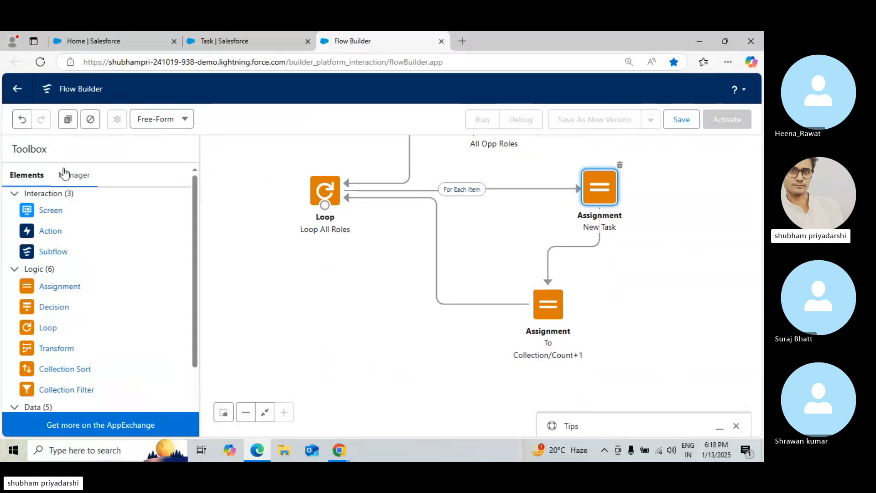
scroll(191, 352, "down", 3)
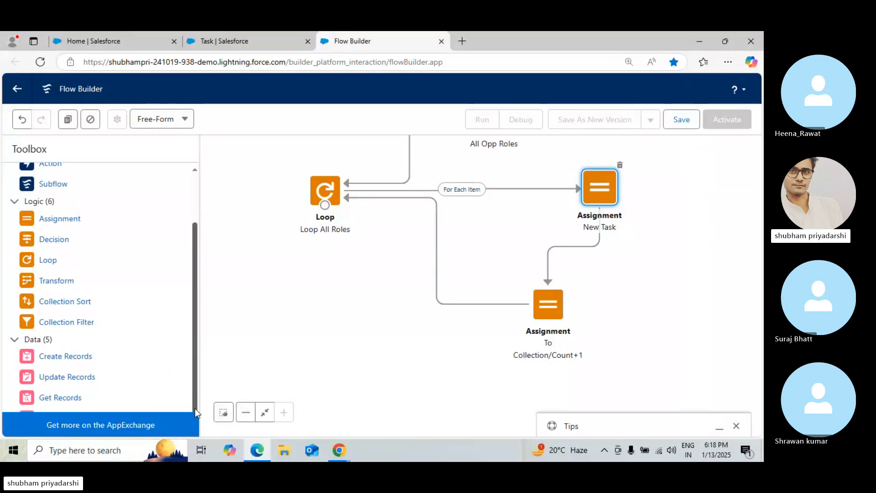
left_click_drag(70, 354, 321, 309)
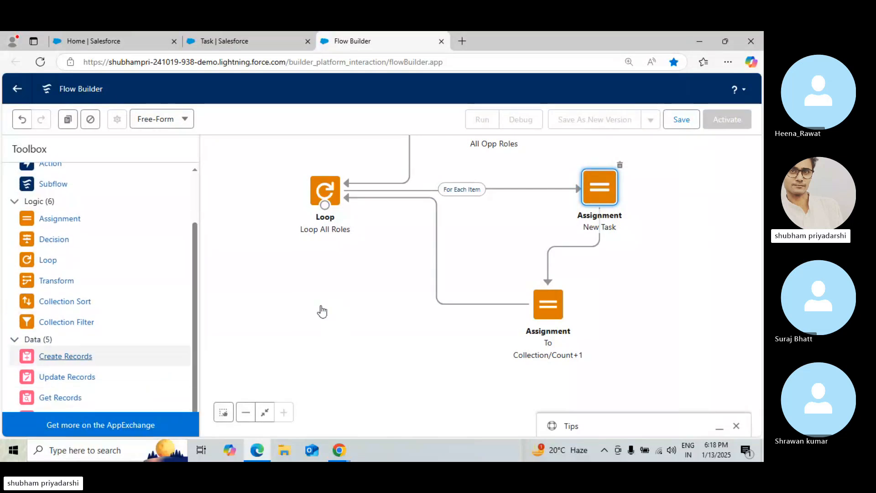
left_click(187, 193)
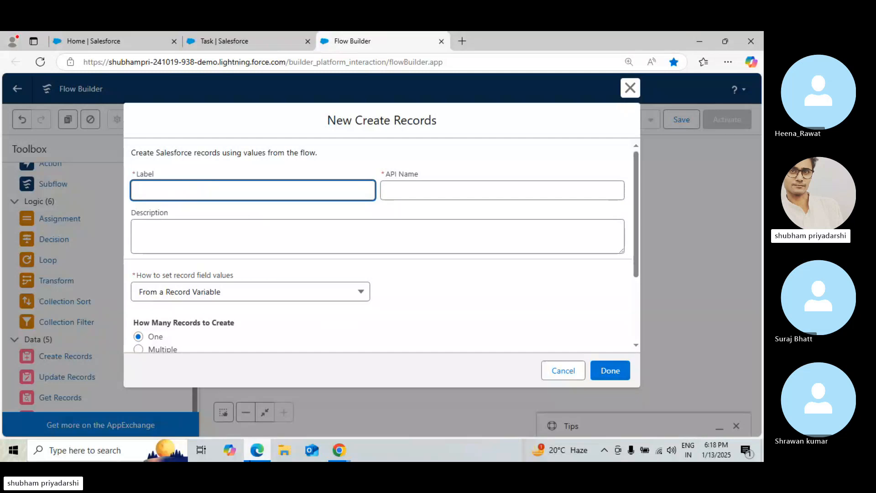
Label the Create Records element Create All Task and choose to set record field values Manually
left_click(339, 451)
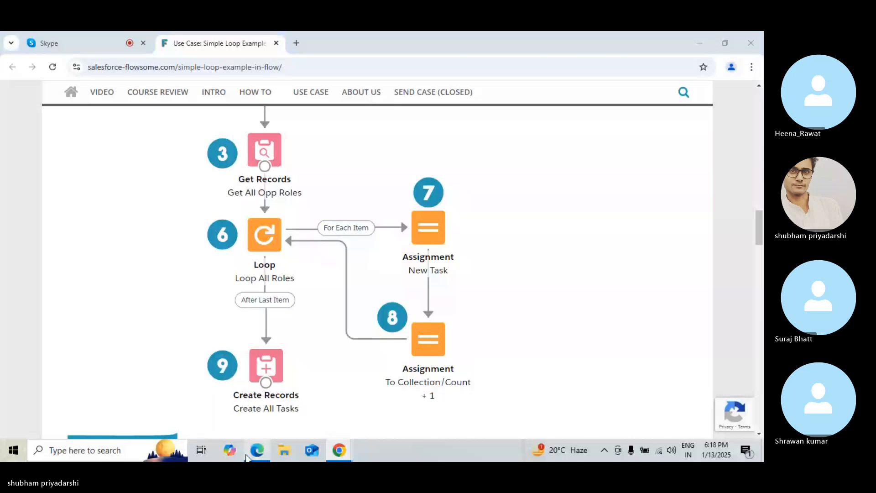
left_click(257, 450)
type("Create A")
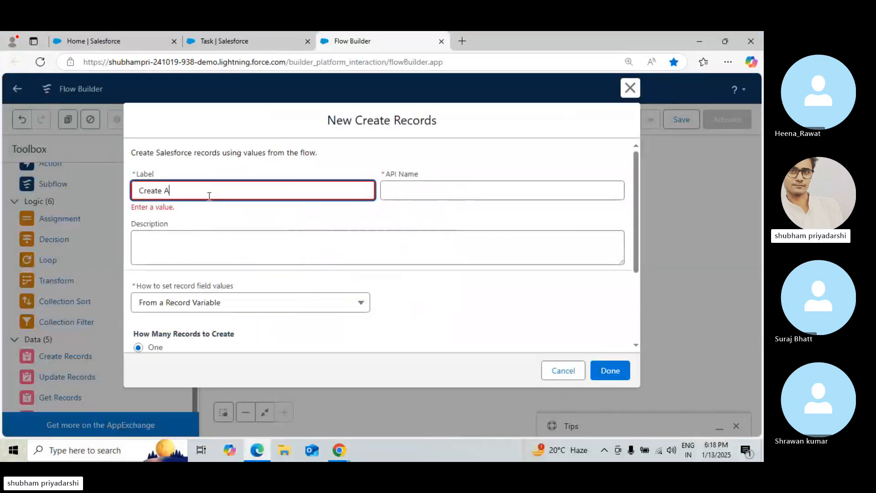
type("ll Task")
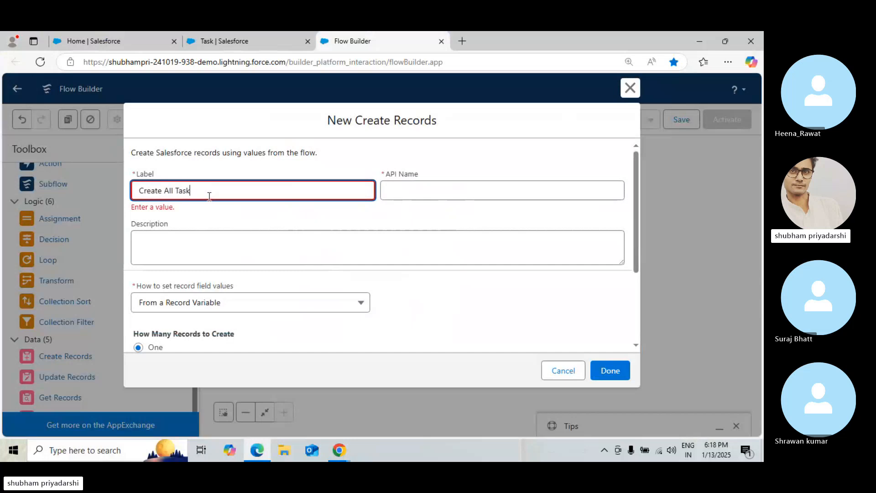
left_click(518, 252)
left_click(269, 297)
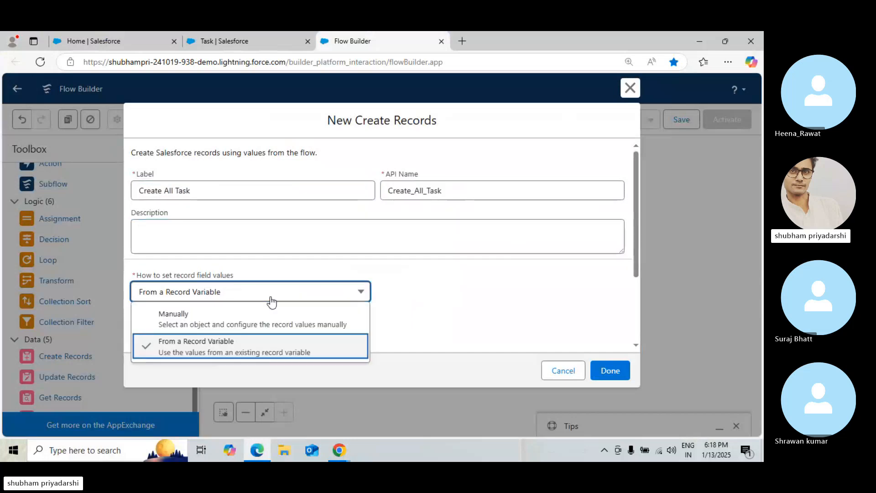
left_click(250, 327)
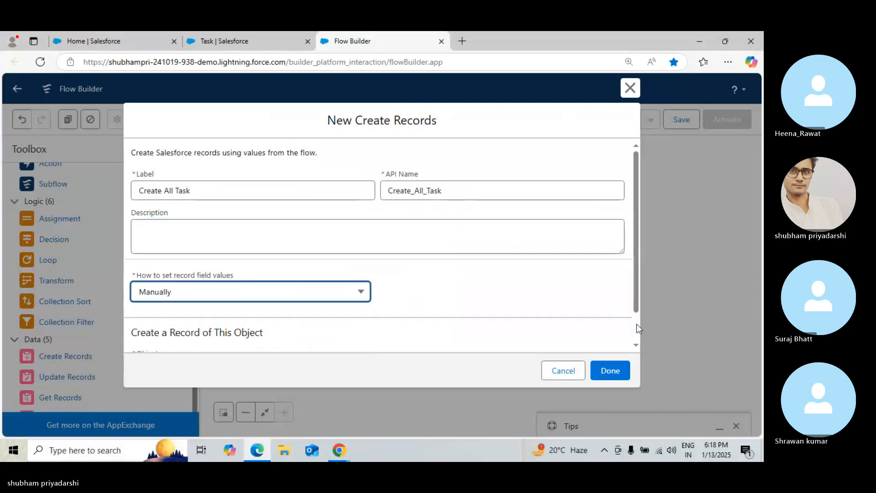
Review the tutorial's step 9 slide on creating all tasks at once from the collection
scroll(636, 324, "down", 1)
left_click(297, 333)
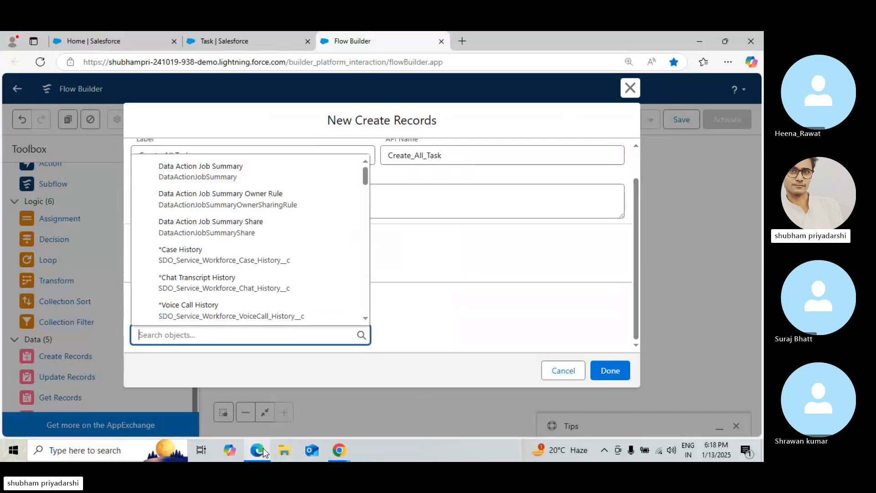
left_click(339, 449)
scroll(761, 220, "up", 5)
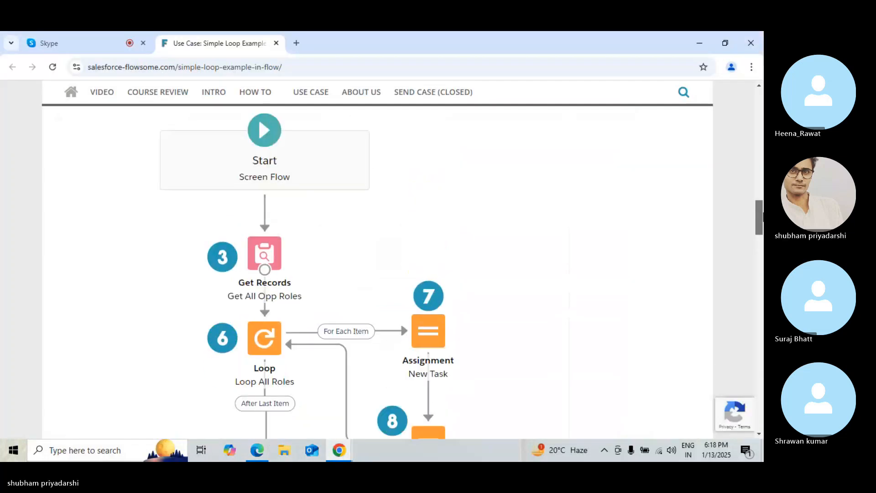
scroll(762, 221, "down", 10)
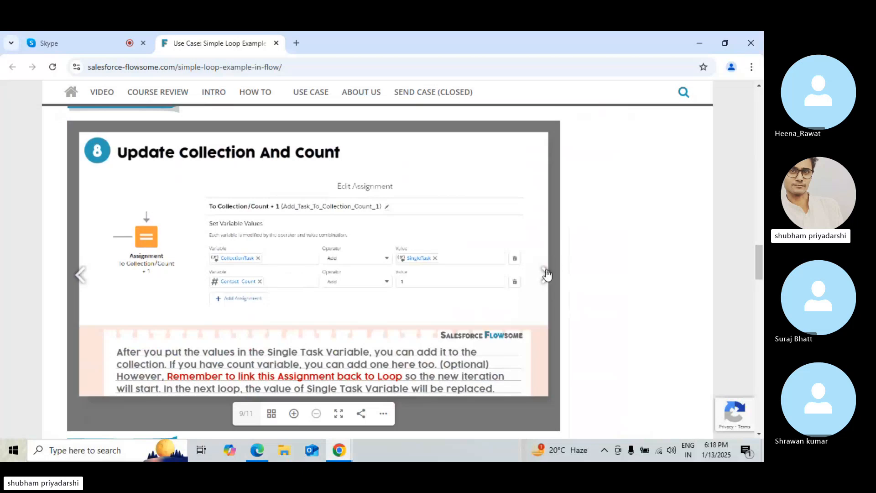
left_click(546, 274)
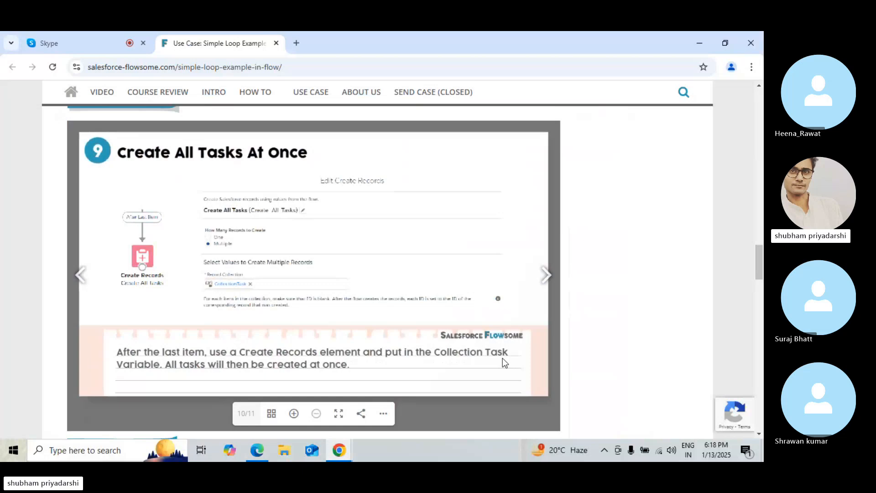
mouse_move(339, 460)
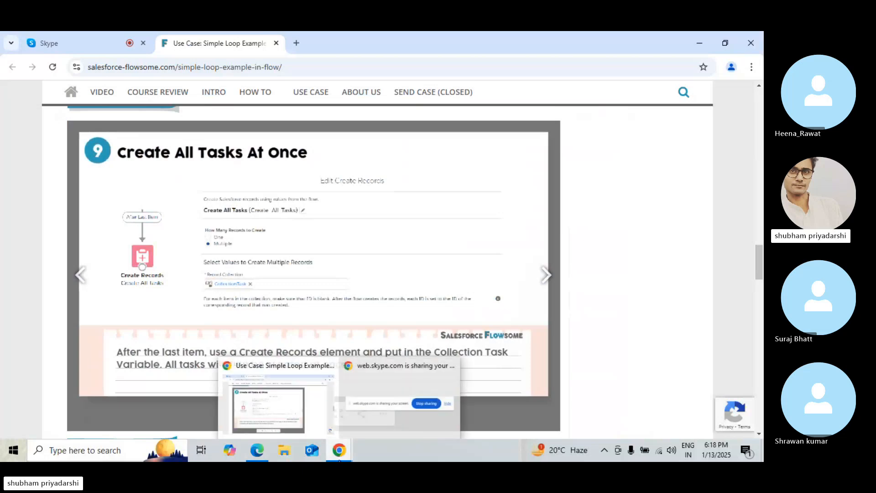
left_click(292, 422)
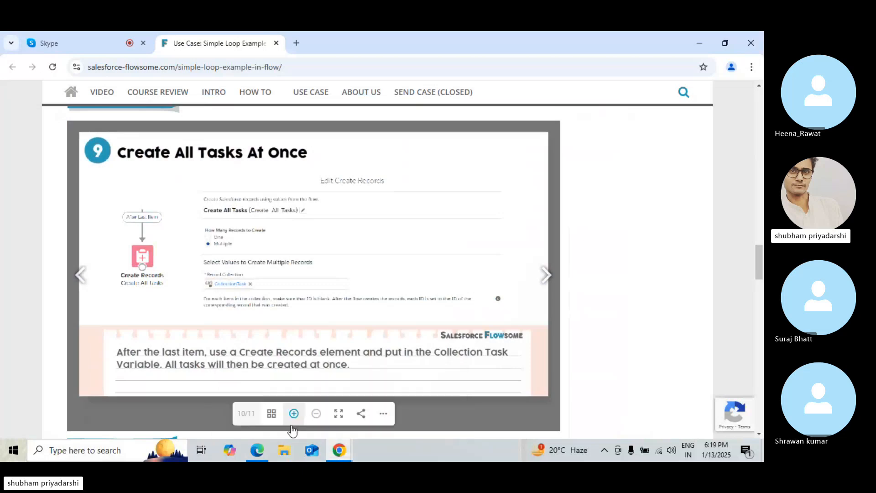
Set the Create Records element to take field values From a Record Variable and create Multiple records
left_click(267, 450)
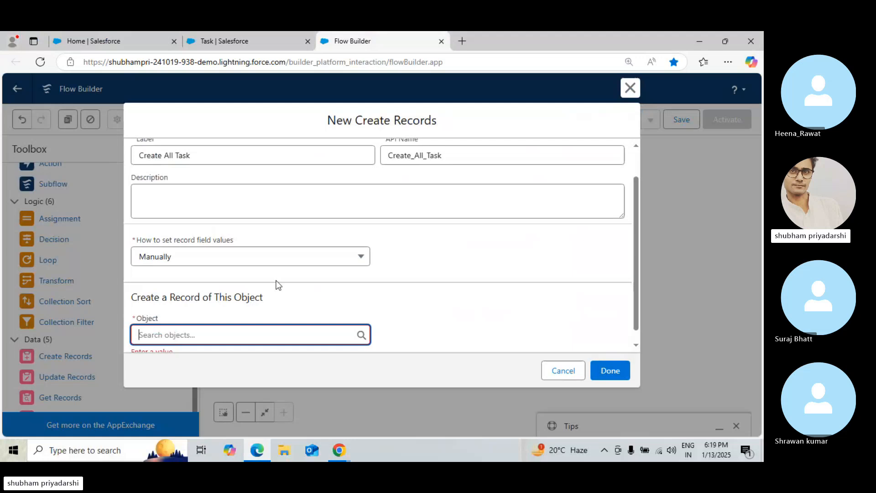
left_click(270, 328)
left_click(418, 273)
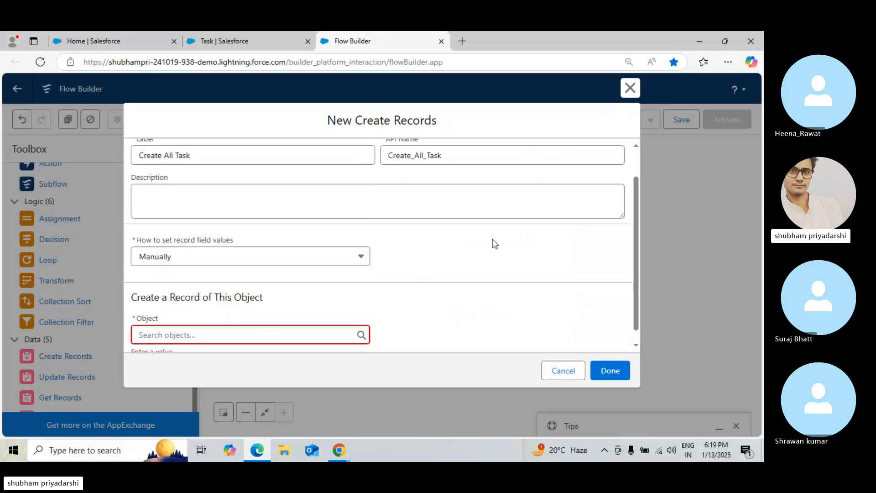
left_click(288, 260)
left_click(247, 293)
left_click(139, 314)
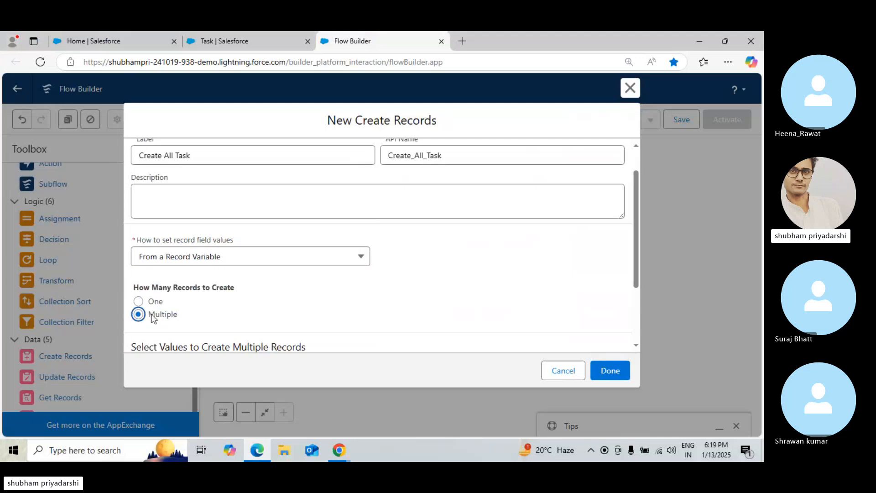
Choose CollectionTask as the record collection for creating multiple records
scroll(636, 308, "down", 2)
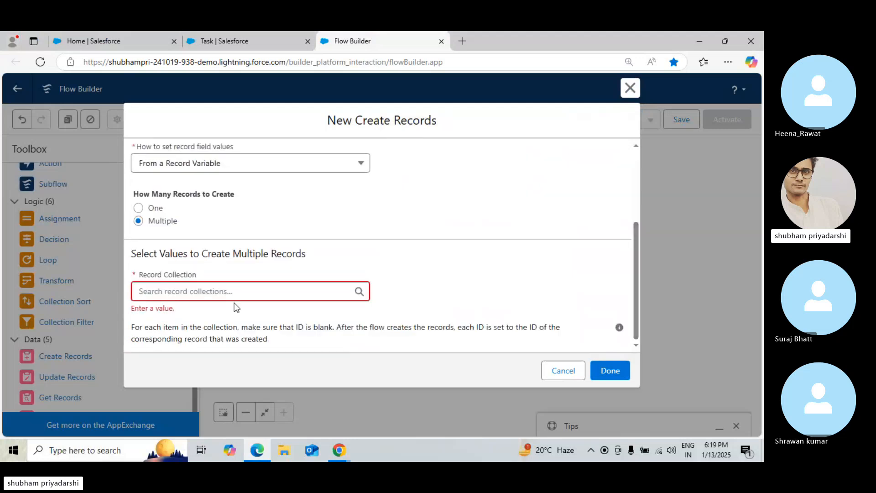
left_click(235, 294)
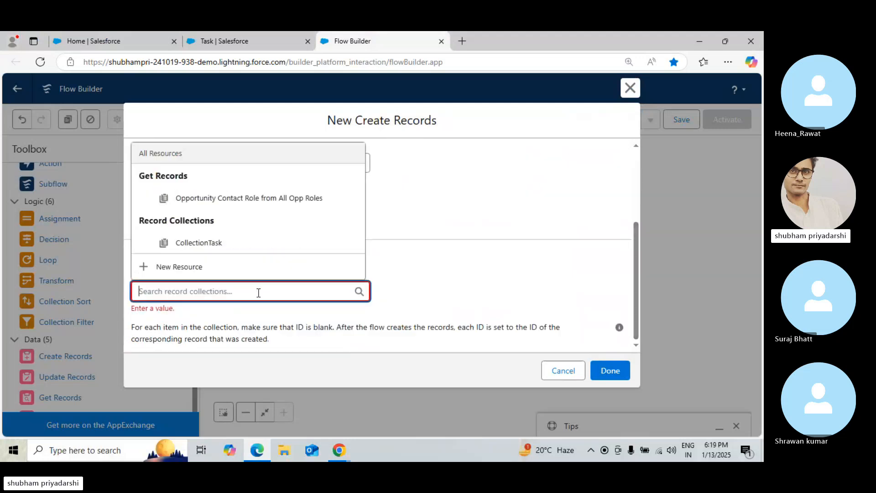
left_click(201, 242)
left_click(510, 248)
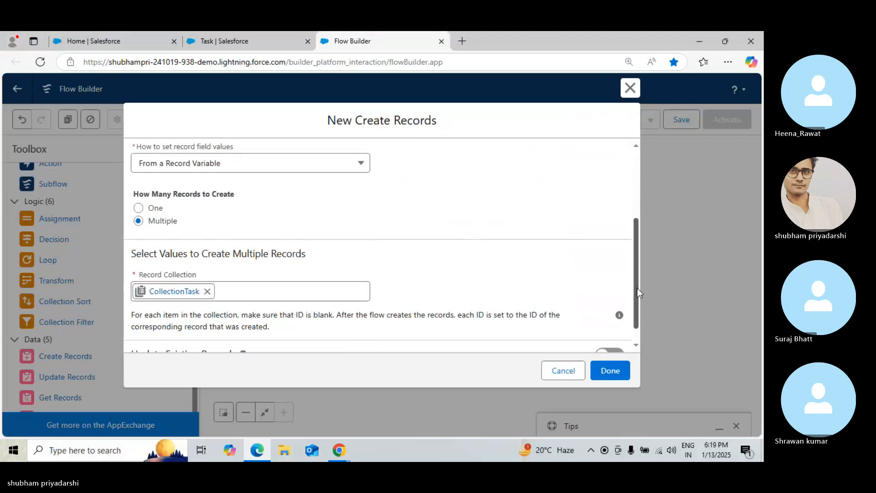
left_click_drag(636, 293, 637, 374)
Review the tutorial's step 10 slide on launching the activated flow as an action
left_click(339, 450)
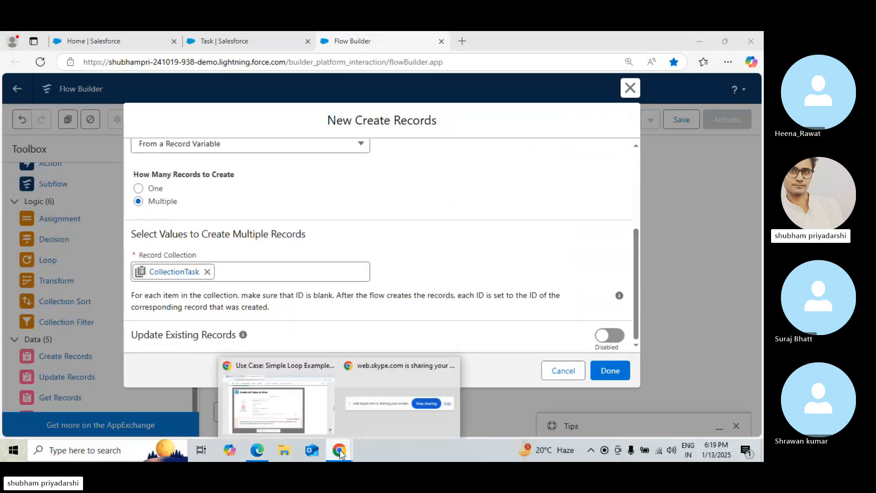
left_click(274, 404)
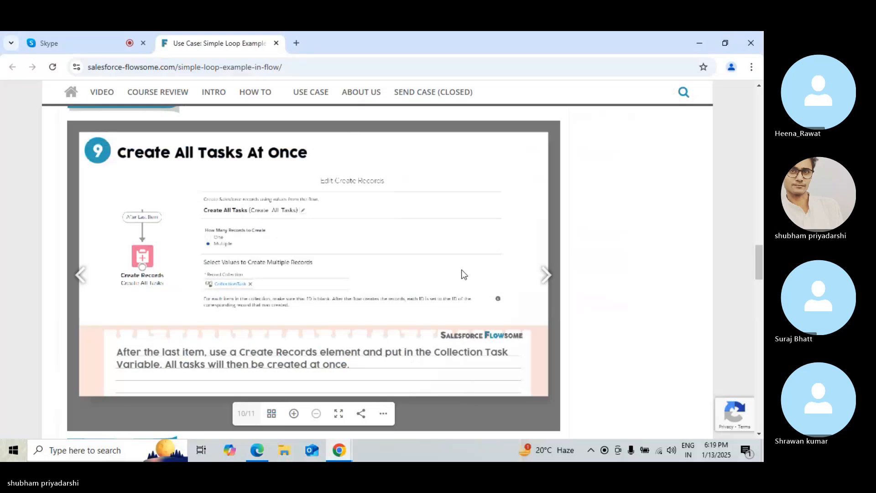
left_click(538, 282)
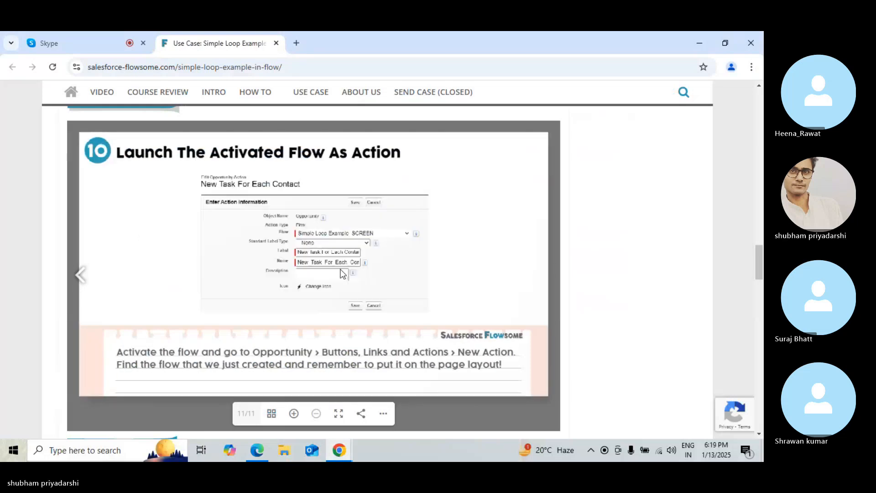
left_click(106, 37)
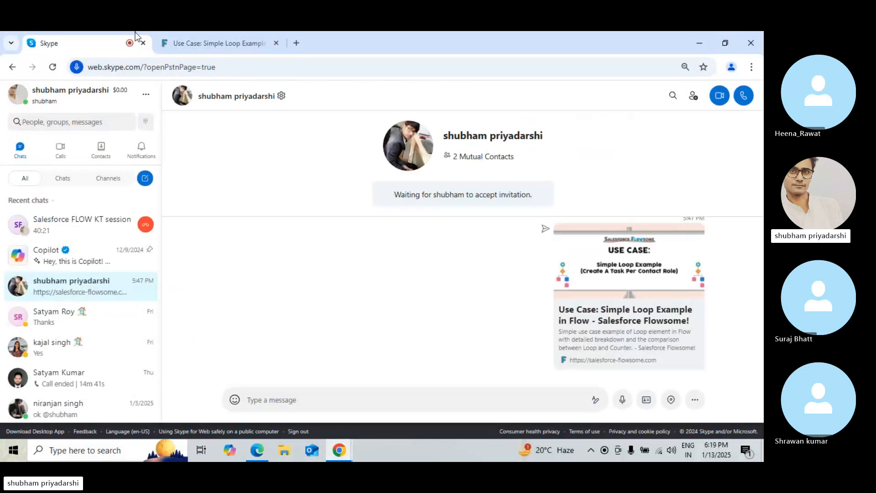
left_click(212, 43)
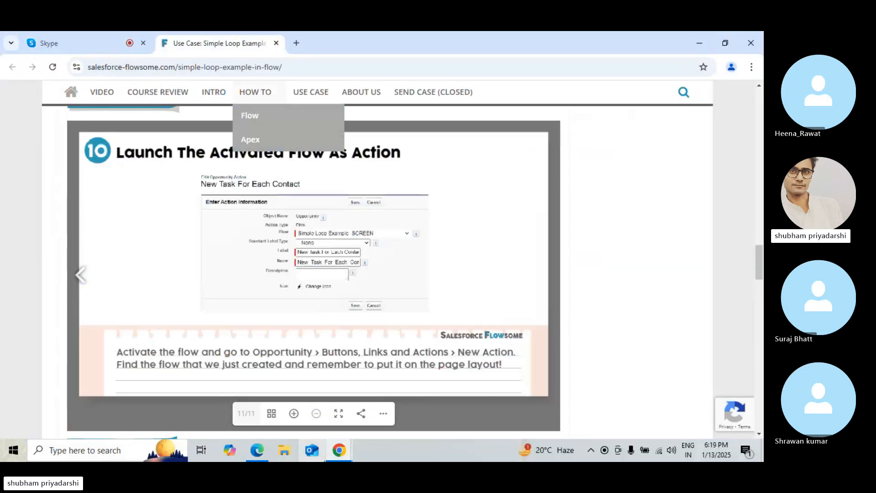
Save the Create All Task element and connect Loop All Roles to it as the After Last Item path
left_click(257, 450)
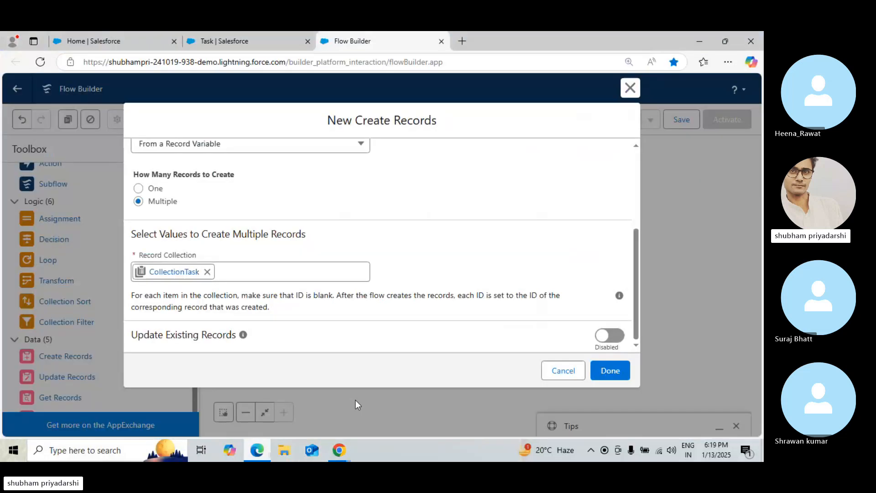
left_click(626, 365)
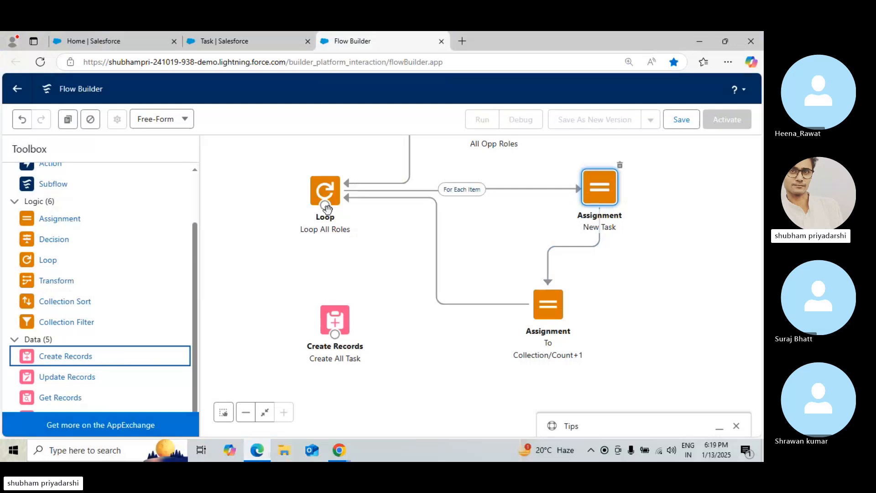
left_click_drag(331, 218, 337, 318)
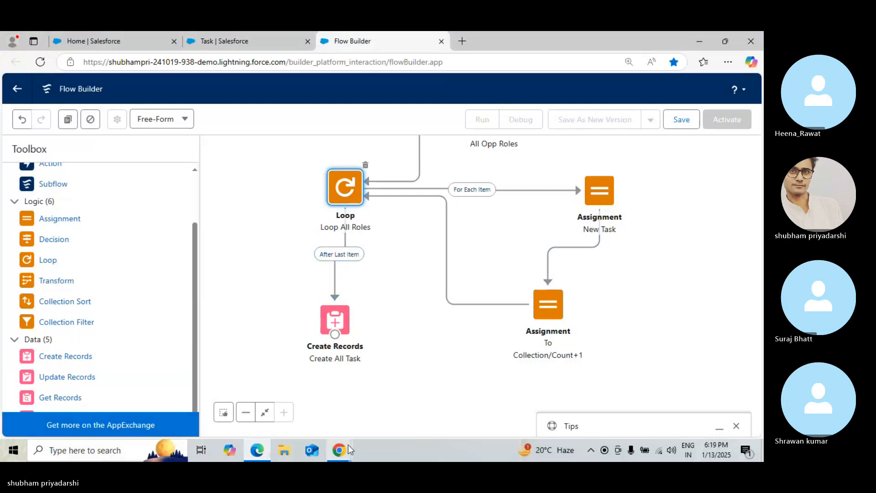
Scroll the tutorial page to examine its complete loop flow diagram
left_click(336, 450)
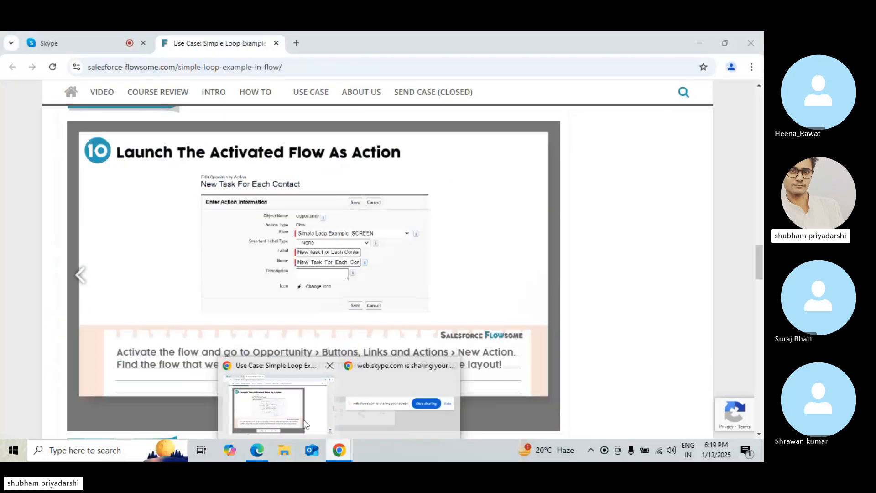
left_click(305, 423)
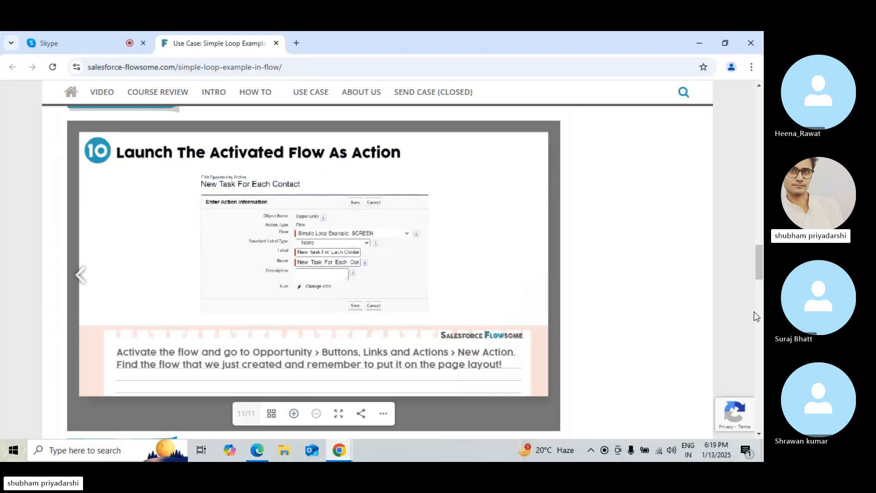
left_click(757, 286)
left_click_drag(758, 286, 762, 229)
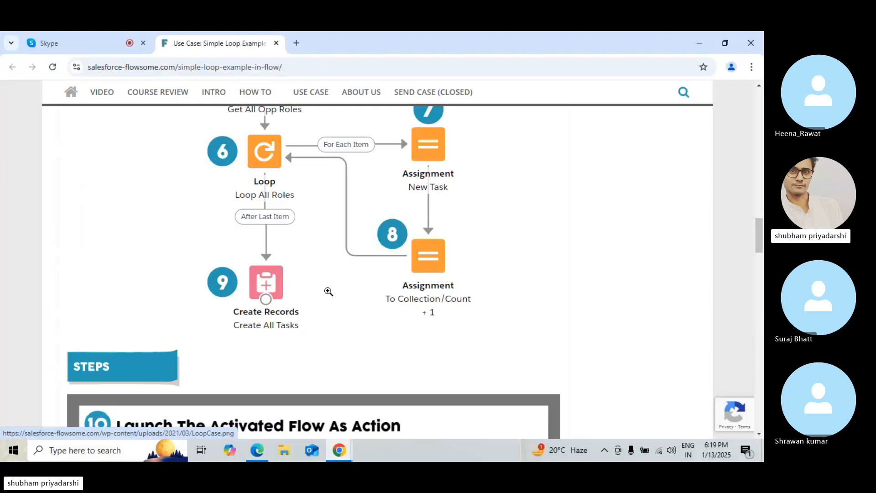
Launch Notepad++, decline the update offer, and open a new blank document tab
left_click(110, 453)
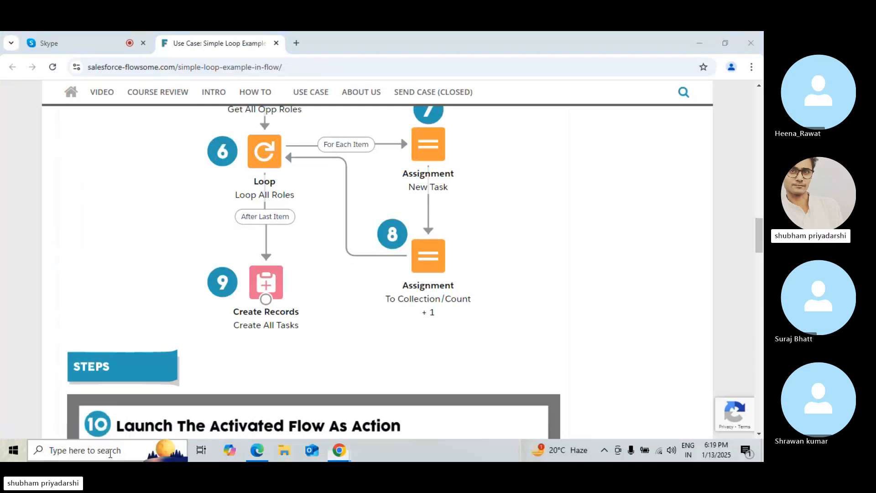
type("note")
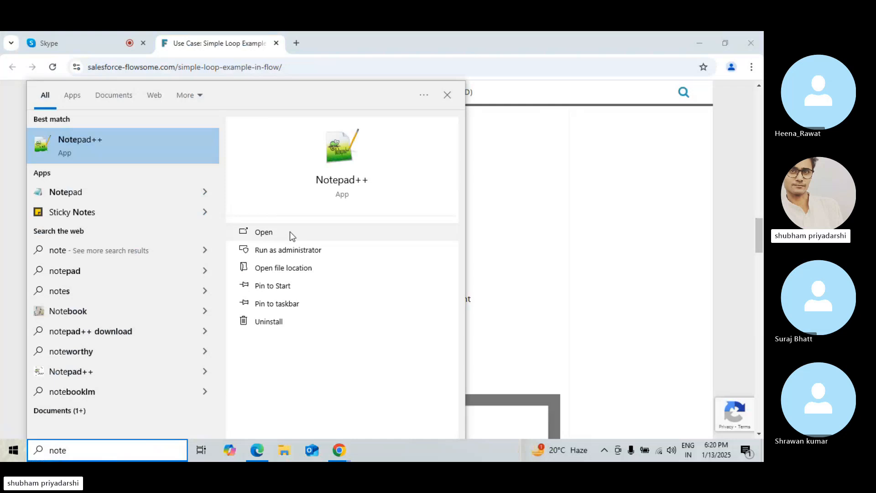
left_click(290, 231)
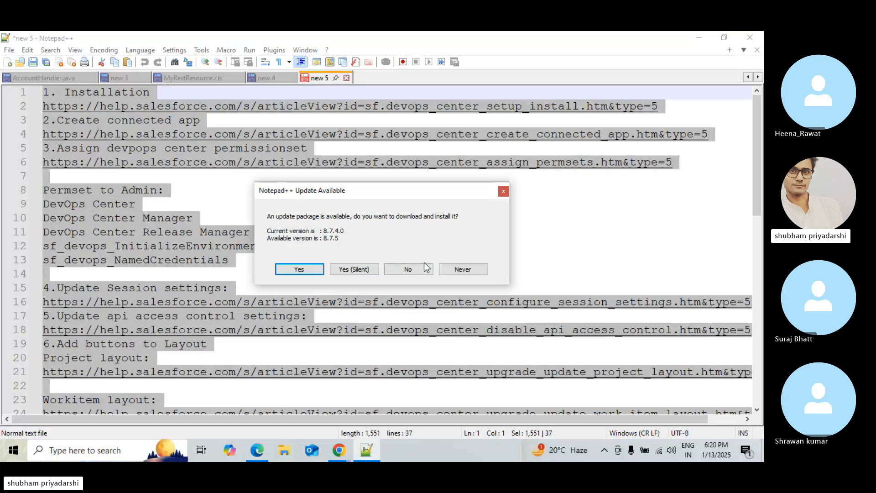
left_click(413, 269)
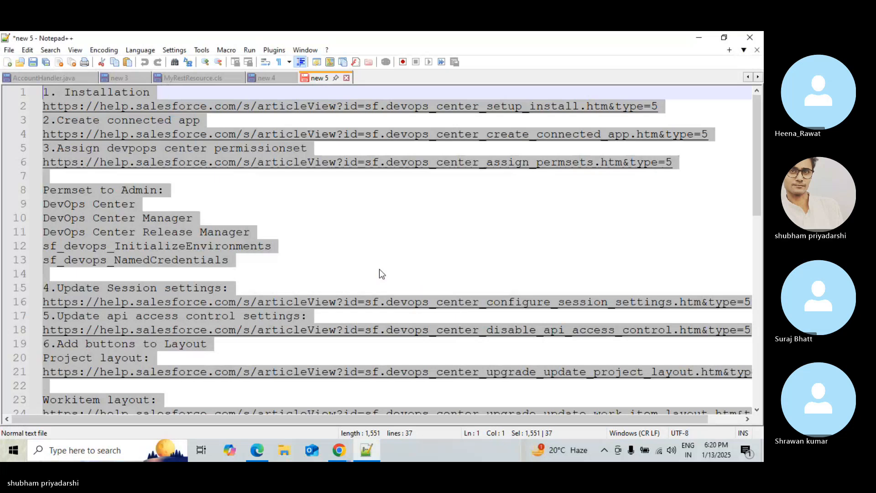
double_click(368, 75)
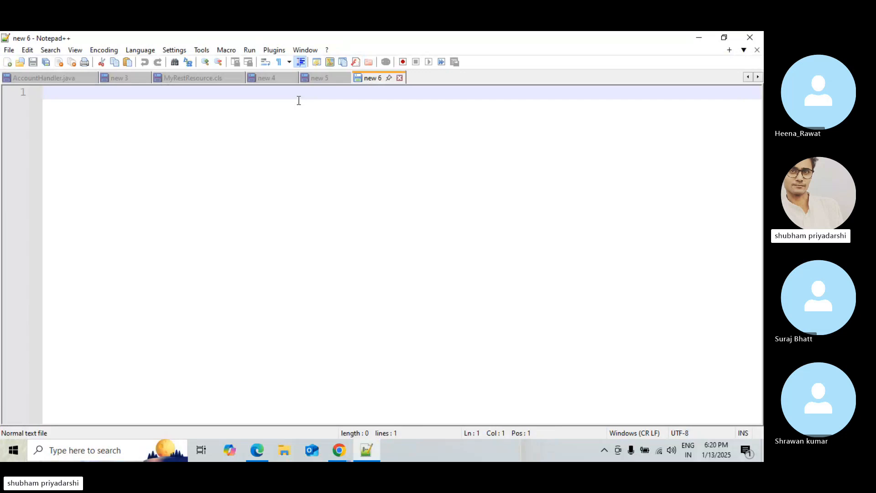
Type rows of asterisks on separate lines: 10 stars, a single star, 6 stars and 7 stars
type("**********")
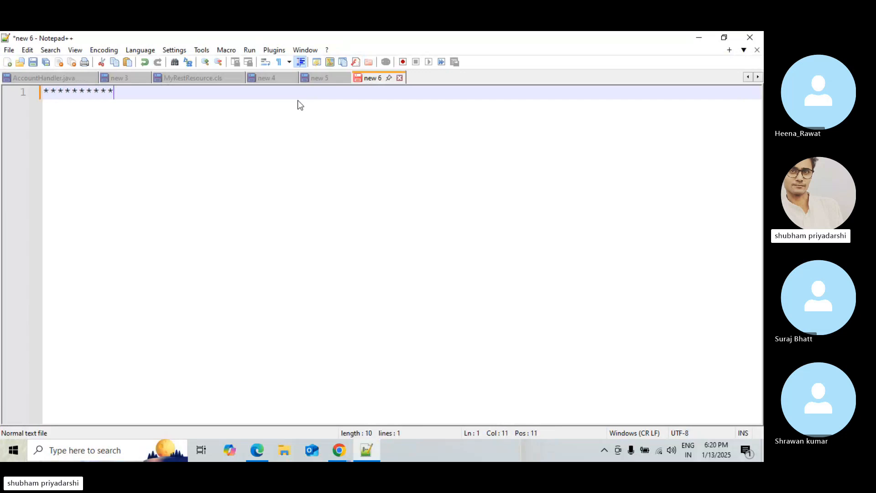
double_click(108, 89)
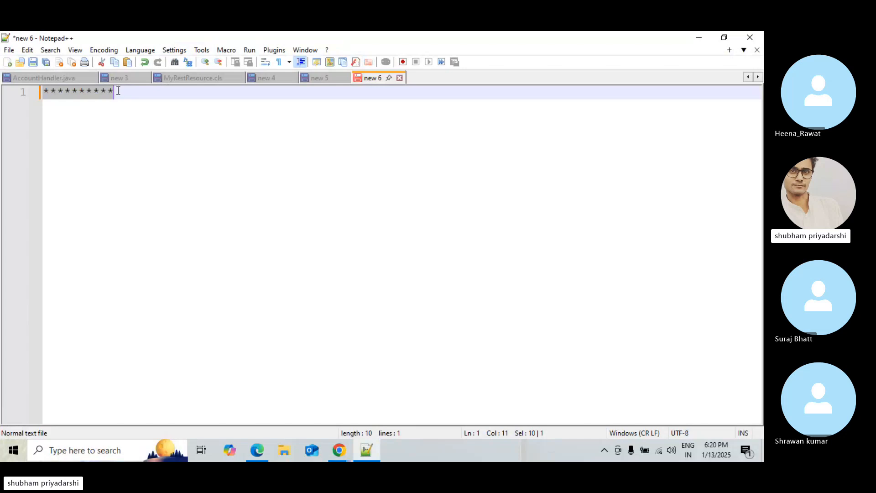
left_click(118, 90)
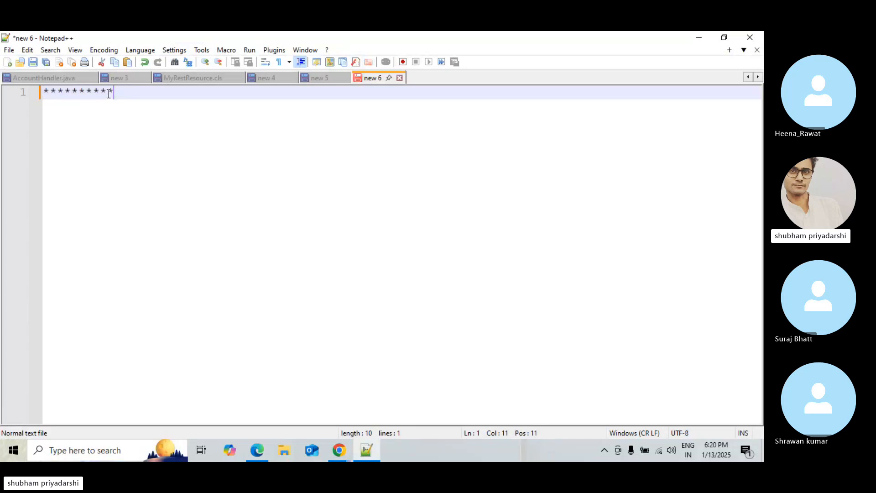
key("Return")
key("Return")
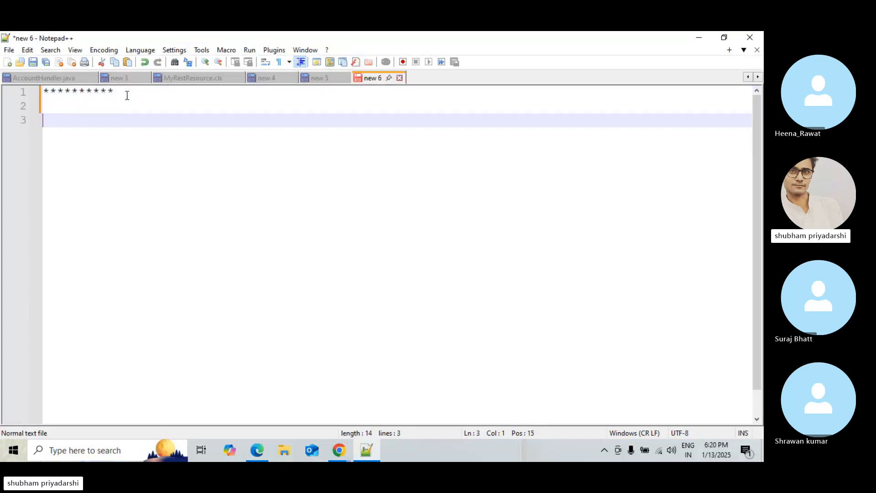
type("*")
key("Return")
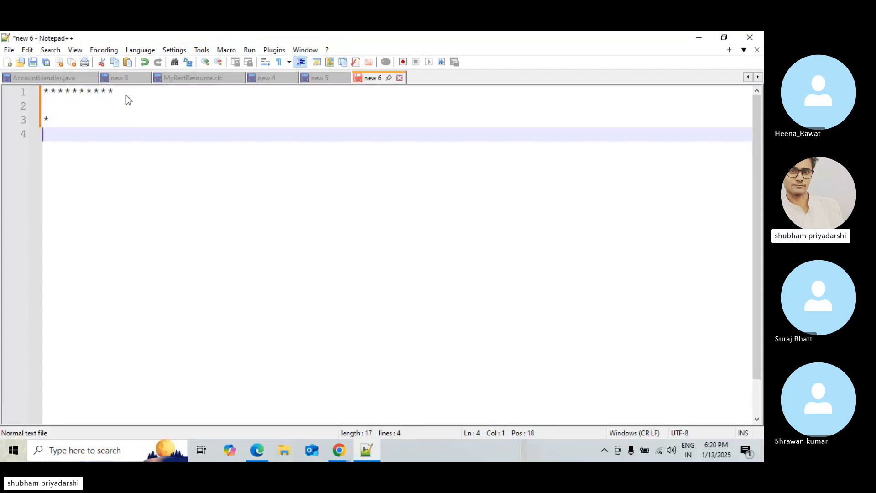
type("******")
key("Return")
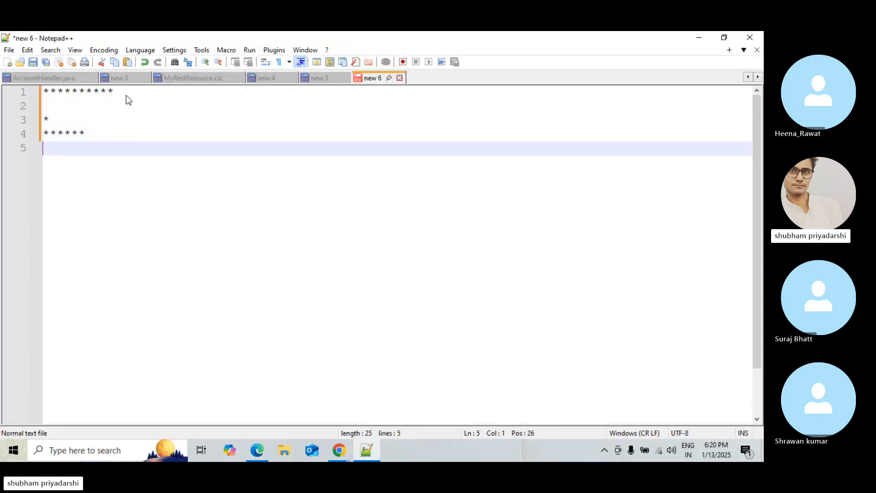
type("*******")
left_click_drag(94, 148, 44, 144)
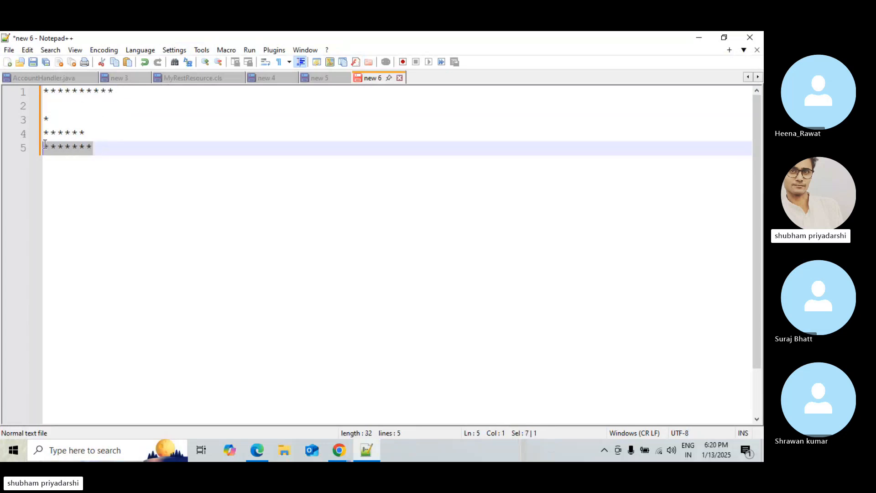
left_click(94, 147)
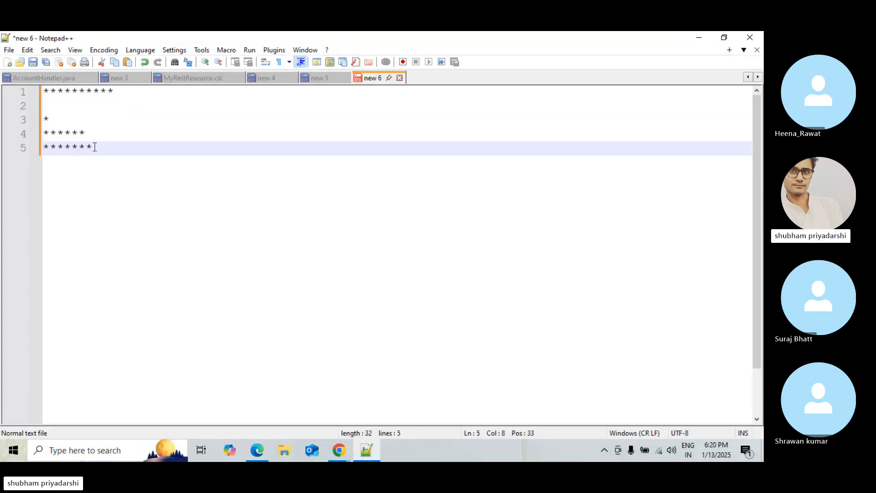
Write the loop header for(i=0;i<=3;i++) on a new line below the asterisks
key("Return")
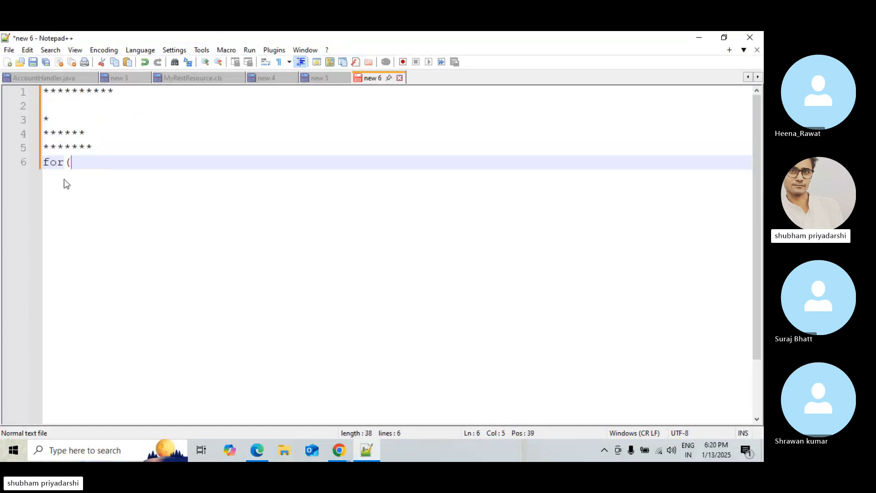
type("for(i=0;i<")
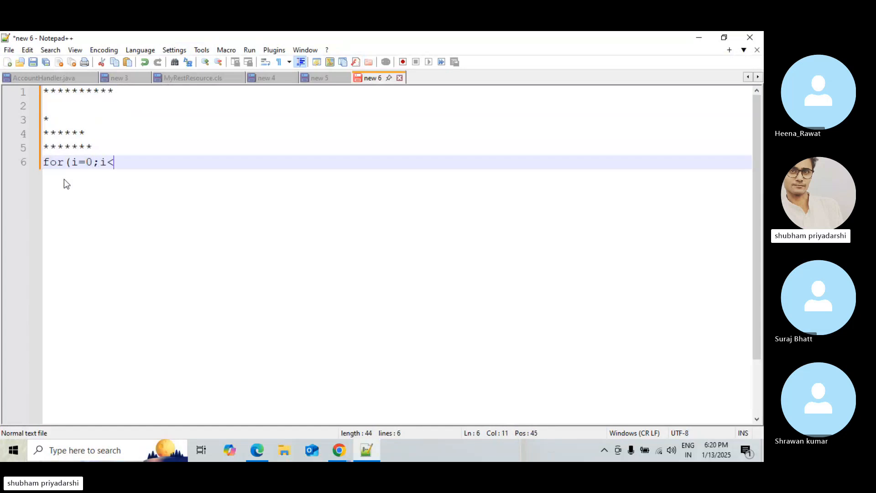
key("BackSpace")
key("BackSpace")
type("<=")
type("3")
type("'i++")
key("BackSpace")
key("BackSpace")
key("BackSpace")
key("BackSpace")
type(";")
type("t")
key("BackSpace")
type("i++)")
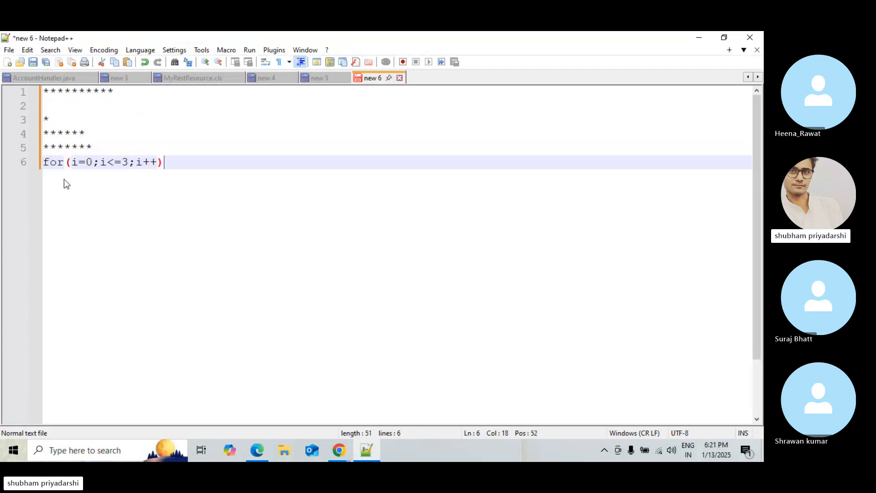
key("Return")
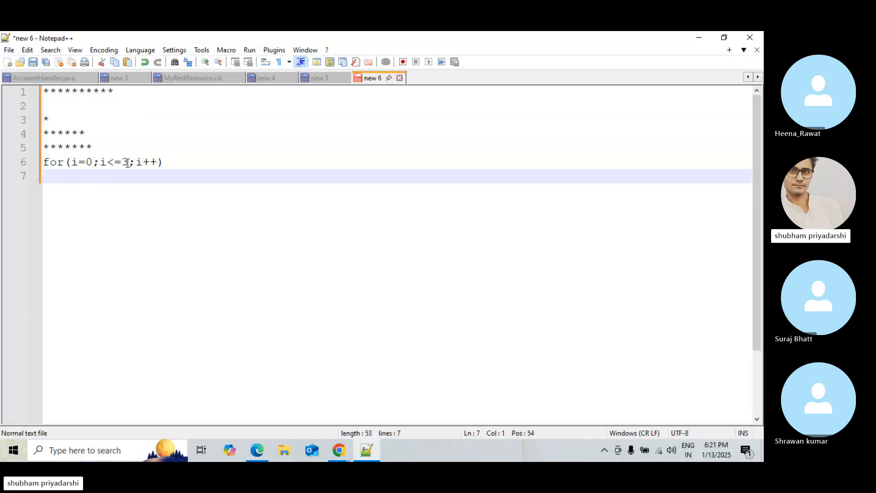
Change the loop's starting value from i=0 to i=1 in the for header
left_click_drag(129, 162, 102, 167)
left_click(91, 162)
key("BackSpace")
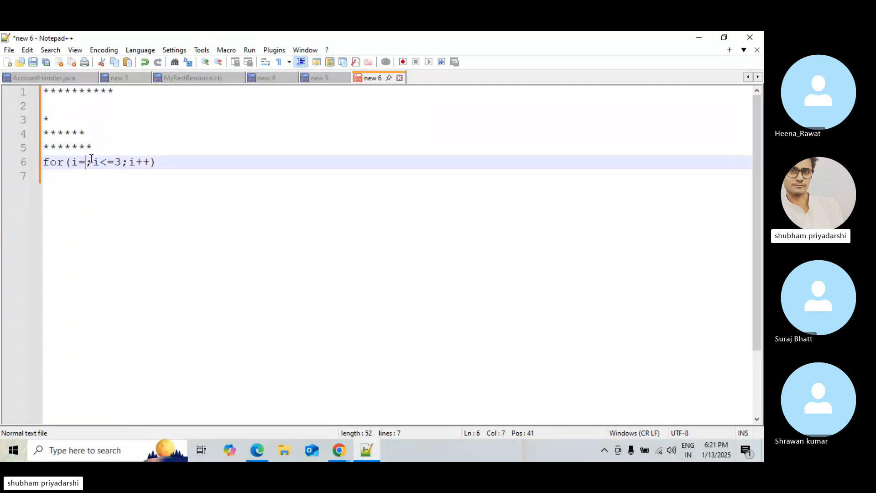
type("1")
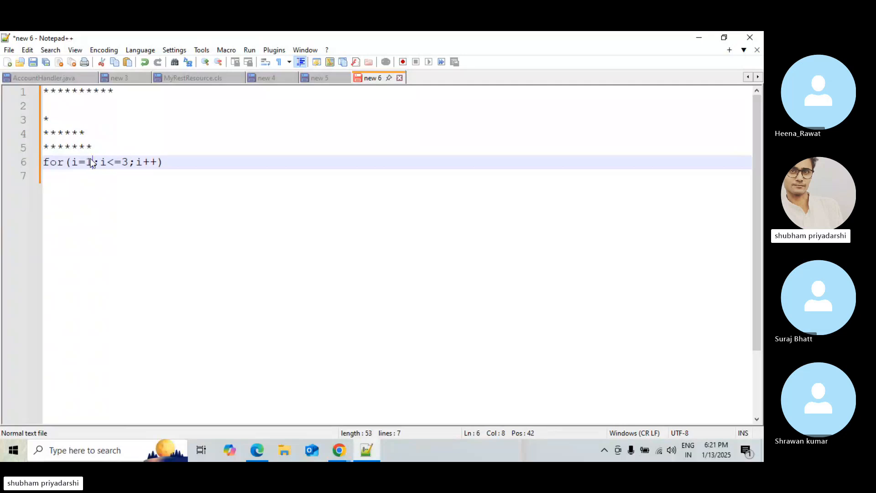
Annotate the single-star, 6-star and 7-star rows with iteration numbers 1, 2 and 3
left_click(58, 121)
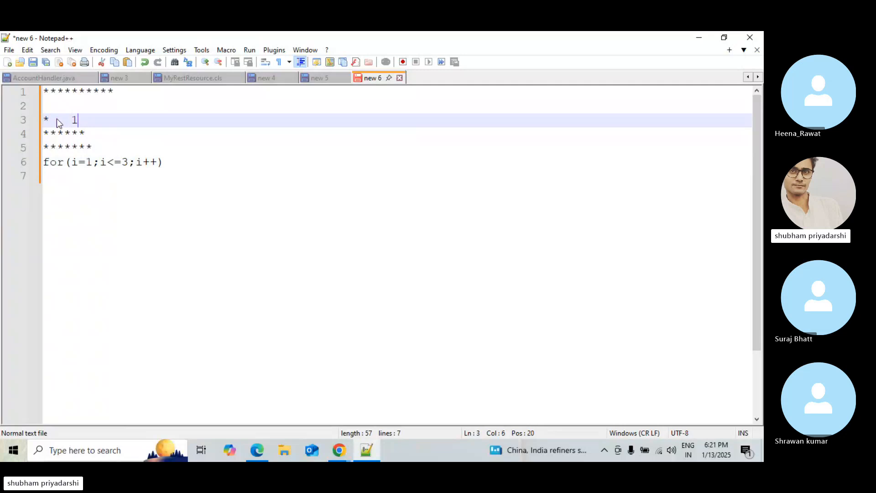
type("1")
left_click(94, 129)
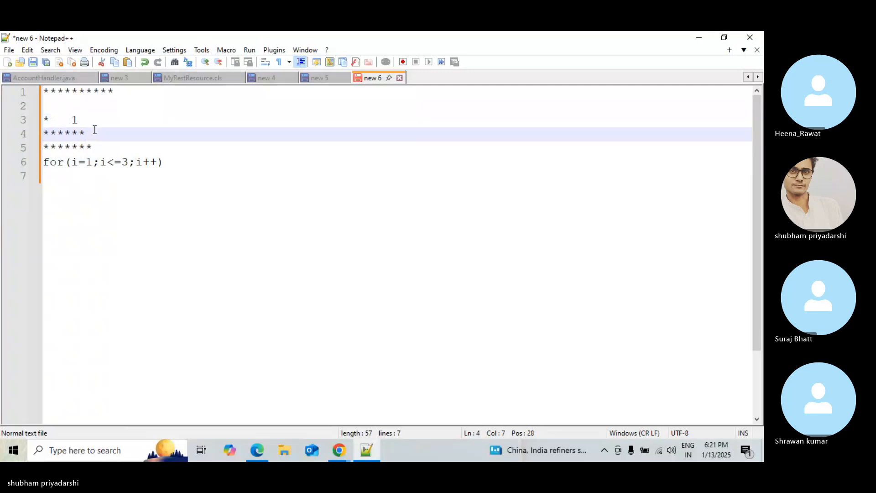
type("2")
key("Return")
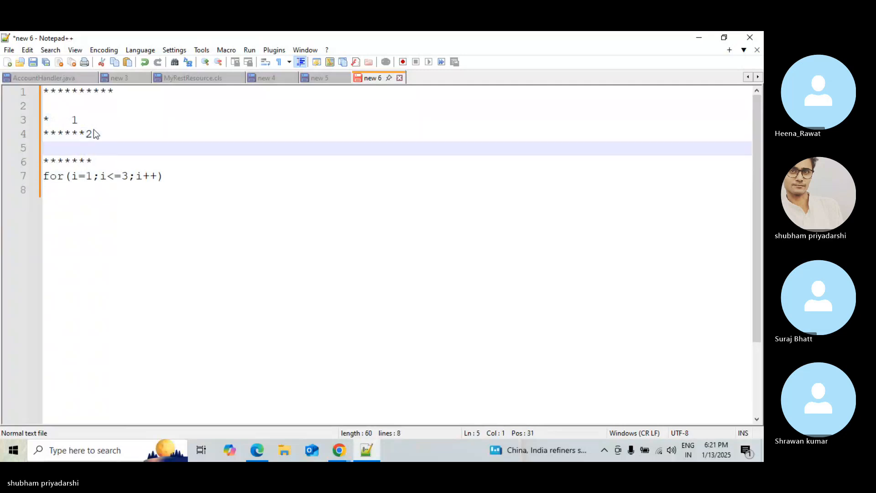
key("BackSpace")
left_click(109, 146)
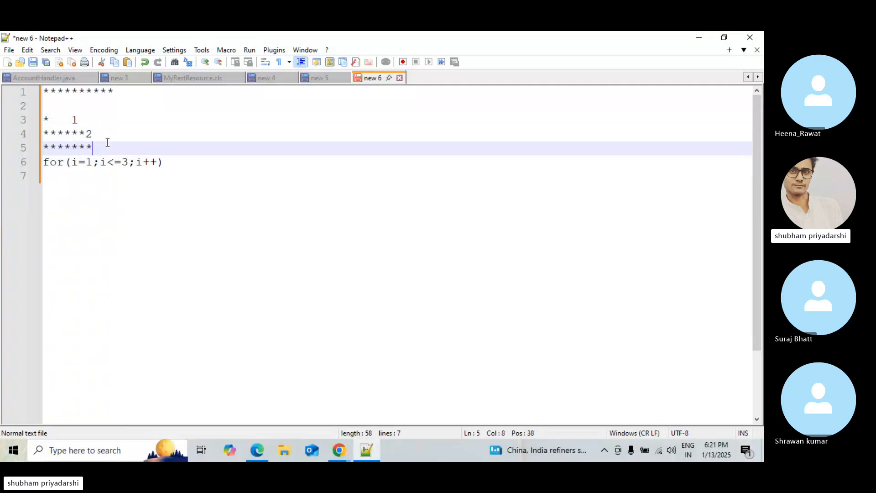
left_click(168, 159)
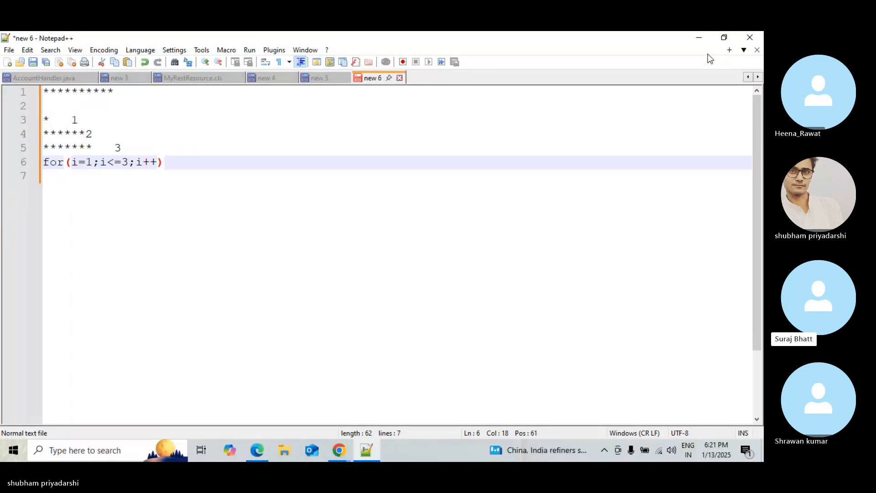
Review the tutorial's step on launching the activated flow as an action, including the flow name it uses
left_click(700, 40)
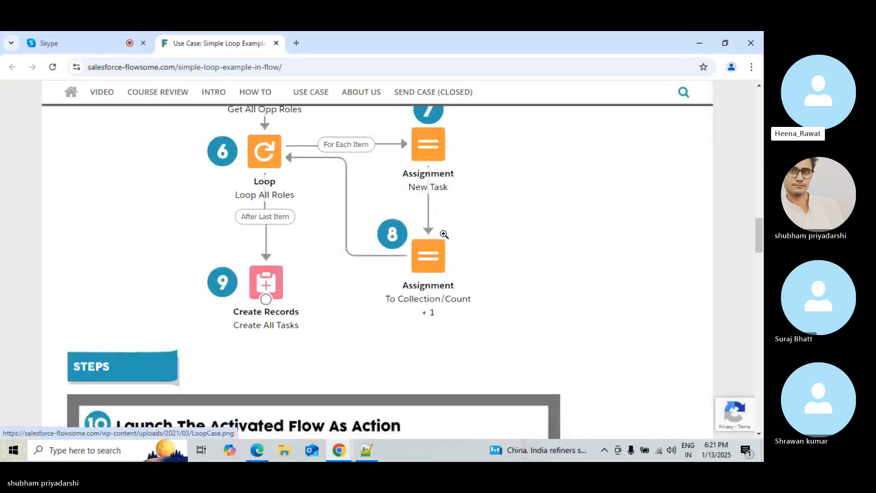
scroll(759, 226, "down", 4)
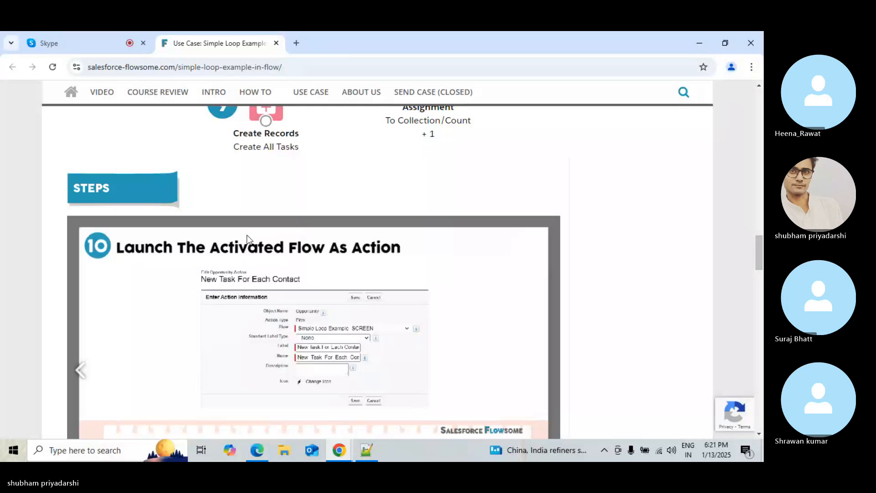
left_click(254, 451)
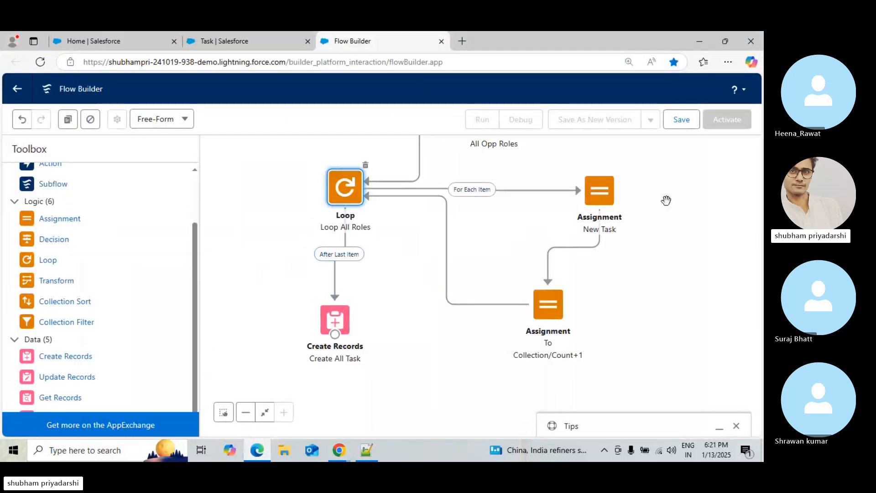
left_click(682, 118)
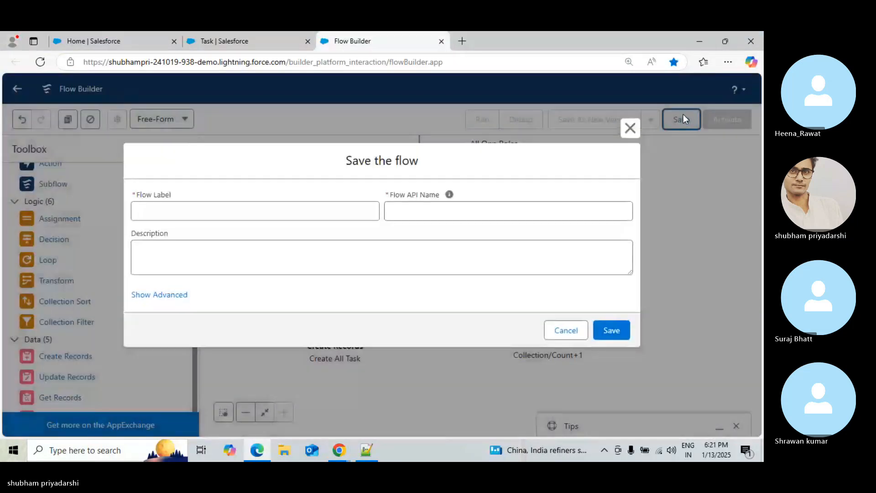
left_click(257, 456)
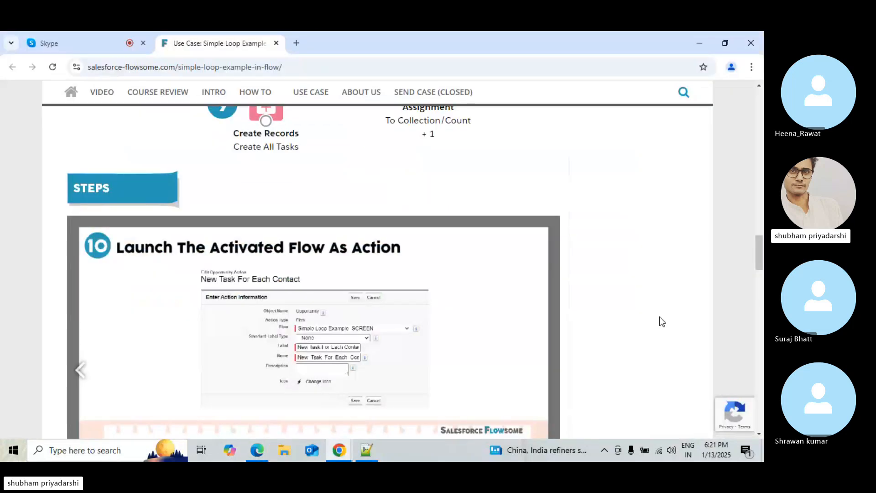
mouse_move(759, 252)
left_mouse_down()
mouse_move(761, 172)
mouse_move(761, 278)
mouse_move(762, 260)
left_mouse_up()
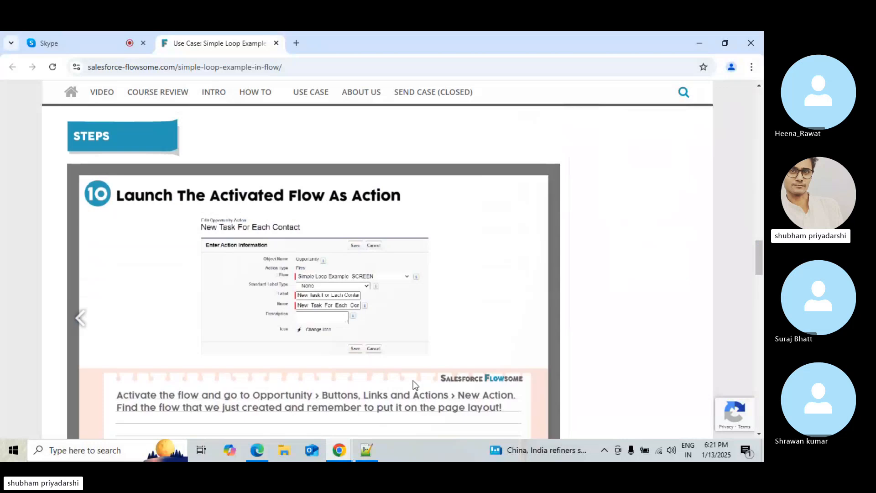
left_click(80, 33)
left_click(241, 41)
left_click(257, 450)
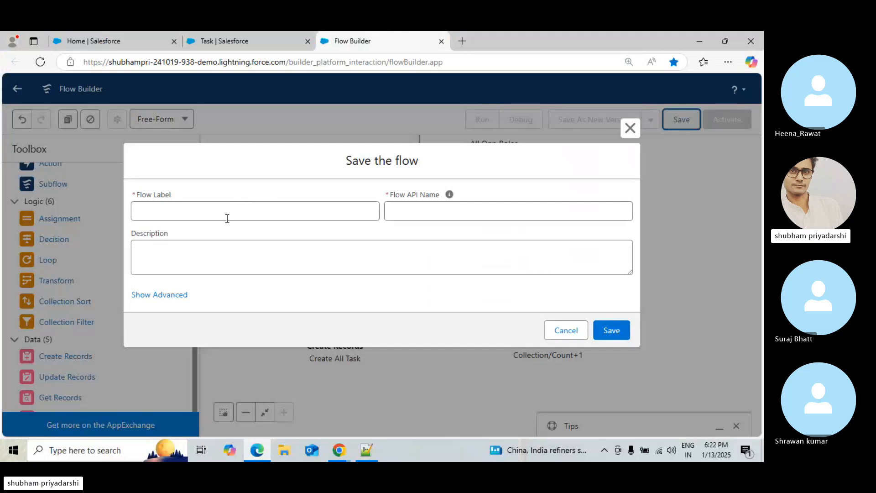
Save the flow with label Simple-Loop Example Screen and API name Simple_Loop_Example_Screen
left_click(227, 219)
type("Simp;e")
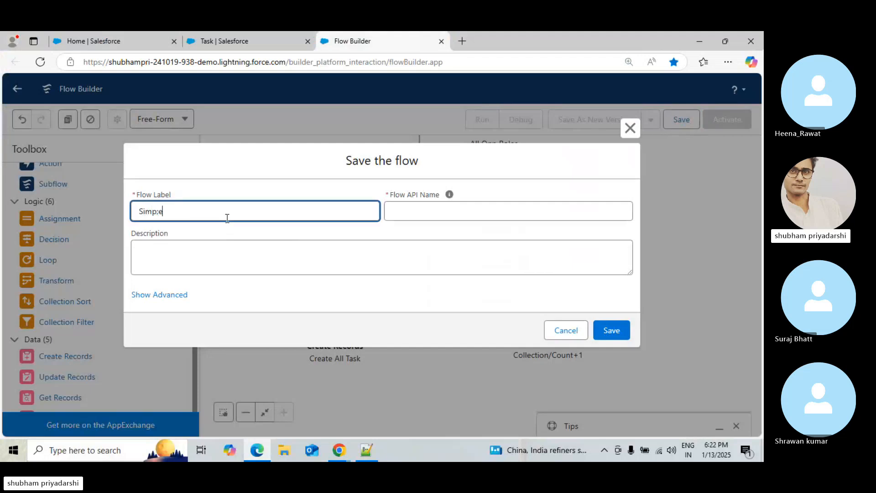
type("le")
type("-Lopp")
type("op")
key("BackSpace")
type("Exa,p")
type("mple")
type(" Scre")
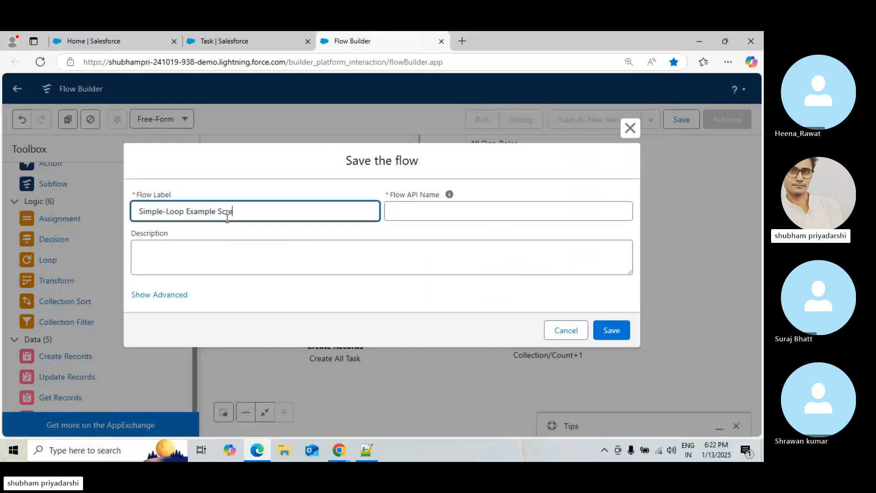
type("en")
left_click(416, 216)
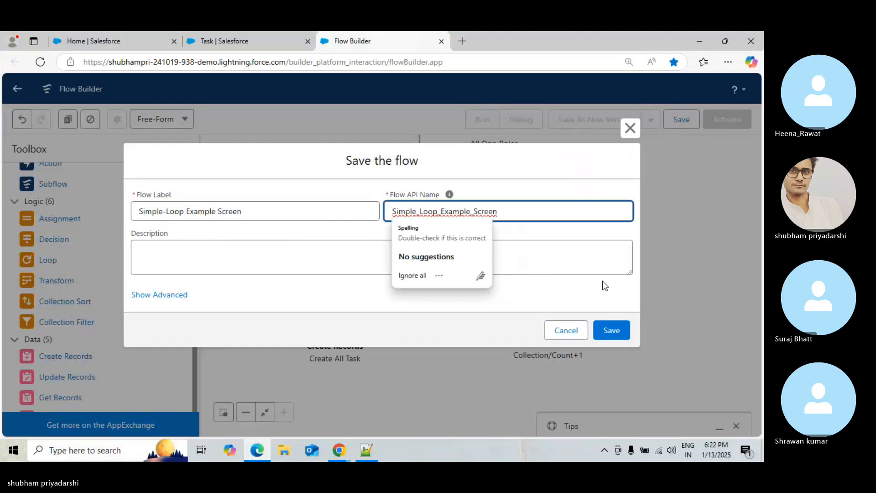
left_click(612, 328)
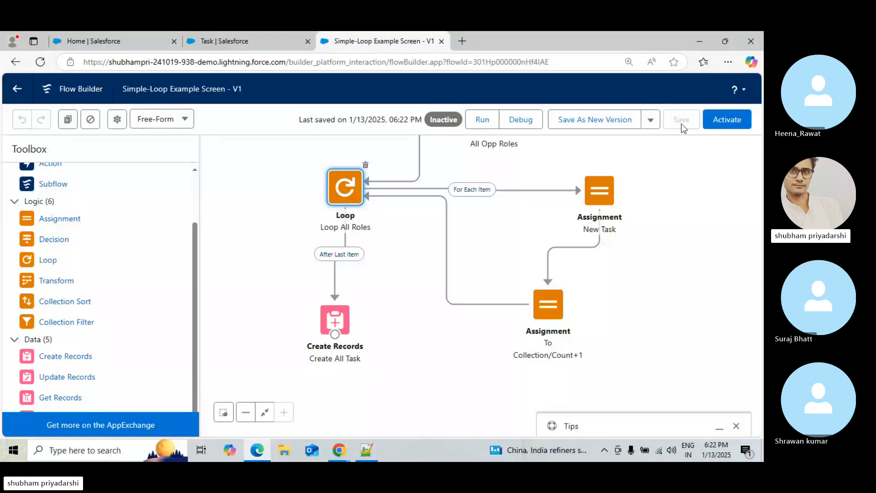
Activate the saved flow
left_click(716, 123)
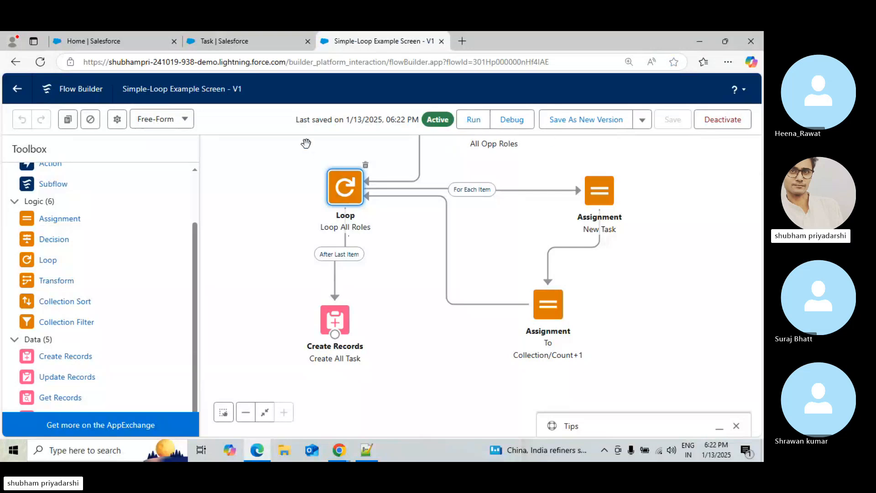
left_click(280, 37)
left_click(89, 33)
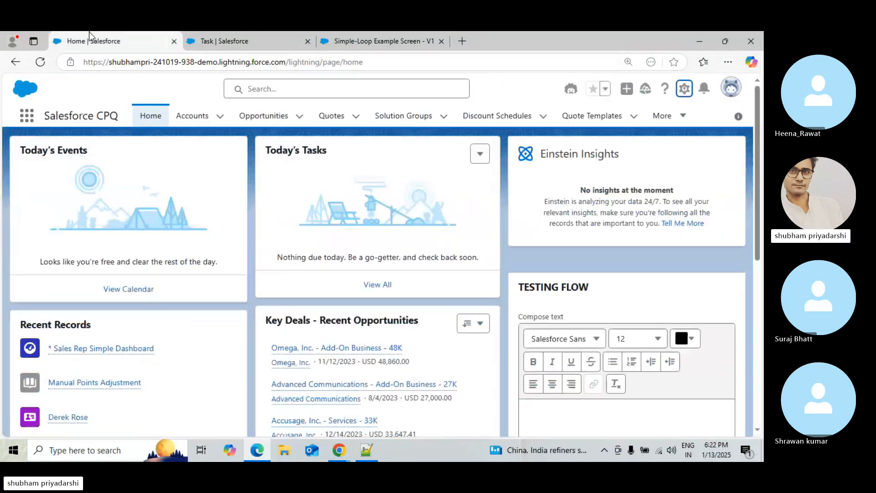
Open the Object Manager in Setup
left_click(222, 40)
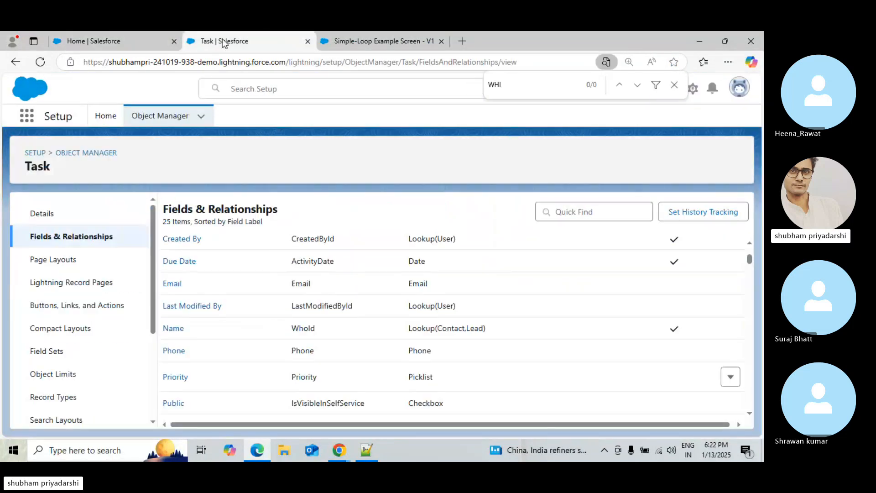
left_click(118, 116)
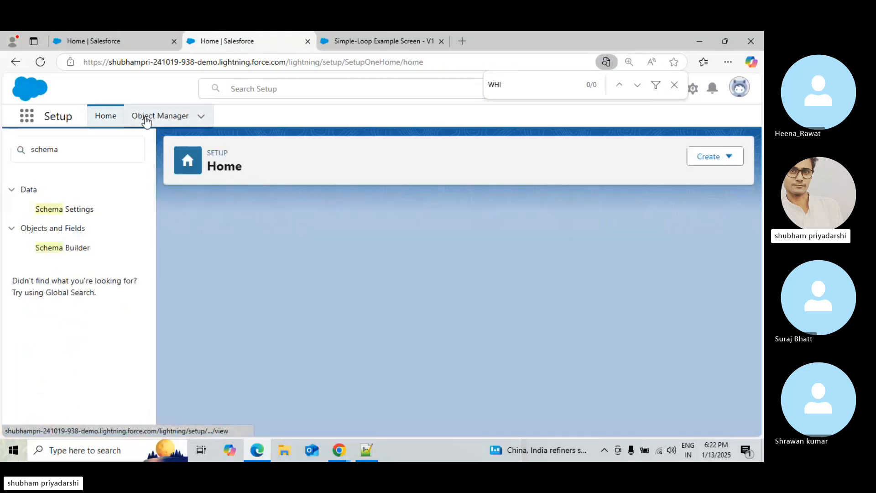
left_click(146, 119)
Find the Opportunity object and start a new action under its Buttons, Links, and Actions
left_click(338, 450)
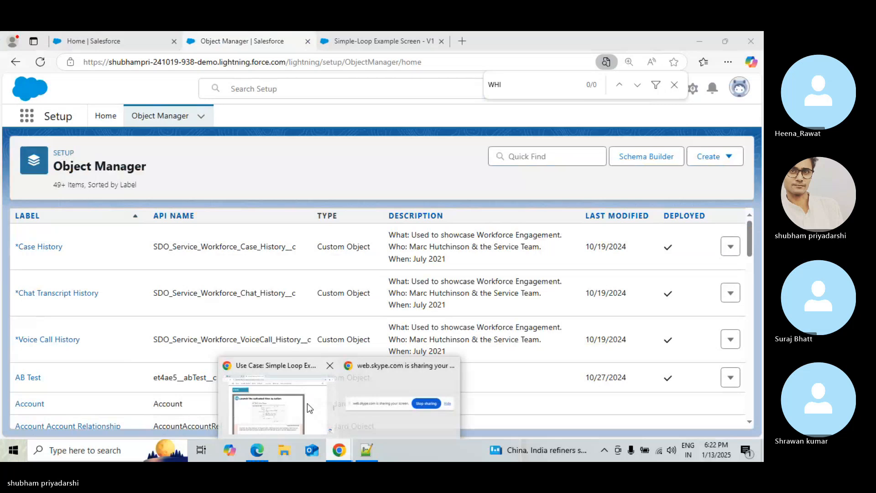
left_click(308, 403)
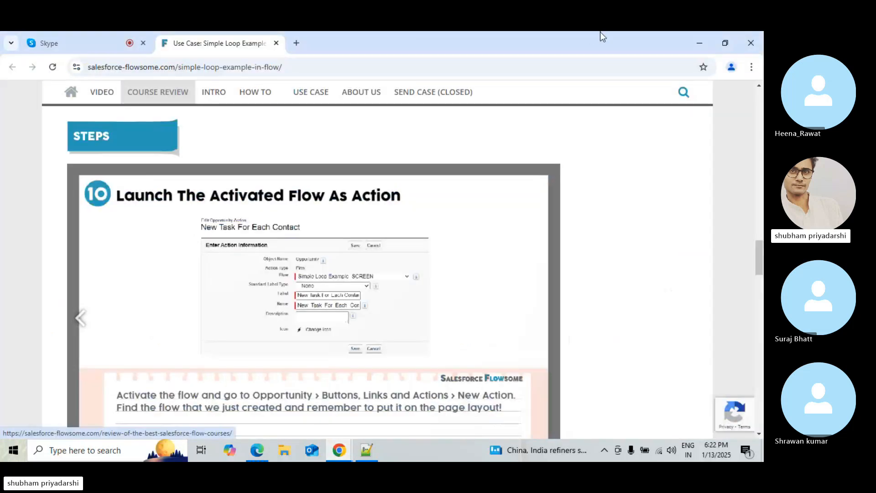
left_click(698, 44)
left_click(524, 156)
type("Opp")
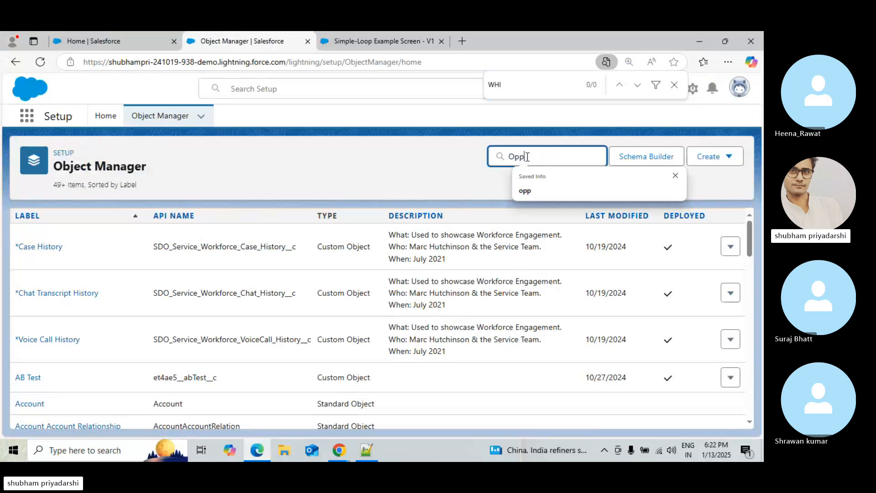
type("ortunity")
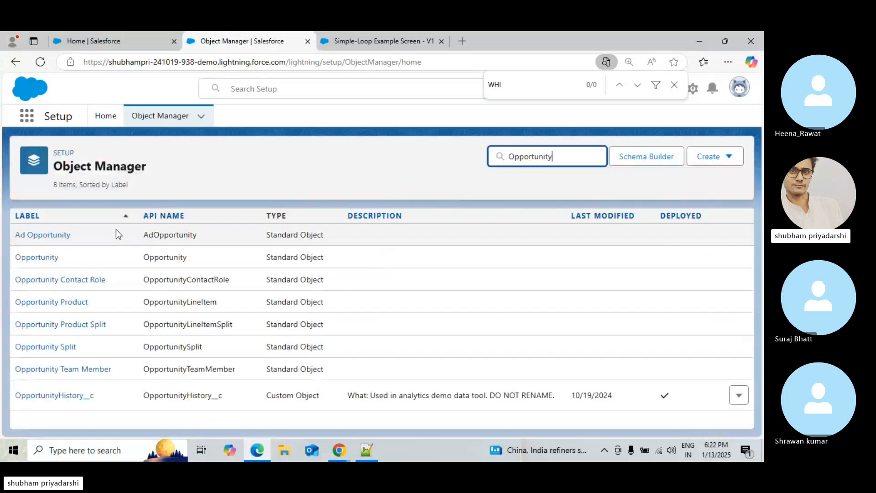
left_click(29, 261)
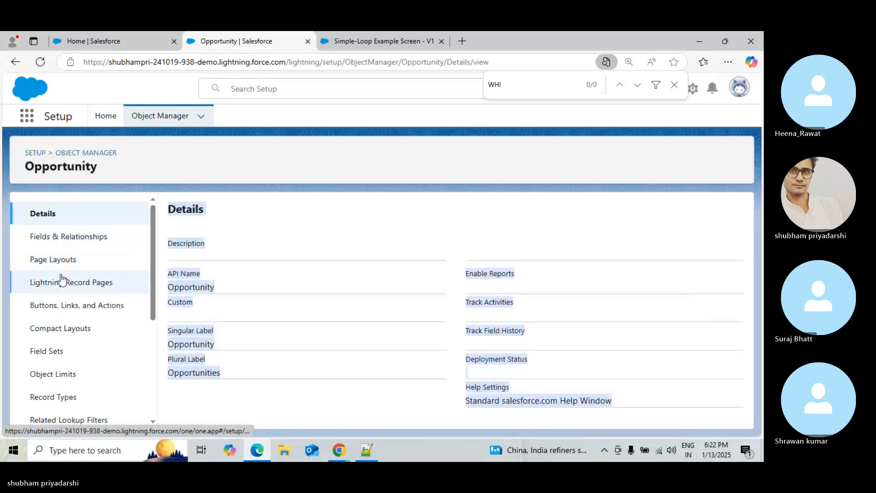
left_click(55, 305)
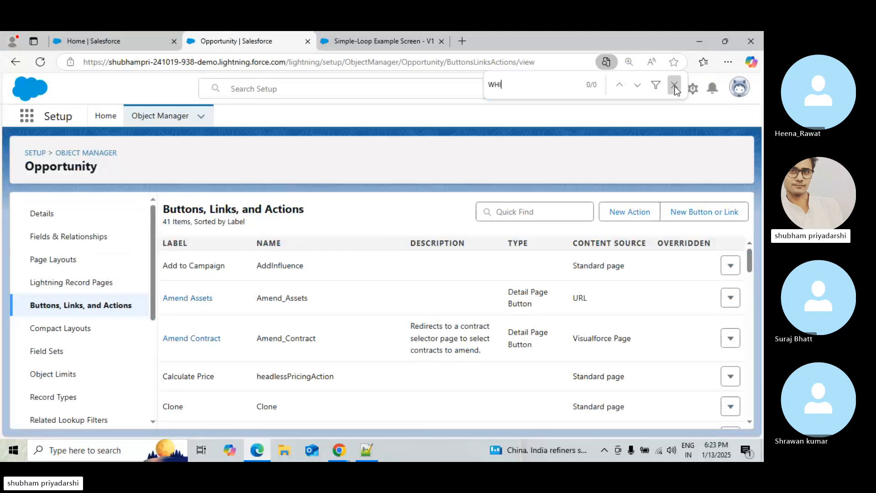
left_click(674, 85)
left_click(629, 211)
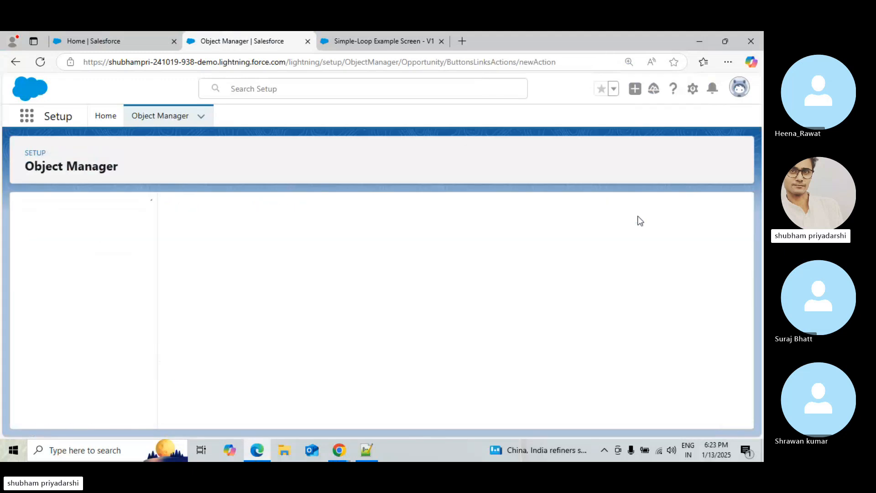
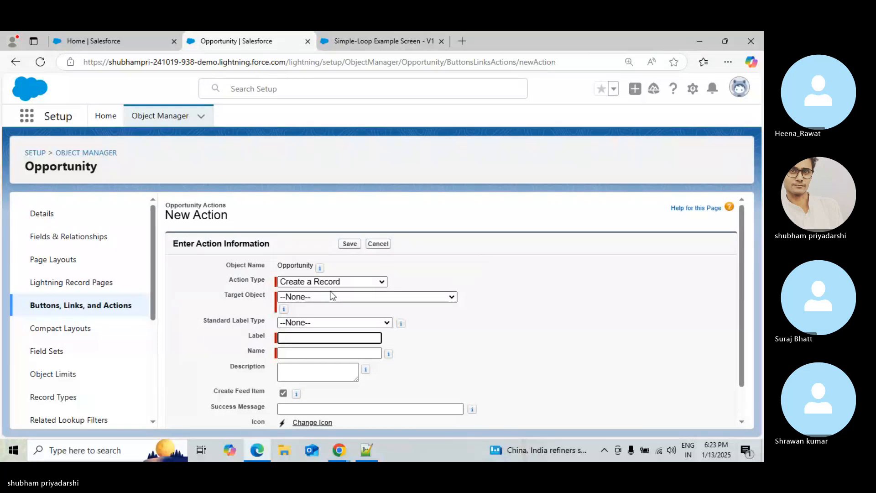
Set the action type to Flow and scroll through the flow list looking for the loop flow
left_click(349, 283)
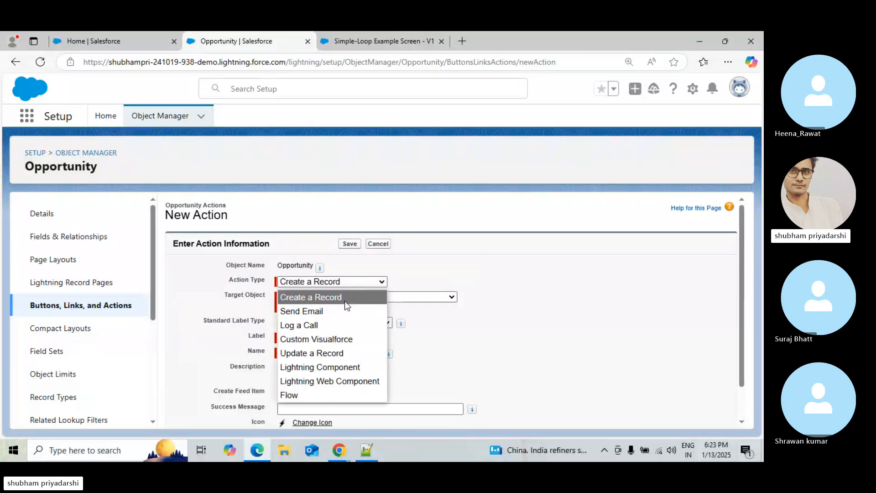
left_click(313, 395)
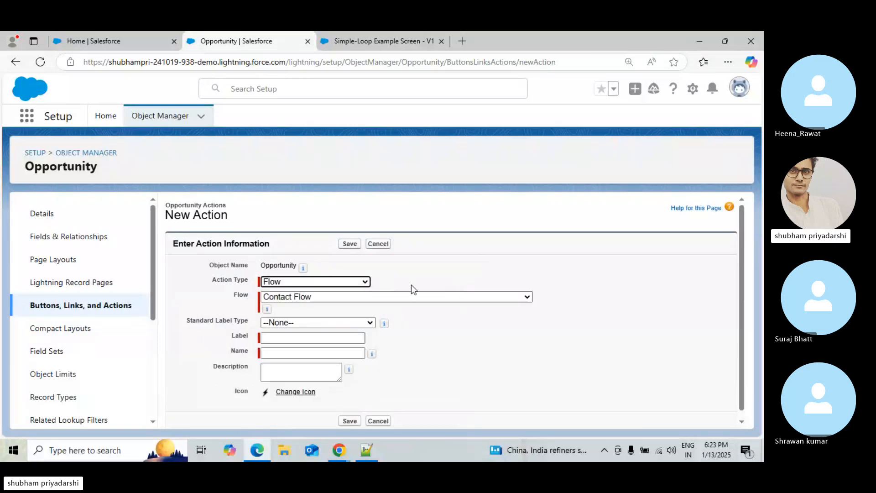
left_click(413, 297)
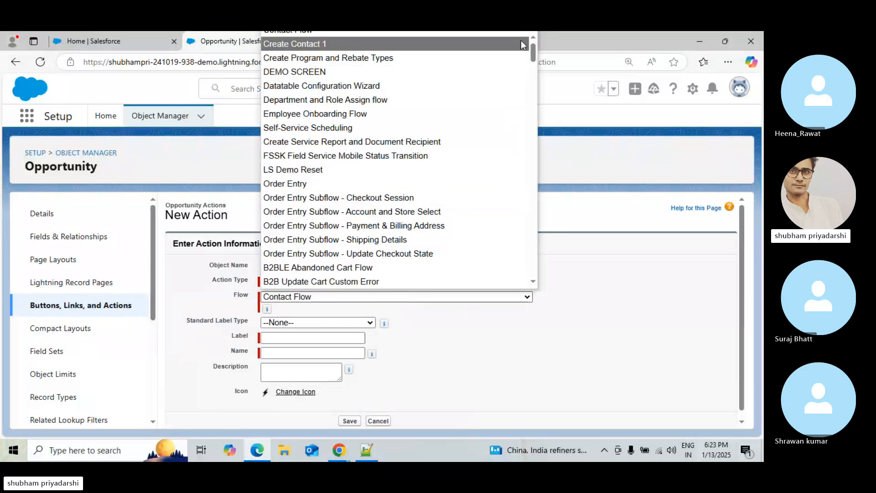
left_click_drag(531, 49, 538, 187)
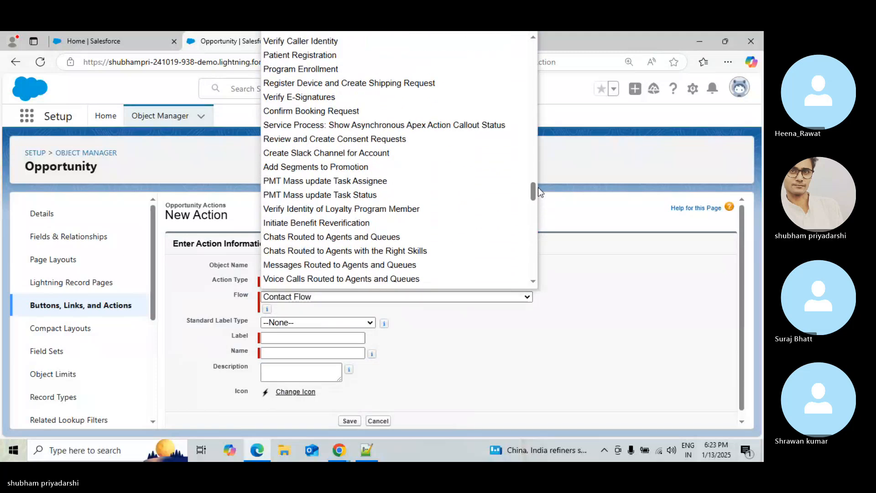
Compare the flow's name in the Flow Builder tab with the flow list
key("ctrl+f")
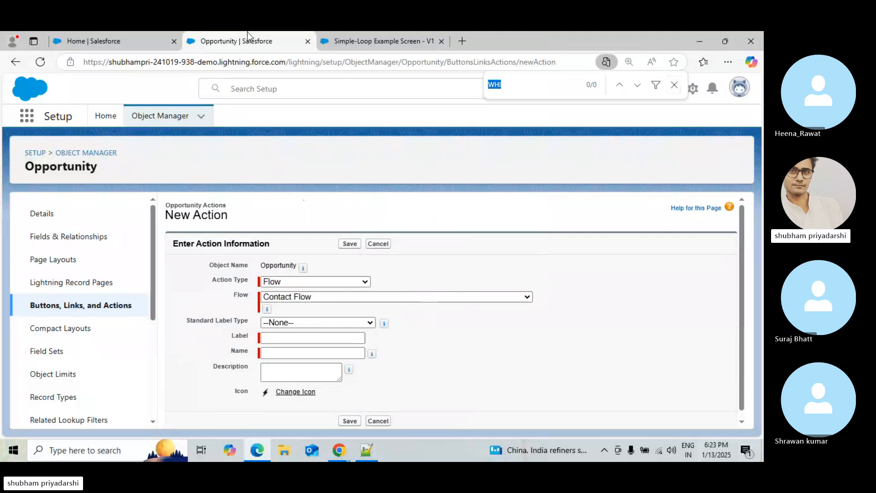
left_click(406, 32)
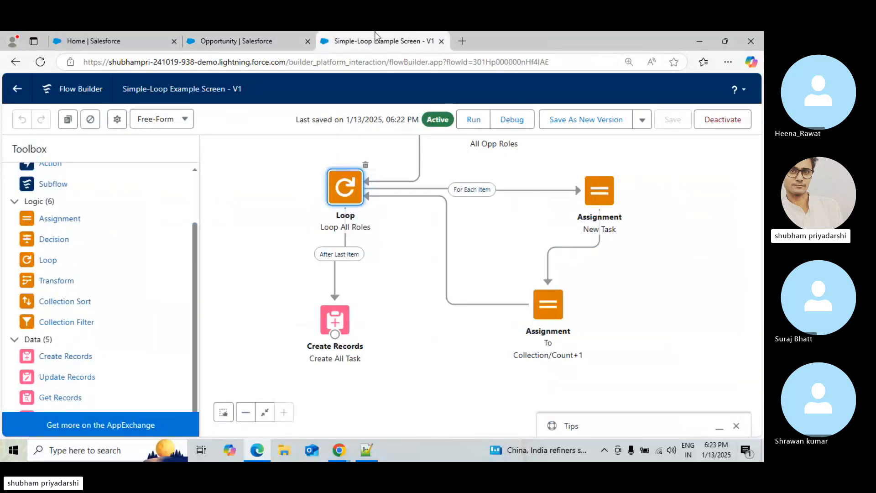
left_click_drag(123, 88, 144, 88)
left_click(241, 32)
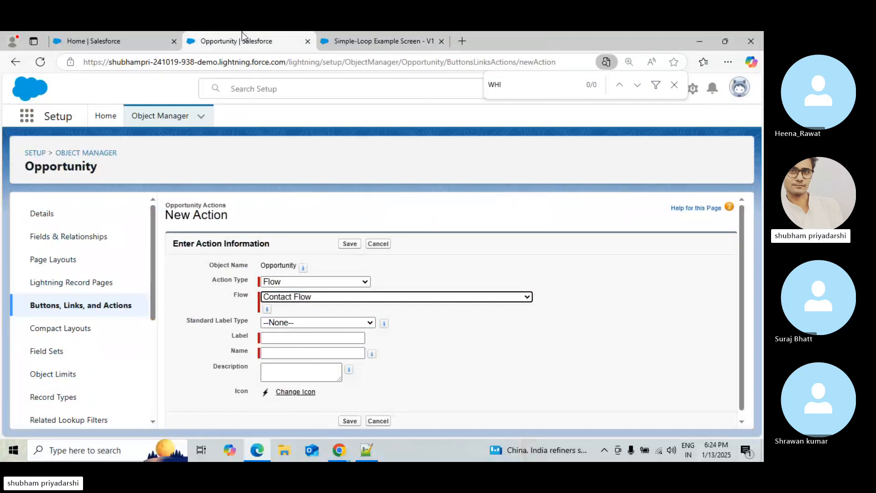
left_click(376, 299)
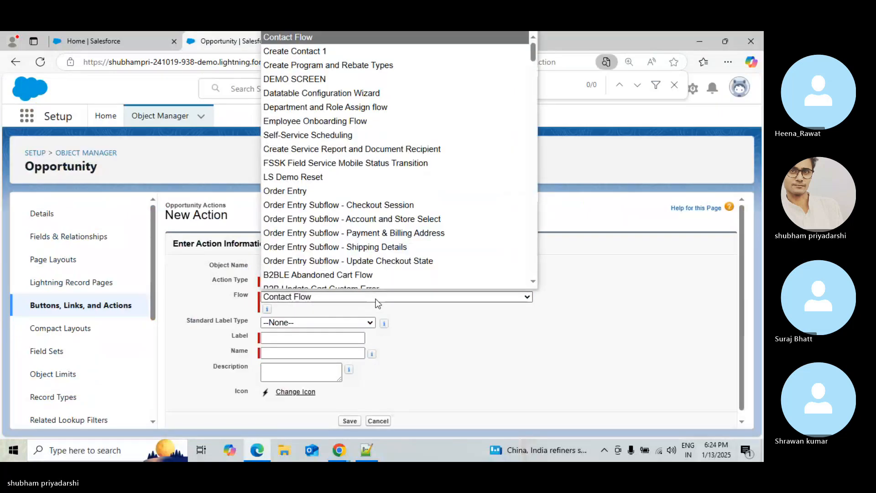
left_click_drag(533, 57, 535, 95)
left_click_drag(534, 94, 531, 224)
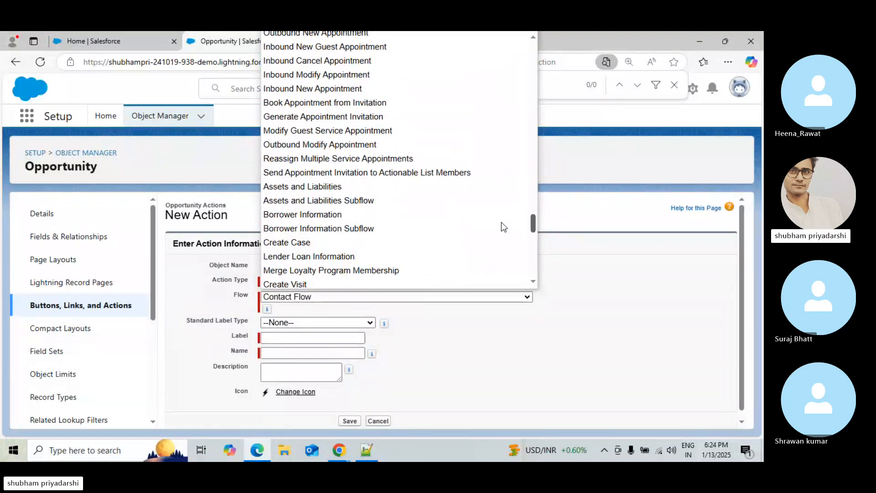
left_click(34, 65)
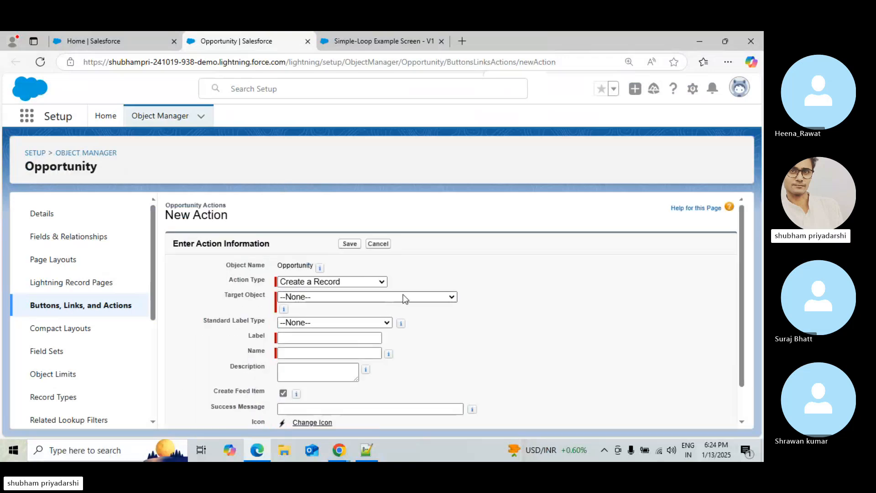
Set the new action's type to Flow and scroll through the flow list for the loop flow
left_click(335, 283)
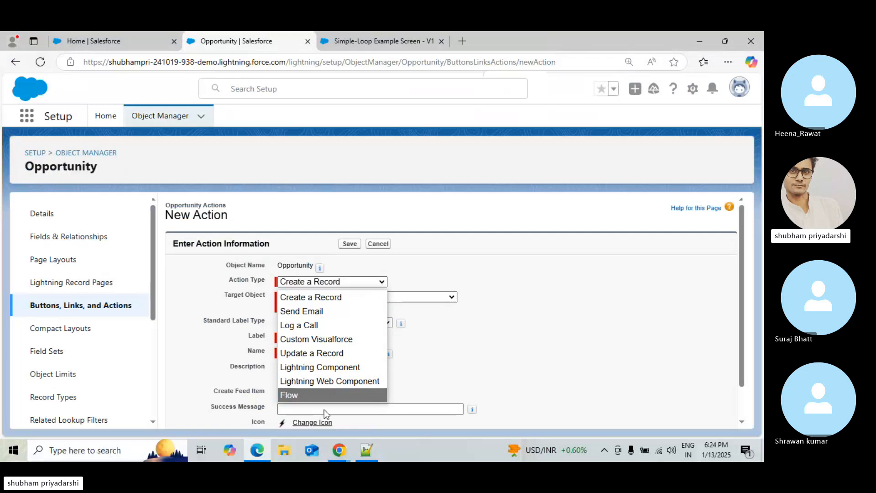
left_click(331, 395)
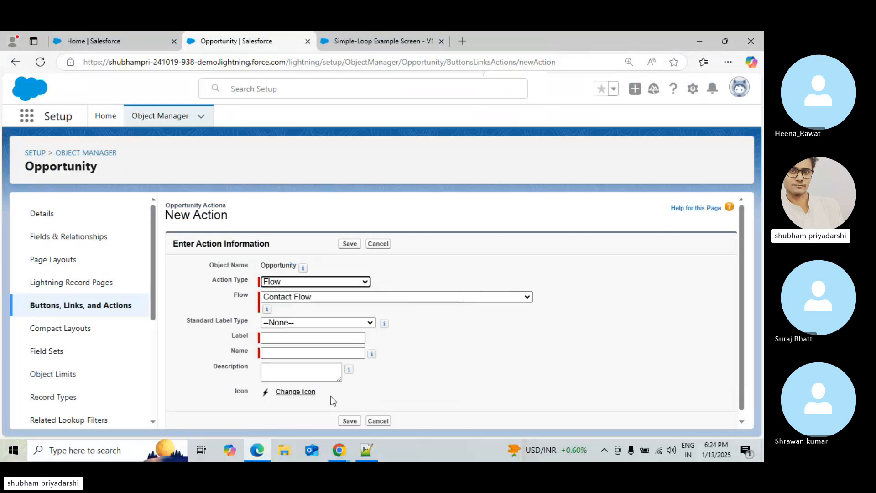
left_click(442, 300)
scroll(442, 282, "down", 1)
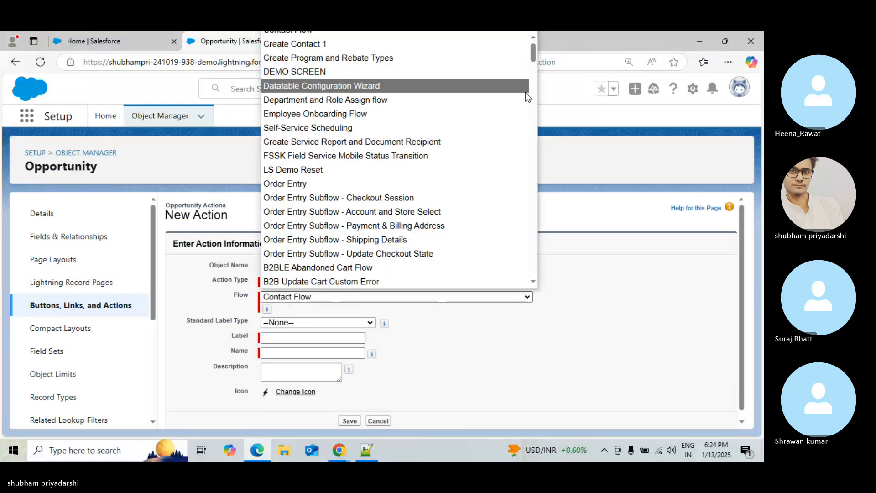
left_click_drag(533, 51, 540, 139)
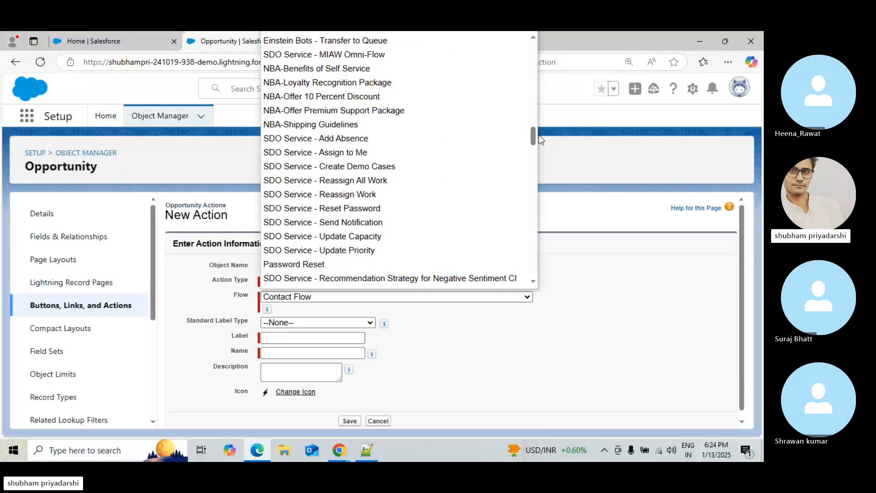
left_click(545, 172)
left_click(438, 297)
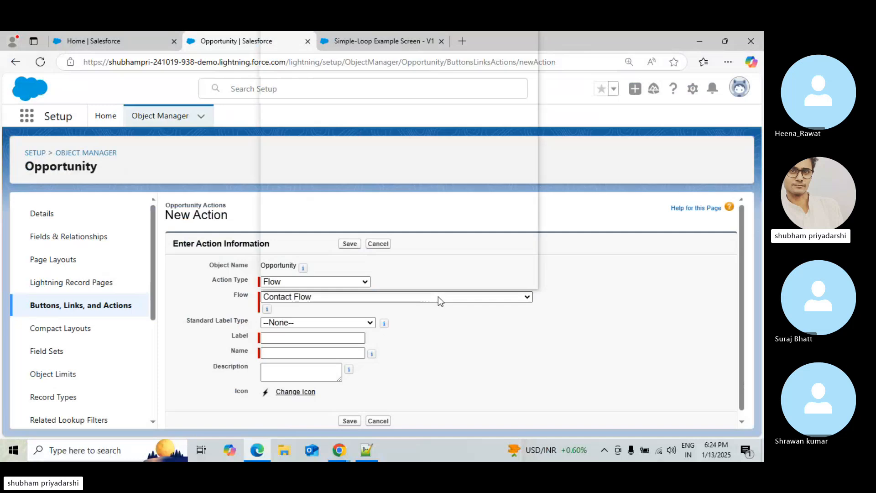
mouse_move(532, 57)
left_mouse_down()
mouse_move(536, 275)
mouse_move(534, 47)
left_mouse_up()
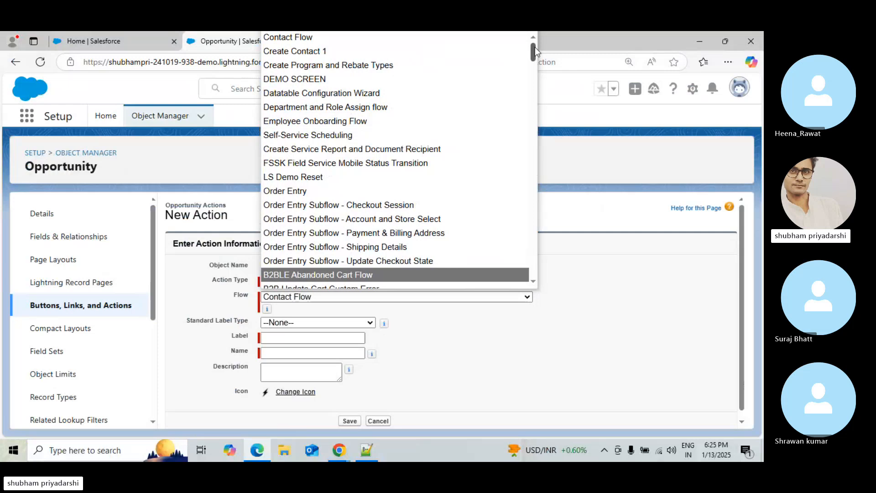
Open the reference use case page in Chrome to check the expected New Action settings
key("ctrl+f")
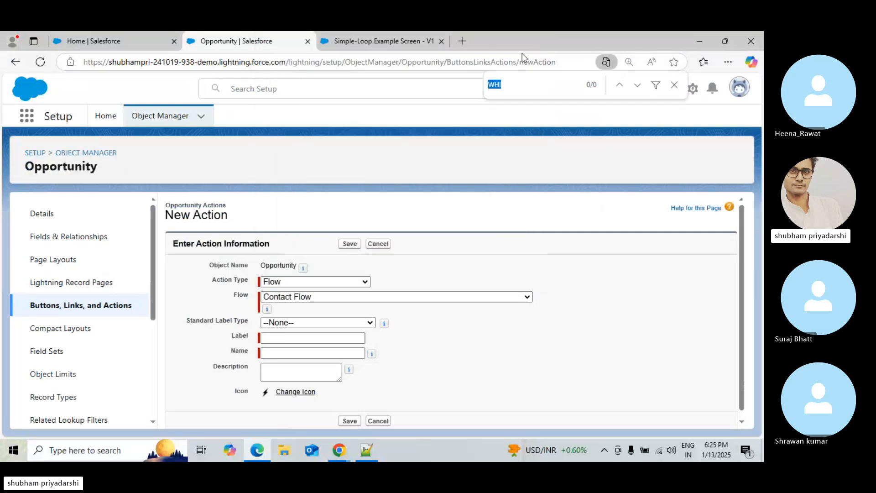
left_click(354, 40)
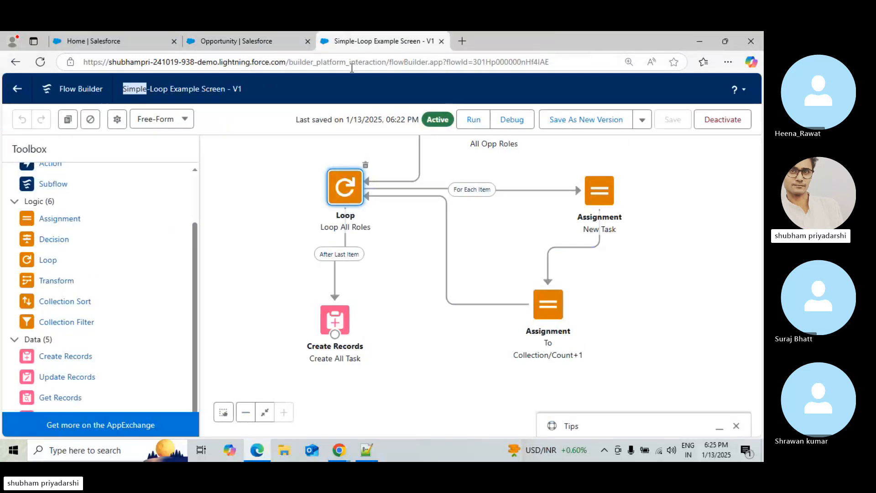
left_click(253, 456)
left_click(252, 456)
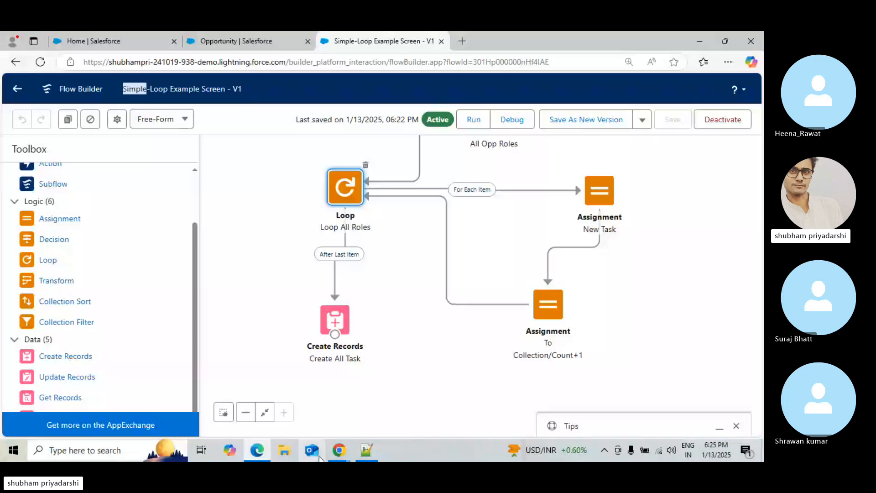
mouse_move(338, 450)
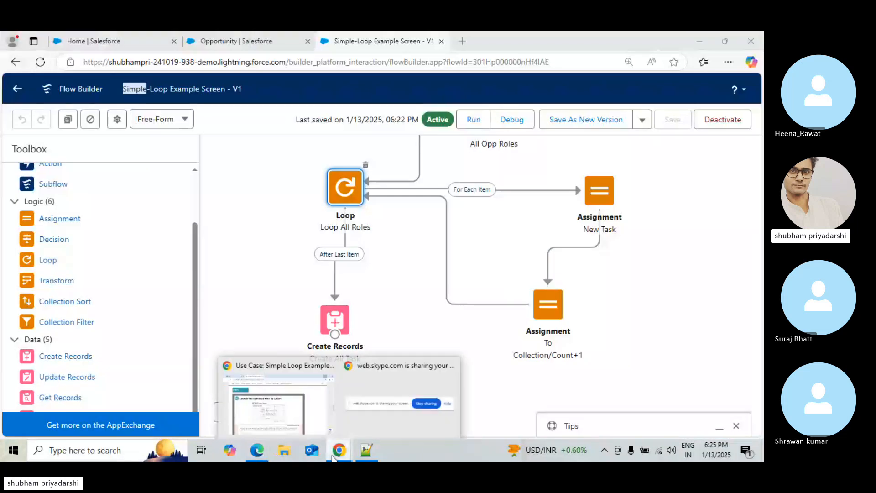
left_click(270, 395)
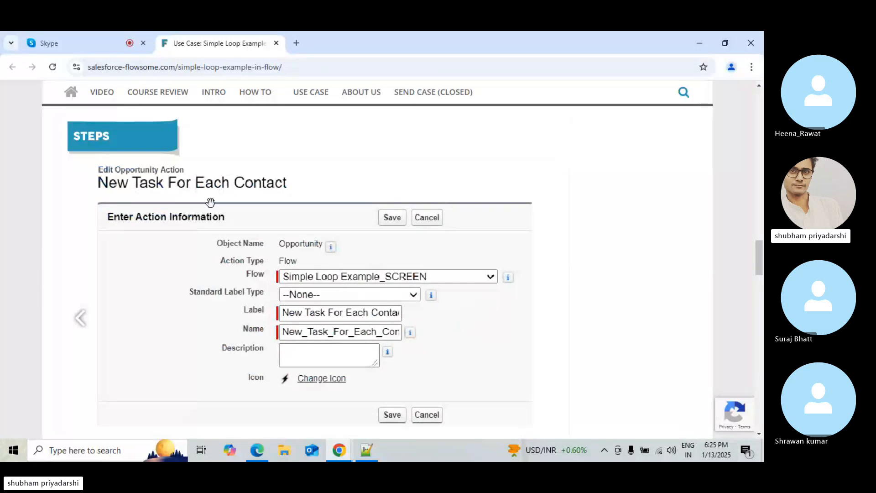
left_click(103, 33)
left_click(227, 40)
left_click(699, 43)
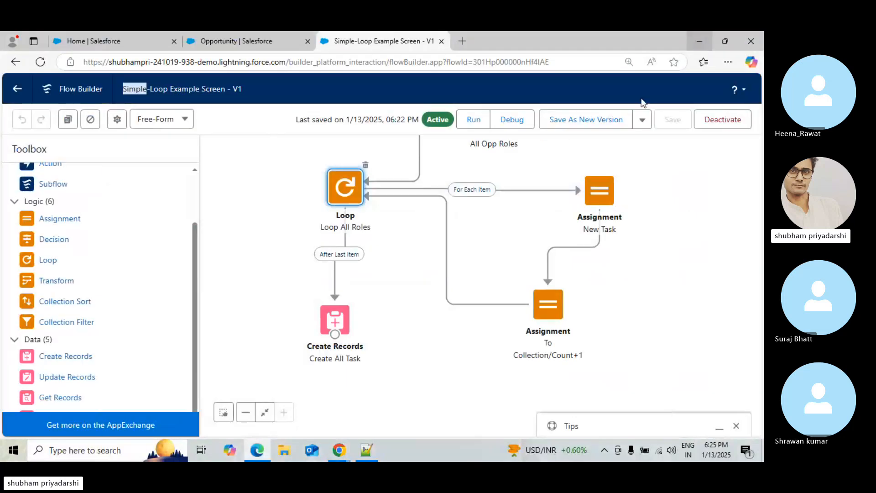
left_click(708, 41)
mouse_move(339, 451)
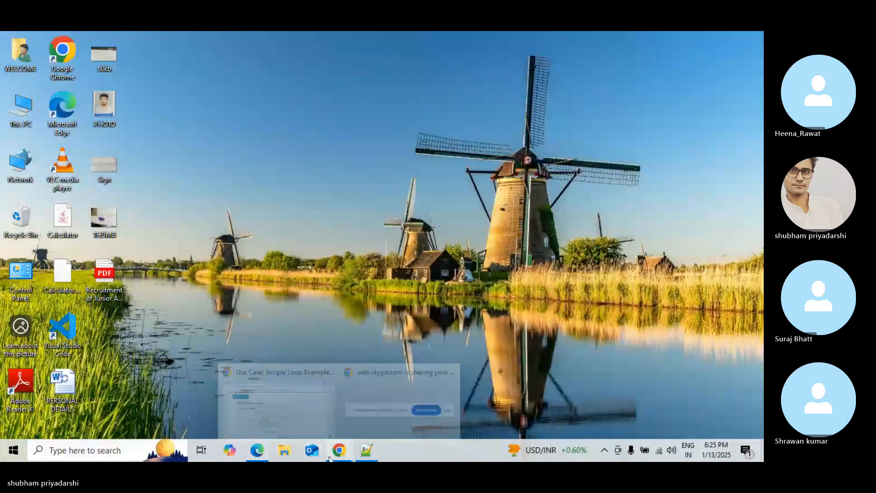
Switch to the Skype call and unmute the microphone
left_click(299, 416)
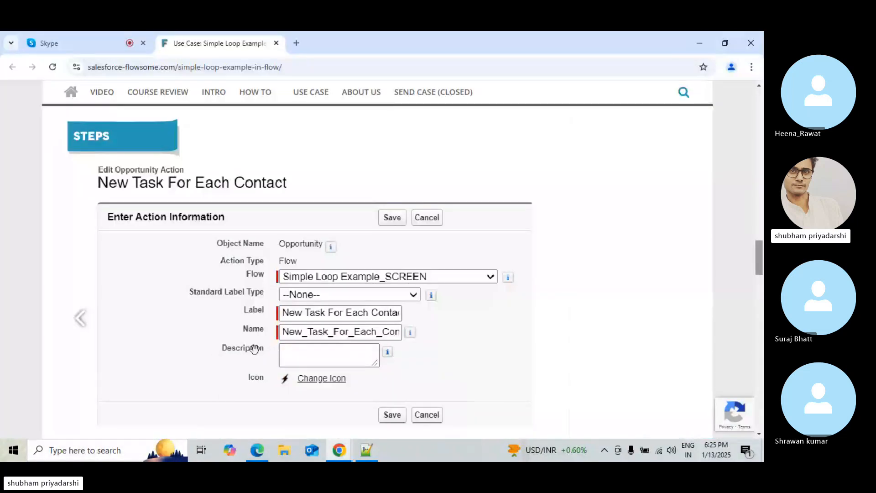
left_click(87, 33)
left_click(39, 232)
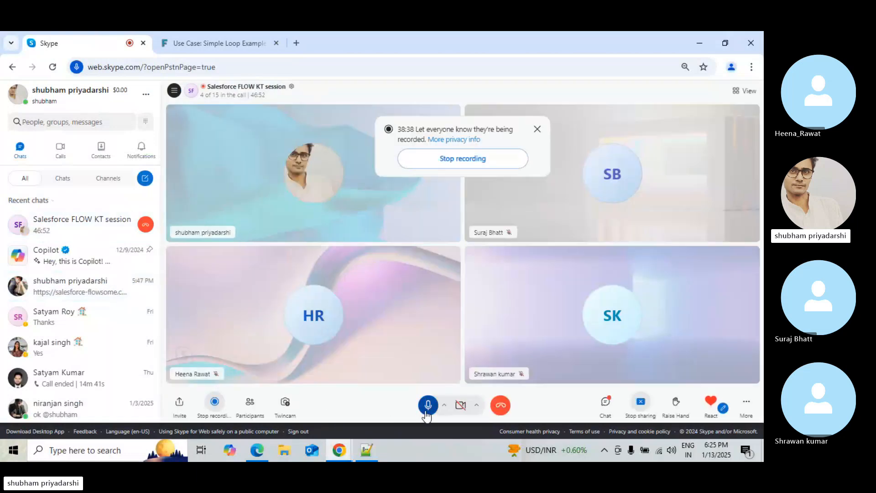
left_click(426, 407)
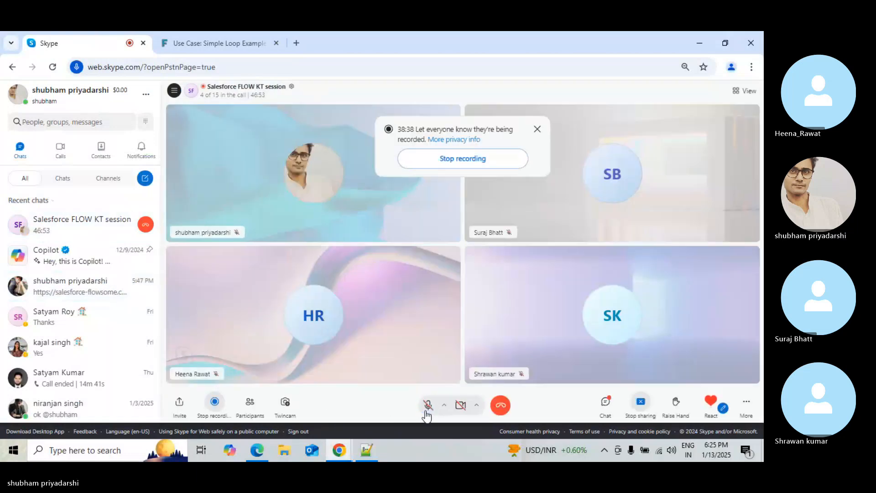
left_click(700, 39)
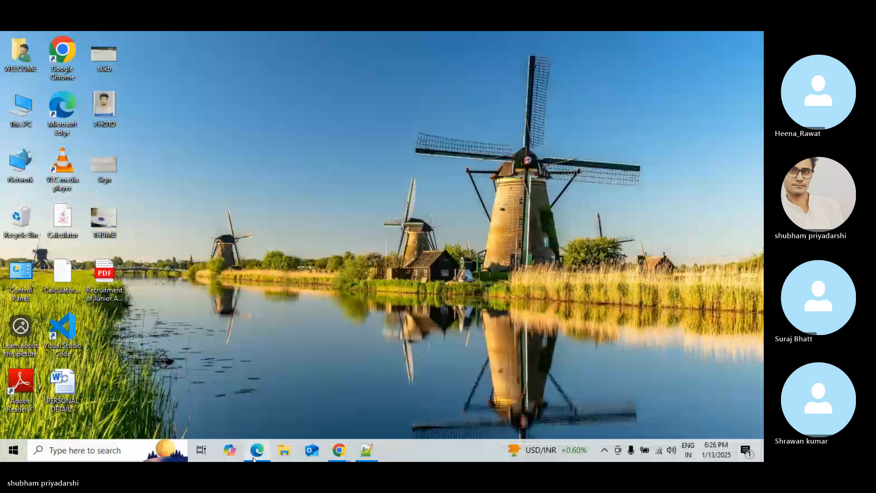
left_click(254, 458)
mouse_move(330, 450)
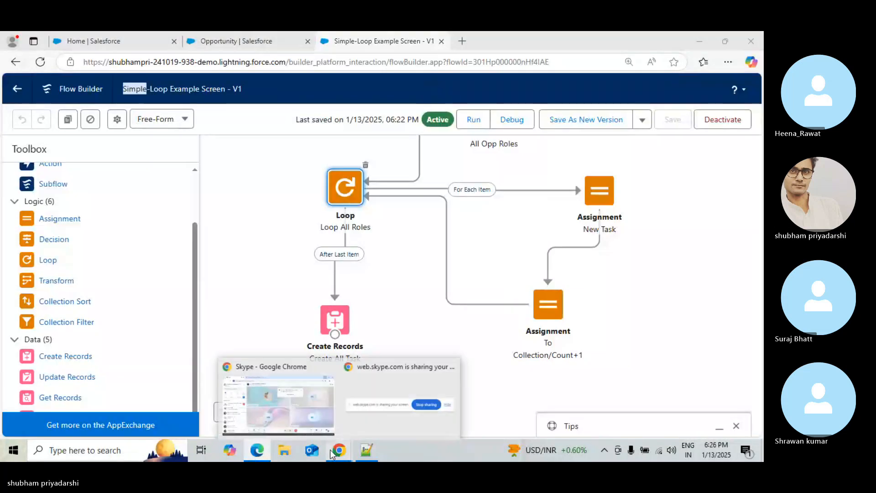
left_click(282, 411)
left_click(231, 32)
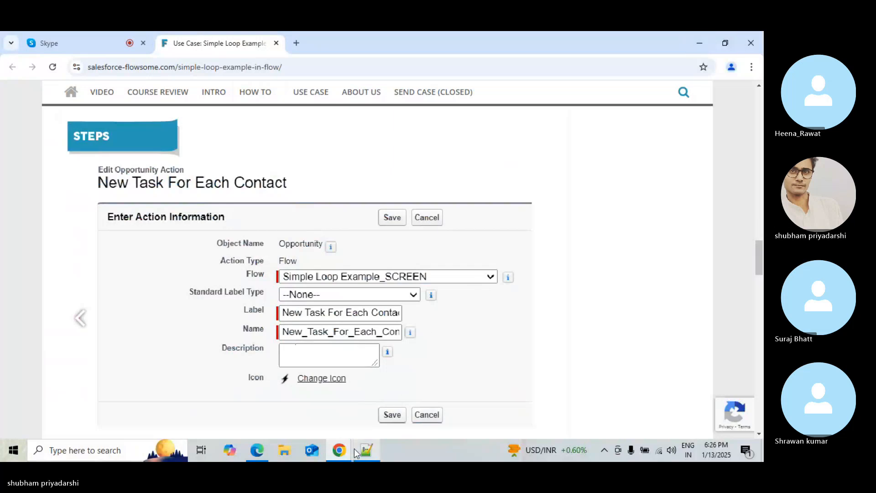
left_click(262, 449)
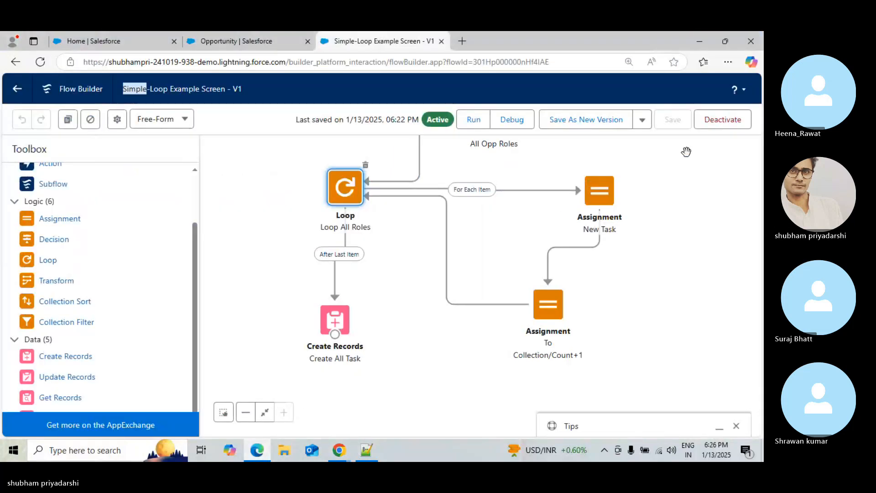
Save the flow as a new version, removing the hyphen so the label reads Simple Loop Example Screen
left_click(627, 118)
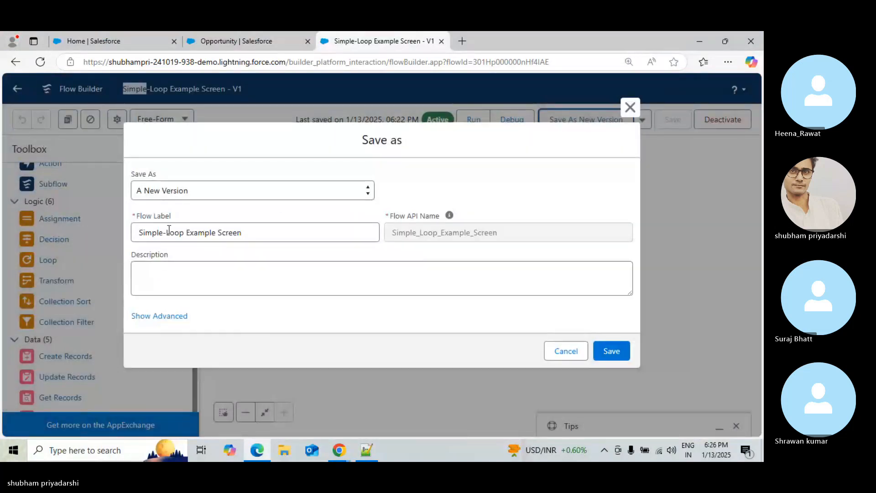
left_click(167, 231)
key("BackSpace")
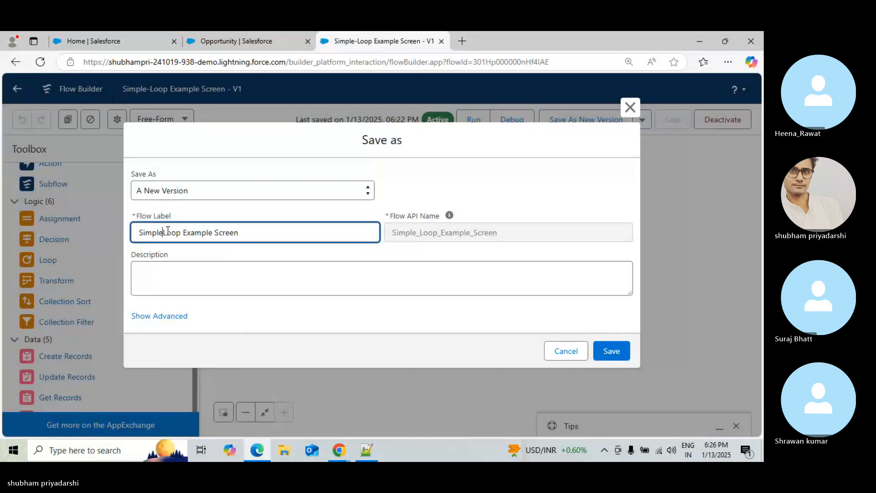
left_click(612, 350)
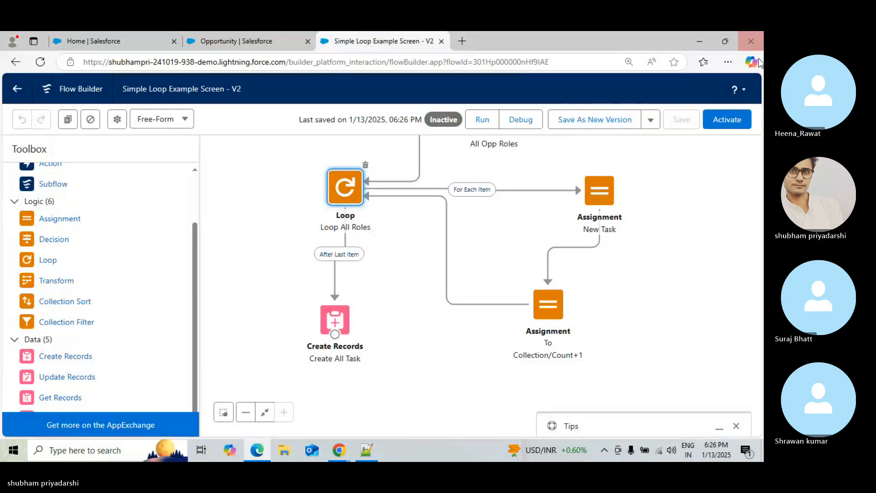
Activate the new flow version
left_click(727, 120)
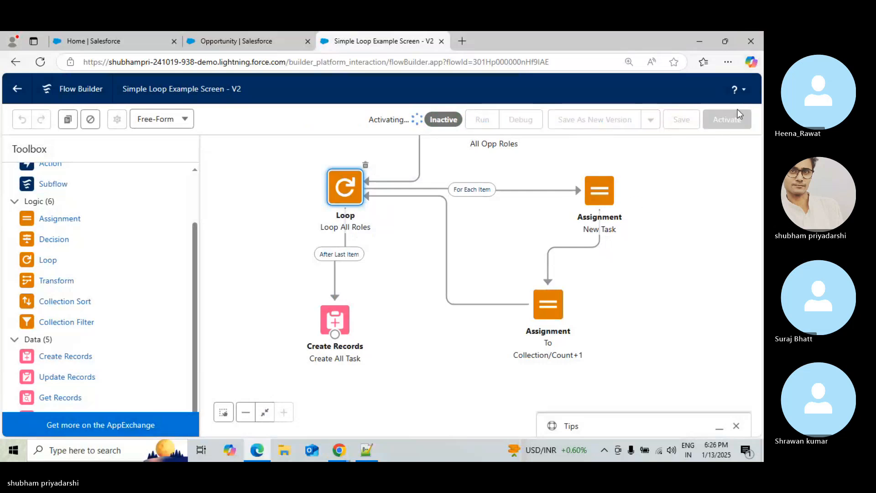
left_click_drag(634, 334, 613, 368)
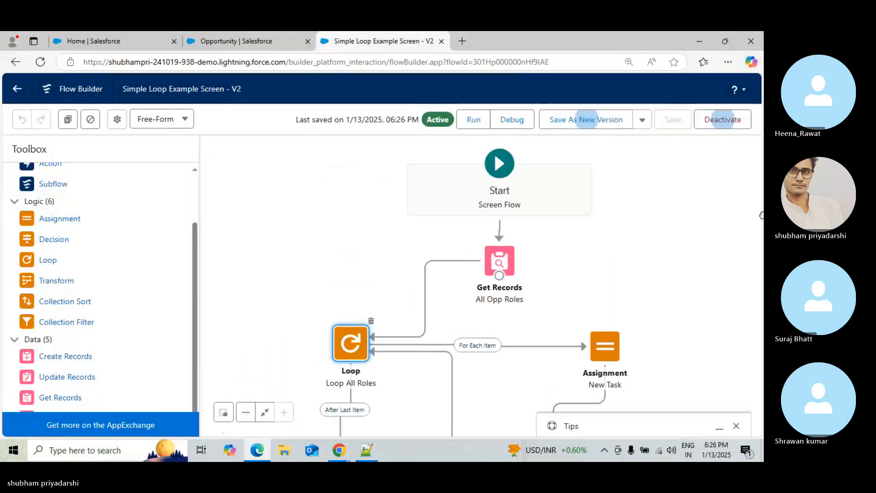
Reload the New Action page for Opportunity and set the action type to Flow
left_click(286, 33)
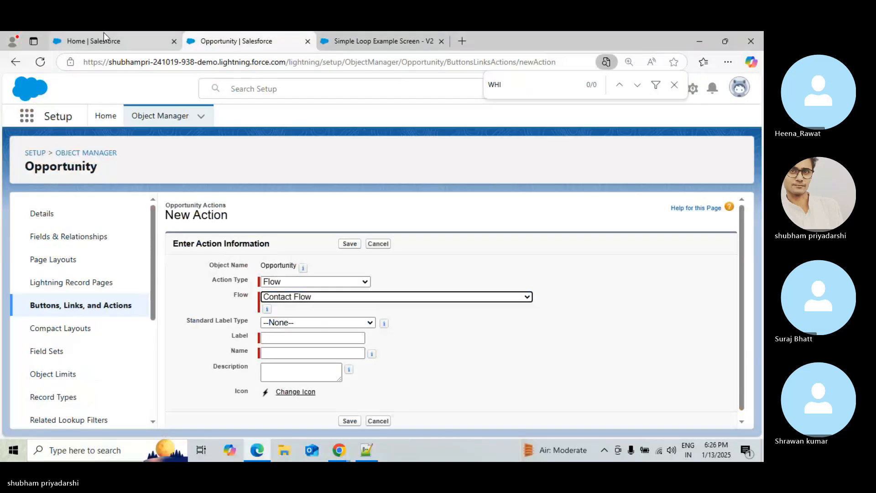
left_click(33, 64)
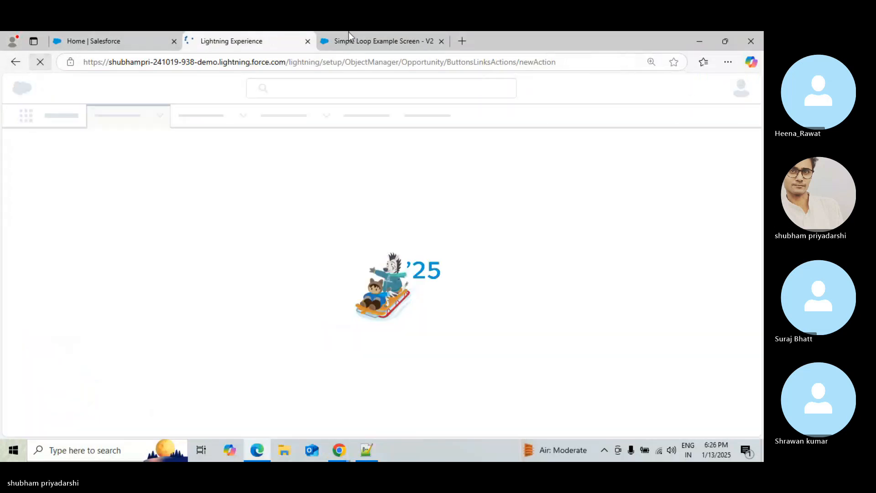
left_click(351, 33)
left_click(255, 33)
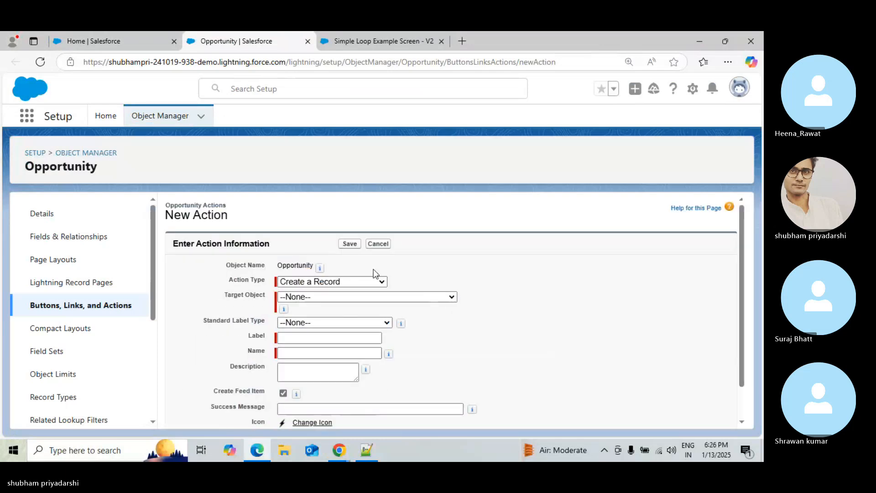
left_click(371, 280)
left_click(324, 395)
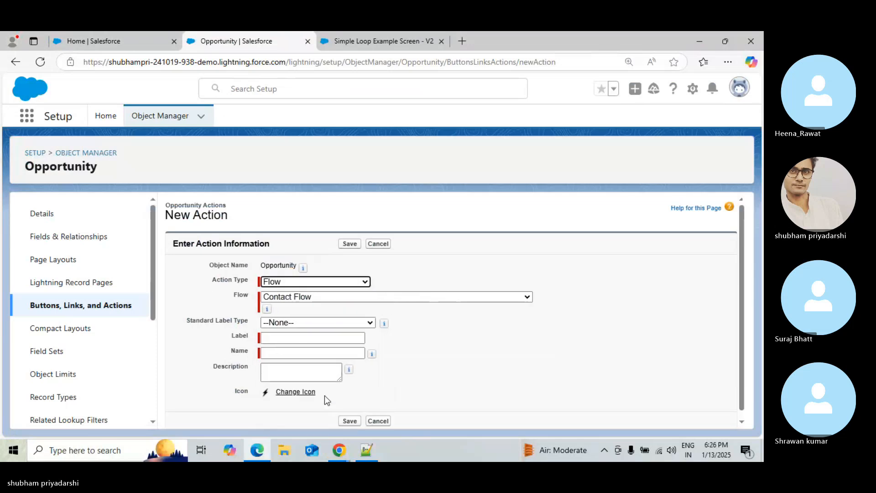
Browse the Flow list for the new Simple Loop flow
left_click(439, 297)
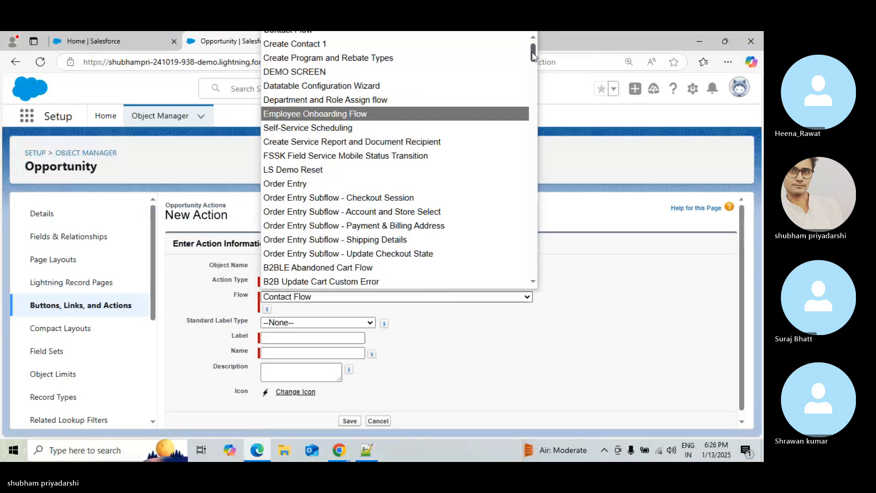
left_click_drag(532, 48, 533, 258)
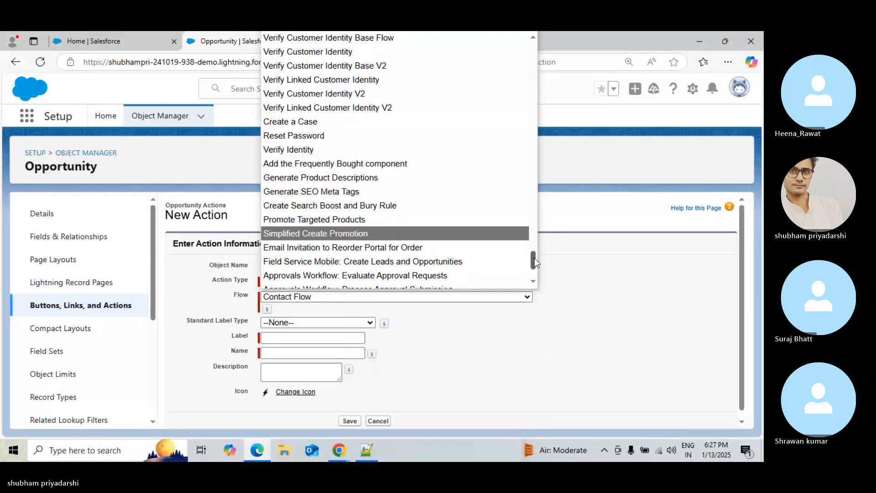
left_click_drag(533, 260, 533, 51)
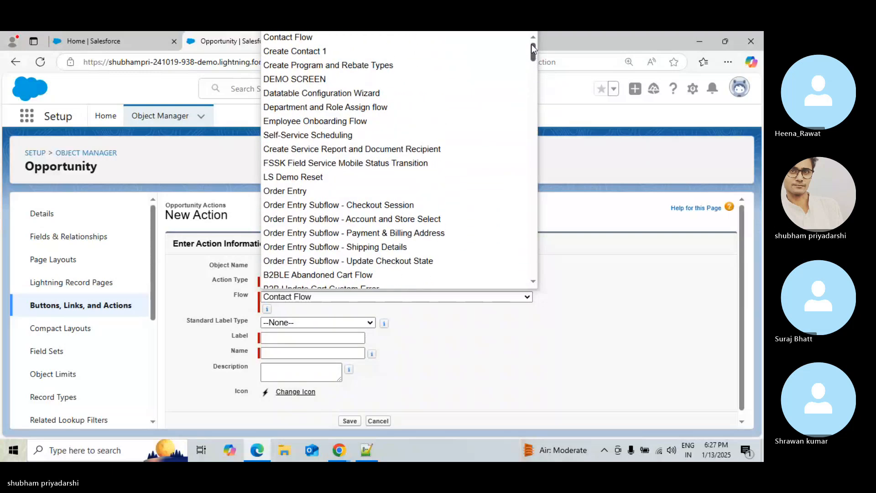
left_click_drag(532, 44, 541, 233)
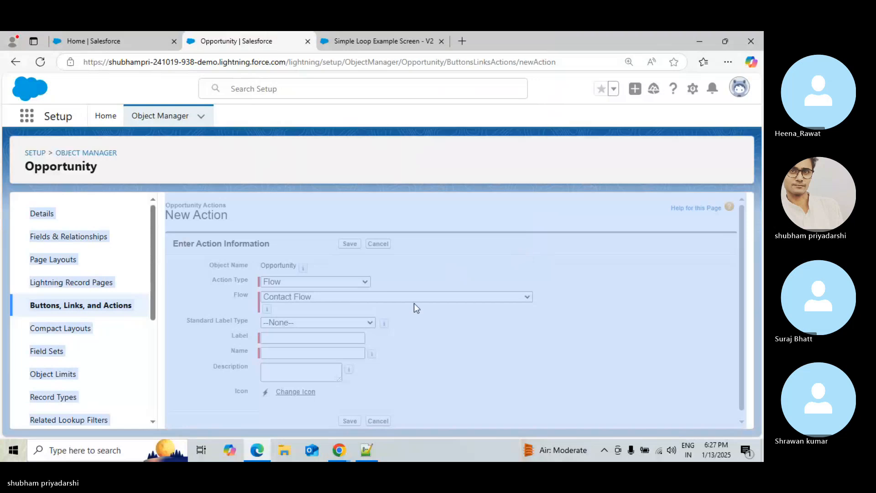
left_click(305, 179)
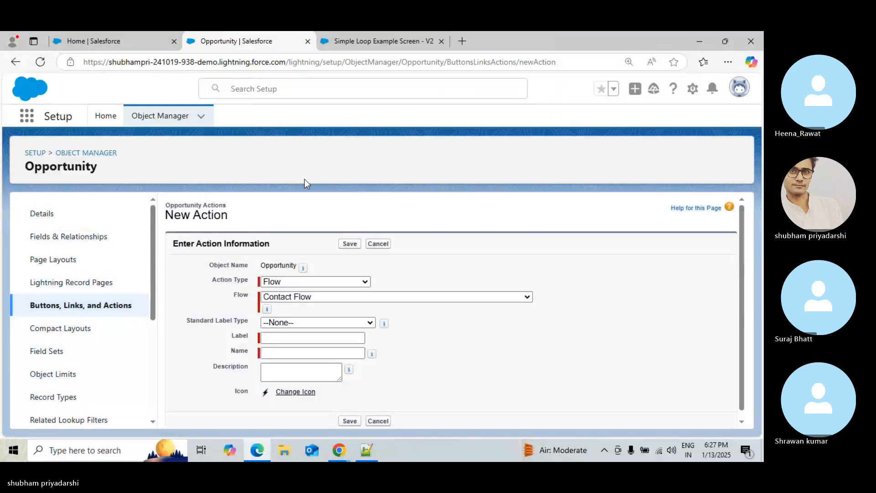
left_click(127, 33)
left_click(250, 33)
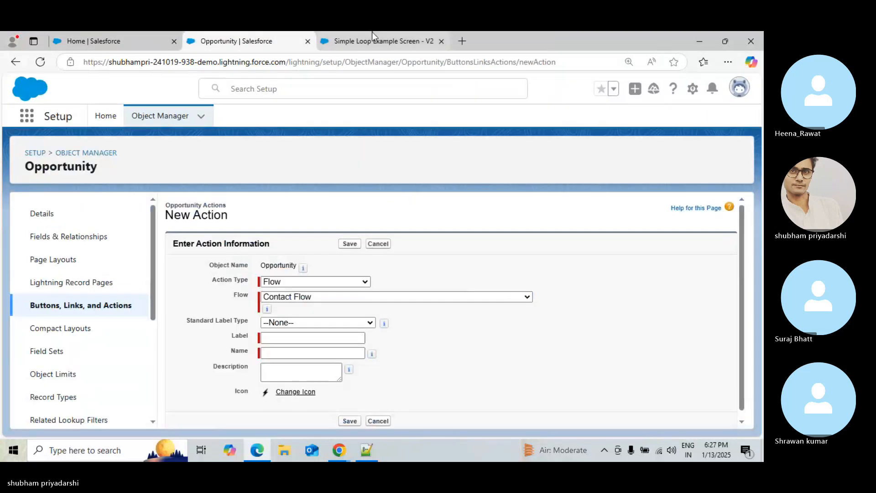
left_click(372, 34)
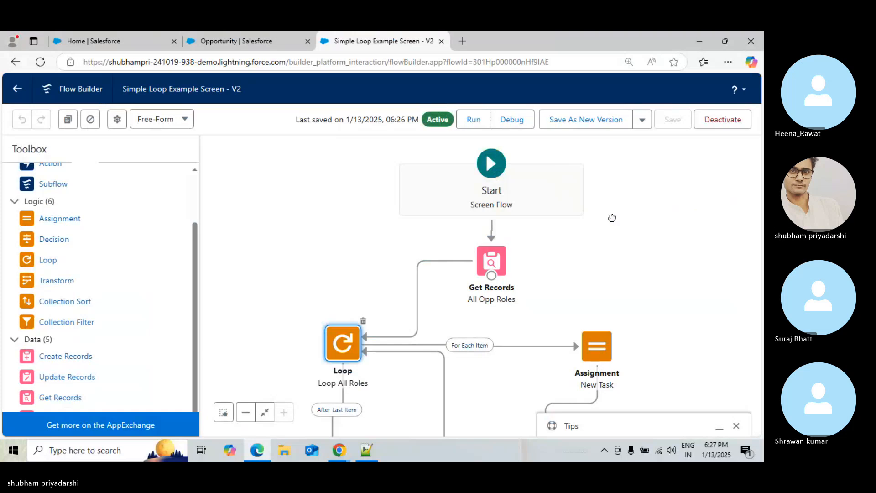
scroll(608, 217, "down", 3)
left_click(291, 33)
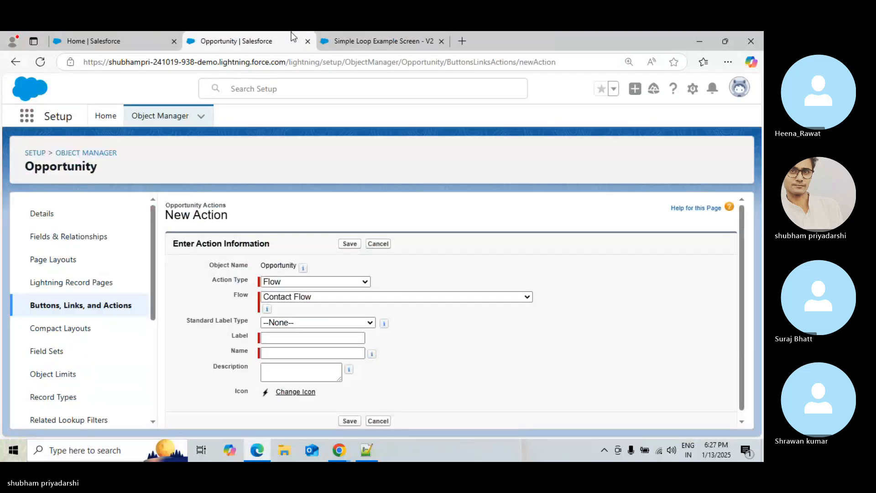
Open Setup, find Flows with Quick Find 'flow', and copy the Simple Loop Example Screen flow label
left_click(118, 35)
left_click(684, 90)
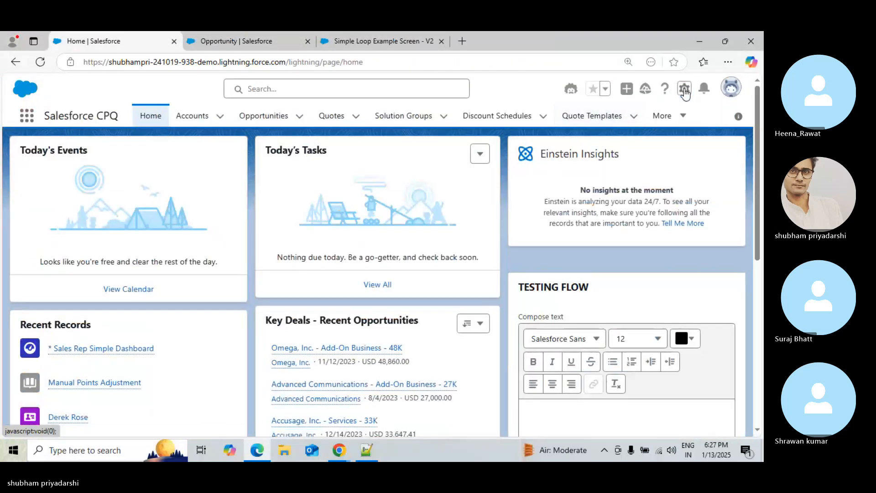
left_click(611, 153)
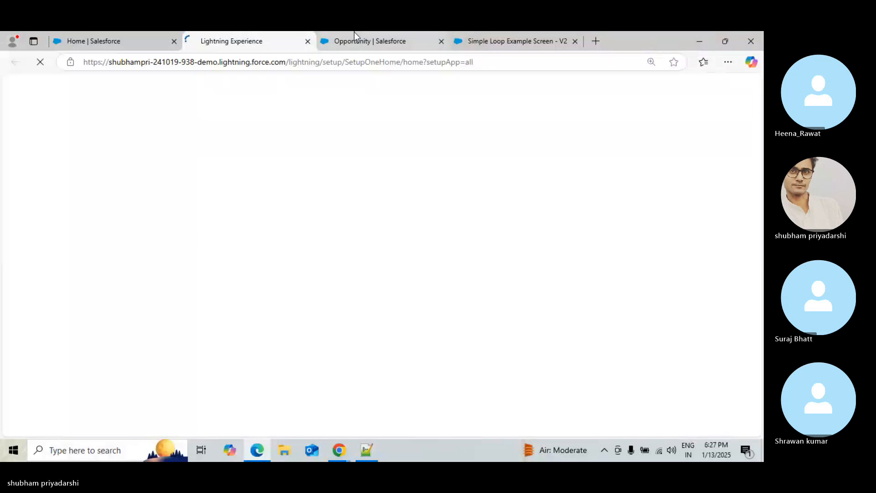
left_click(354, 35)
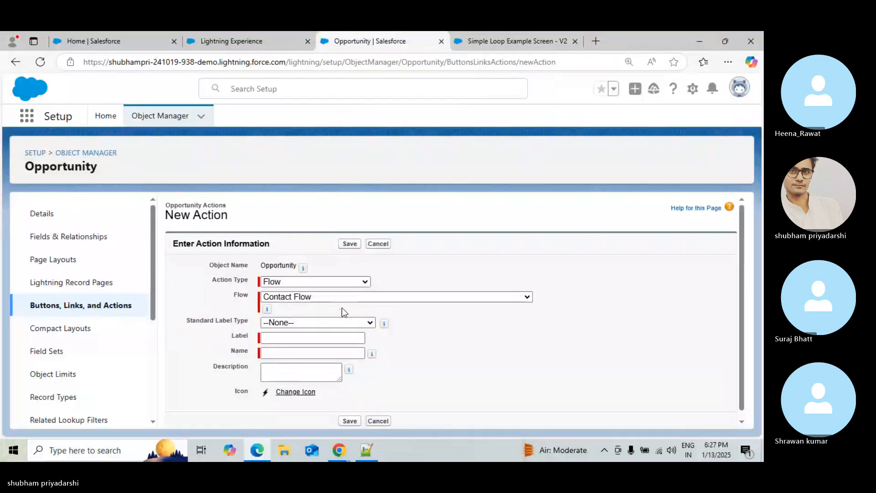
left_click(254, 36)
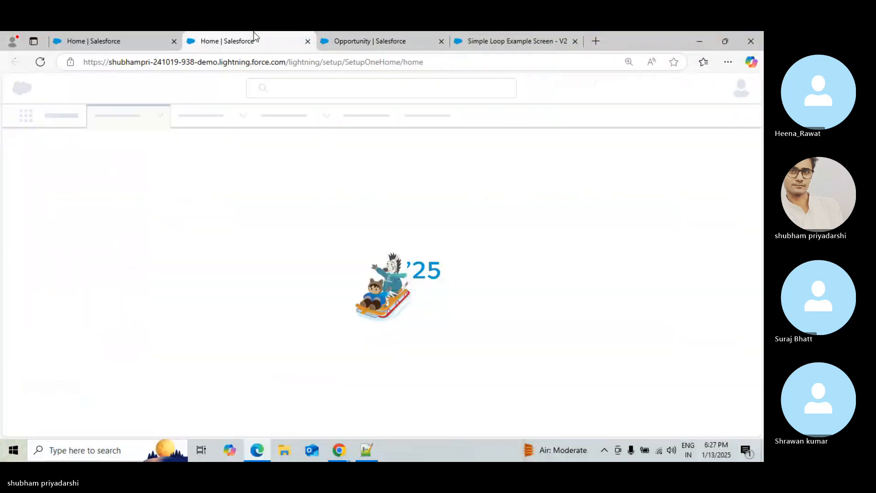
left_click(57, 145)
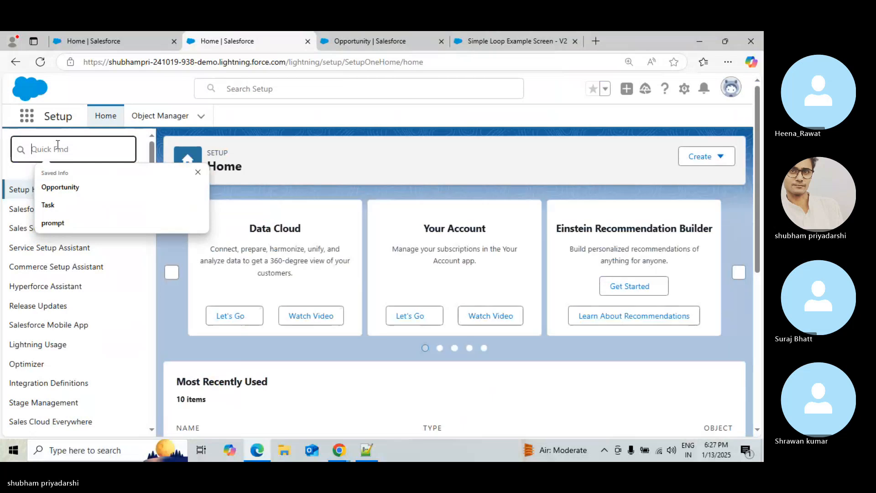
type("f")
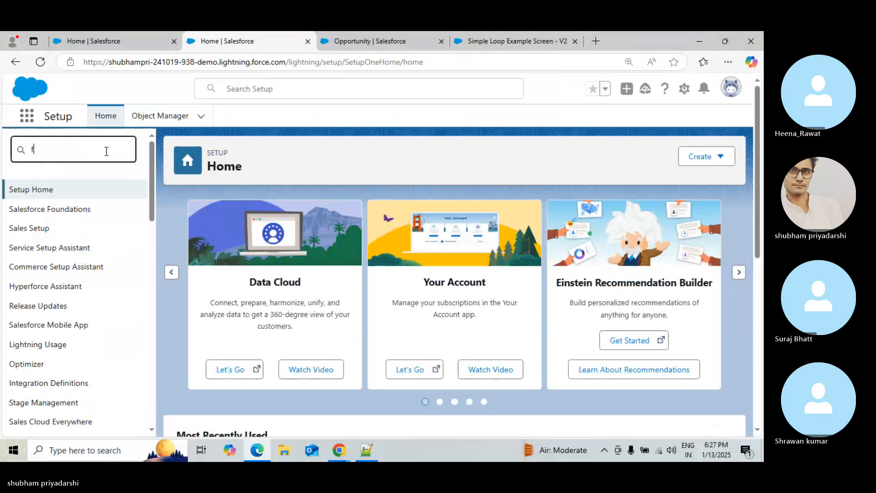
type("low")
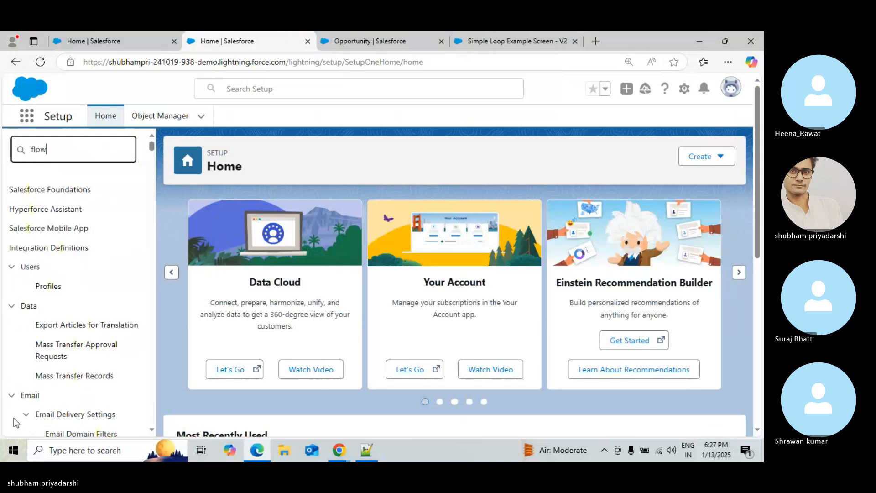
left_click_drag(155, 158, 152, 174)
double_click(46, 329)
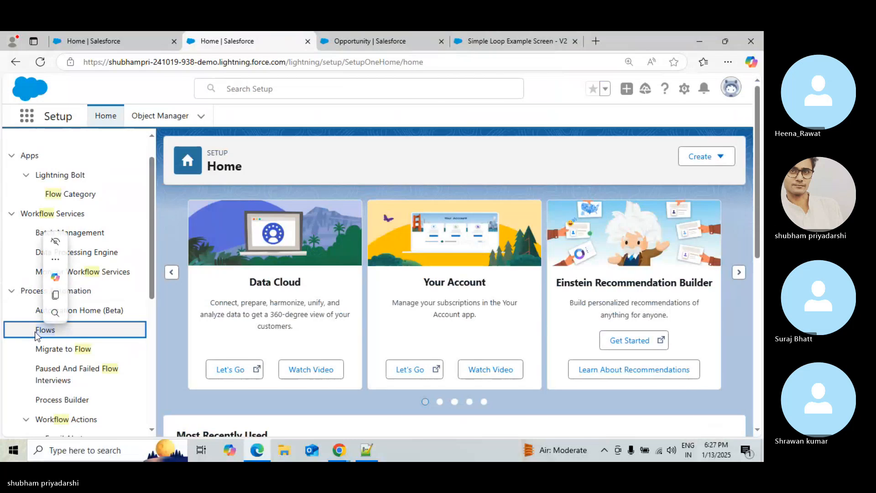
left_click(49, 330)
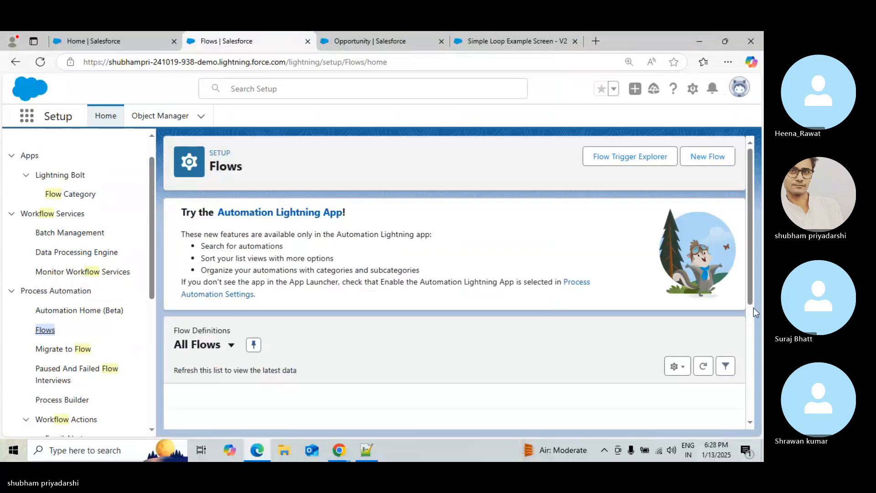
scroll(753, 319, "down", 1)
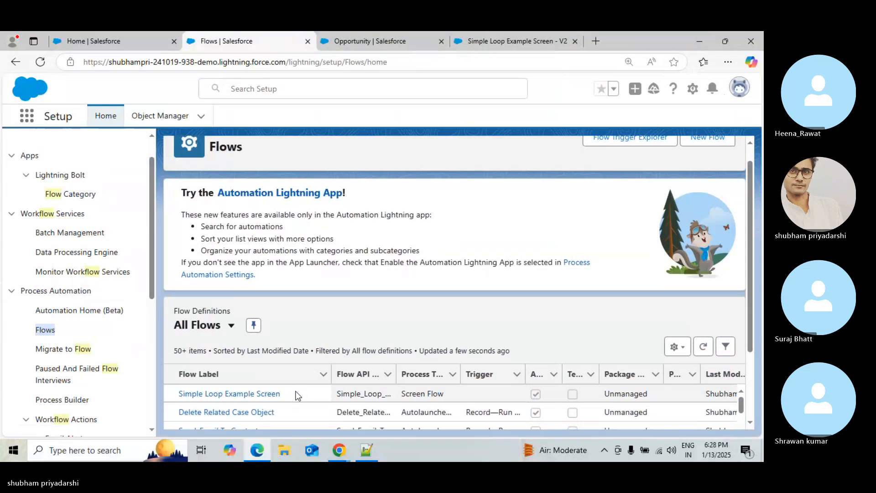
left_click_drag(294, 392, 178, 394)
key("ctrl+c")
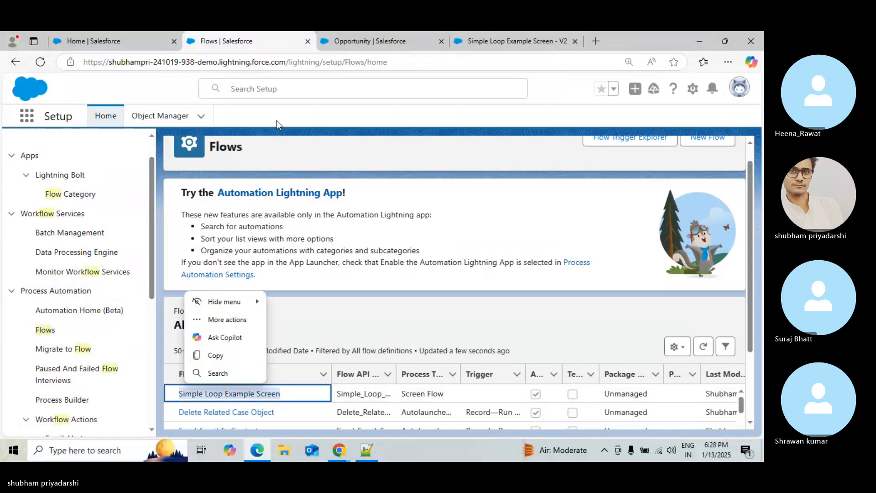
Choose Simple Loop Example Screen as the flow for the new Opportunity action
left_click(363, 36)
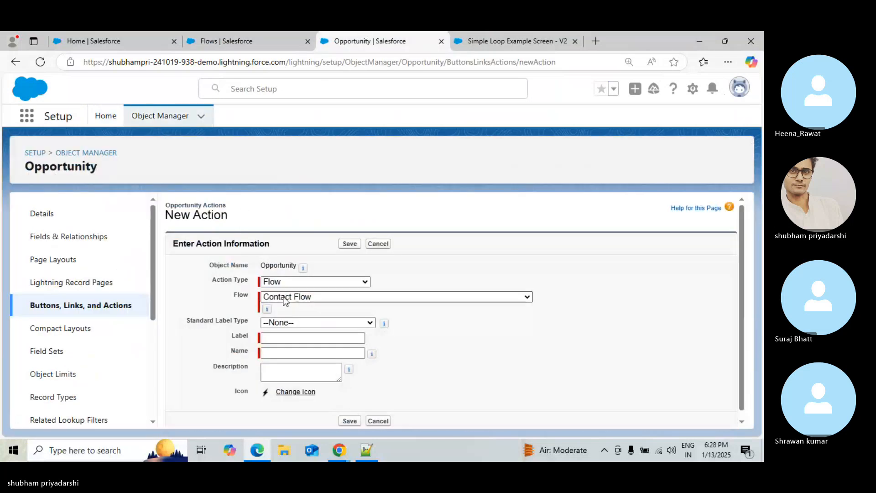
mouse_move(268, 312)
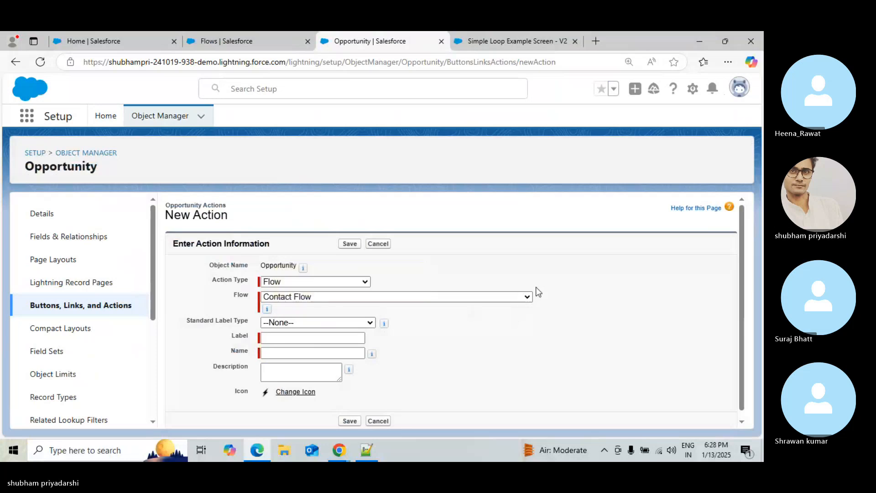
left_click(519, 300)
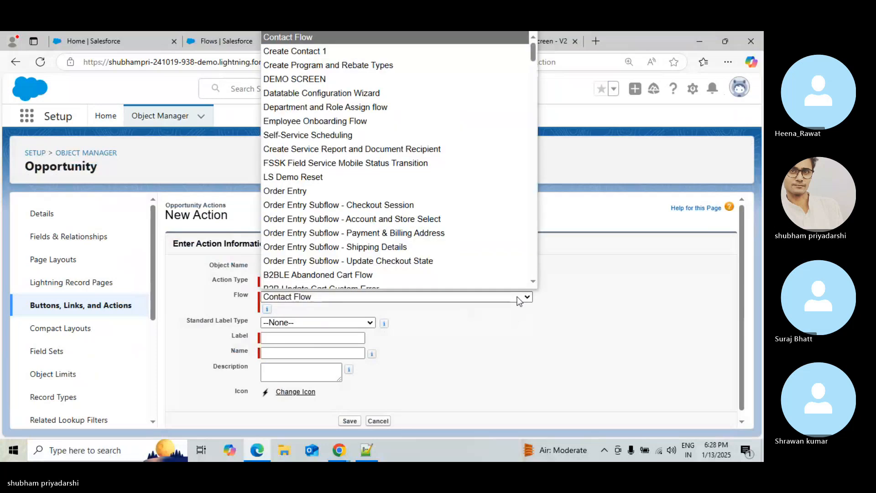
key("ctrl+f")
key("ctrl+v")
left_click(519, 300)
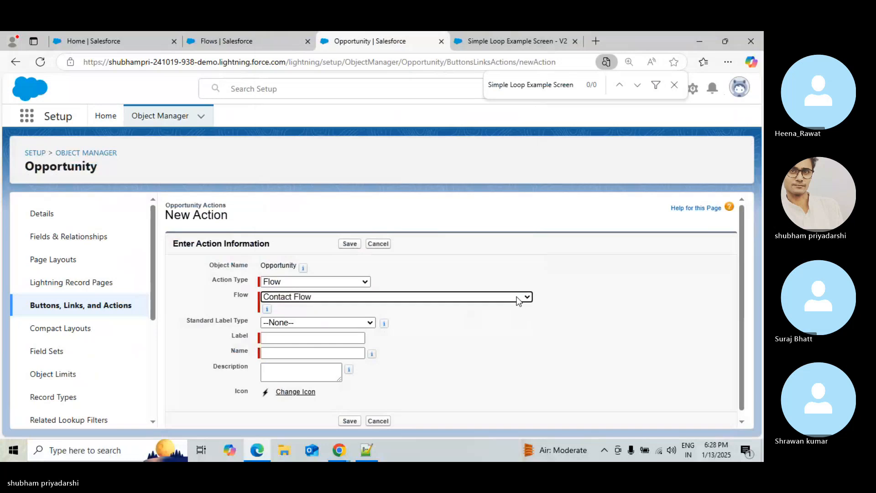
left_click(518, 300)
scroll(525, 225, "down", 1)
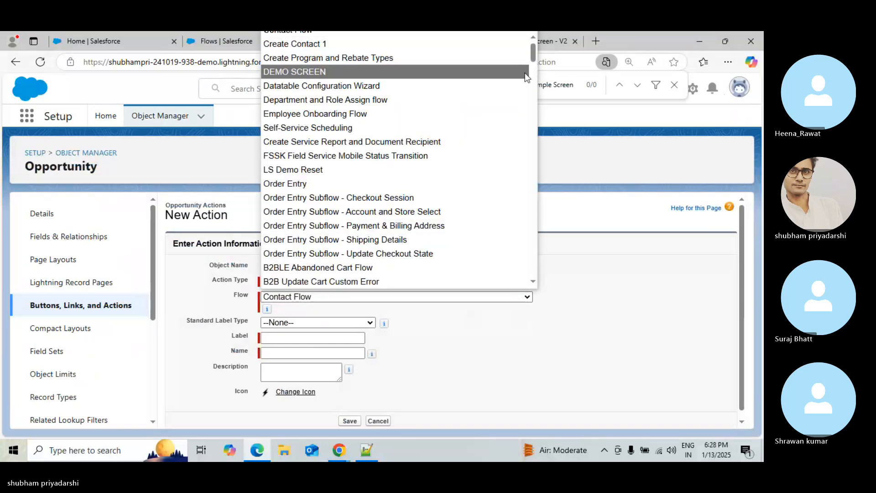
left_click_drag(533, 59, 541, 168)
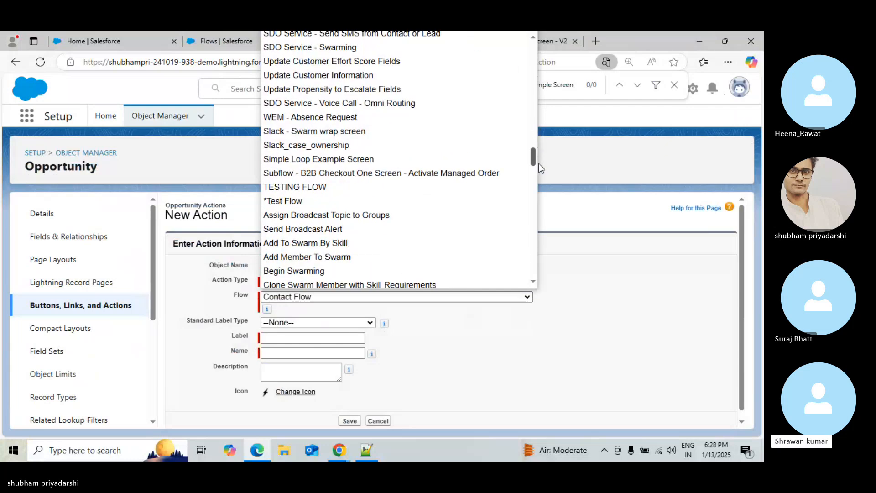
left_click(372, 159)
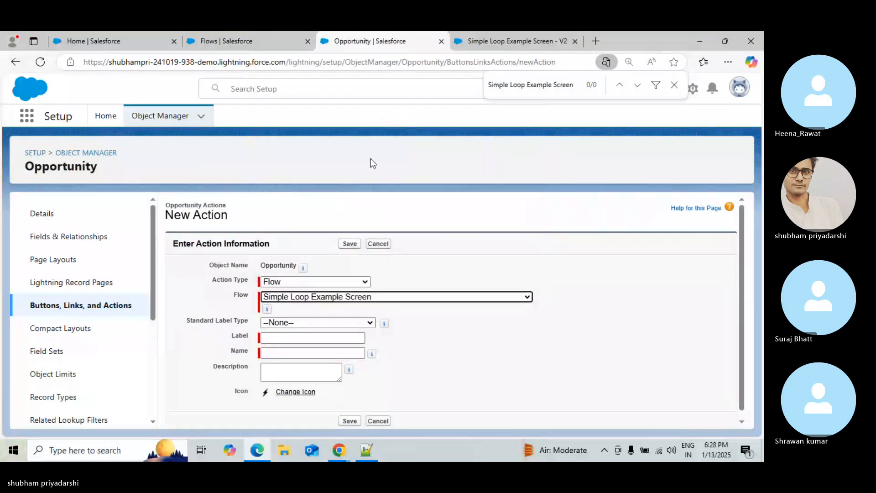
Compare the form with the reference page's New Task For Each Contact action settings
left_click(313, 340)
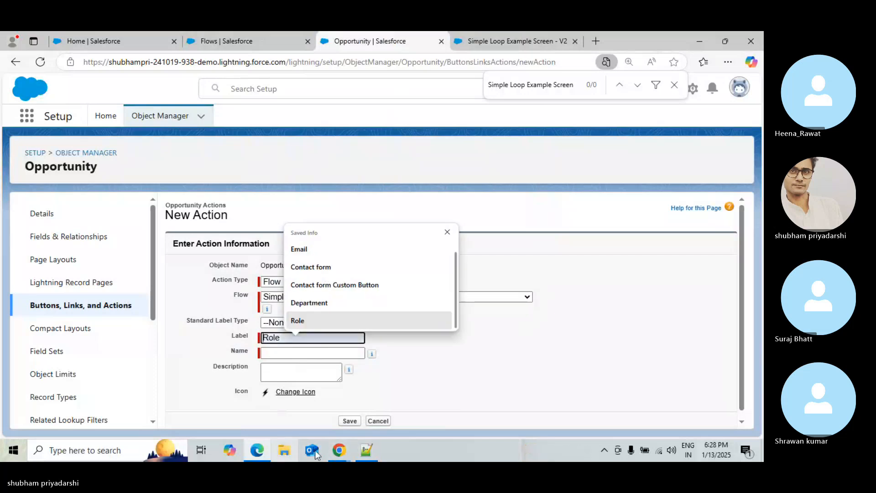
left_click(262, 448)
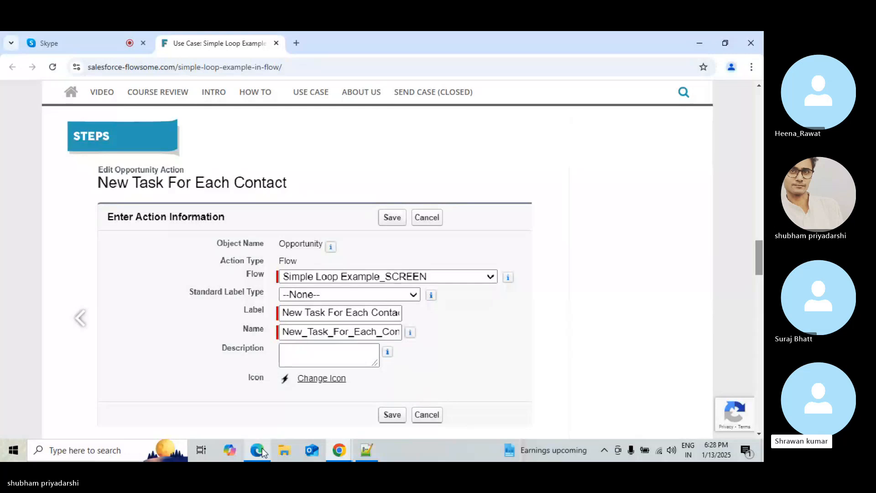
left_click(98, 38)
Unmute the microphone in the Skype call and return to the browser
left_click(428, 404)
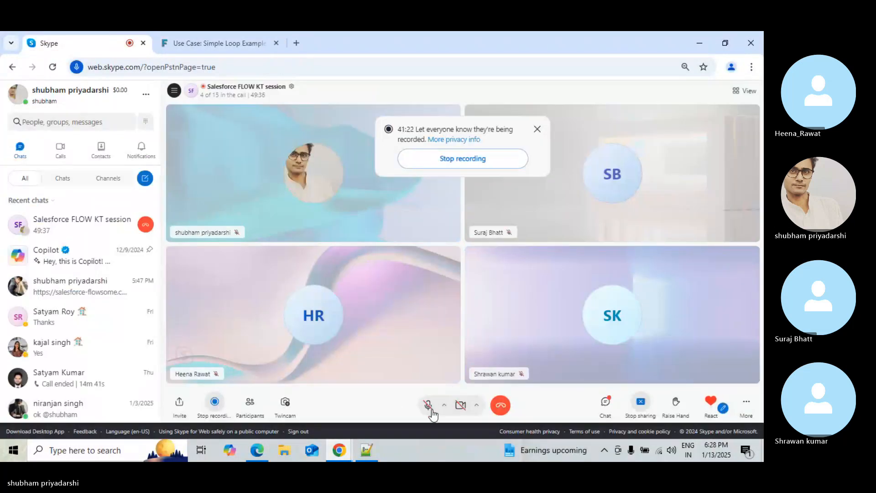
left_click(264, 458)
Label the new Opportunity flow action "New Task For Each Contact" and save it
left_click(300, 342)
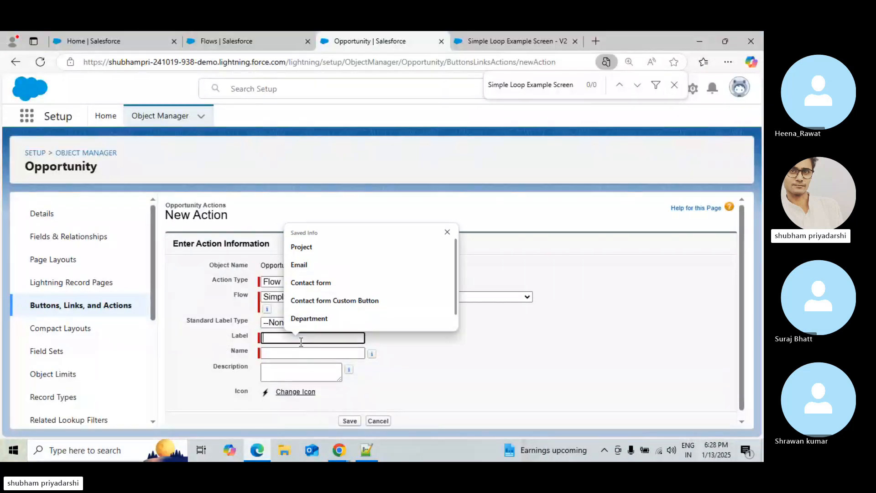
type("Ne")
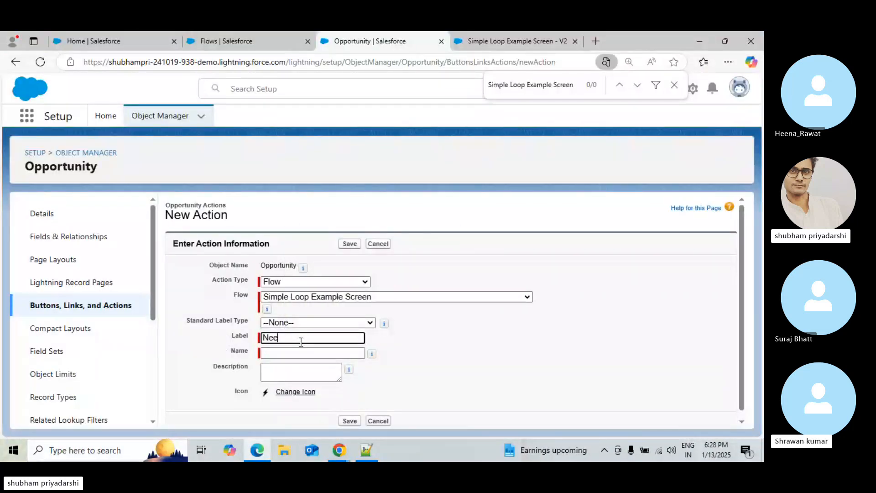
type("w ask")
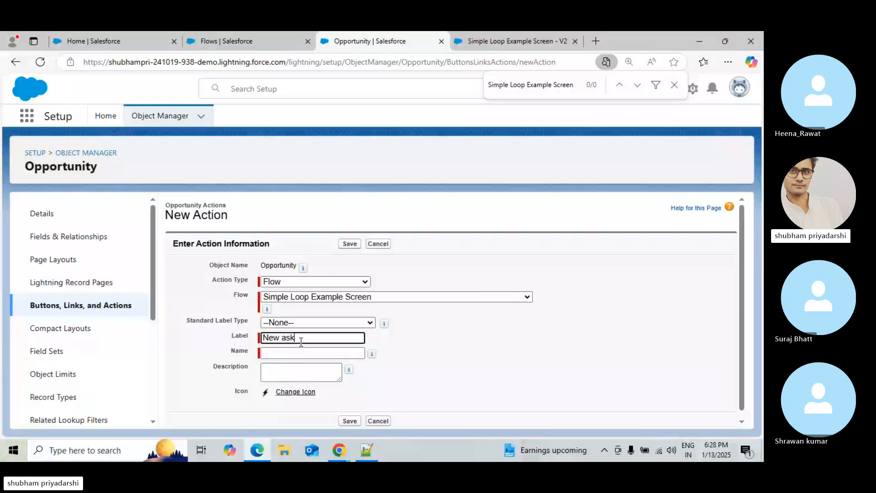
key("BackSpace")
key("BackSpace")
key("BackSpace")
type("Task For Each C")
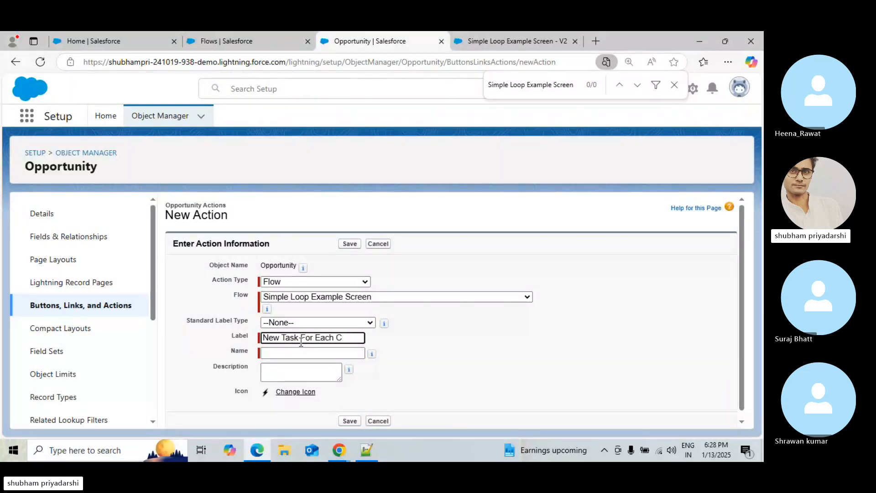
type("ontsact")
key("BackSpace")
key("BackSpace")
key("BackSpace")
type("ct")
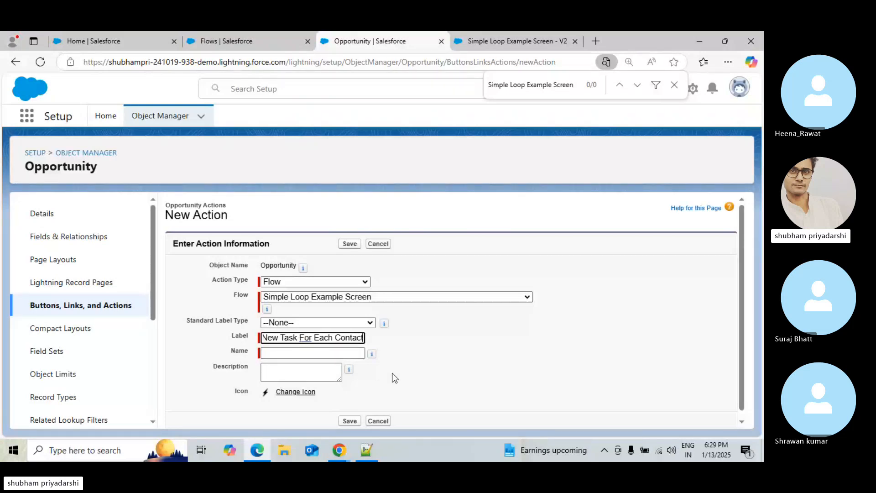
left_click(371, 396)
left_click(350, 245)
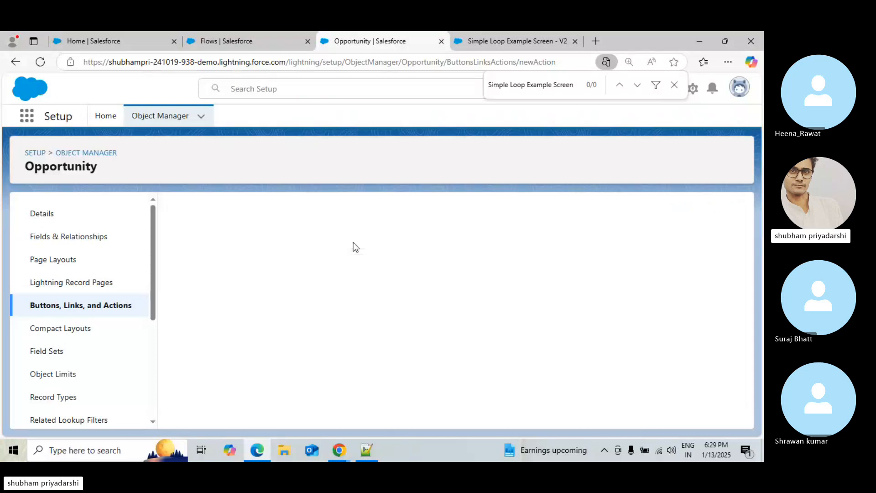
left_click(216, 40)
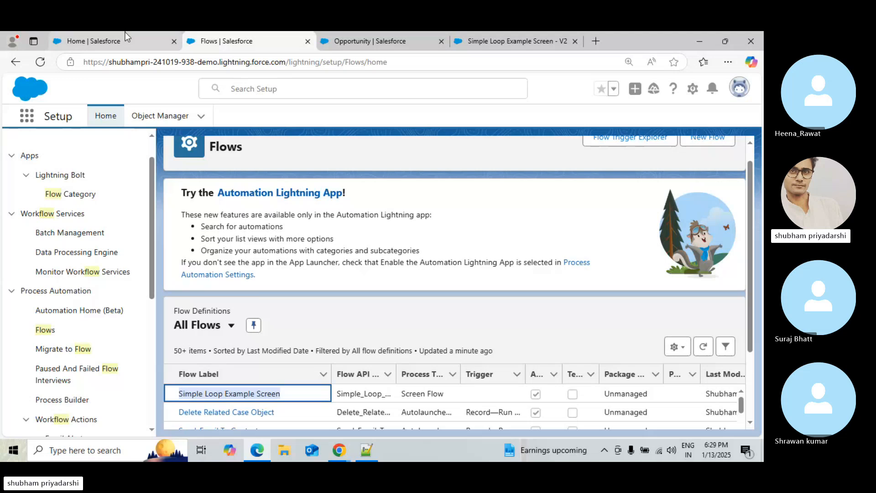
left_click(115, 44)
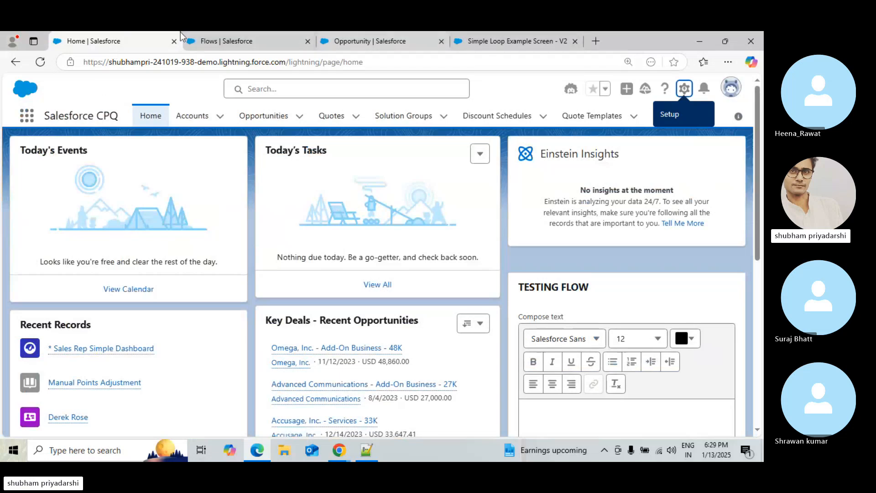
left_click(206, 37)
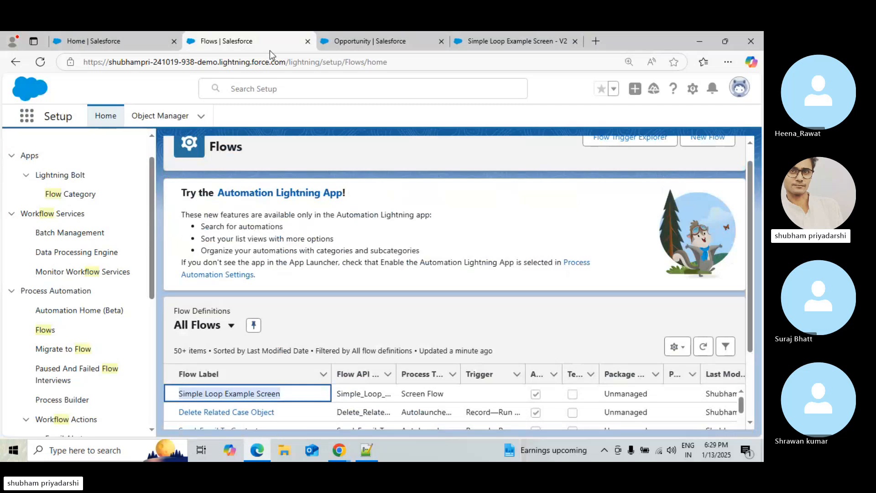
left_click(387, 33)
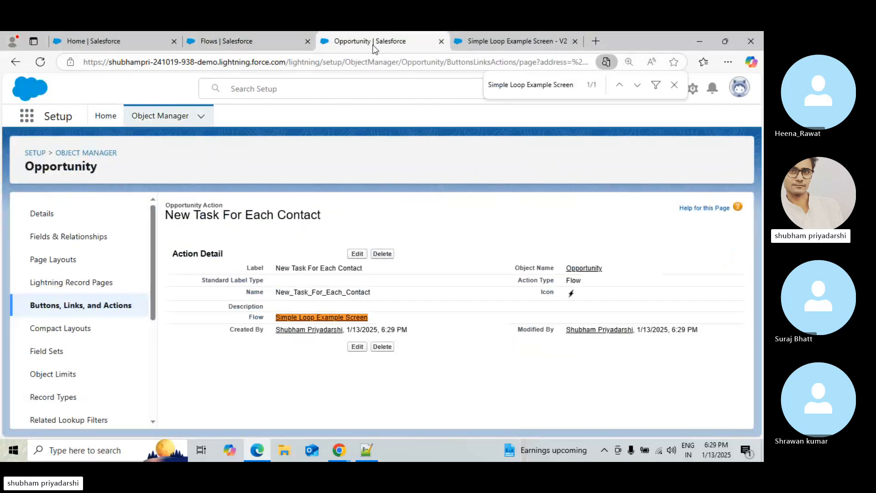
Open the Opportunity Layout page layout of the Opportunity object
left_click(63, 238)
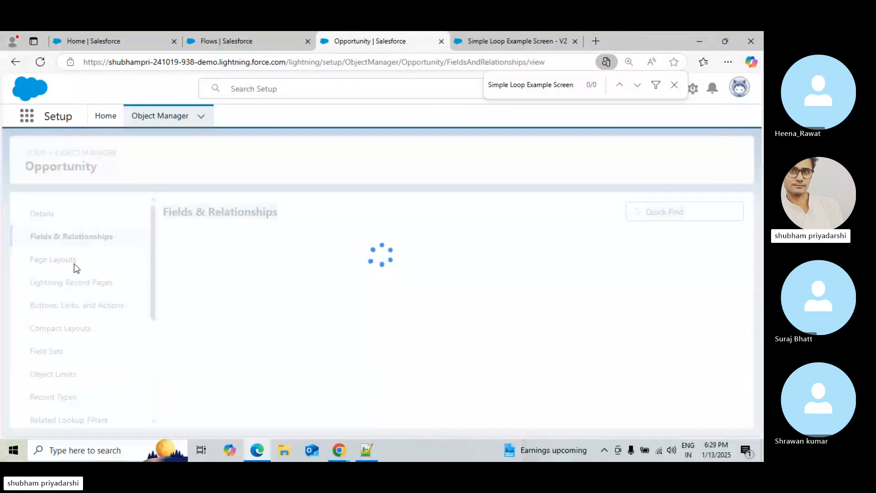
left_click(74, 262)
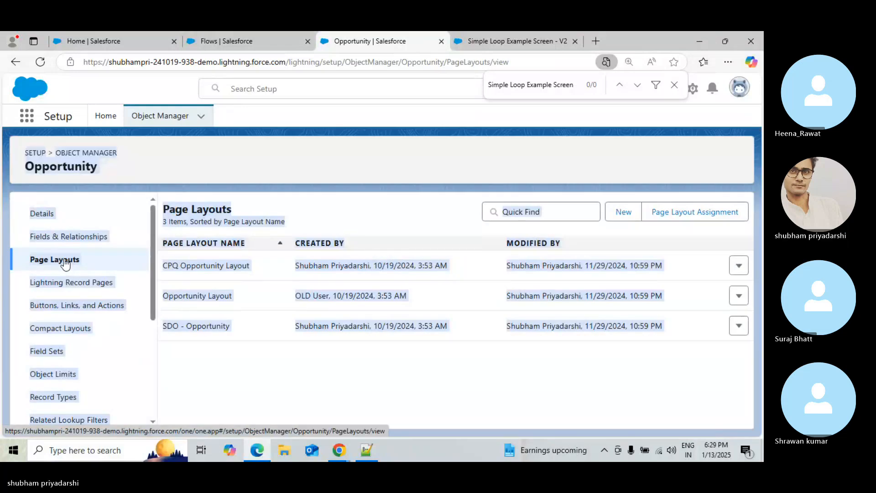
left_click(264, 177)
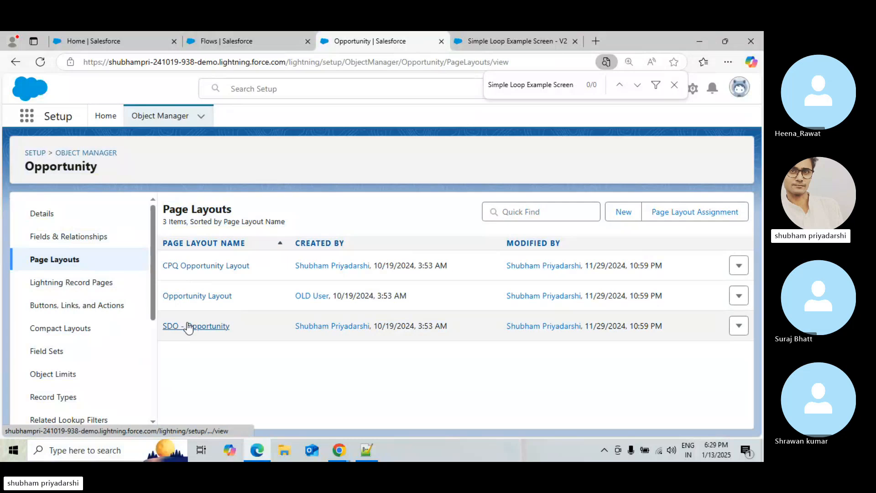
left_click(213, 297)
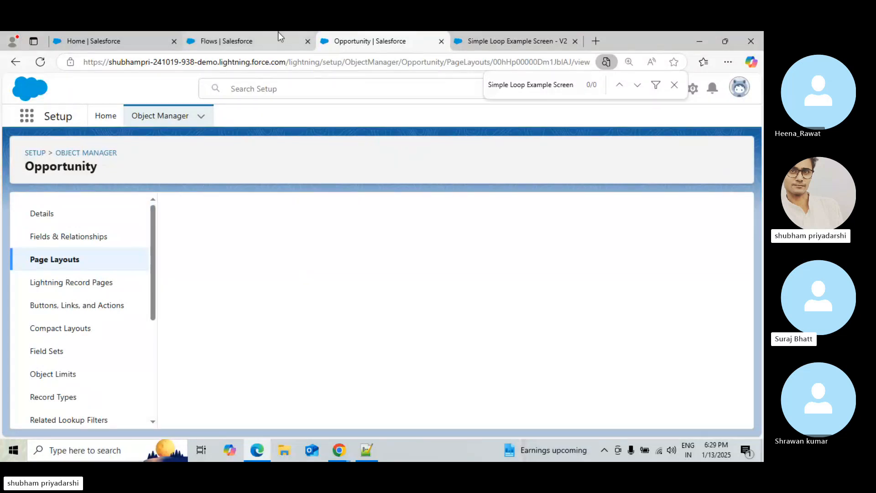
Review the Simple Loop Example Screen flow in Flow Builder and return to the page layout editor
left_click(279, 36)
left_click(527, 37)
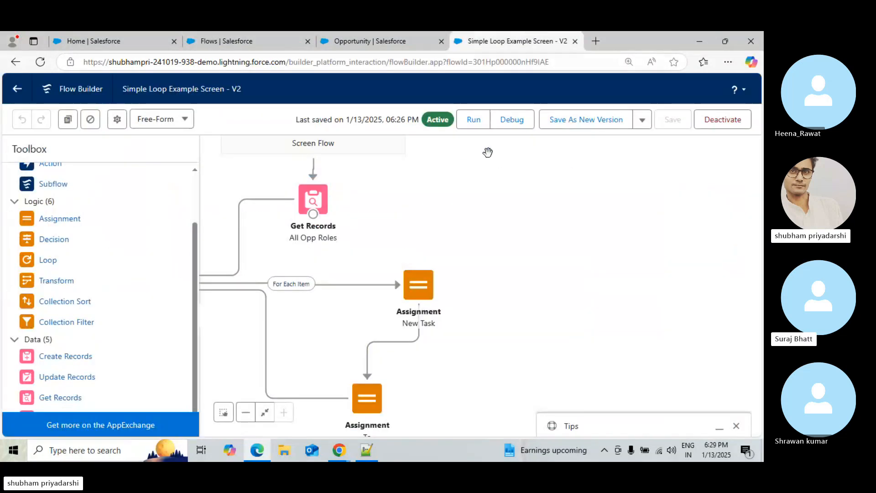
left_click_drag(365, 201, 413, 248)
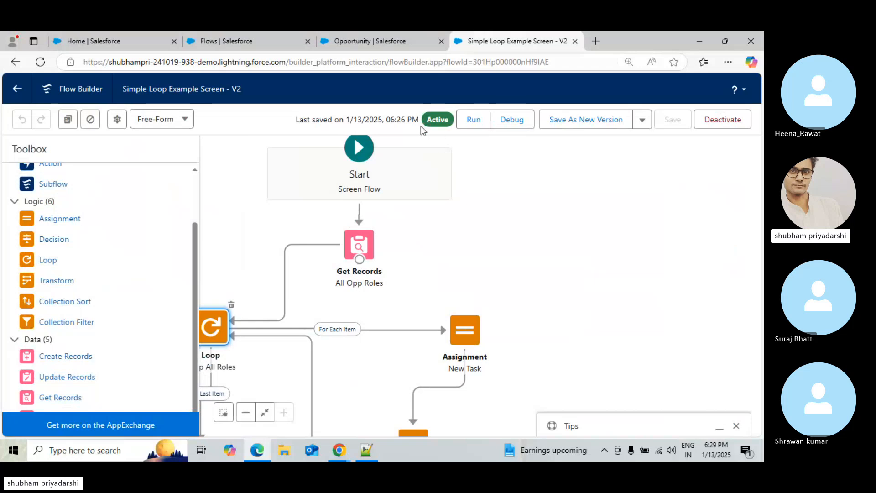
left_click_drag(143, 88, 147, 90)
left_click(148, 88)
left_click(250, 38)
left_click(373, 33)
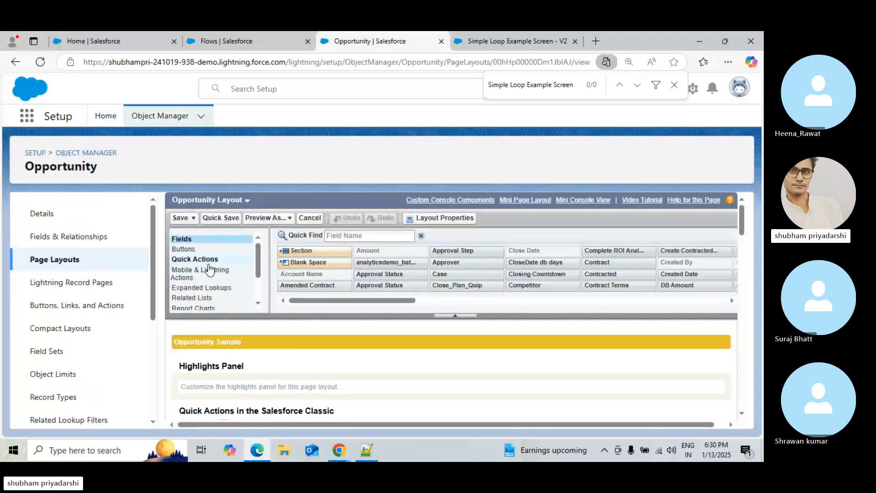
Add the New Task For Each Contact action to the layout's Salesforce Mobile and Lightning Experience Actions and save the layout
left_click(209, 273)
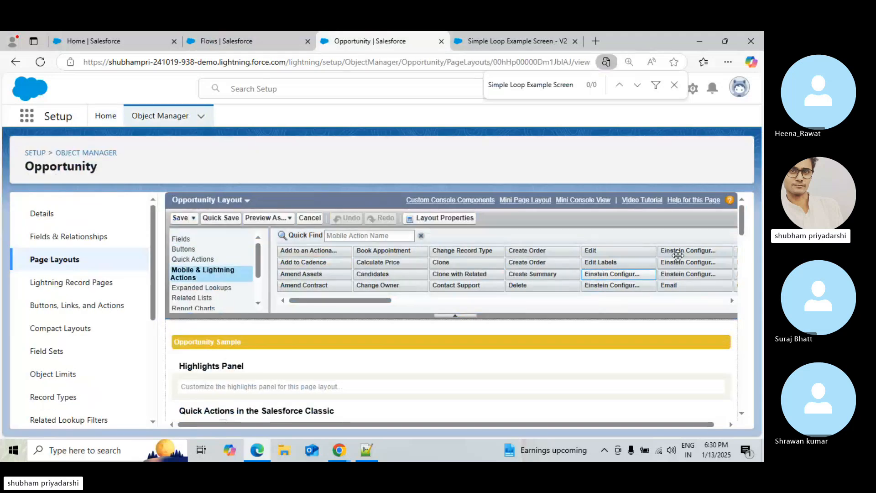
mouse_move(741, 214)
left_mouse_down()
mouse_move(743, 245)
mouse_move(742, 210)
mouse_move(744, 223)
left_mouse_up()
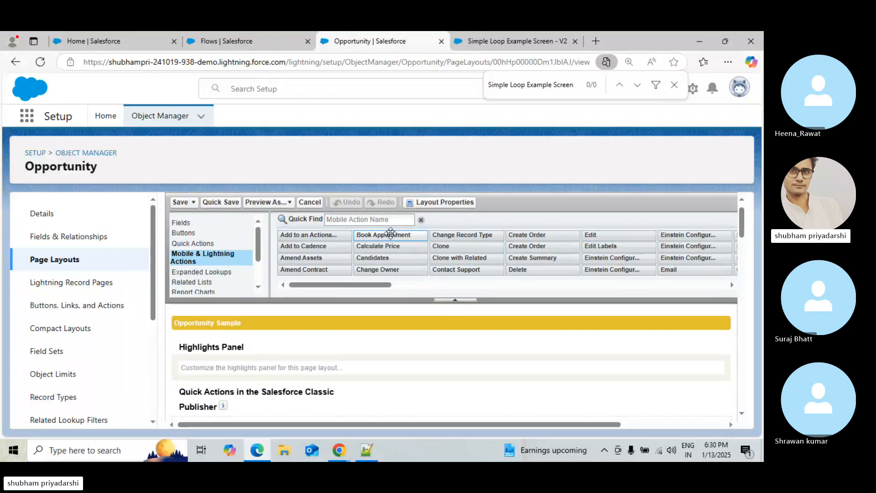
left_click(391, 222)
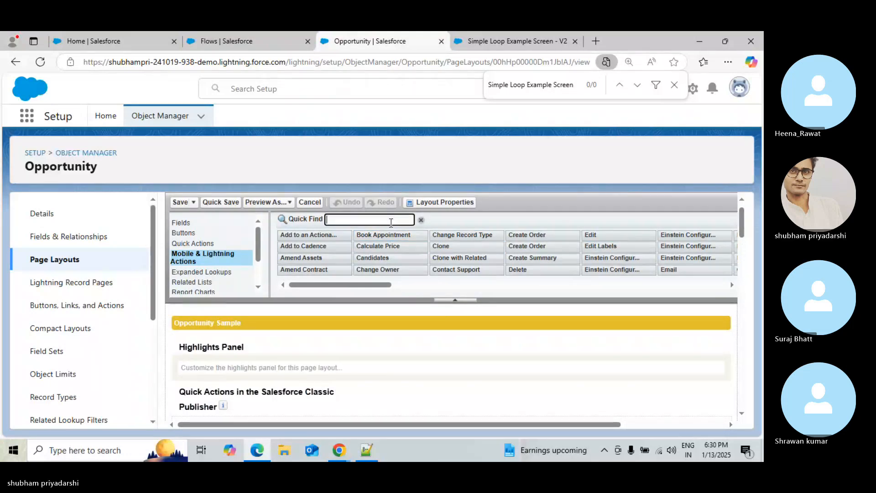
type("Ne")
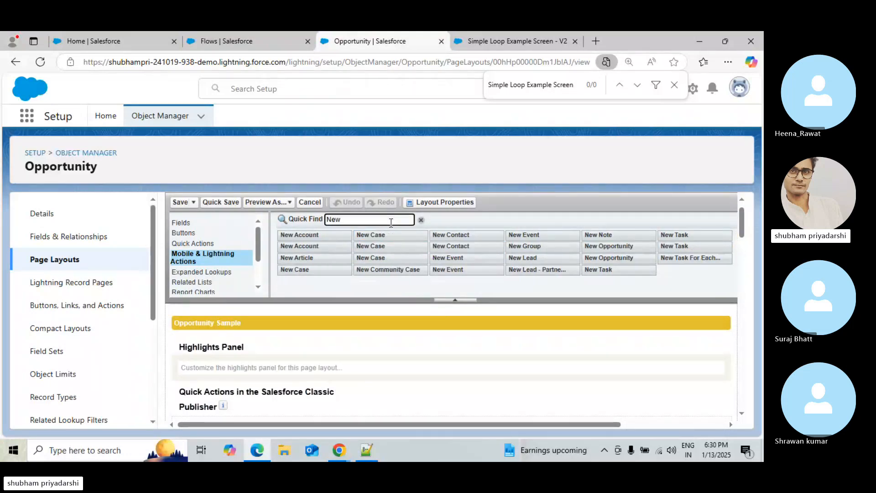
type("w")
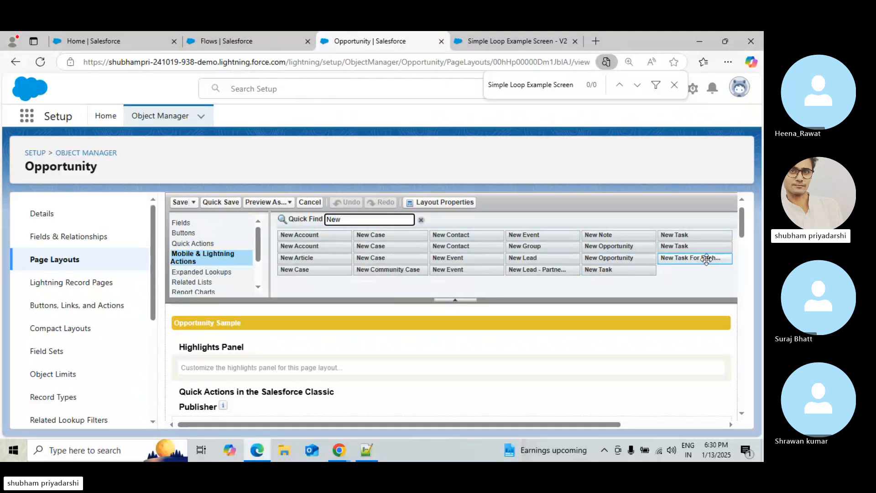
left_click_drag(706, 259, 309, 390)
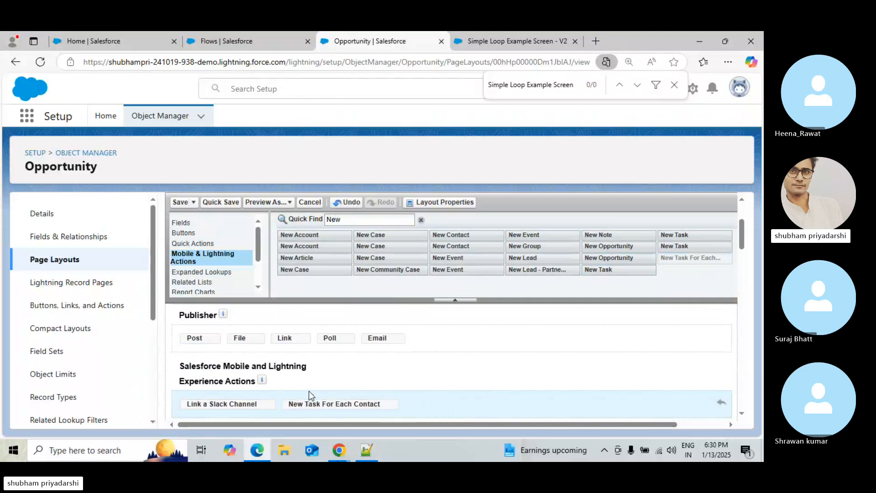
mouse_move(743, 228)
left_mouse_down()
mouse_move(744, 251)
mouse_move(744, 211)
left_mouse_up()
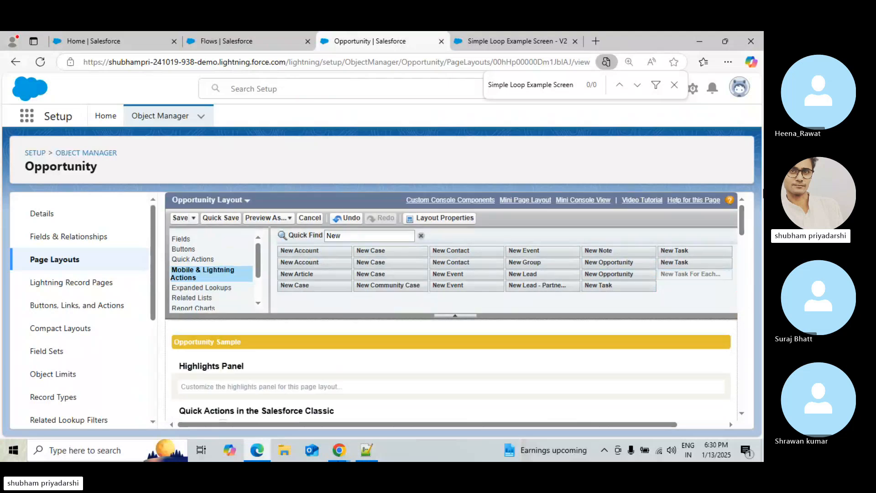
left_click(178, 224)
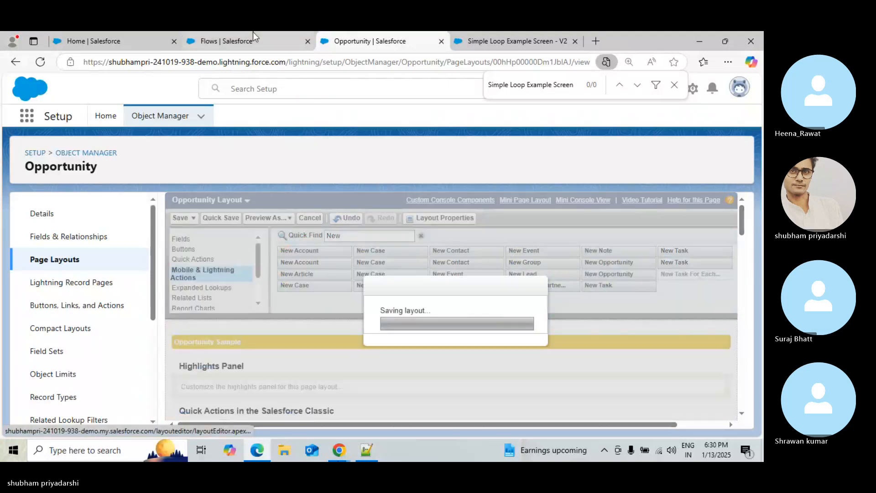
Open the Omega, Inc. - Add-On Business - 48K opportunity record
left_click(228, 40)
left_click(112, 41)
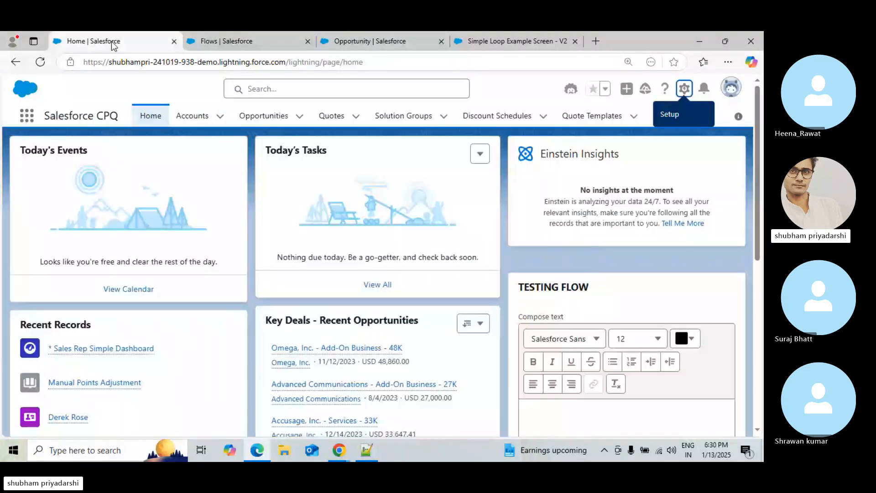
left_click(256, 119)
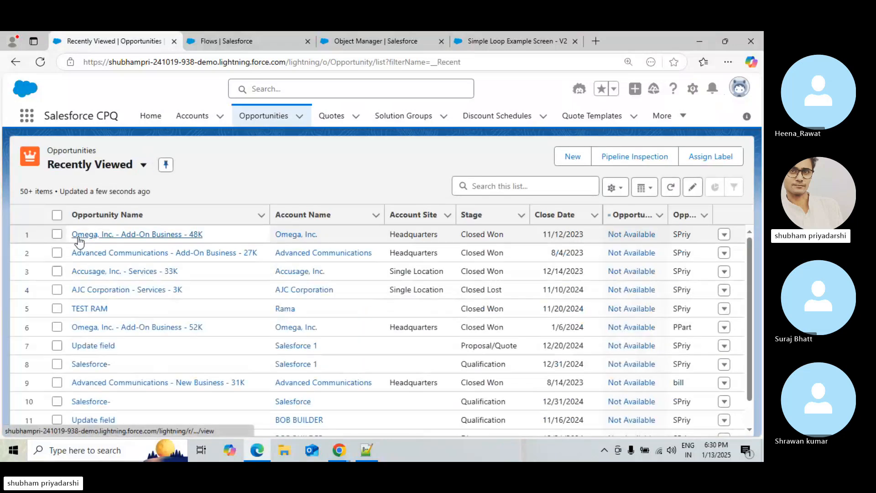
left_click(80, 235)
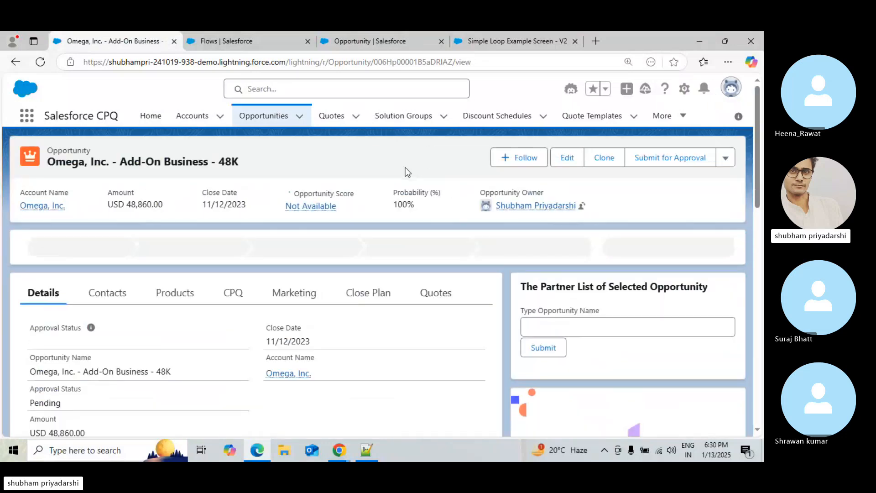
Open the opportunity record page for editing in Lightning App Builder
left_click(725, 157)
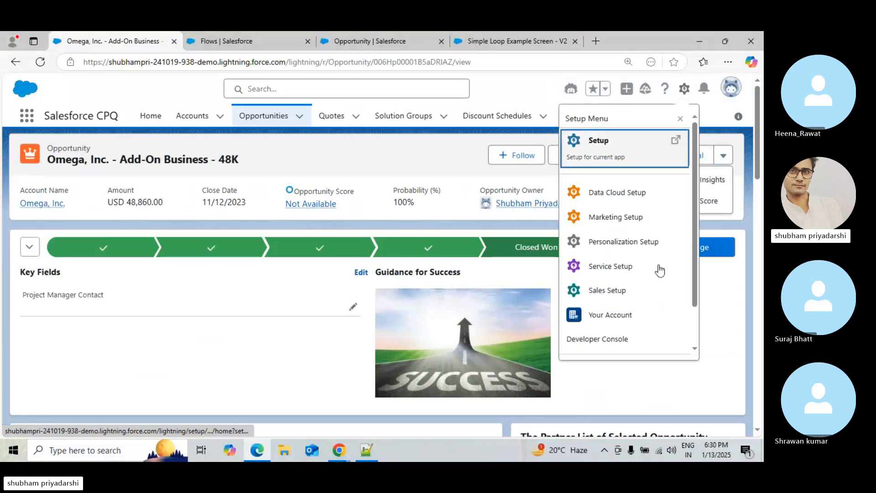
scroll(638, 331, "down", 1)
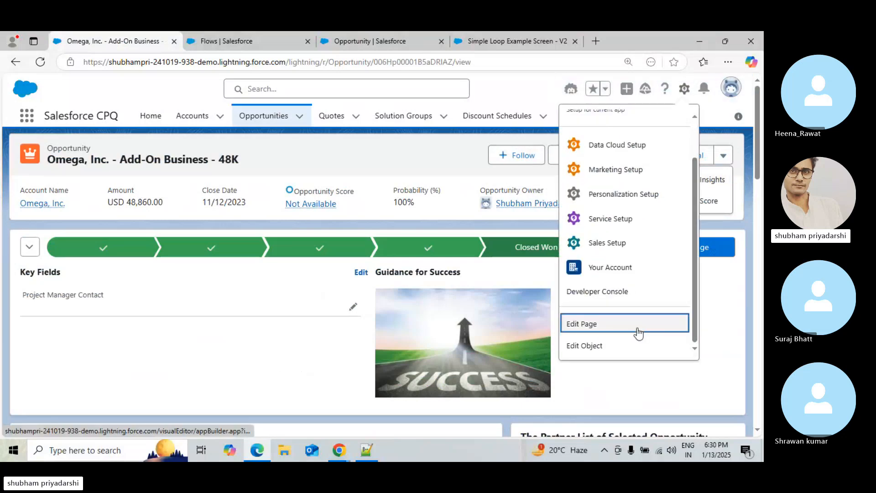
left_click(638, 329)
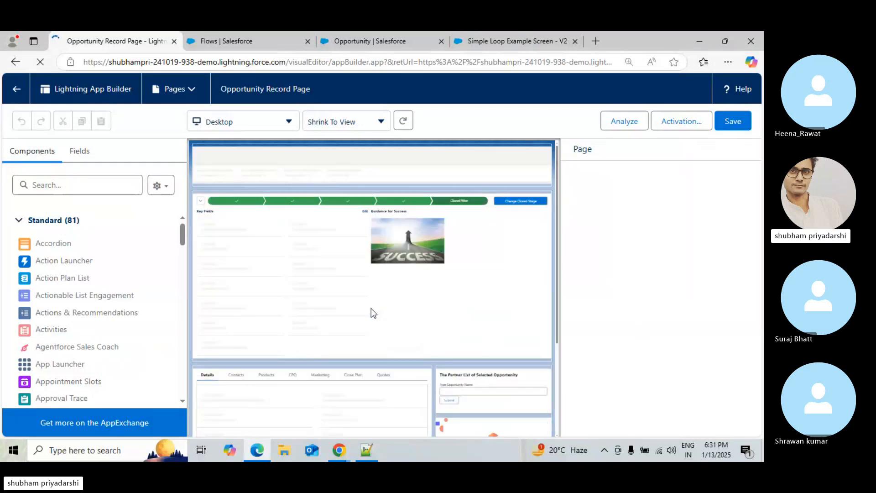
Inspect the record page components, dismiss the component error, and open the Record Detail's SDO - Opportunity page layout
left_click(350, 406)
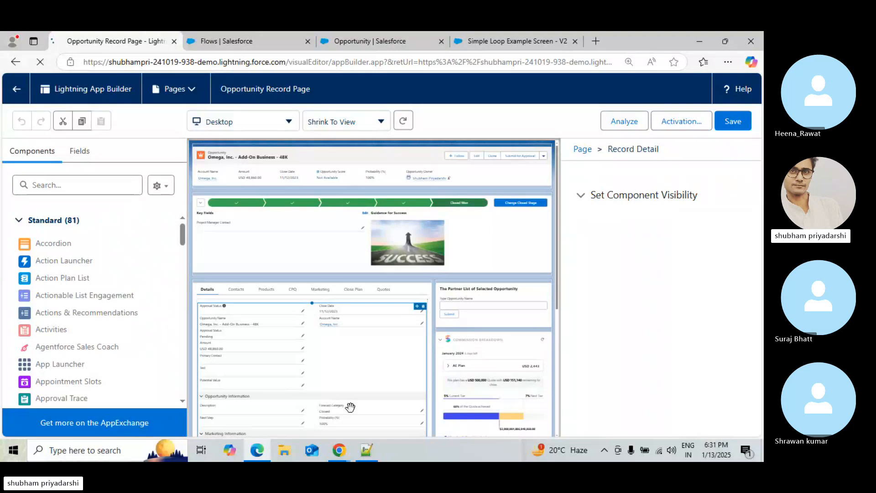
left_click(258, 225)
left_click(256, 330)
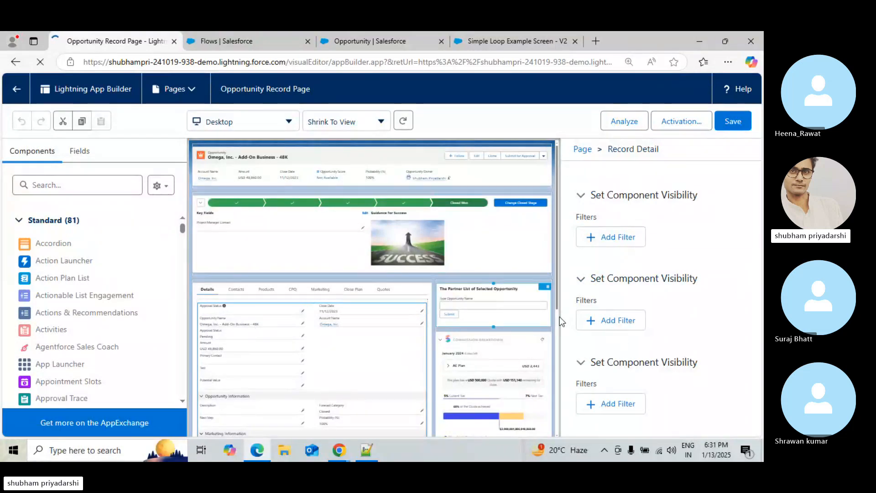
left_click_drag(560, 324, 565, 235)
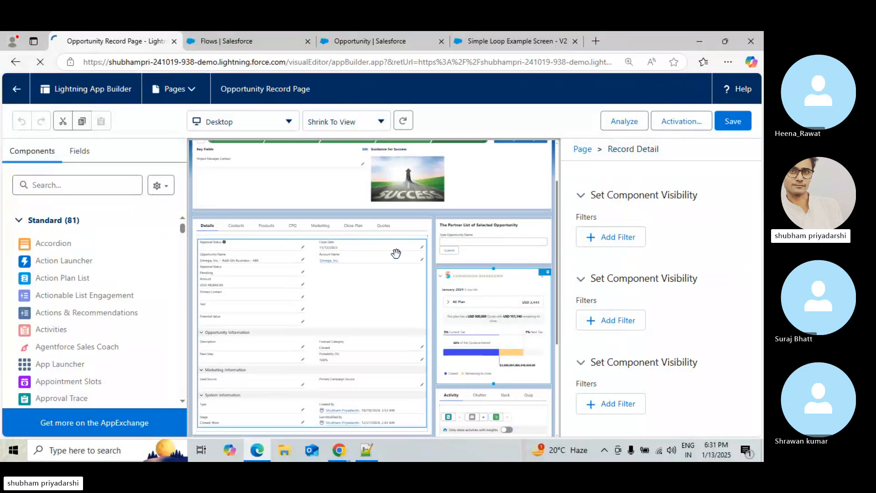
left_click(494, 250)
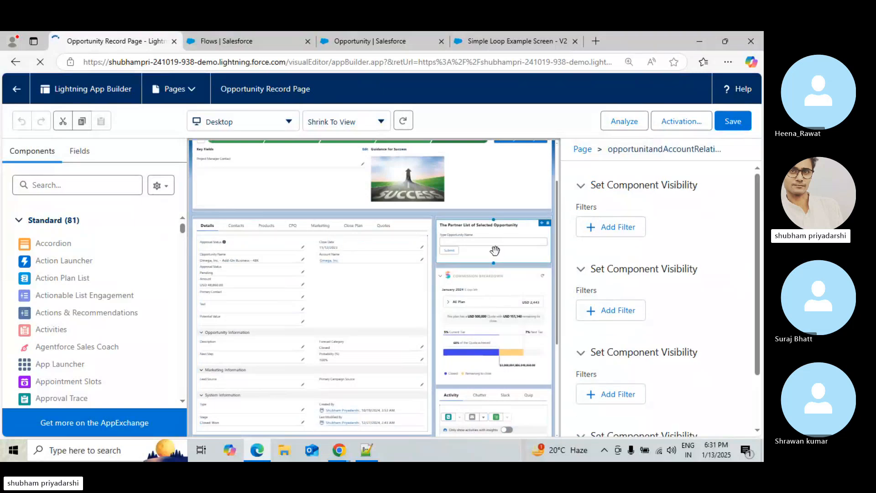
left_click(297, 295)
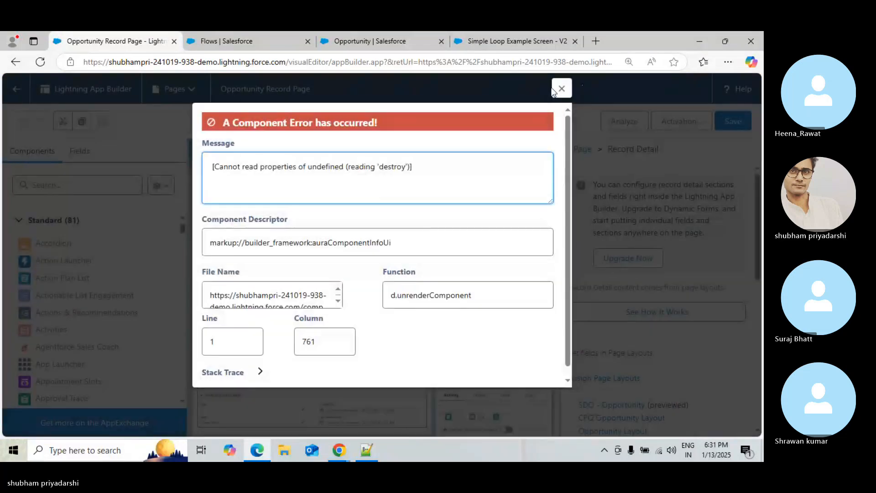
left_click(562, 89)
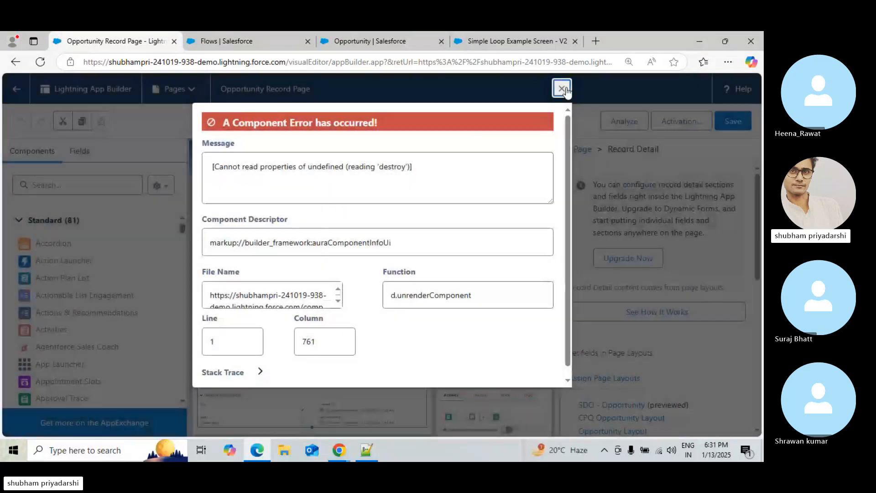
left_click(562, 89)
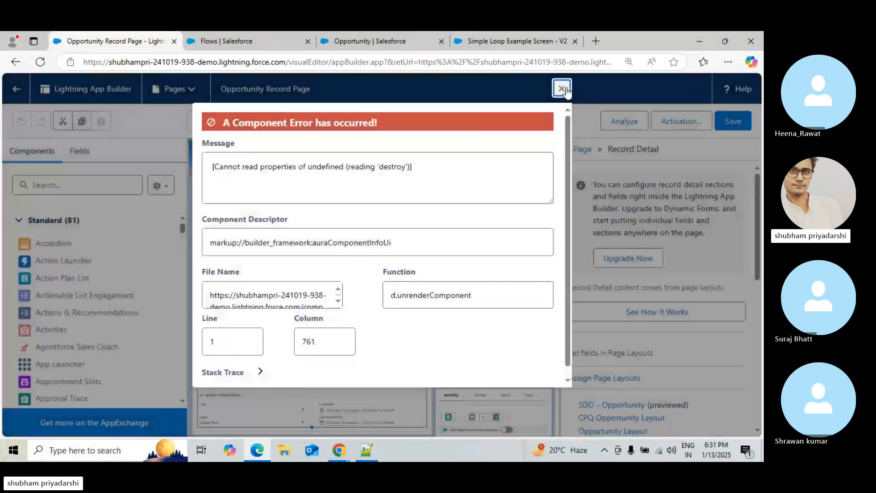
left_click(562, 90)
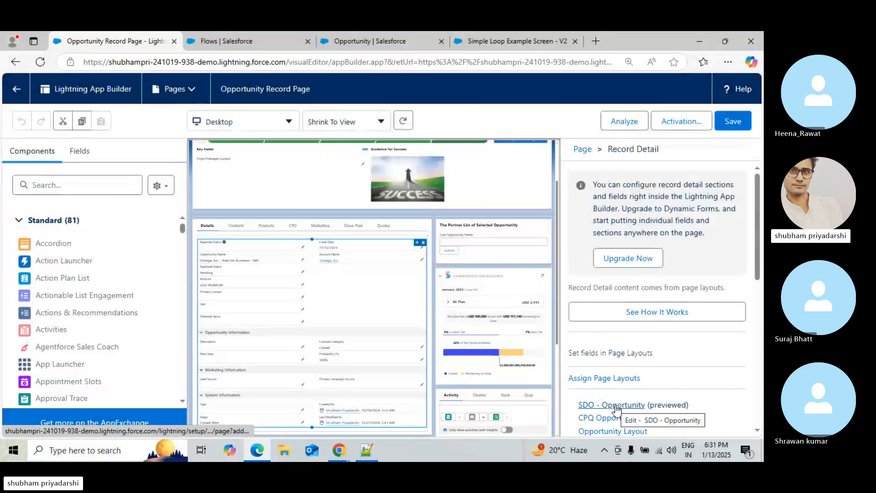
left_click(596, 409)
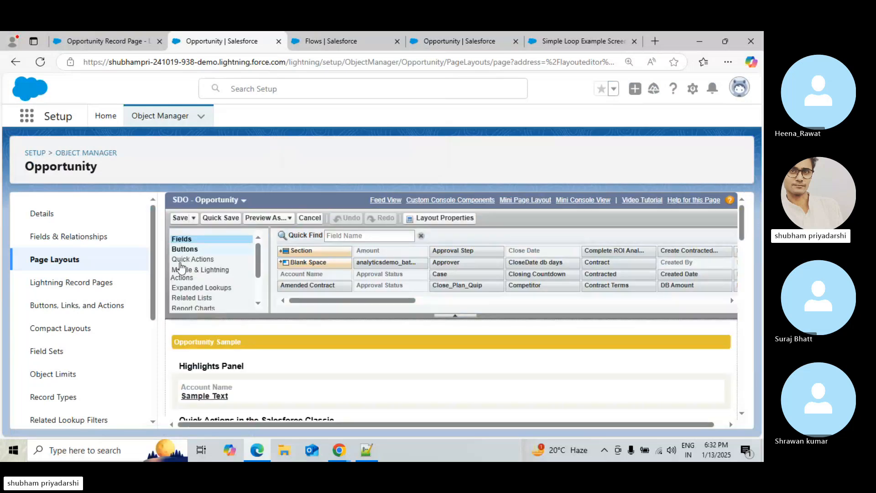
Add the New Task For Each Contact action to the SDO - Opportunity layout's Mobile and Lightning actions and save it
left_click(181, 273)
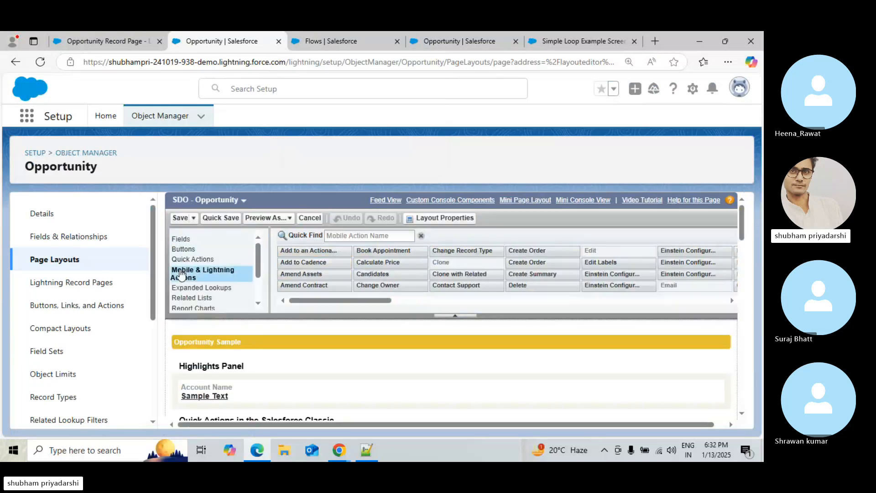
left_click(384, 236)
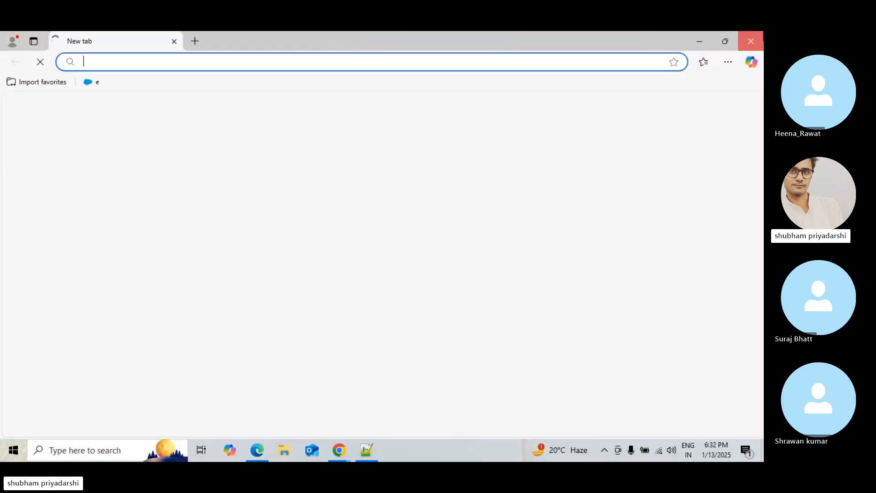
type("Ne")
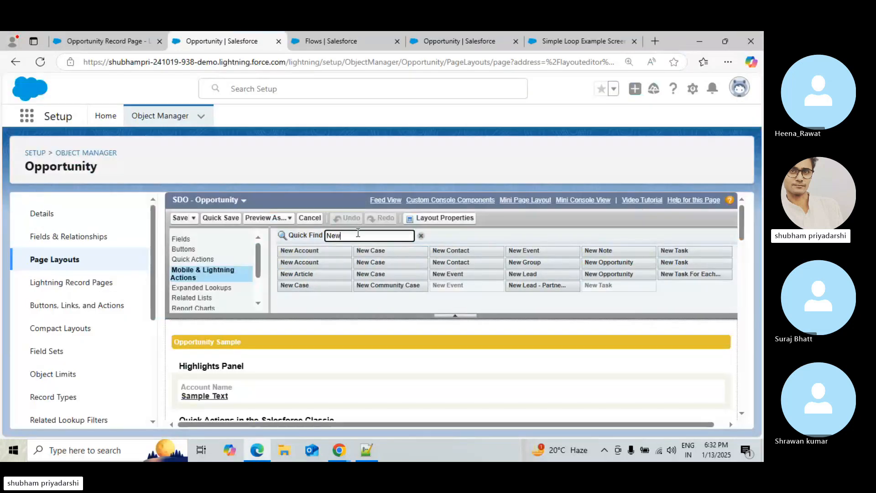
type("w")
left_click_drag(688, 274, 493, 359)
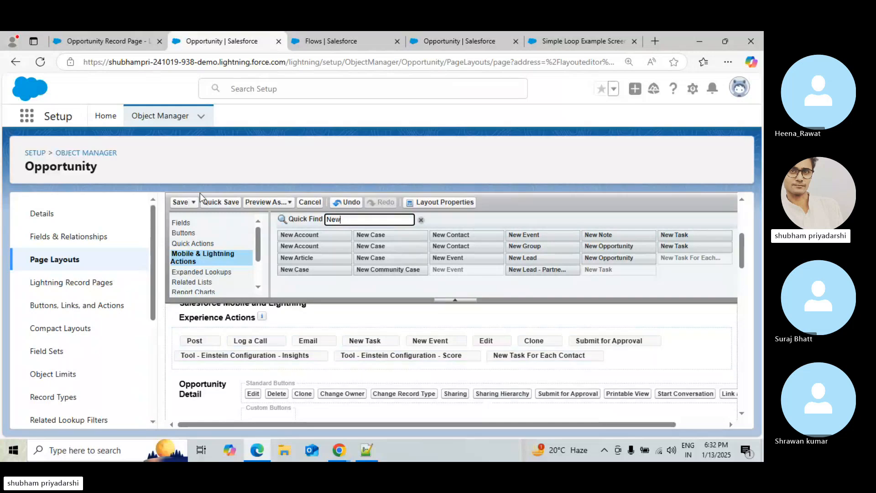
left_click(183, 202)
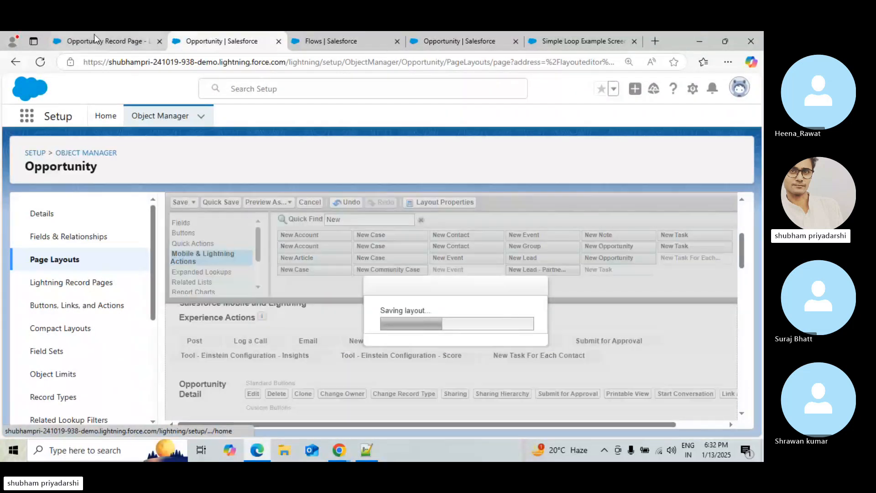
Run the New Task For Each Contact action on the Omega opportunity record and close the finished flow
left_click(97, 42)
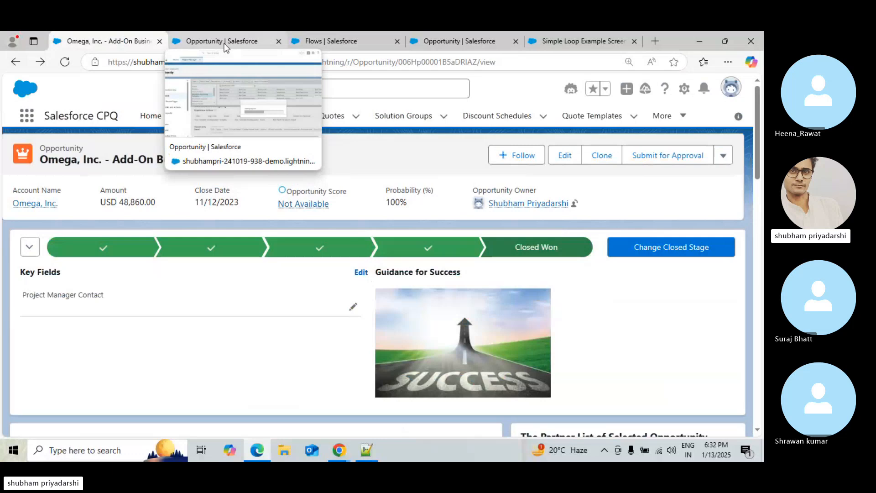
left_click(723, 157)
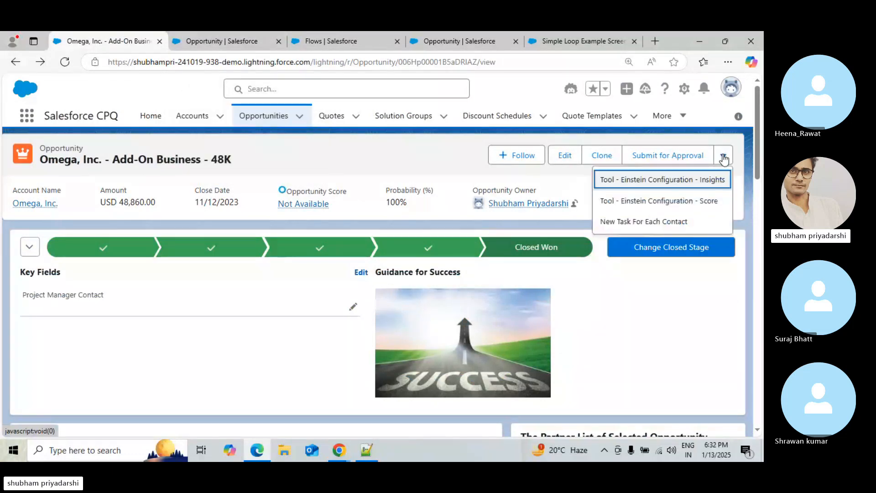
left_click(654, 223)
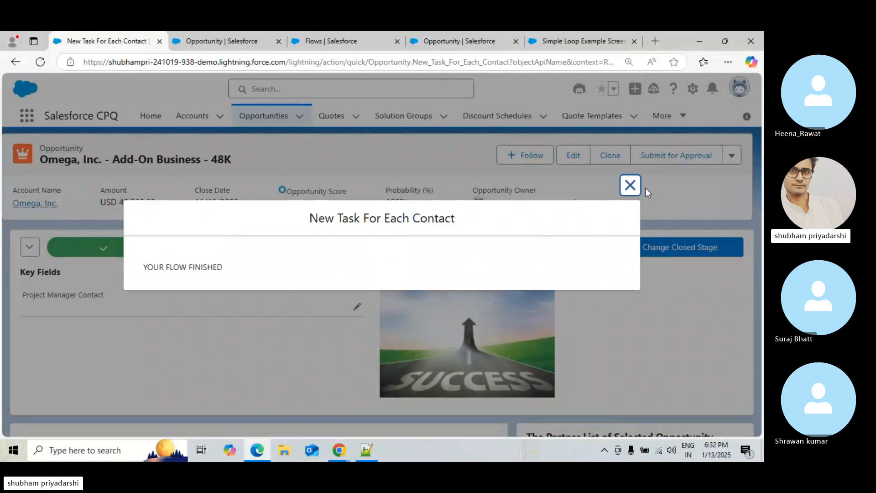
left_click(628, 186)
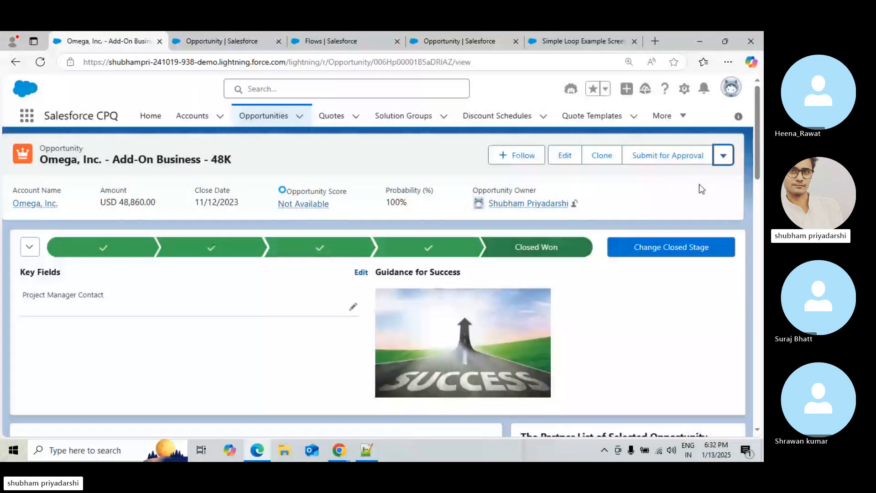
Browse the opportunity record and open its Contacts tab to view the contact roles
scroll(754, 183, "down", 7)
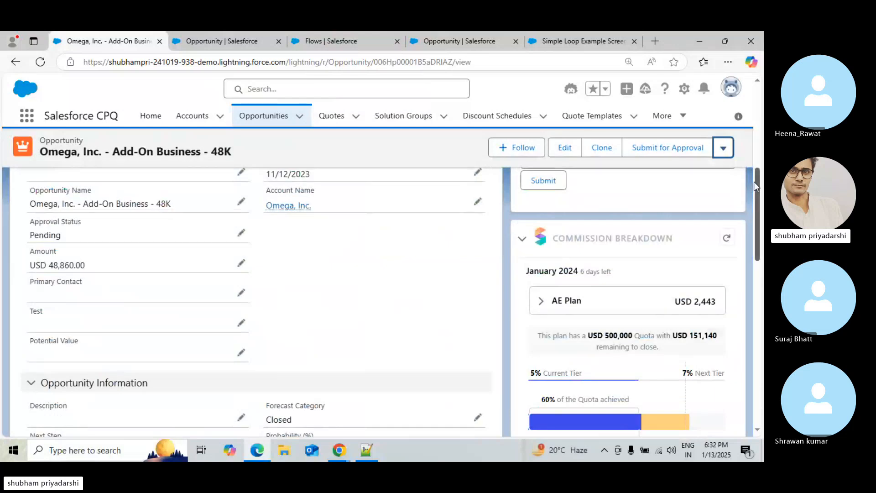
scroll(754, 182, "up", 4)
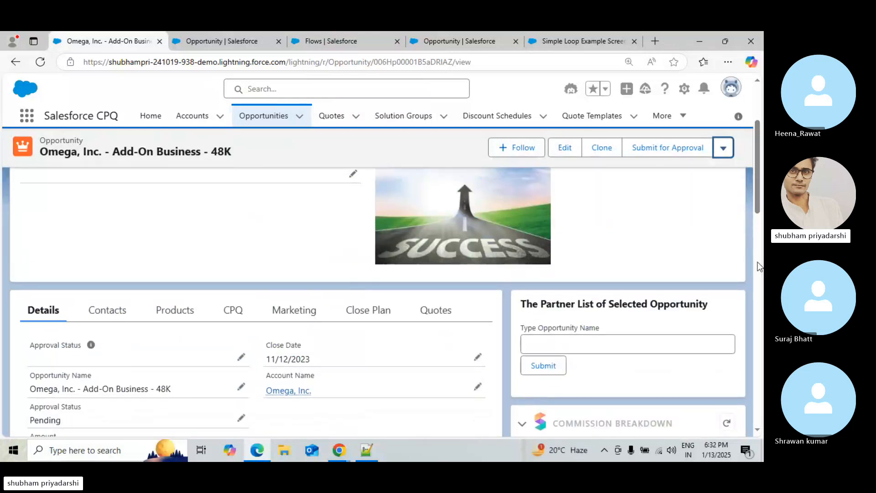
scroll(758, 369, "down", 5)
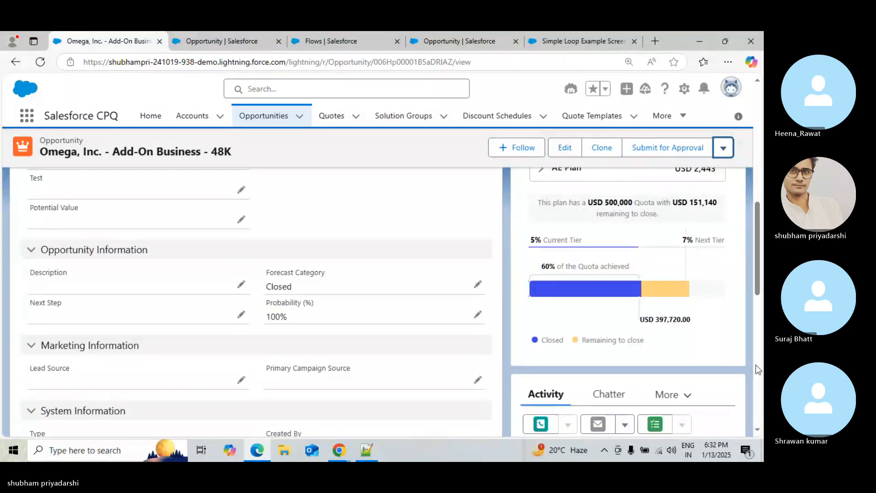
scroll(755, 365, "down", 6)
scroll(761, 328, "up", 3)
left_click_drag(761, 327, 763, 289)
scroll(363, 299, "up", 6)
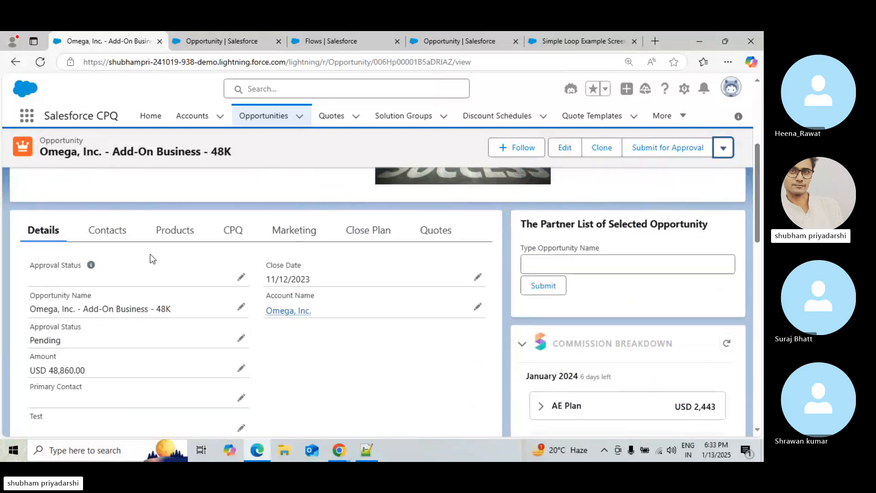
left_click(113, 231)
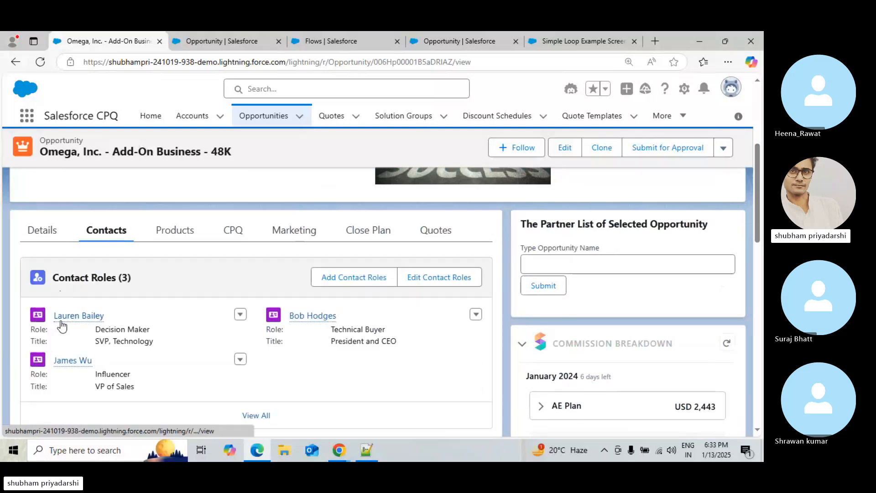
Open the first contact role's record, review its upcoming tasks, and return to the opportunity
left_click(61, 319)
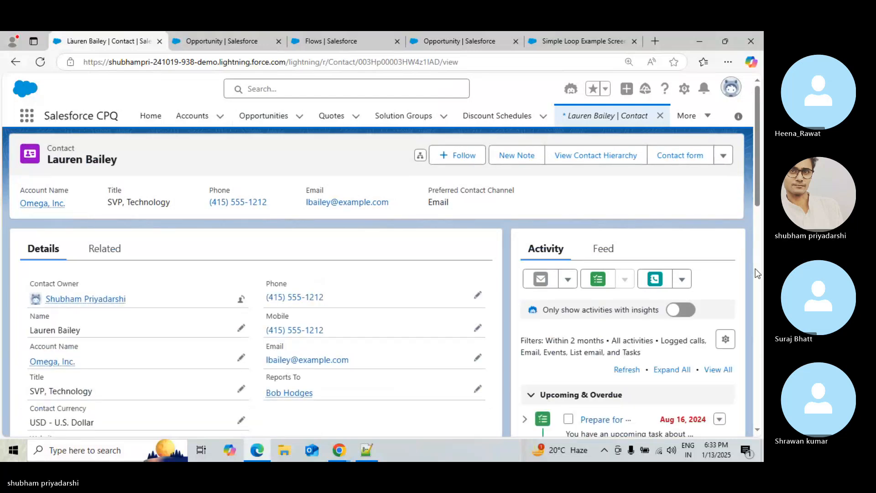
left_click(756, 267)
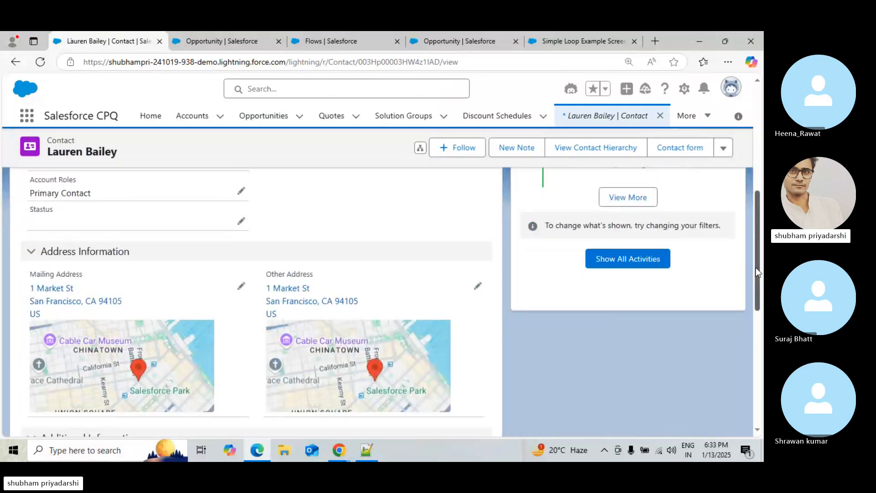
left_click_drag(757, 268, 760, 217)
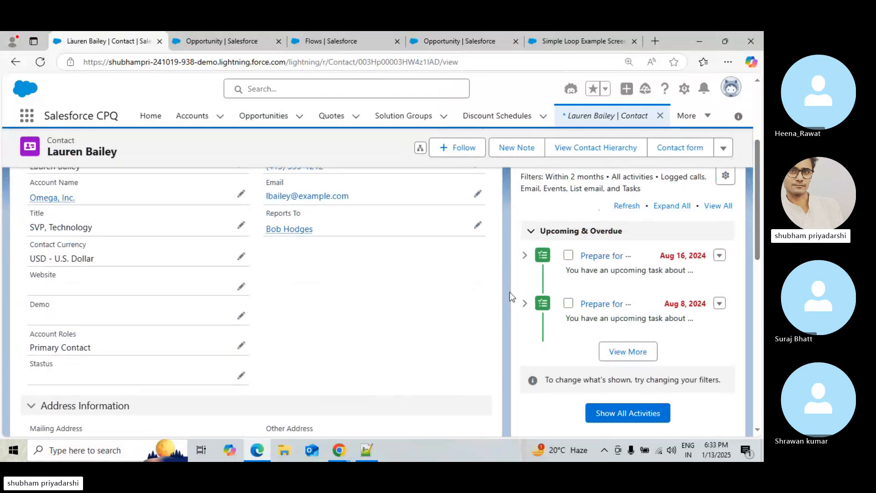
left_click_drag(760, 234, 762, 192)
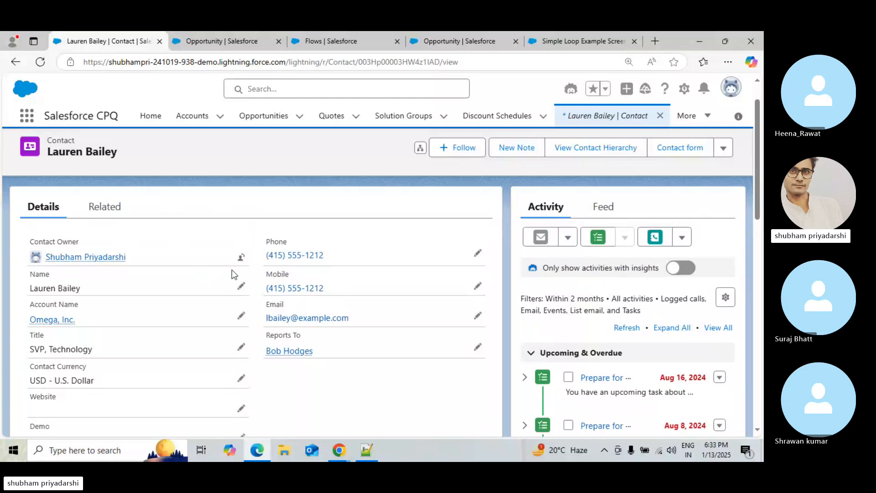
left_click(11, 67)
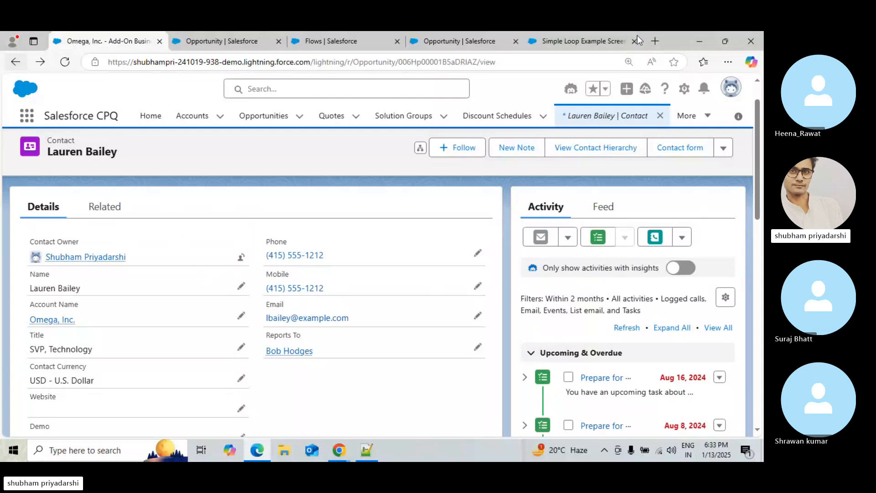
Switch to Chrome and review the Simple Loop Example result video on the salesforce-flowsome page, then return to the opportunity
left_click(701, 37)
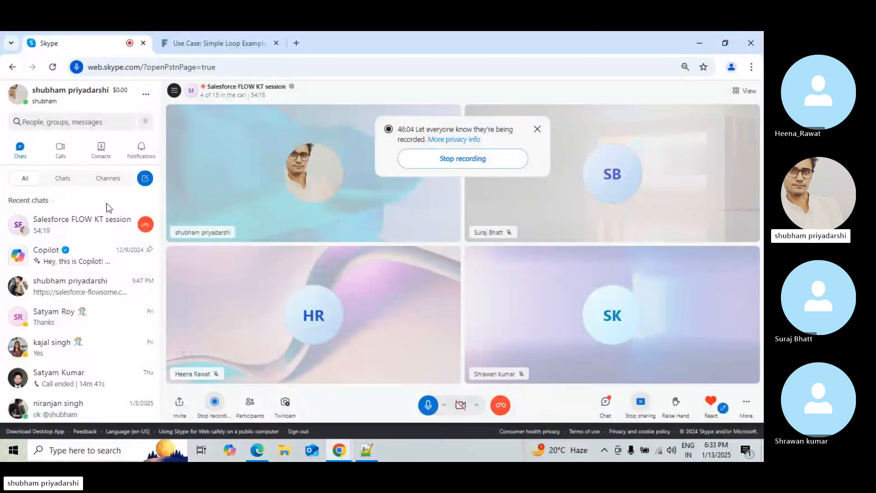
left_click(214, 41)
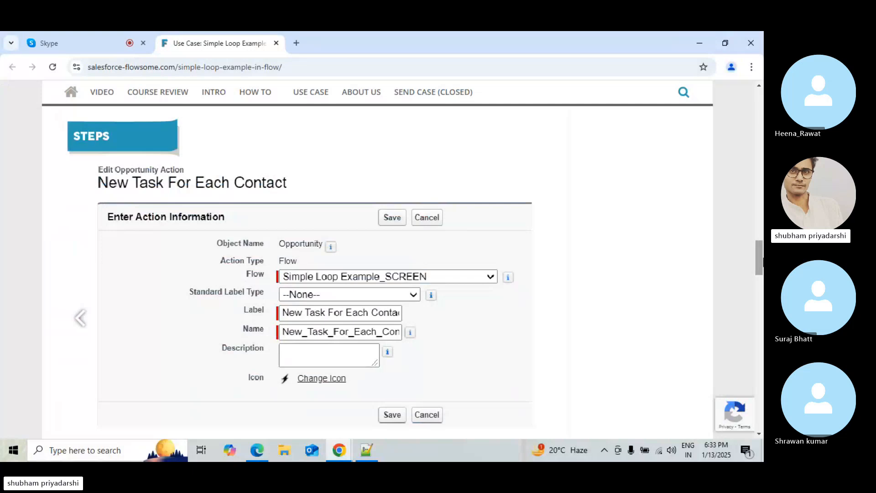
left_click_drag(759, 257, 761, 308)
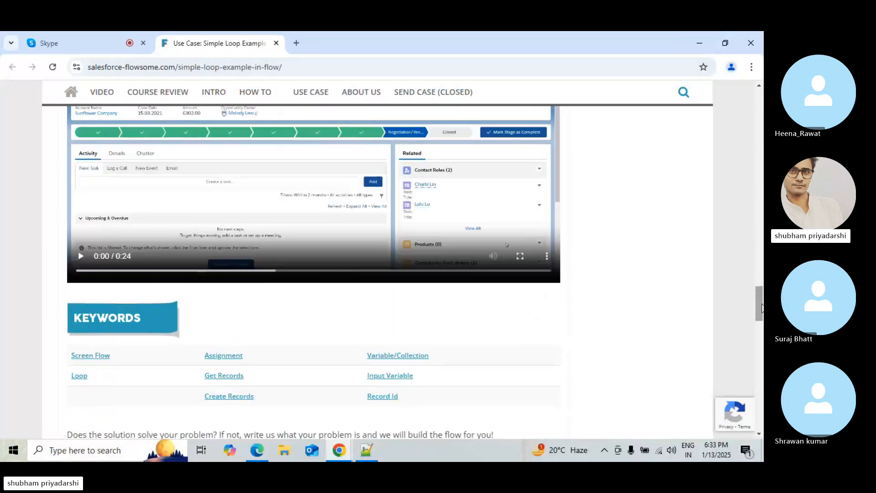
left_click(408, 188)
scroll(401, 225, "up", 1)
scroll(400, 225, "up", 2)
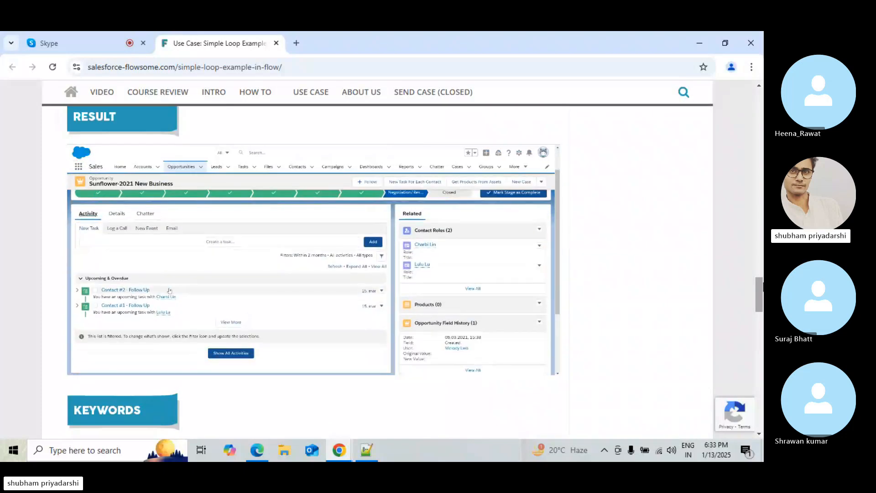
mouse_move(559, 373)
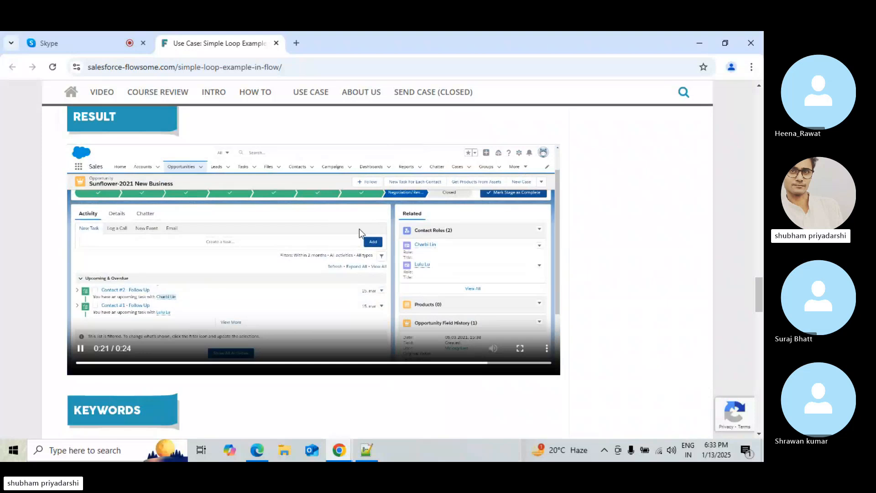
left_click(359, 229)
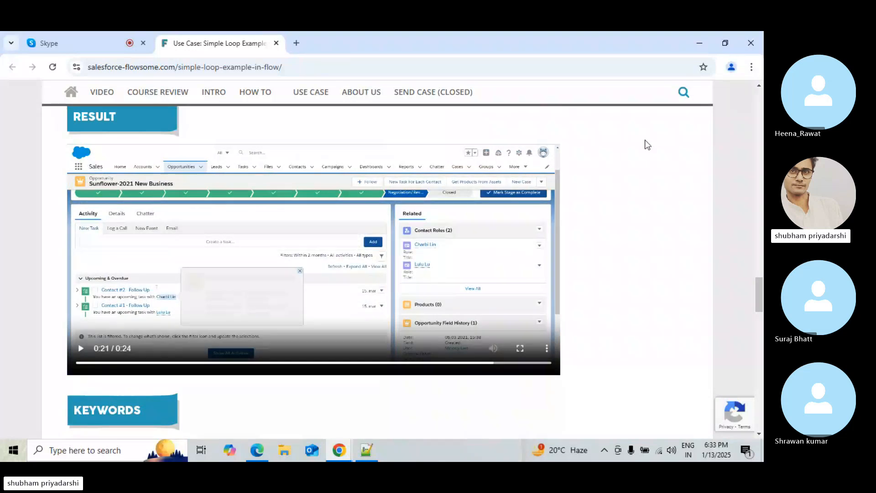
left_click(698, 42)
left_click(257, 449)
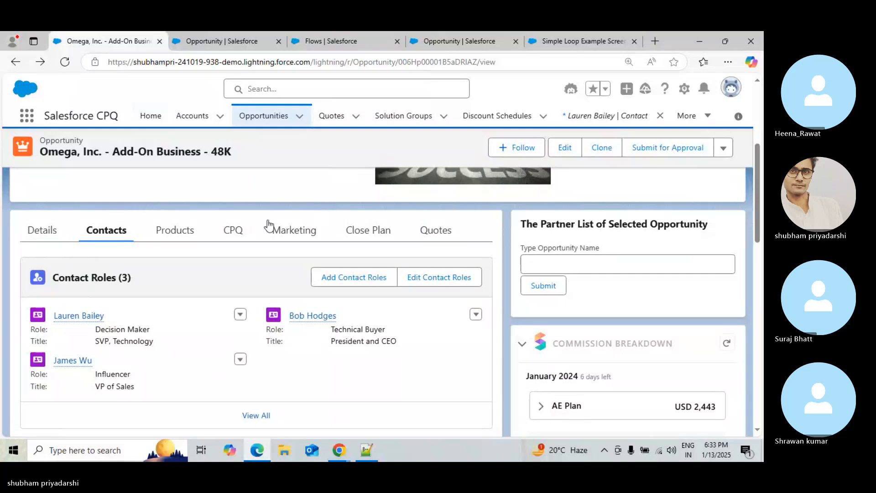
Reload the opportunity record and scroll through its details and activity timeline
left_click(48, 232)
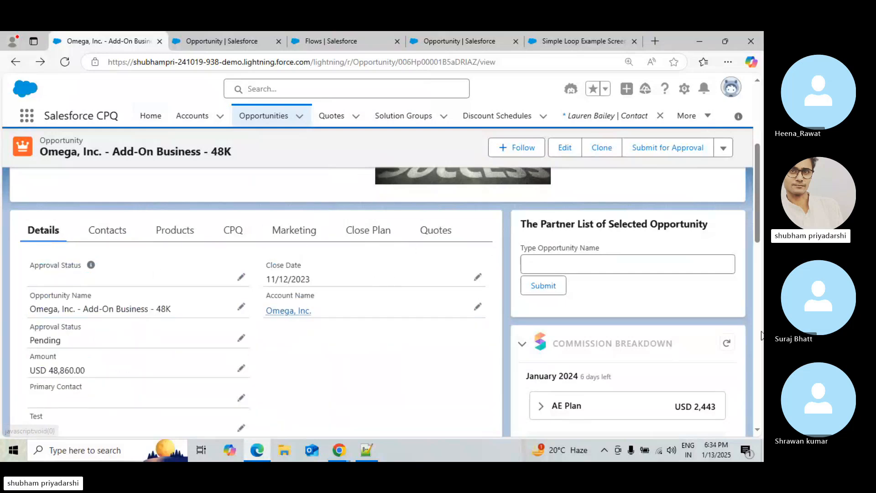
scroll(752, 362, "down", 15)
left_click_drag(763, 345, 763, 258)
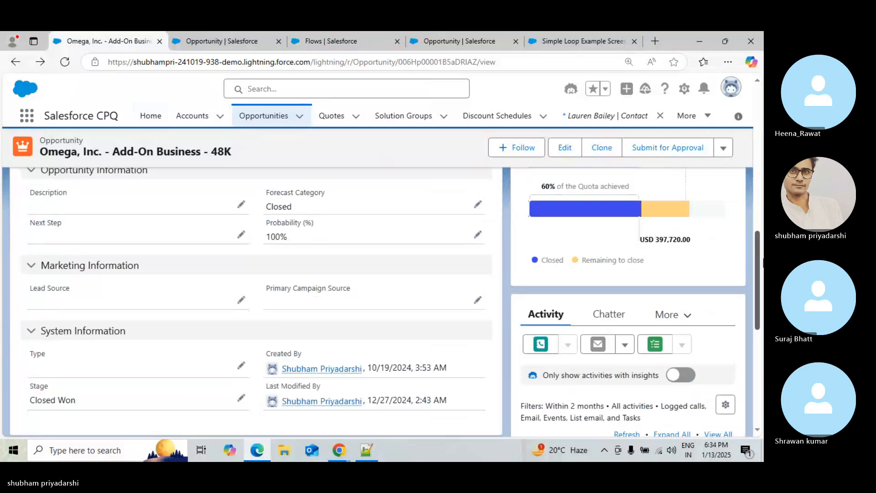
left_click(60, 66)
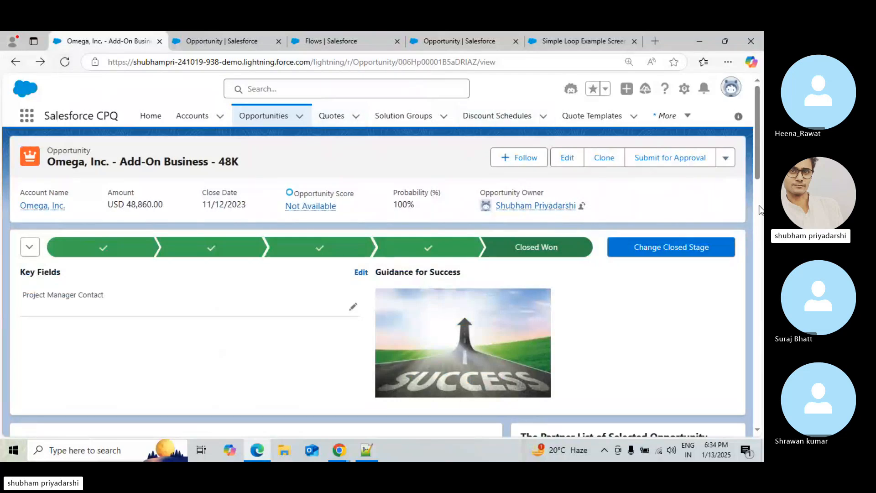
scroll(758, 210, "down", 15)
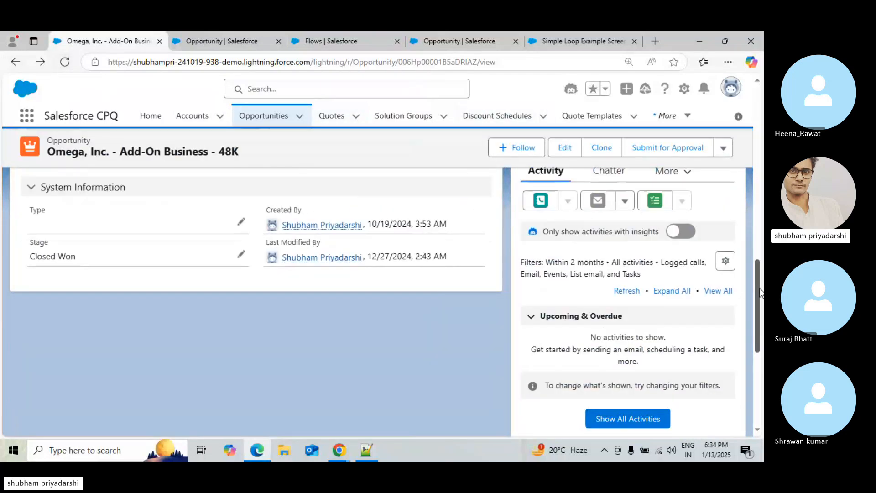
scroll(760, 292, "down", 3)
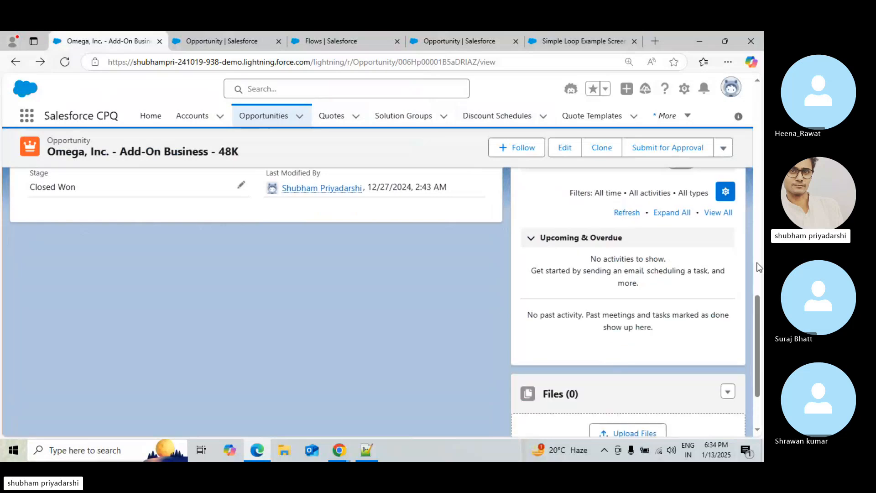
scroll(757, 262, "up", 5)
scroll(759, 234, "up", 10)
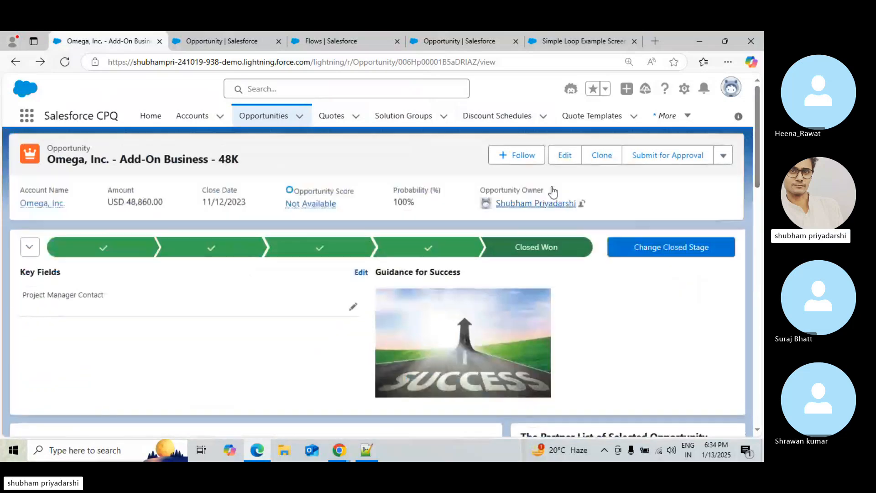
Run the New Task For Each Contact action again on the opportunity and close the finished flow
left_click(719, 160)
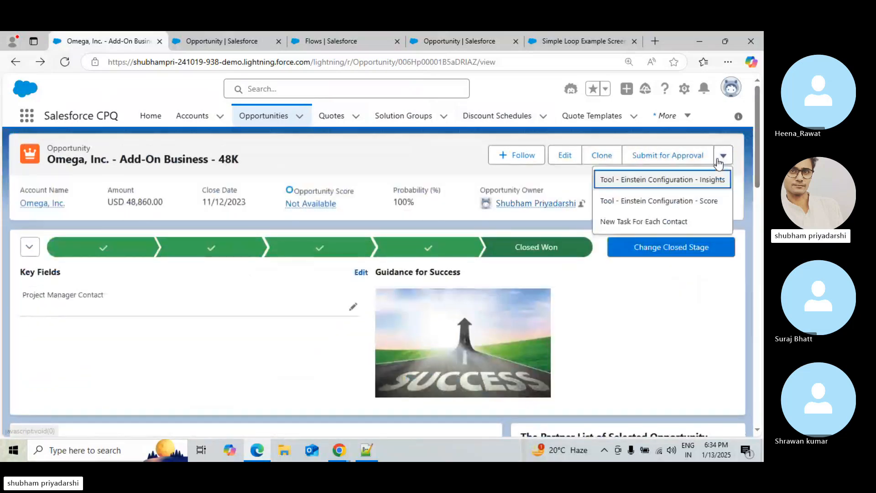
left_click(631, 222)
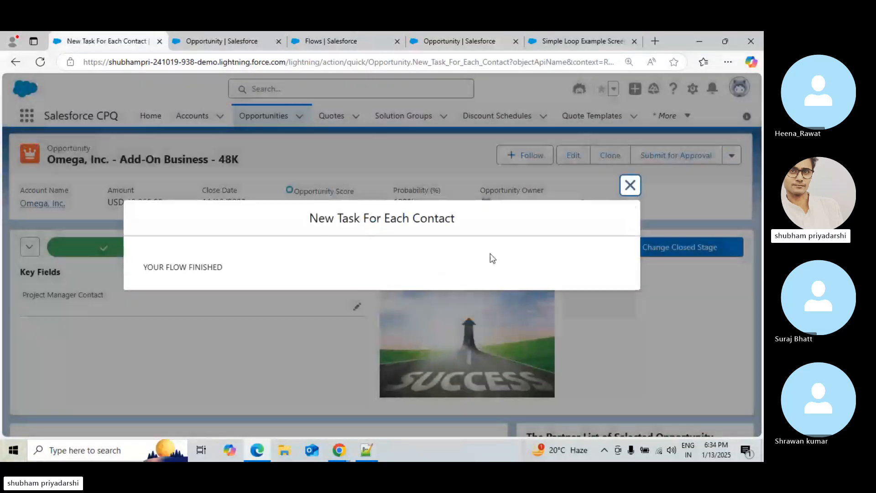
left_click(635, 193)
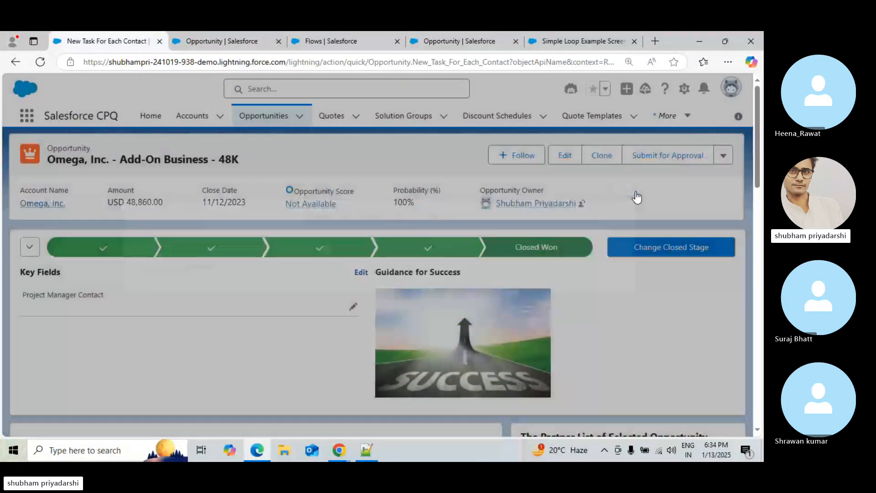
Reload the opportunity record and scroll down to review its Activity timeline
scroll(753, 226, "down", 5)
left_click_drag(754, 226, 756, 284)
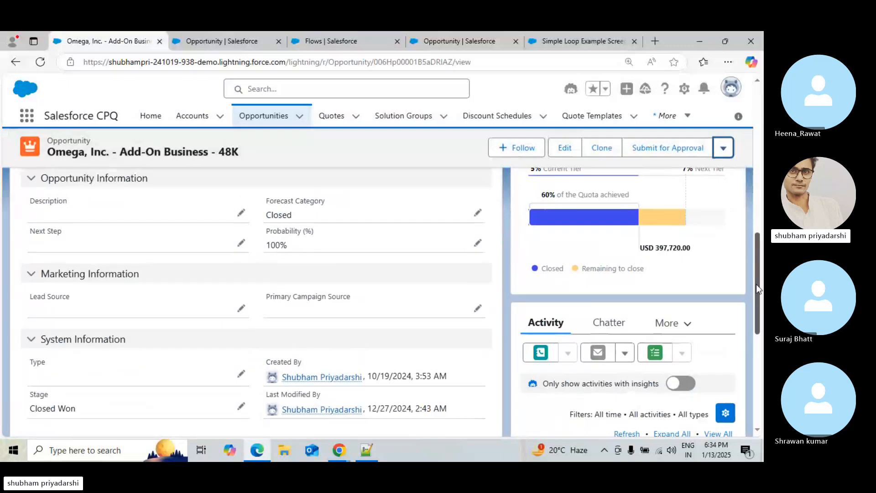
left_click(38, 62)
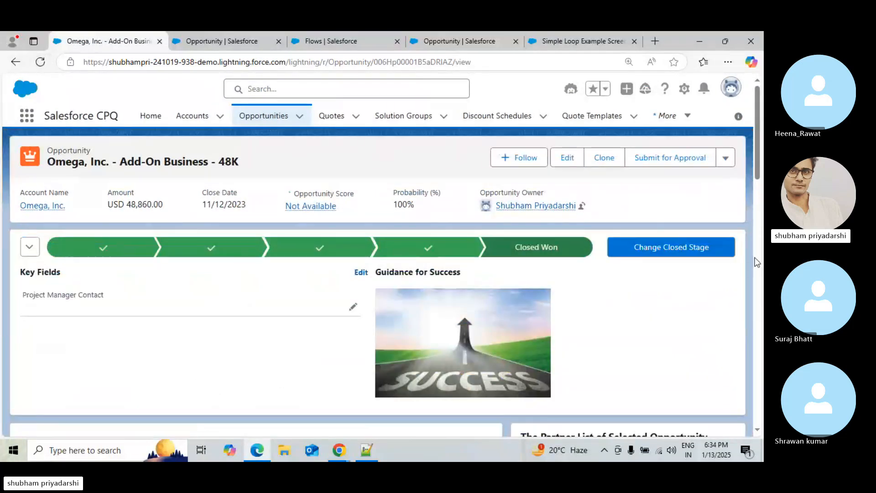
scroll(755, 262, "down", 15)
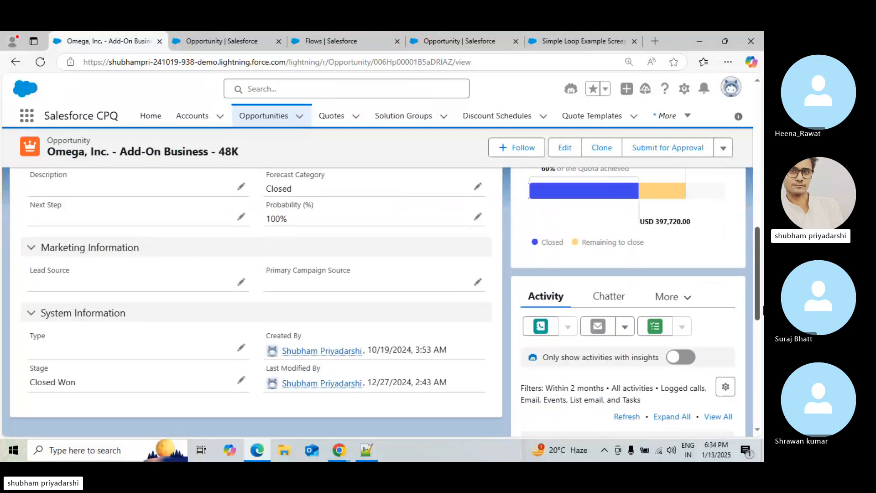
scroll(763, 310, "down", 3)
scroll(762, 314, "up", 5)
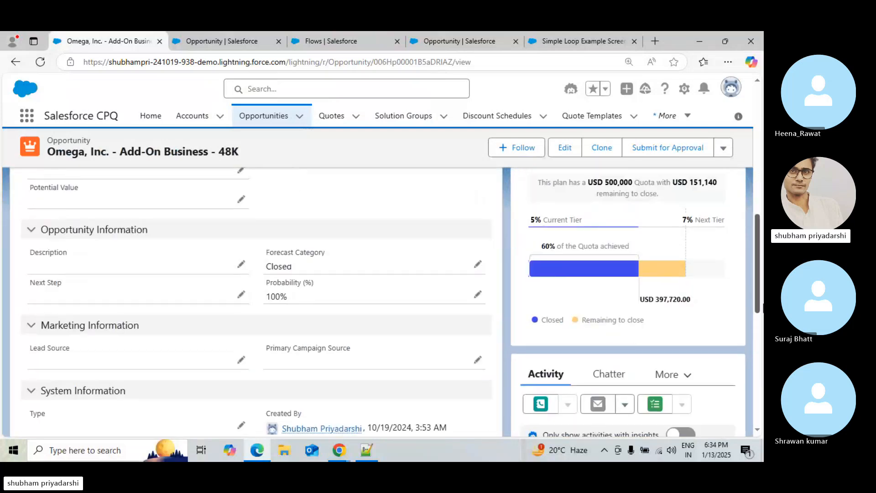
scroll(763, 322, "down", 2)
scroll(763, 325, "up", 15)
scroll(762, 315, "down", 12)
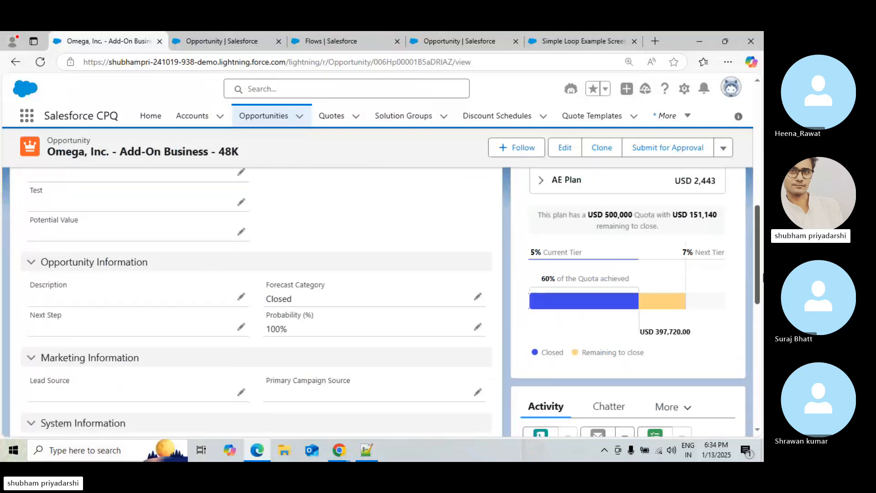
scroll(667, 324, "down", 5)
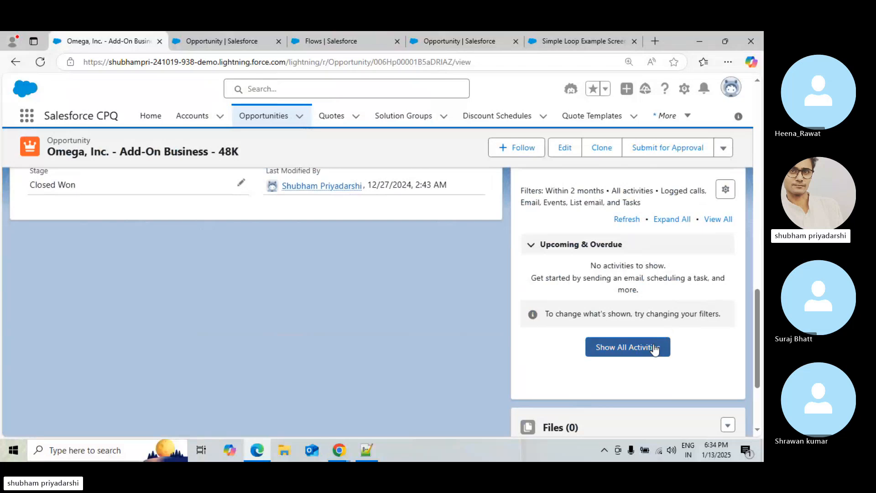
Set the activity filter's date range to All time, apply it, and browse the Chatter and Activity tabs
left_click(725, 191)
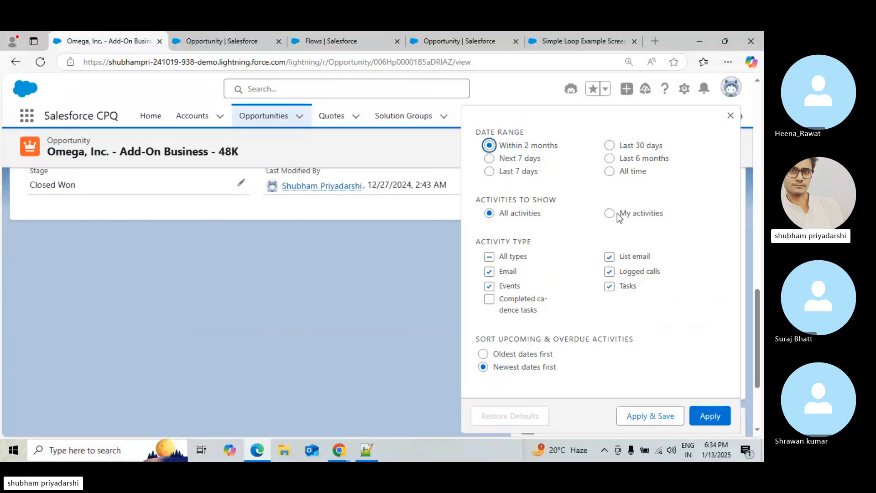
left_click(610, 171)
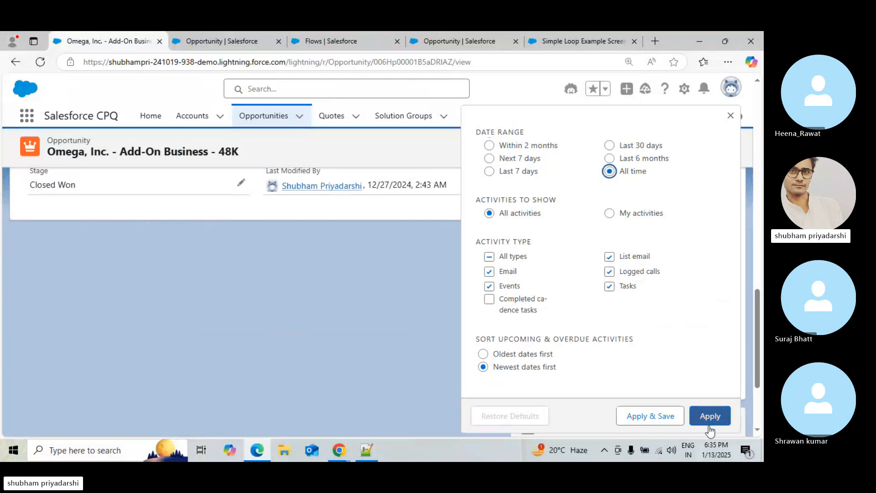
left_click(673, 416)
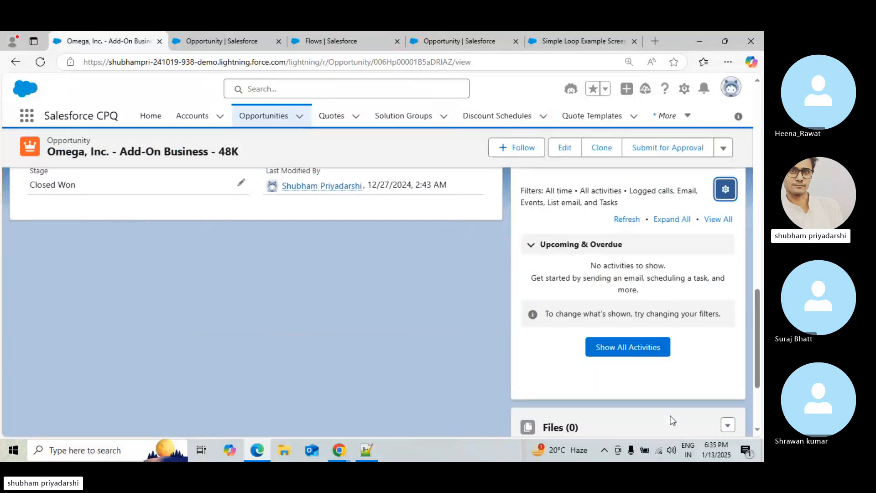
left_click_drag(760, 321, 763, 267)
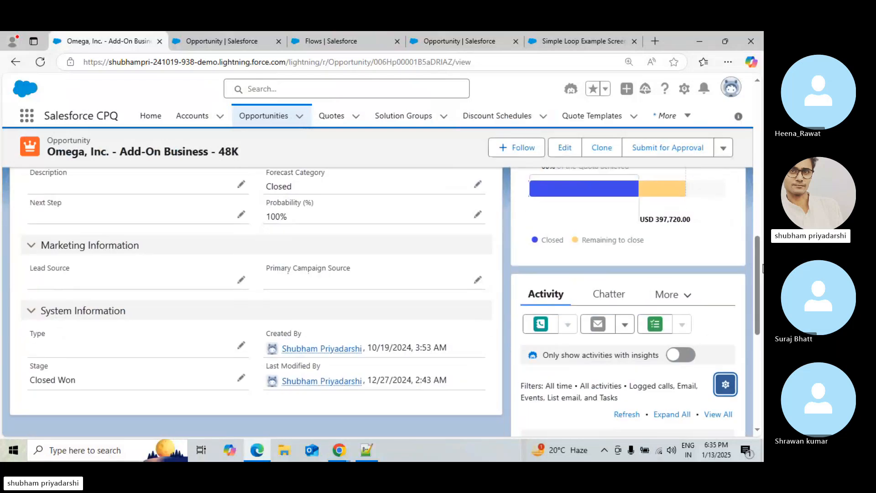
left_click(609, 295)
left_click(675, 301)
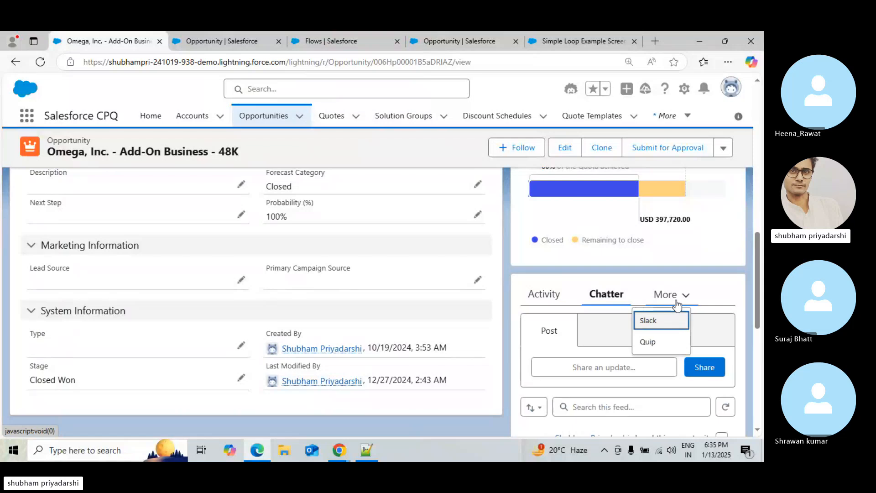
left_click(544, 294)
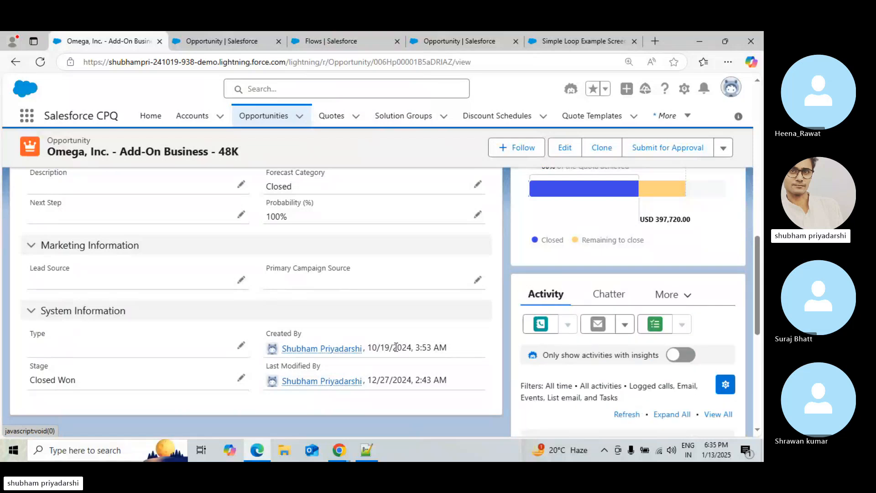
Open the Opportunity page layout assignment in Setup for editing and scroll to the System Administrator profile
left_click(683, 88)
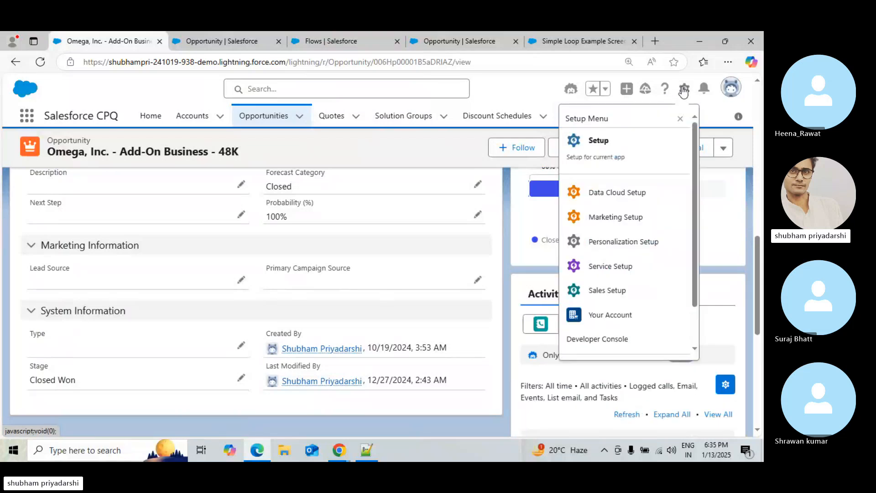
left_click(212, 33)
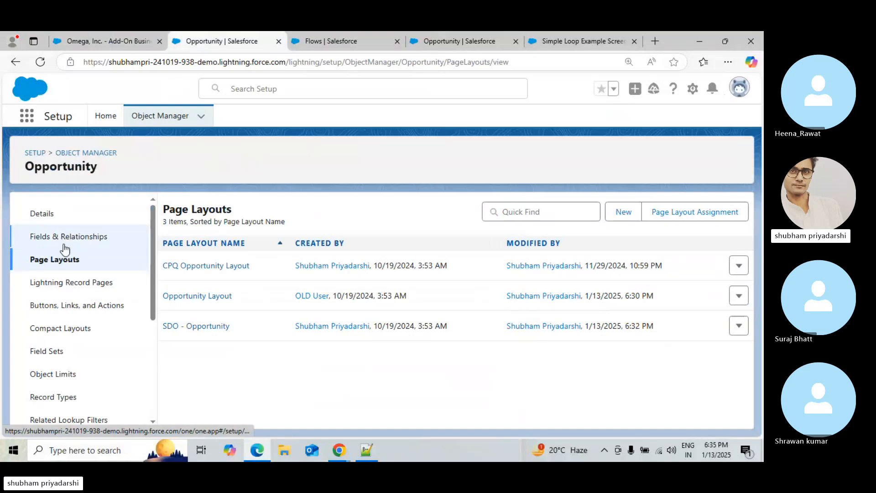
left_click(683, 215)
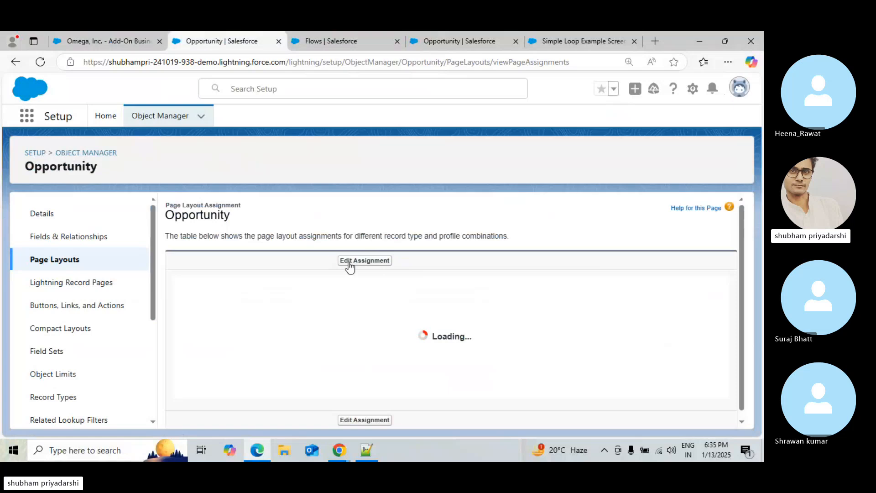
left_click(350, 262)
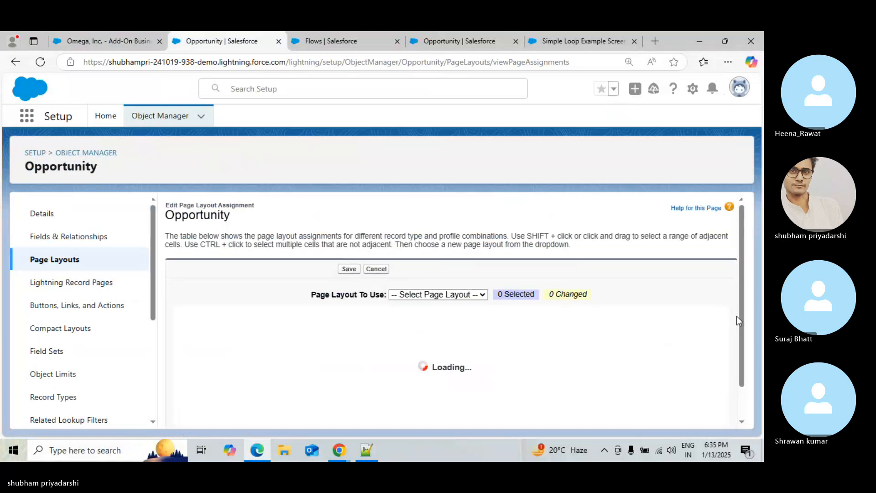
scroll(739, 393, "down", 1)
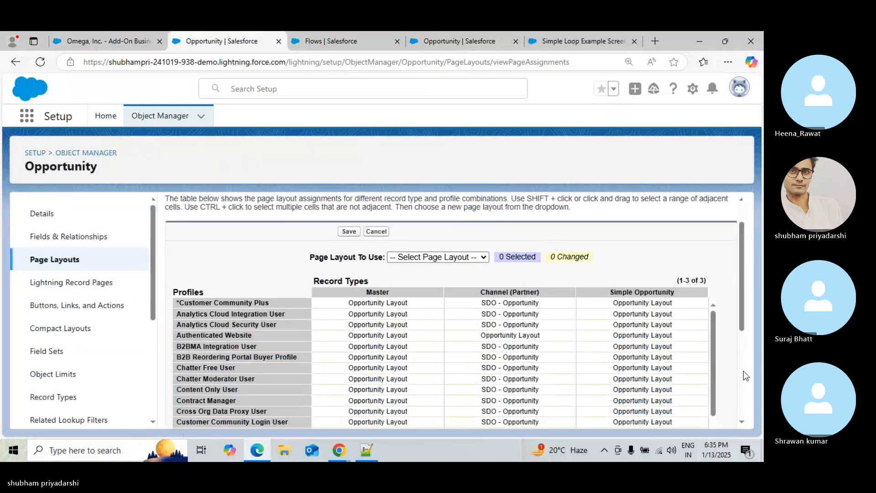
scroll(743, 370, "down", 5)
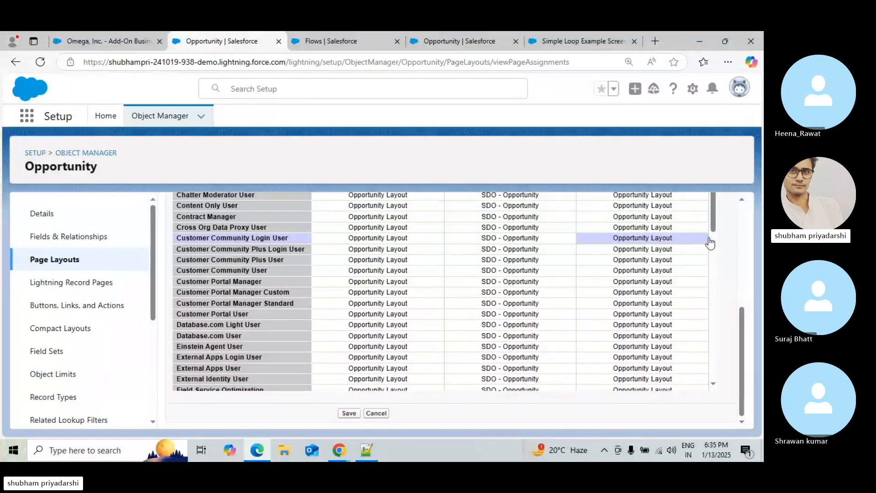
left_click_drag(710, 242, 718, 380)
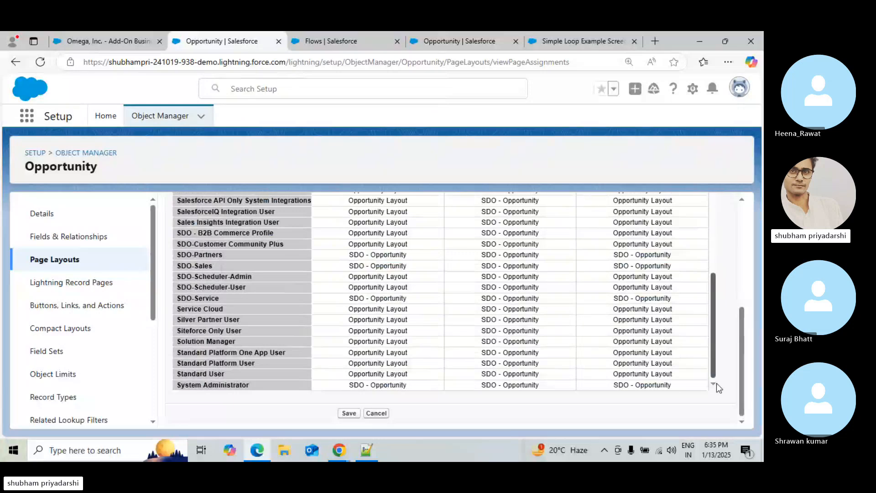
Assign Opportunity Layout to the System Administrator profile across all three record types and save the assignment
left_click(373, 387)
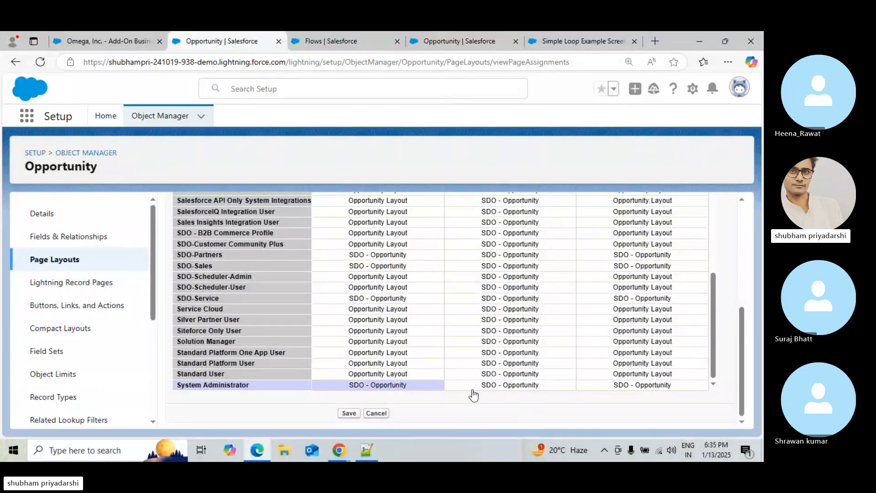
left_click(500, 386, "shift")
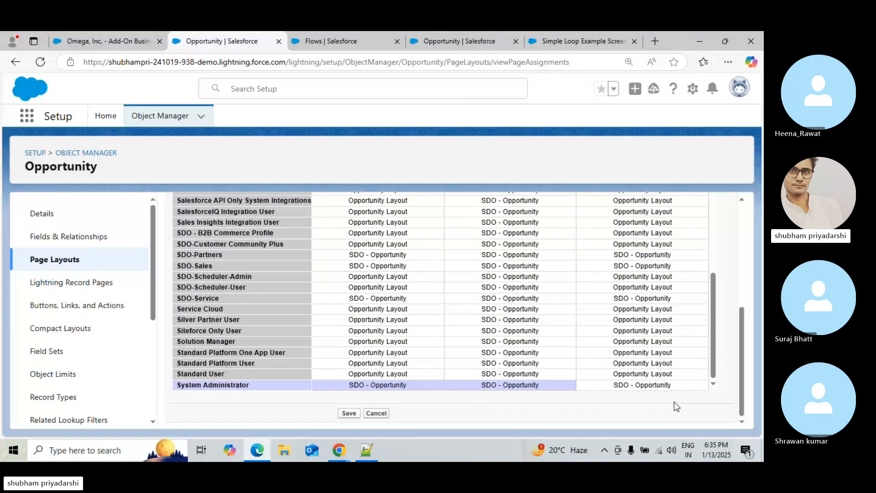
left_click(675, 386, "shift")
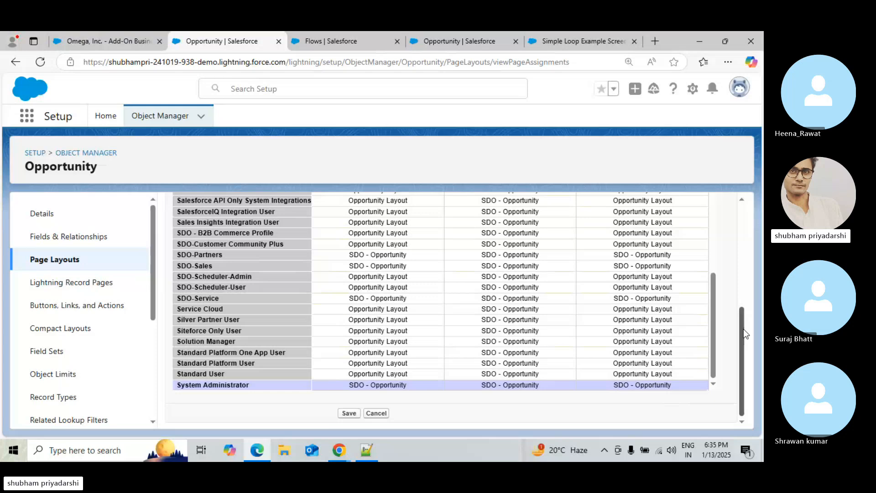
left_click_drag(743, 329, 743, 239)
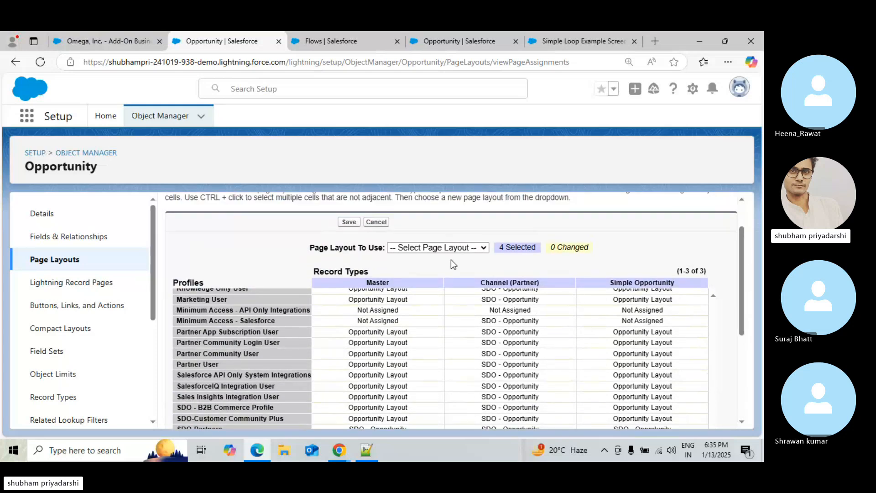
left_click(458, 250)
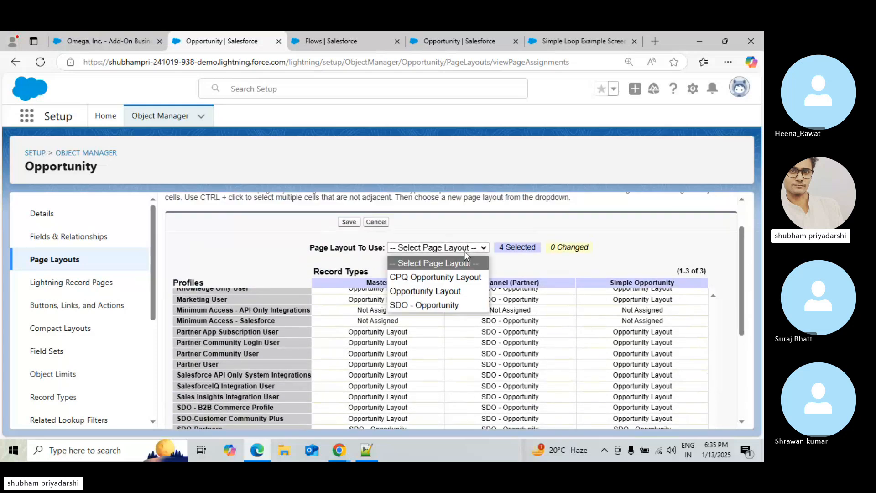
left_click(436, 290)
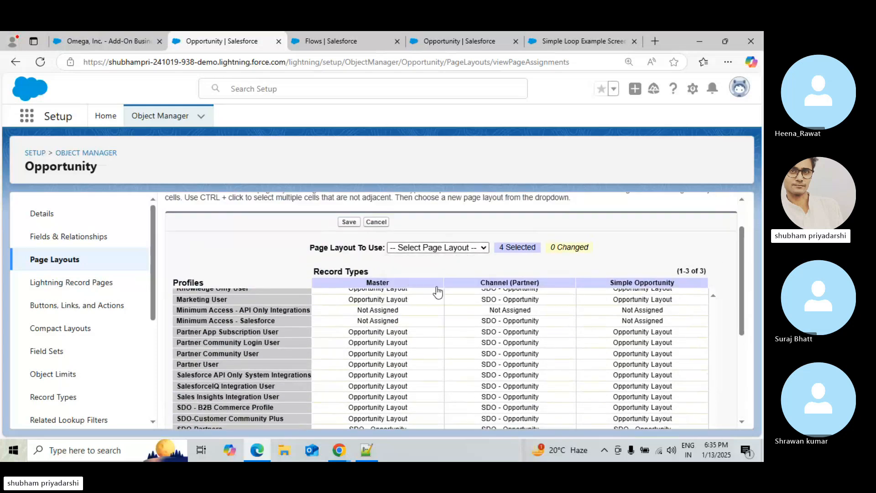
left_click(349, 223)
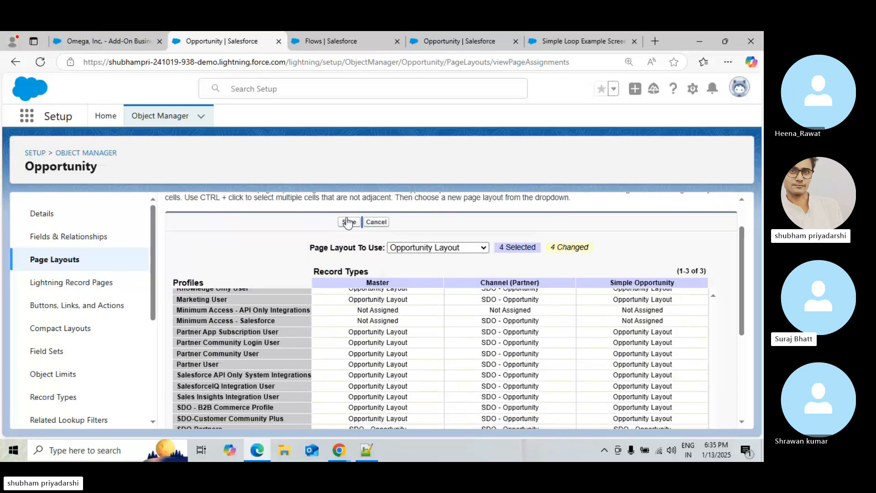
left_click(349, 224)
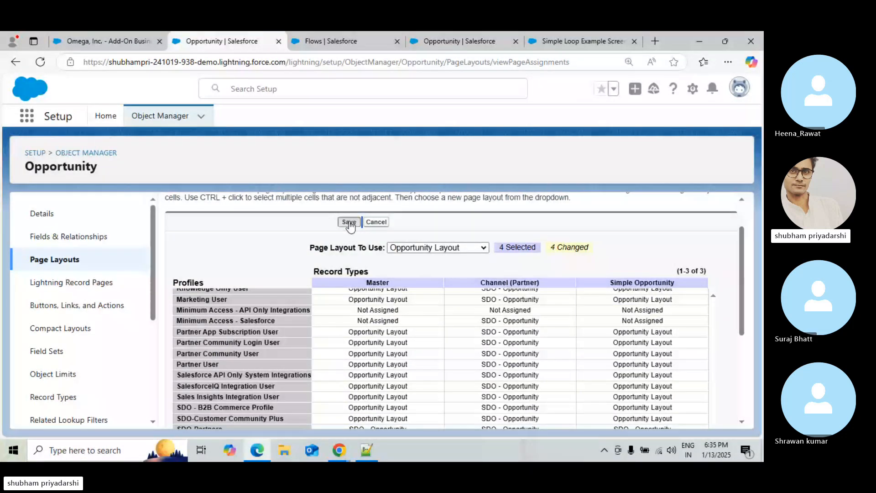
Reload the opportunity record, run the New Task For Each Contact action, and close its finished dialog
left_click(59, 38)
left_click(39, 62)
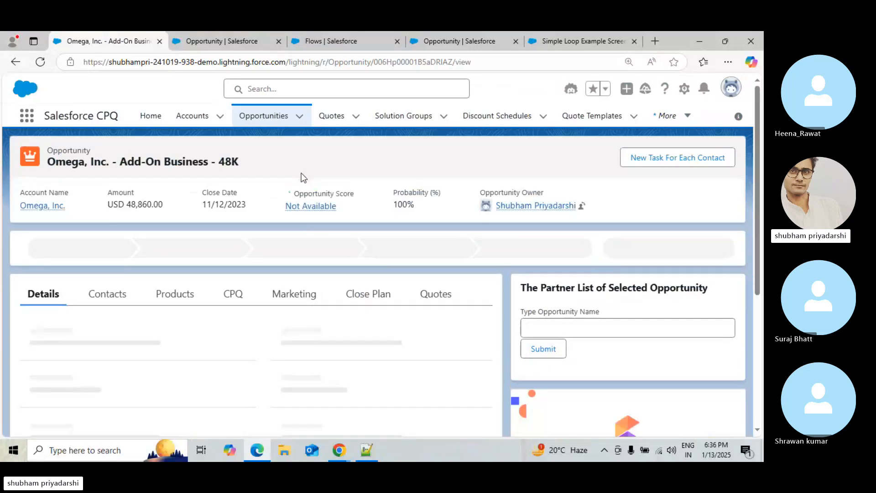
left_click(683, 156)
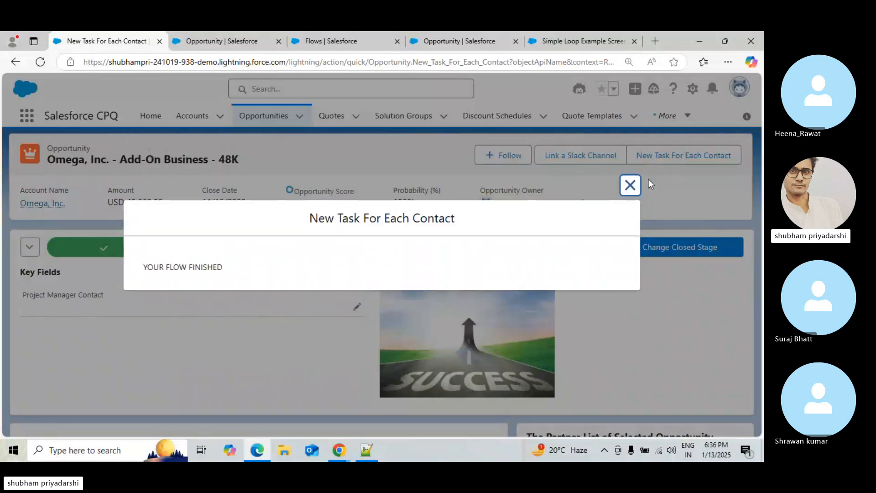
left_click(631, 185)
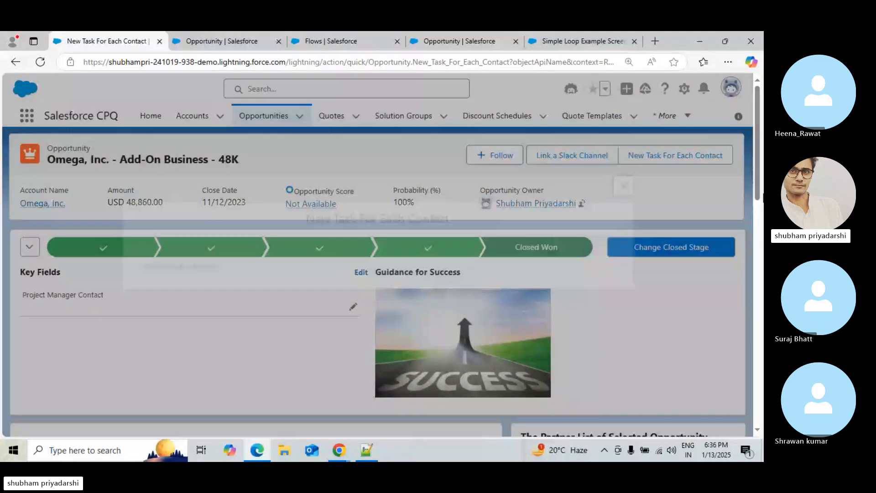
Reload the opportunity record and scroll through its page
left_click_drag(758, 114, 758, 231)
scroll(759, 231, "down", 5)
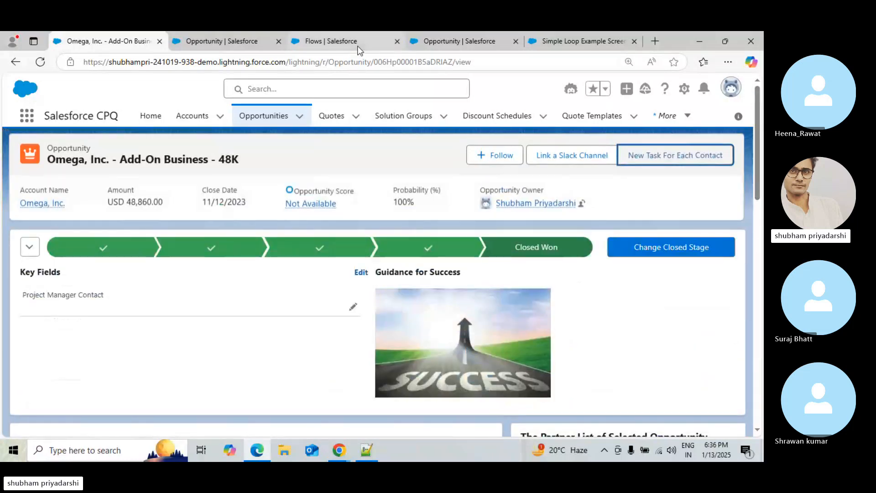
left_click(40, 63)
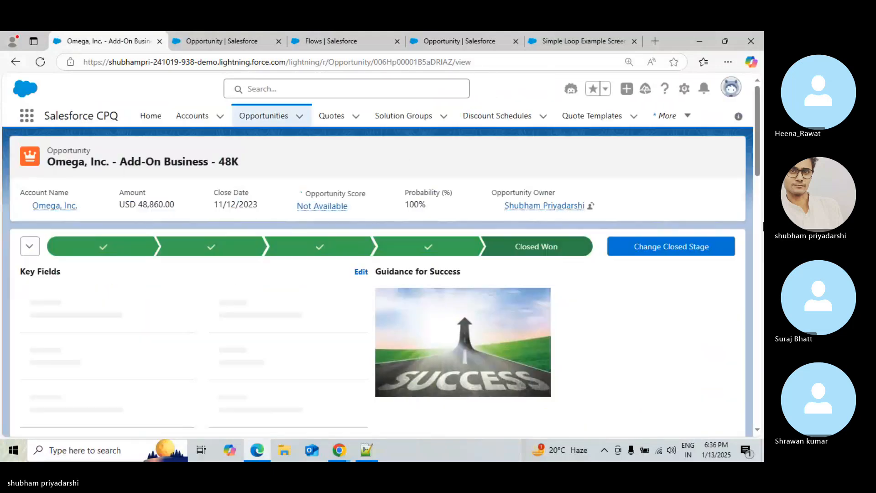
left_click(760, 232)
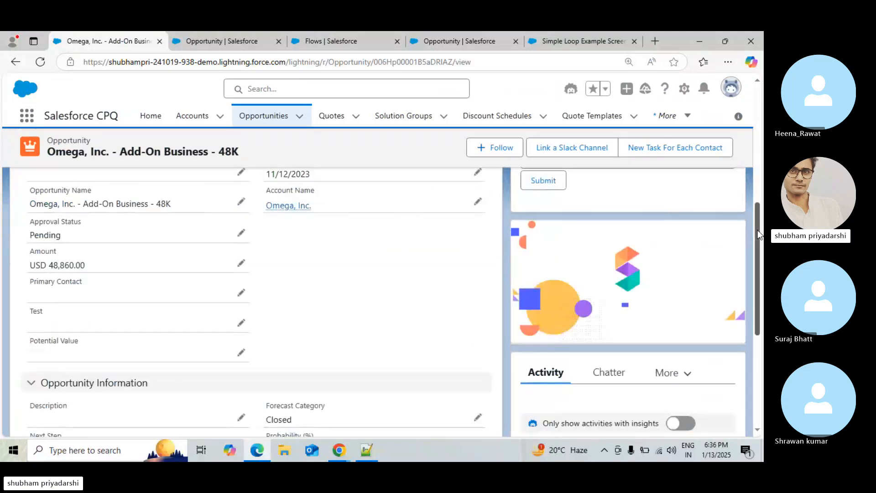
left_click_drag(761, 232, 761, 169)
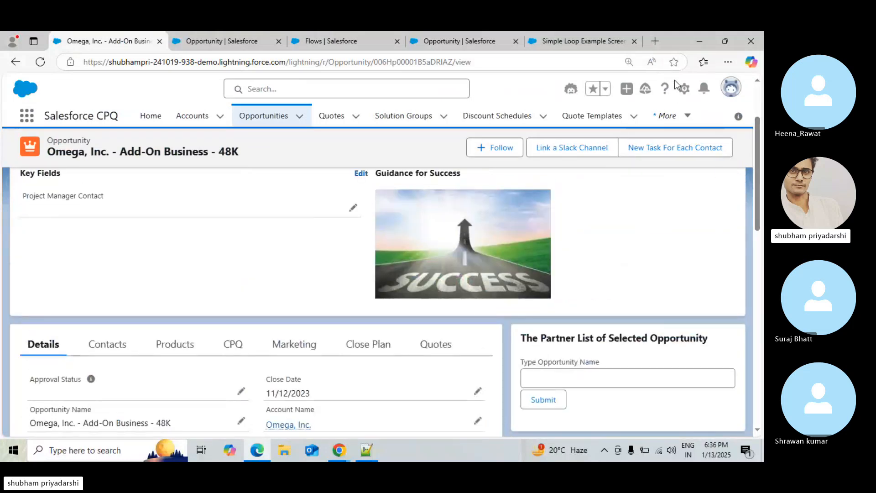
Open the opportunity's record page for editing in Lightning App Builder
left_click(683, 88)
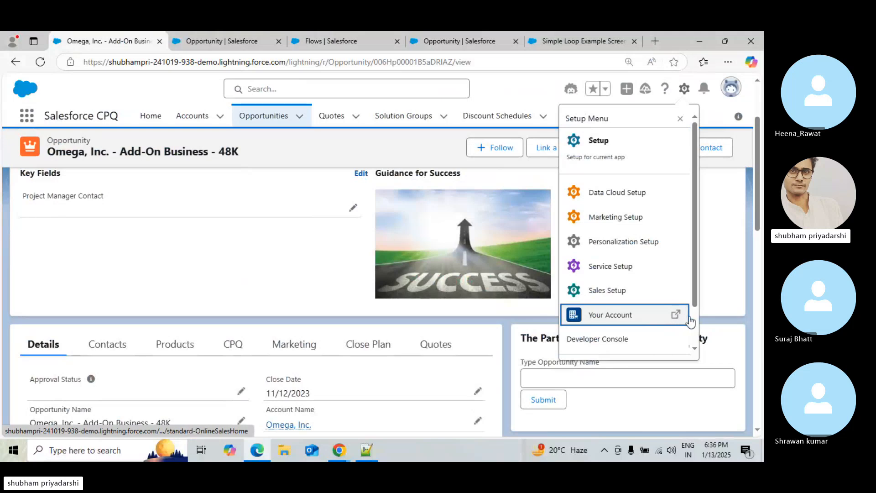
scroll(690, 319, "down", 2)
left_click(573, 328)
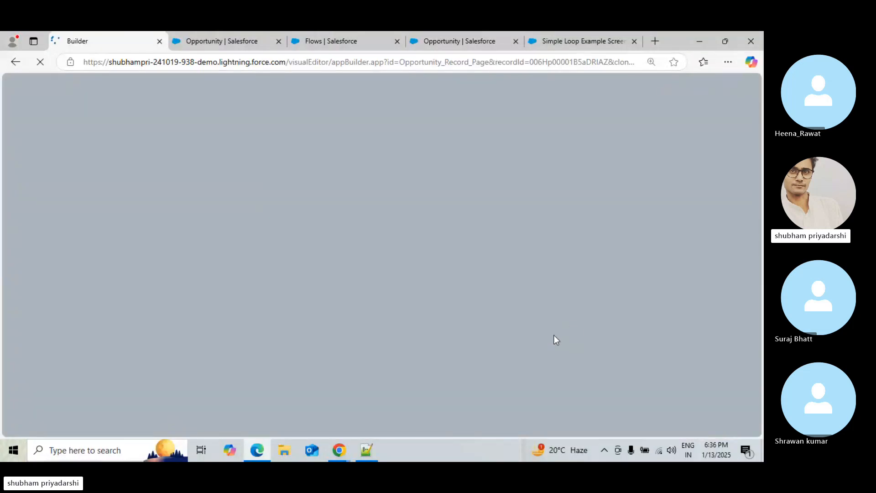
left_click(198, 32)
left_click(347, 39)
left_click(461, 38)
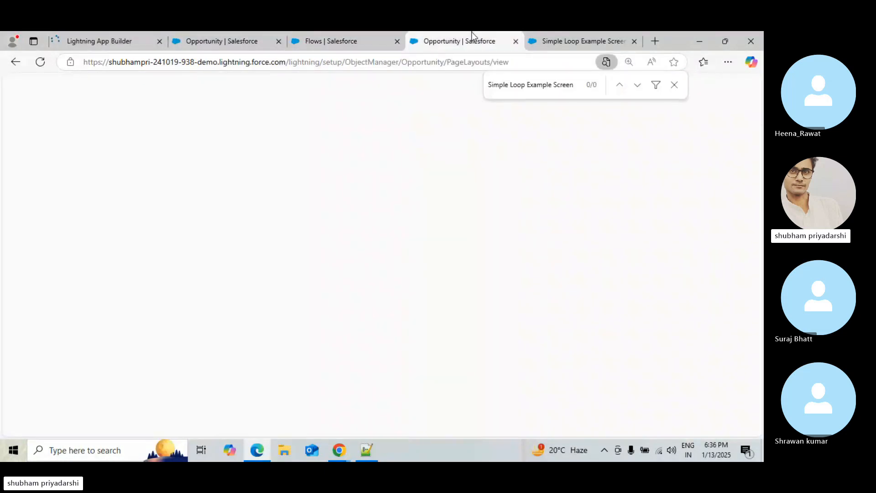
left_click(553, 44)
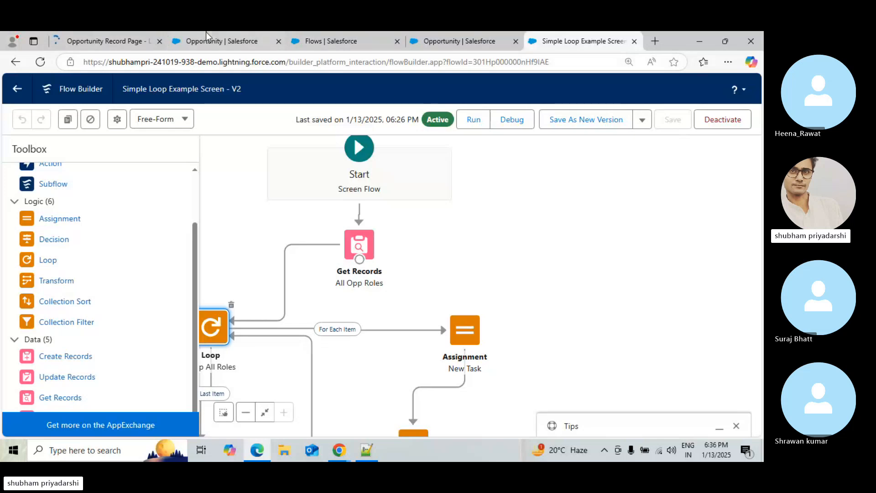
left_click(206, 32)
left_click(72, 33)
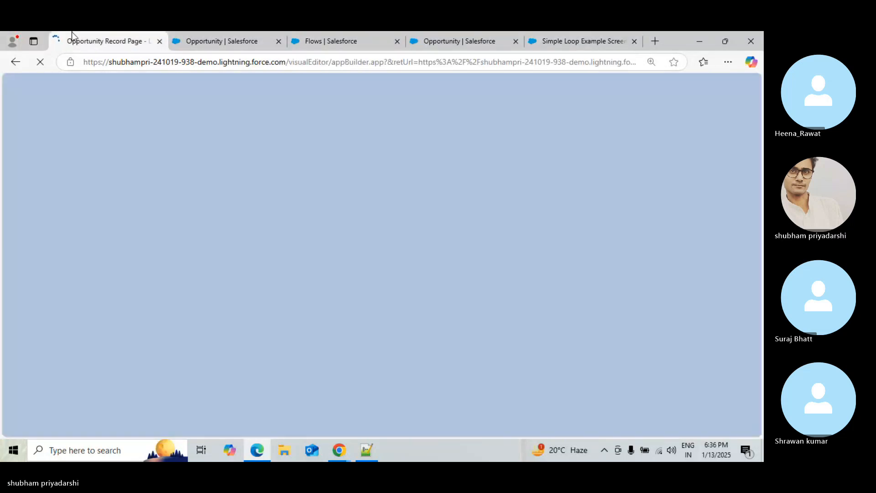
left_click(334, 33)
left_click(416, 43)
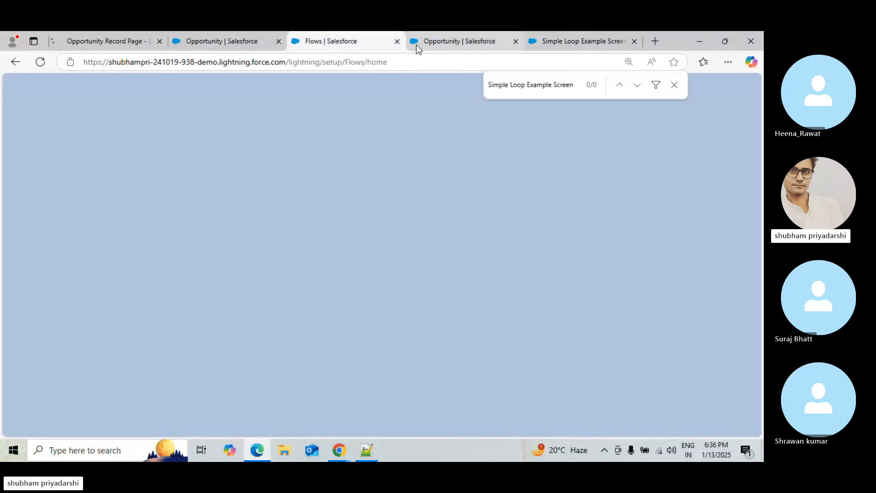
left_click(555, 45)
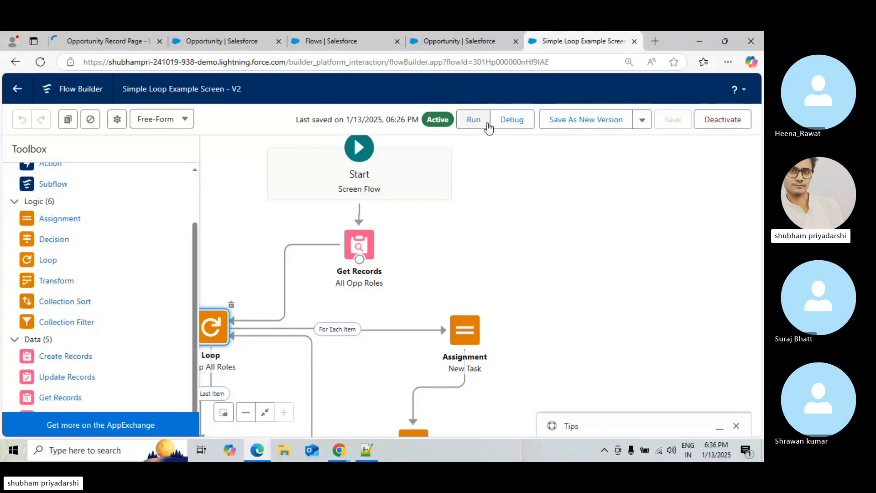
Debug the Simple Loop Example Screen flow with Omega, Inc. - Add-On Business - 48K as RecordId and review the debug details
left_click(508, 120)
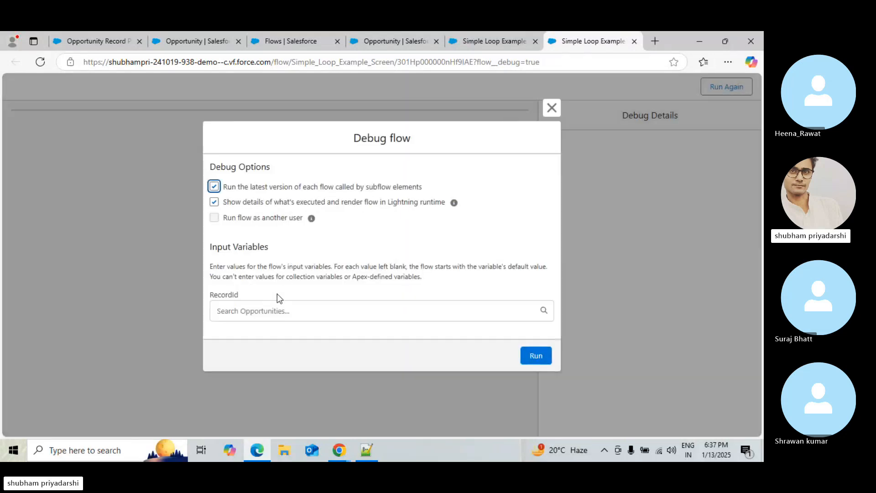
left_click(272, 306)
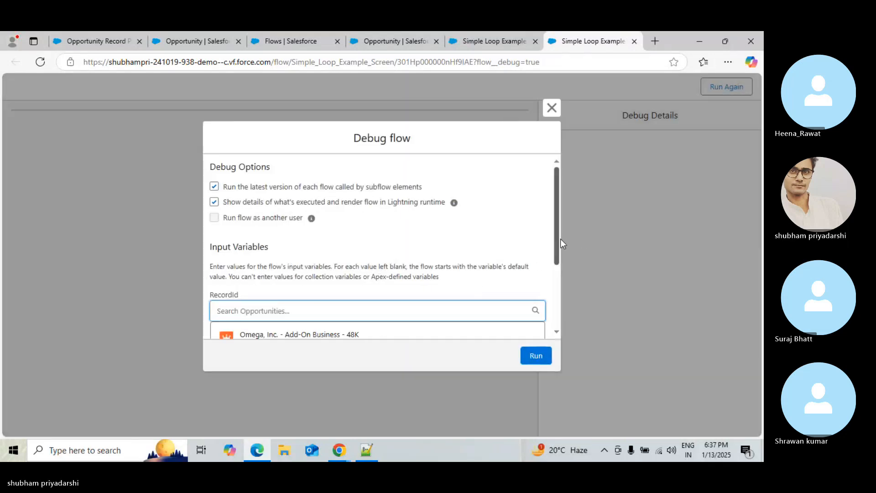
left_click_drag(557, 237, 554, 280)
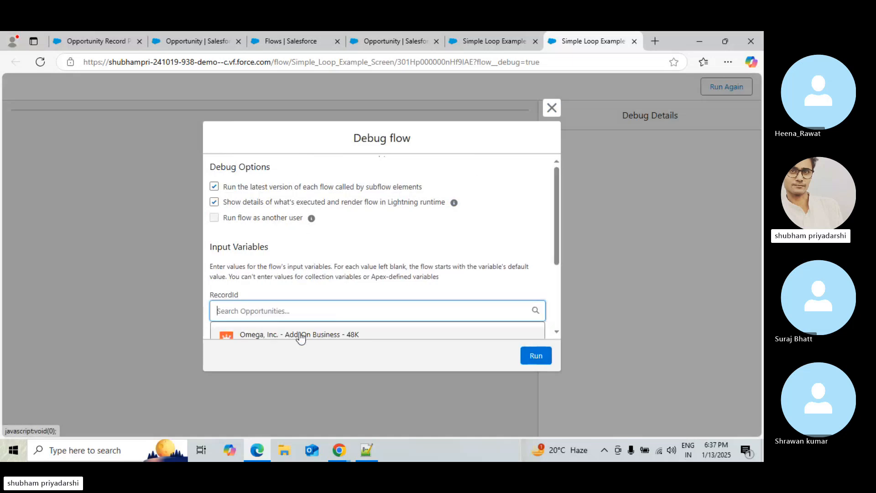
left_click(299, 336)
left_click(542, 360)
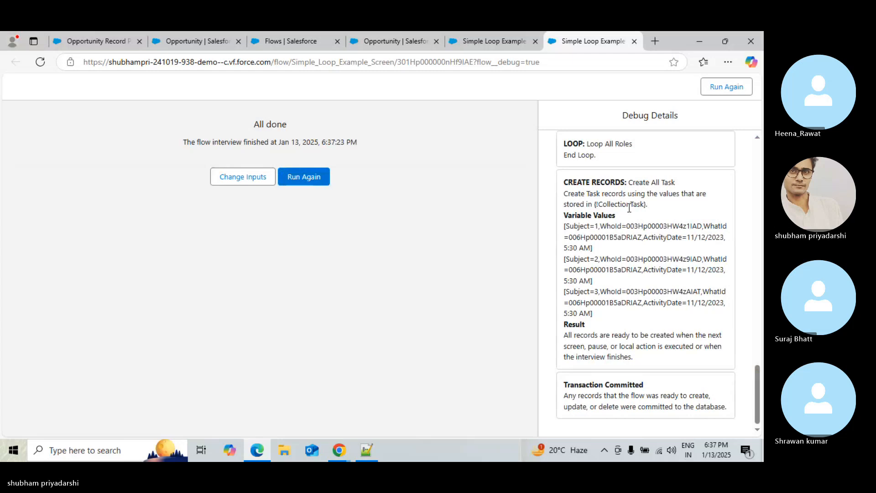
left_click_drag(755, 405, 759, 385)
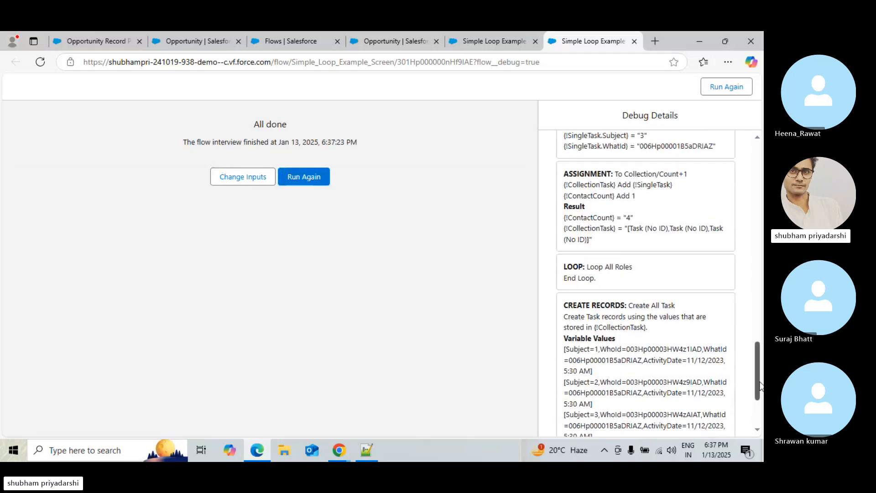
left_click_drag(759, 389, 760, 393)
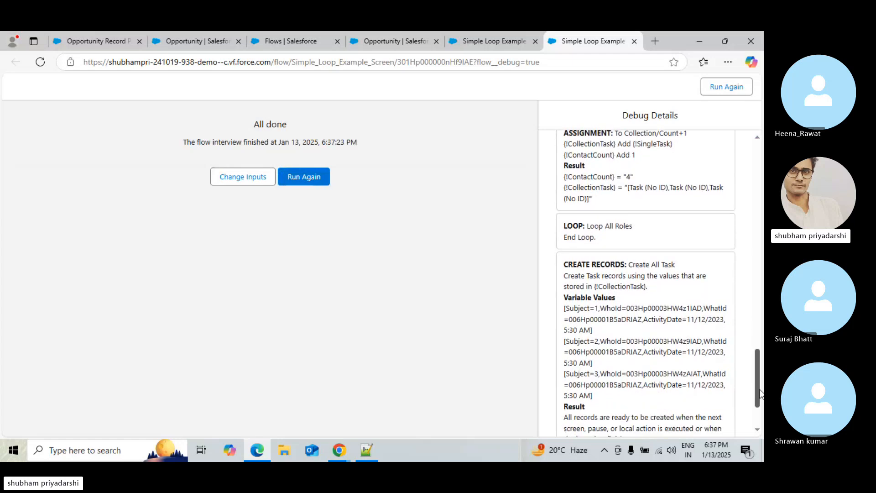
left_click_drag(760, 392, 759, 419)
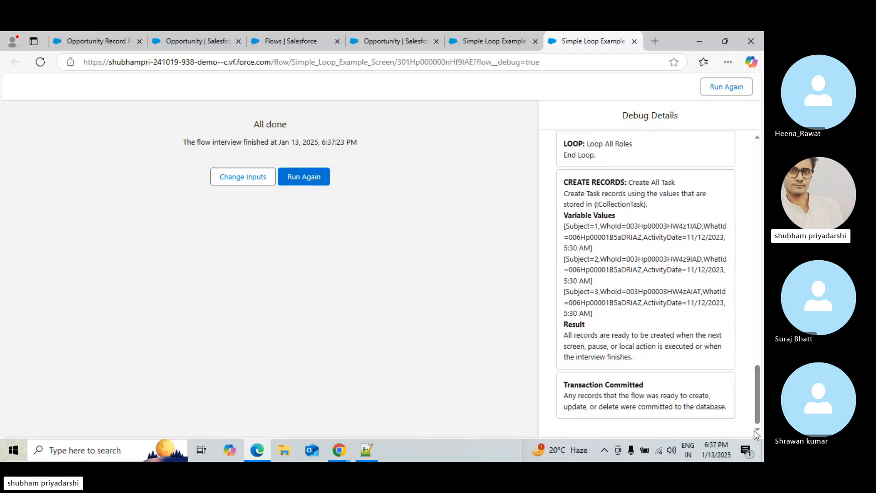
Add a new tab to the record page's tab set and open it for editing
left_click(196, 33)
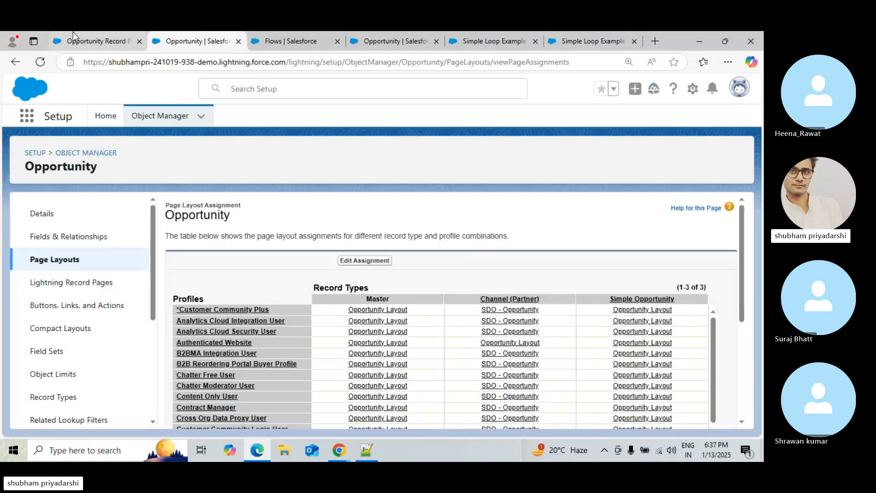
left_click(73, 33)
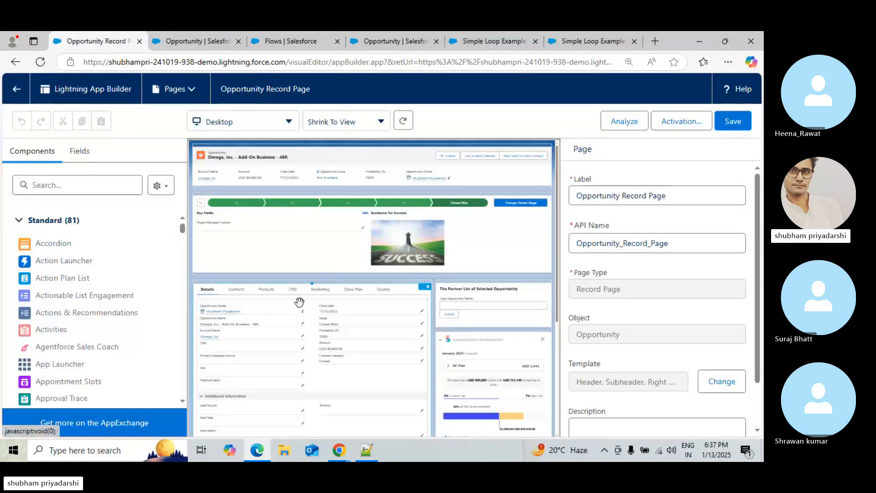
left_click(380, 294)
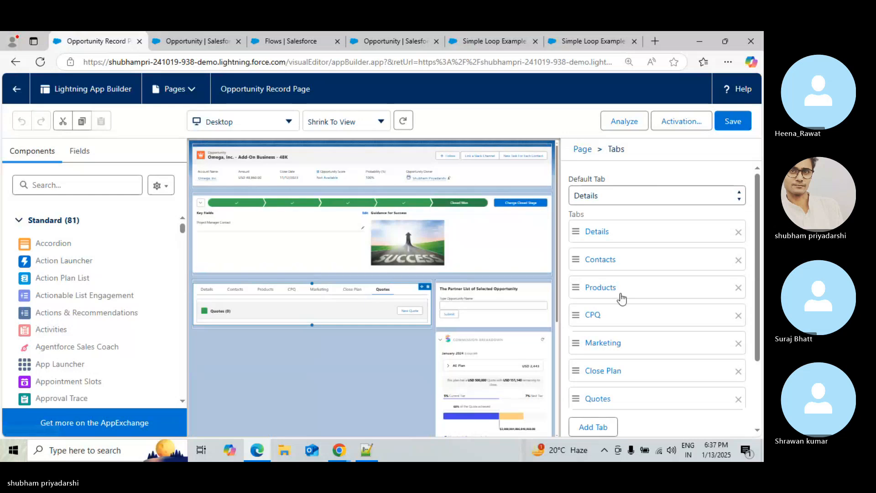
left_click(592, 426)
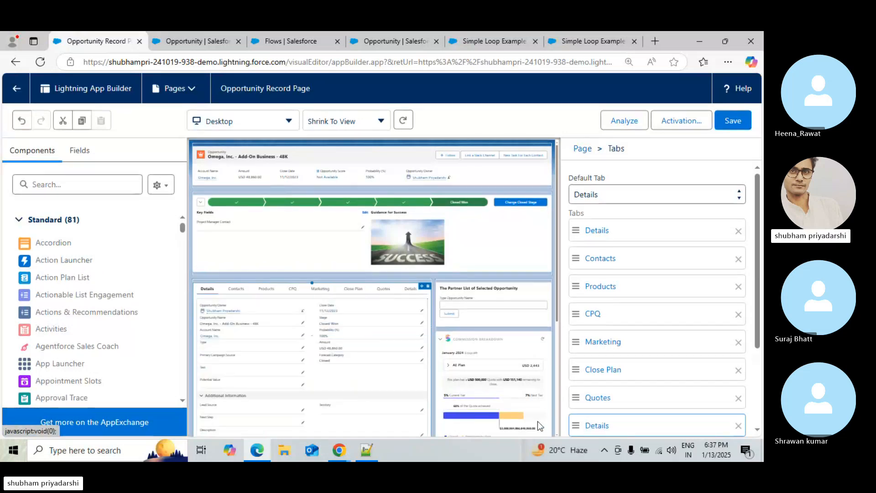
left_click(757, 354)
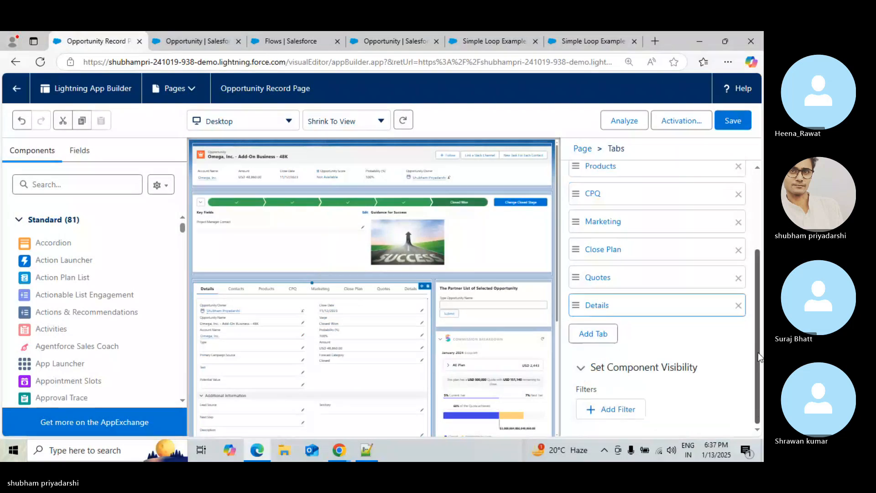
left_click(592, 307)
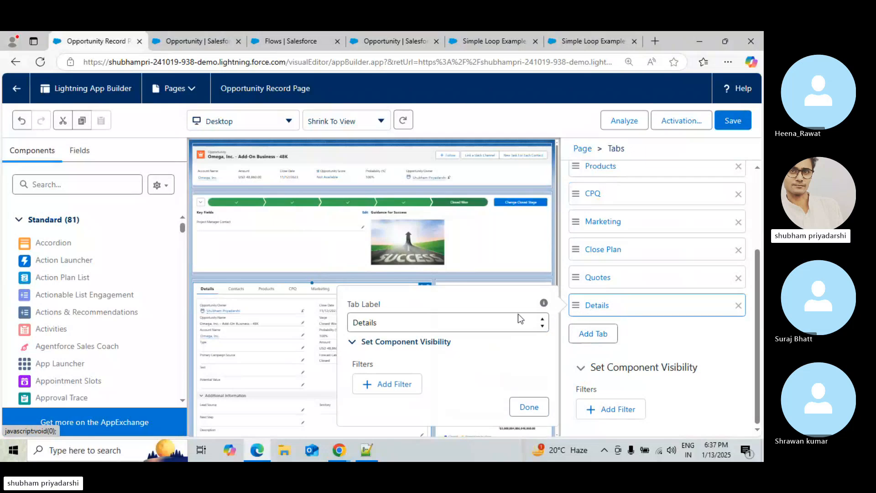
Set the new tab's label to Tasks and finish editing it
left_click(500, 321)
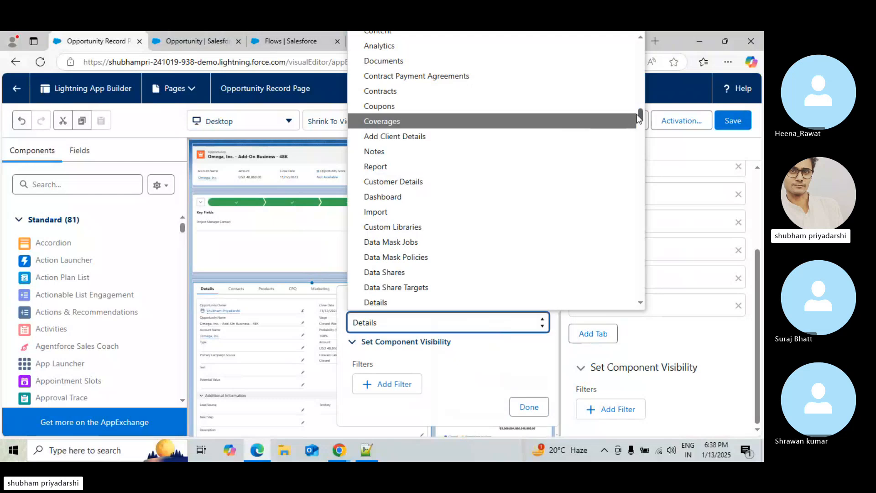
left_click_drag(640, 118, 619, 274)
key("super+s")
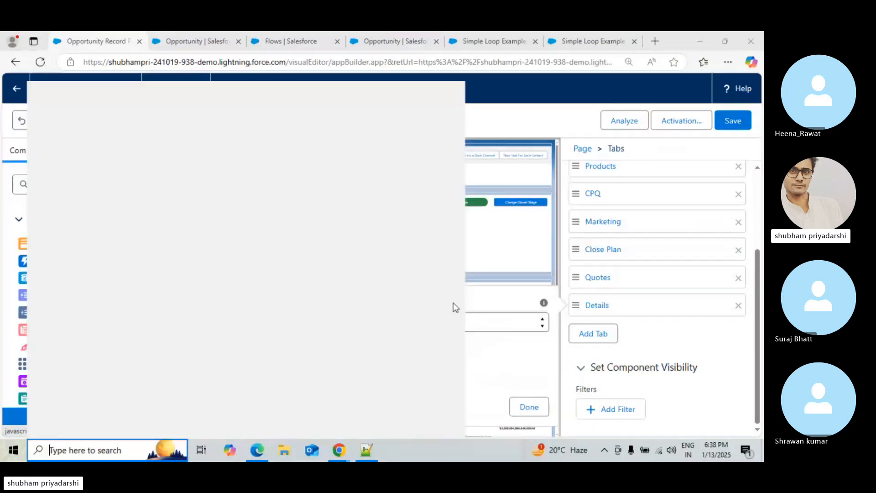
left_click(493, 325)
left_click(493, 325)
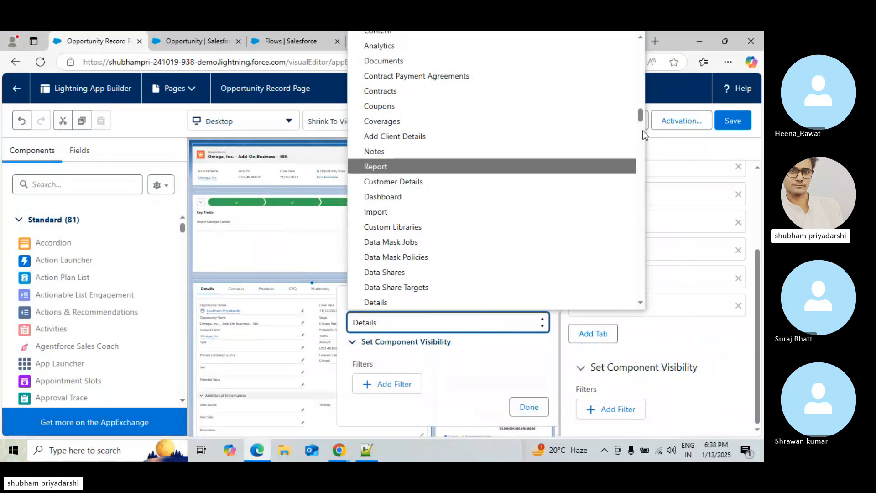
left_click_drag(640, 117, 636, 298)
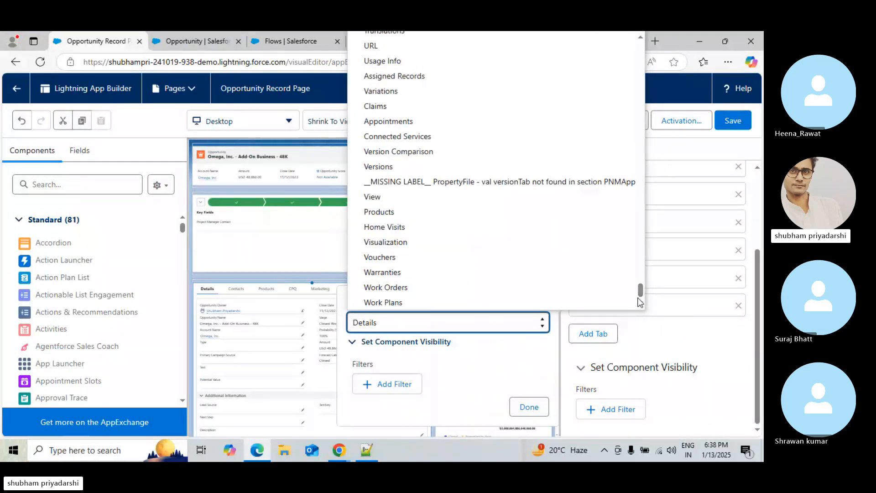
left_click(639, 279)
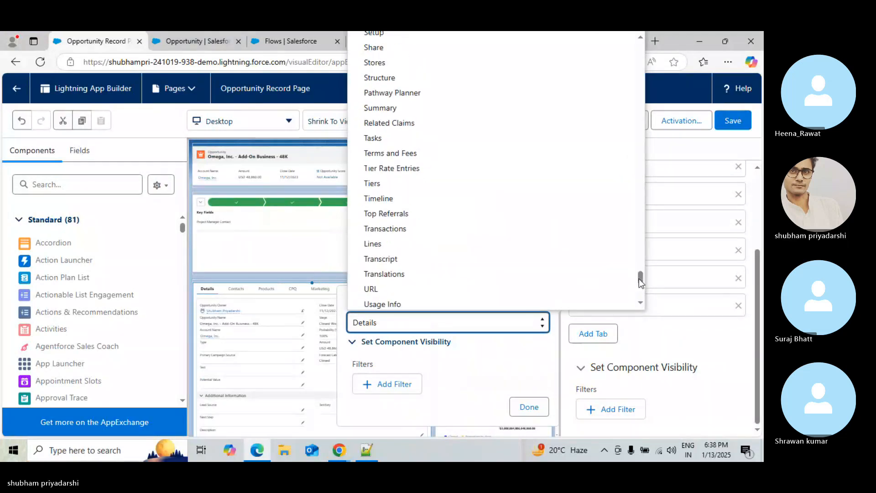
left_click_drag(639, 278, 638, 275)
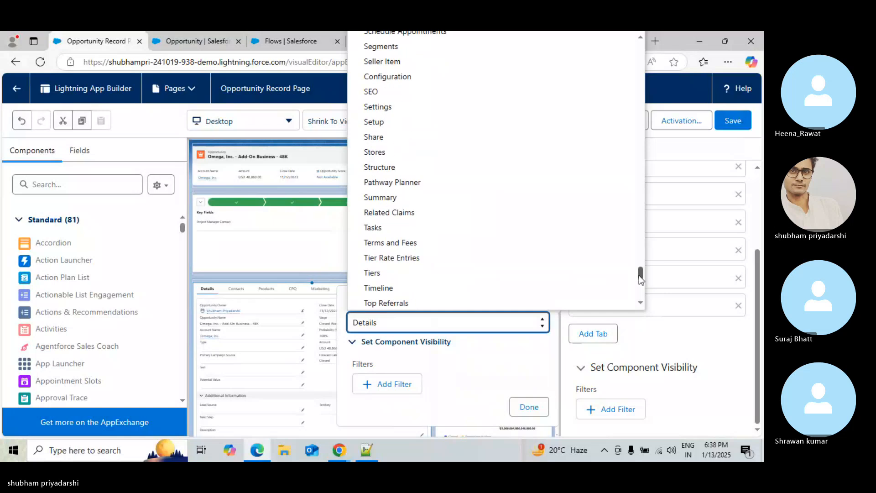
left_click(417, 229)
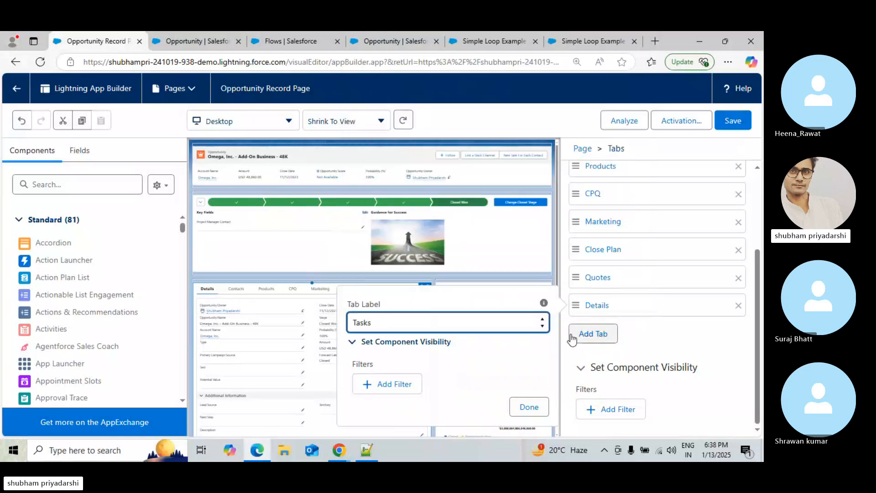
left_click(520, 406)
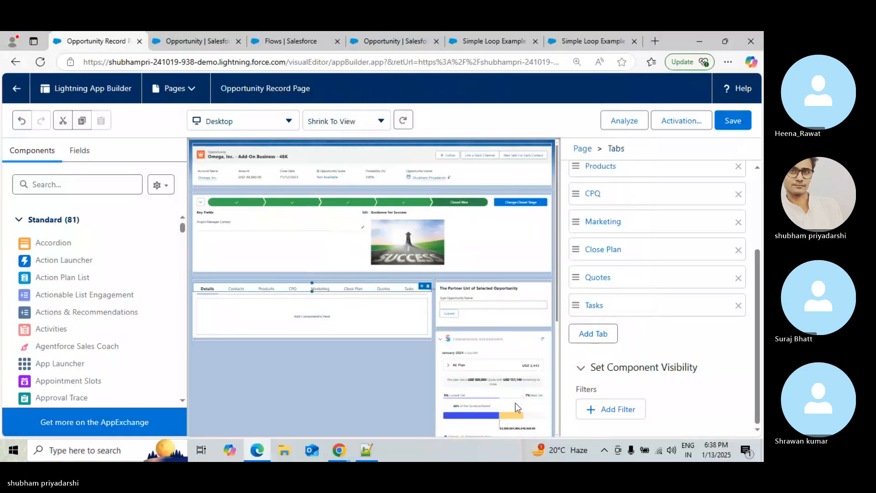
Save the Opportunity Record Page and review its activation assignment before closing the dialog
left_click(731, 120)
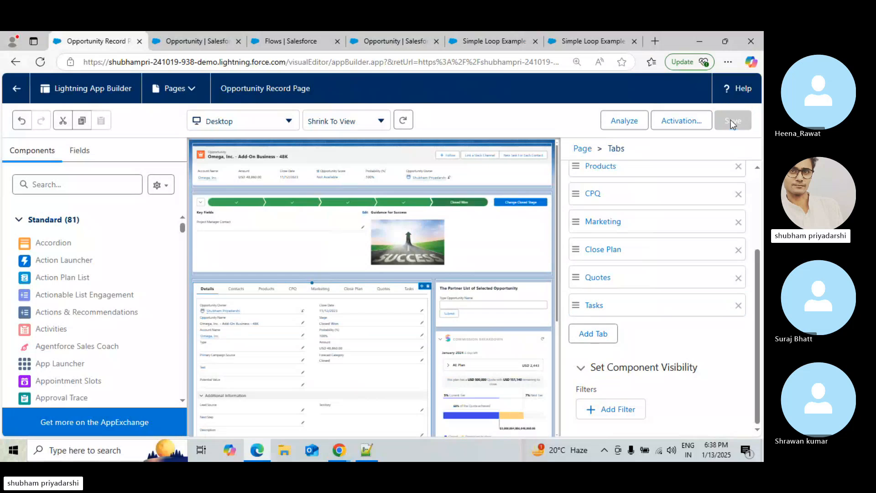
left_click(692, 126)
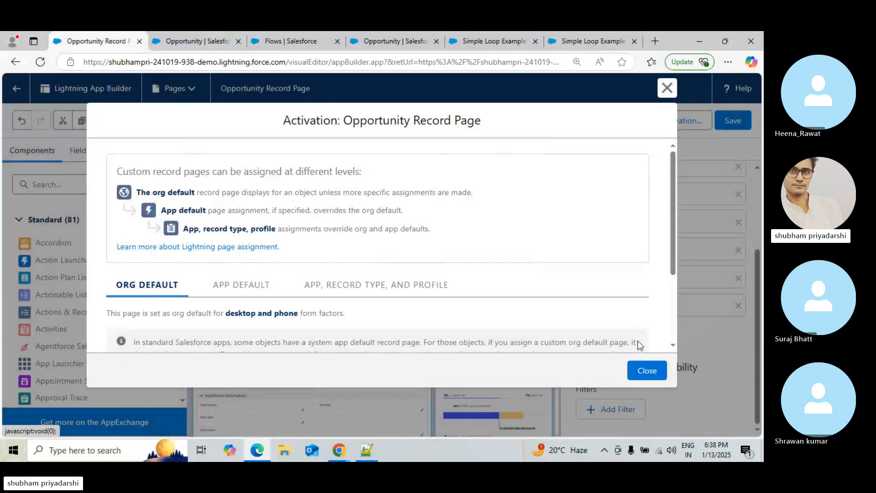
scroll(671, 303, "down", 3)
left_click(640, 378)
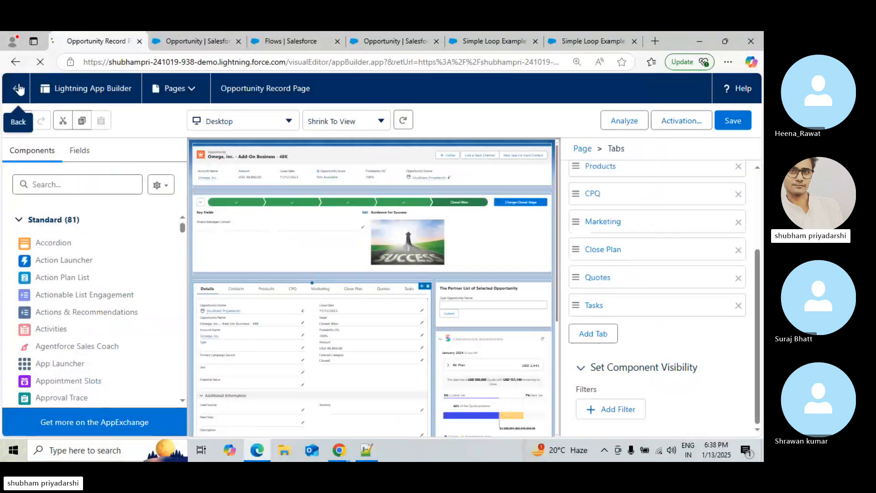
Return to the opportunity record and review its tabs and the upcoming tasks in the Activity panel
left_click(18, 89)
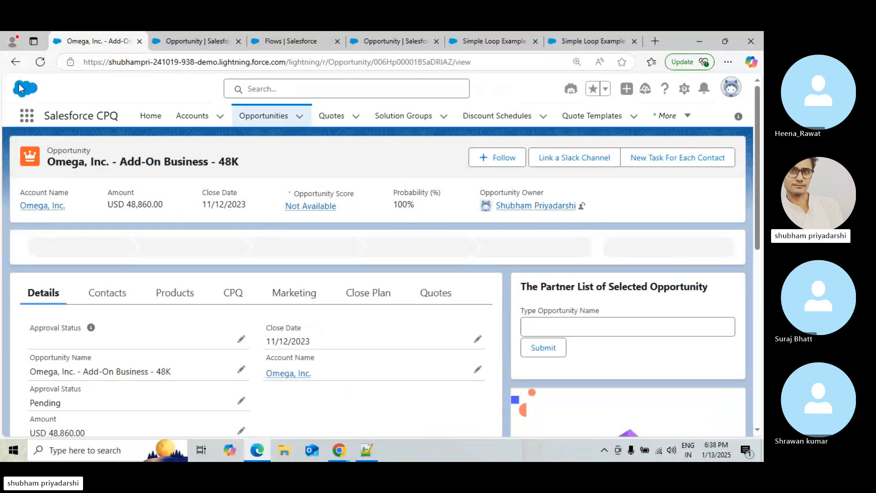
scroll(693, 210, "down", 7)
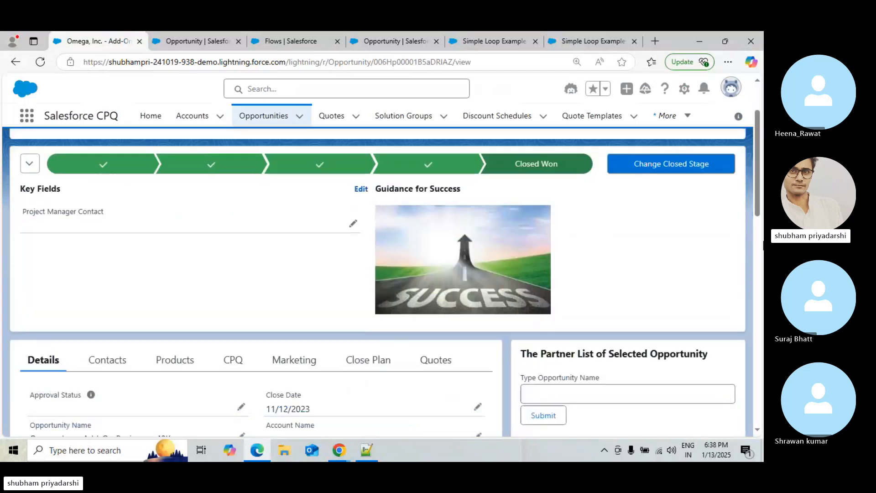
scroll(693, 209, "up", 4)
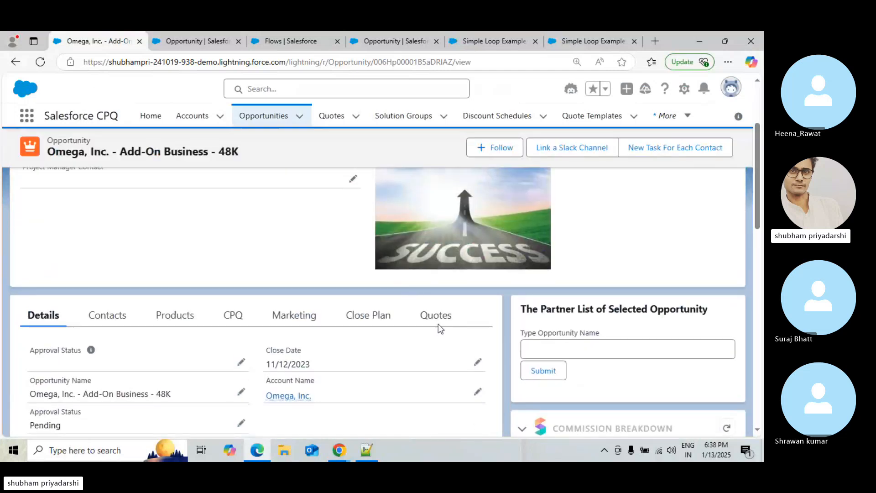
scroll(759, 229, "down", 5)
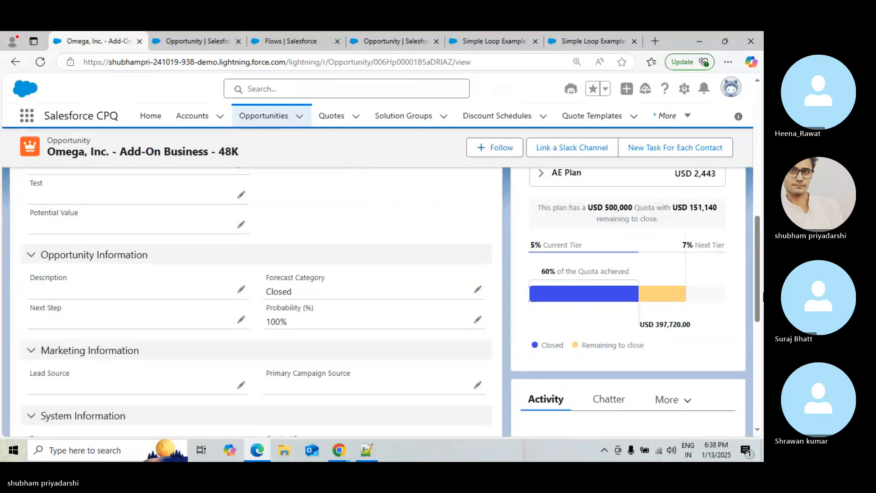
scroll(760, 228, "up", 3)
scroll(763, 227, "up", 2)
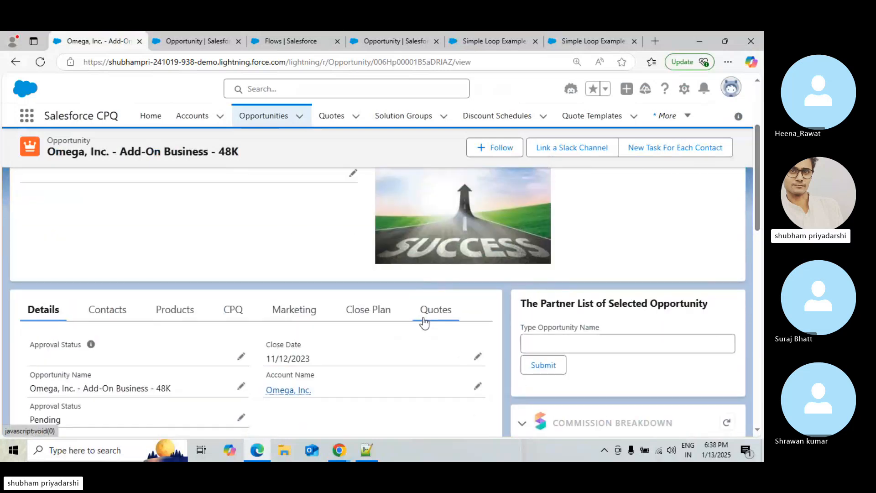
left_click(424, 319)
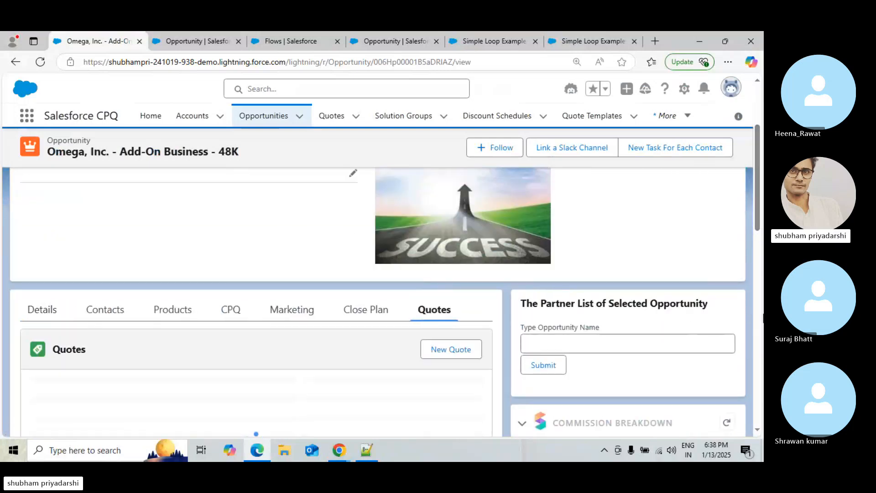
scroll(763, 318, "down", 5)
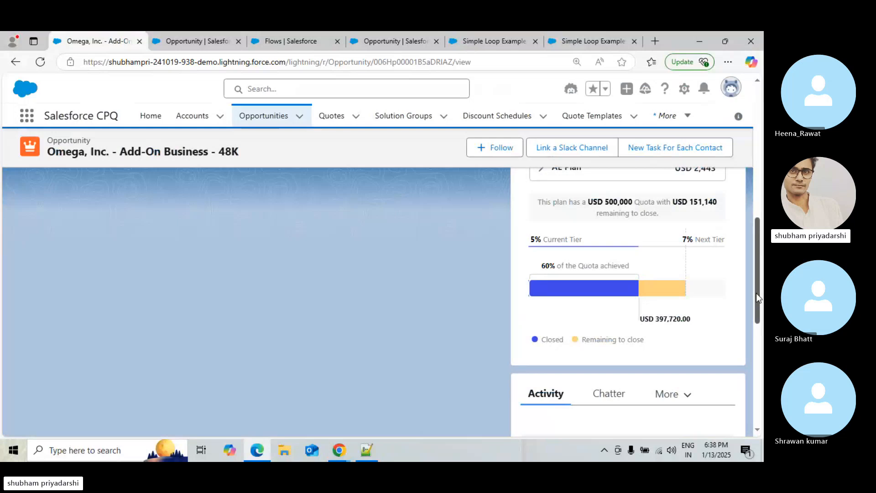
left_click_drag(758, 298, 761, 336)
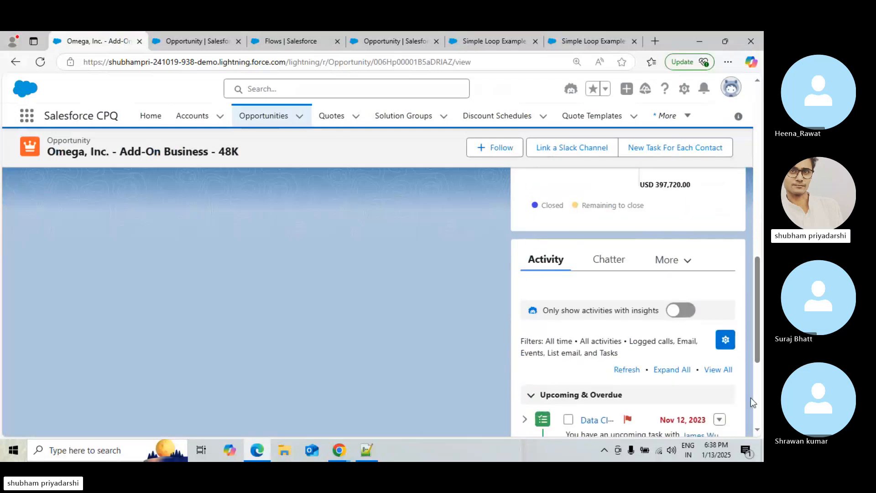
left_click(755, 402)
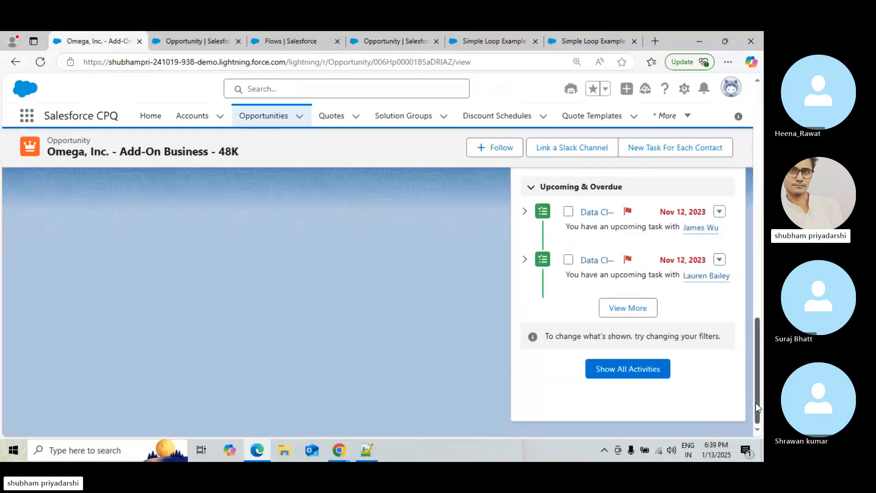
left_click_drag(755, 403, 753, 372)
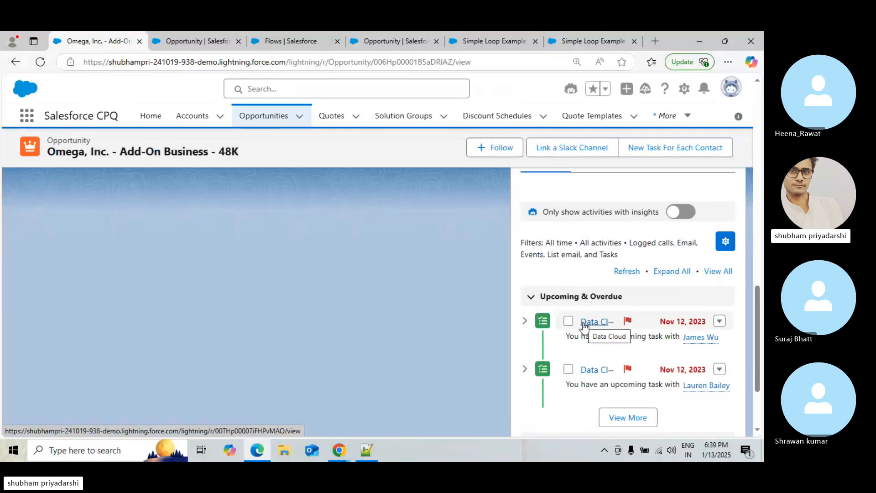
Open the Tasks item by searching for Task in the App Launcher
left_click(27, 117)
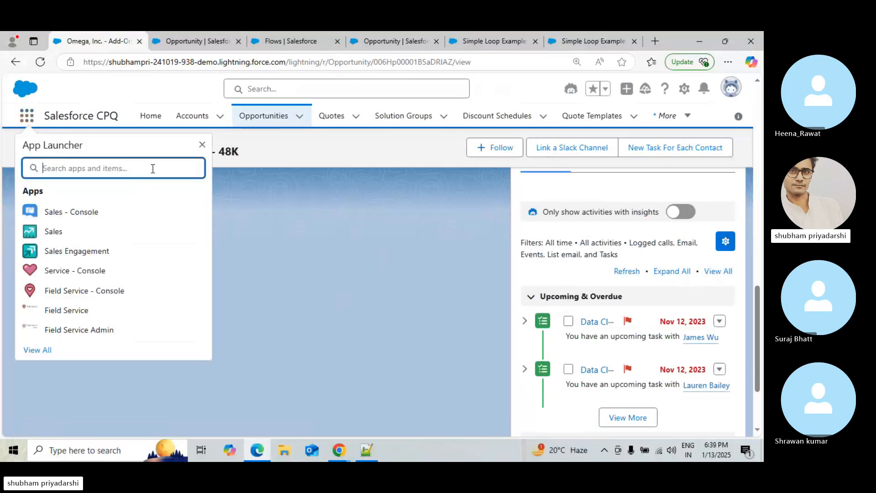
type("Task")
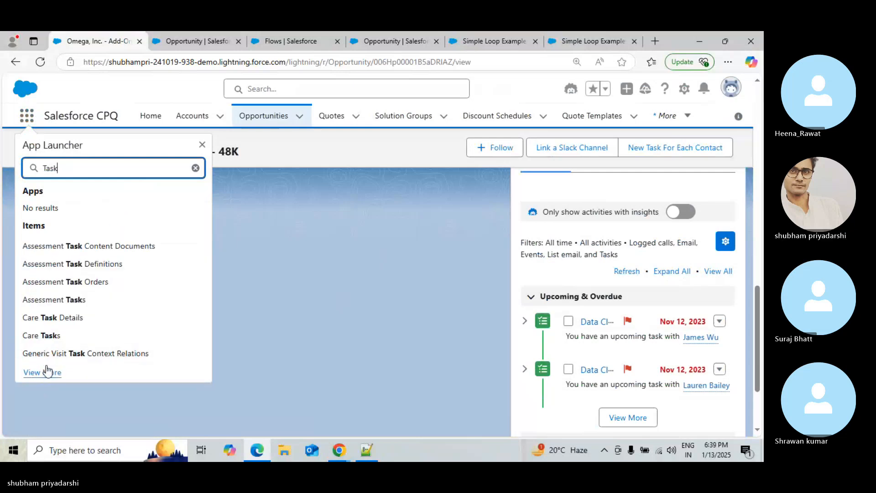
left_click(41, 373)
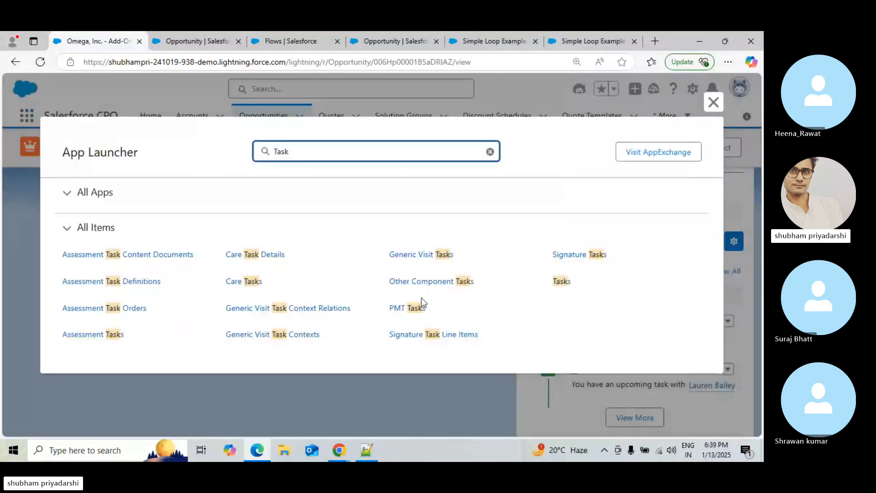
left_click(562, 287)
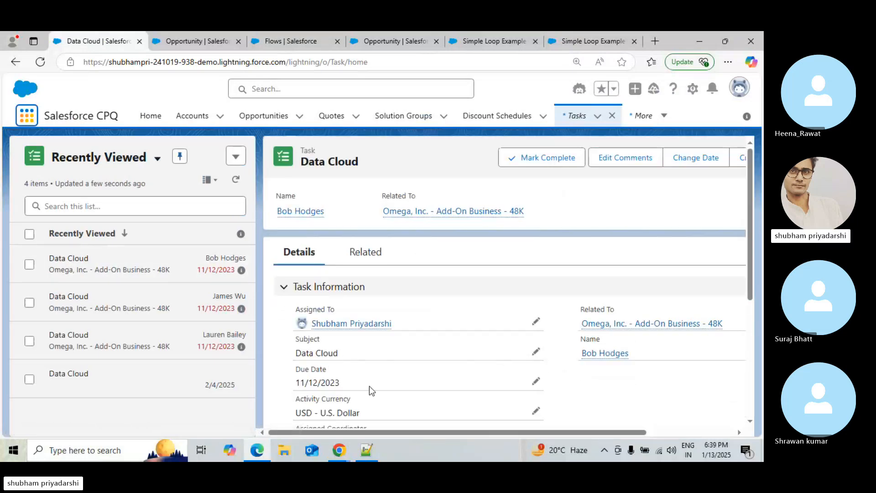
Review the details of the Data Cloud tasks created for each opportunity contact
left_click(748, 341)
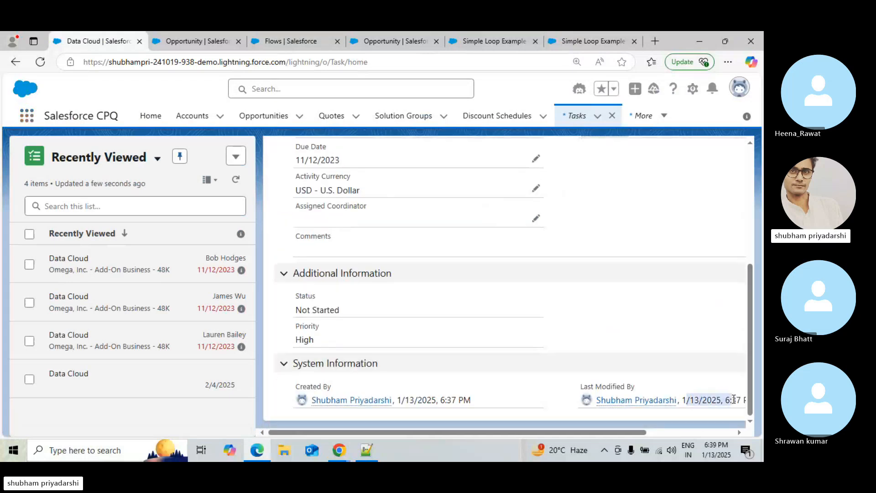
left_click_drag(734, 400, 741, 399)
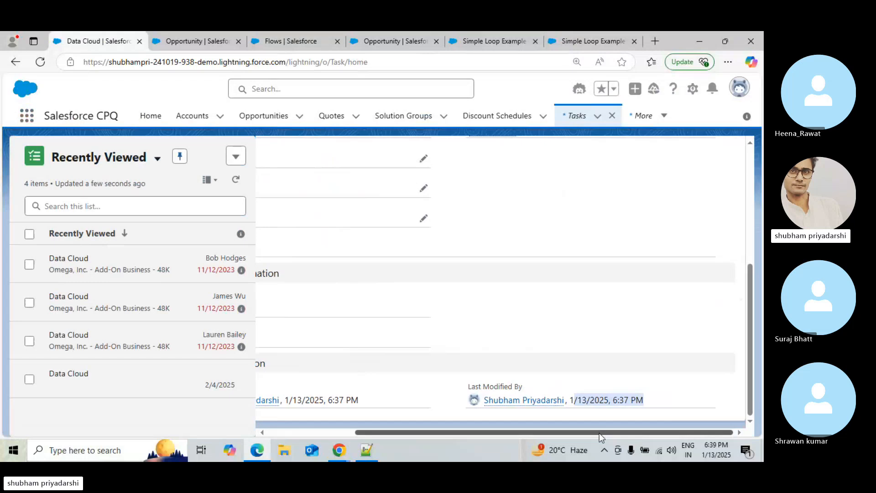
left_click_drag(598, 433, 502, 434)
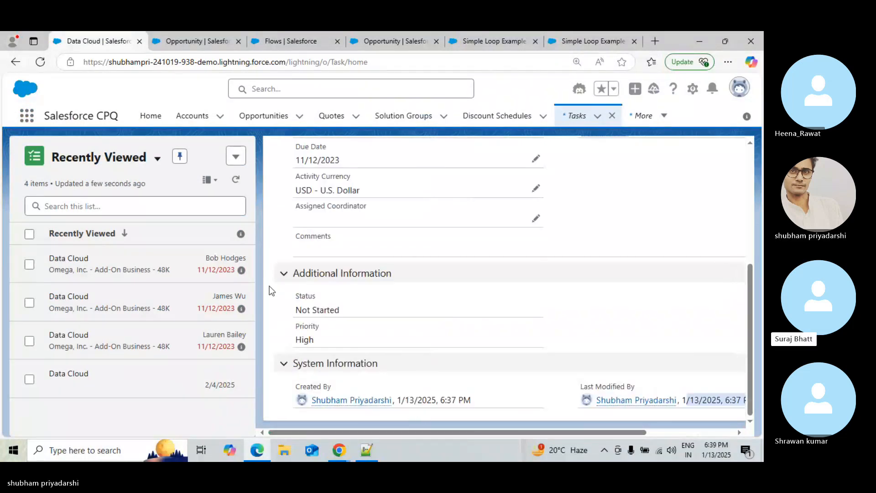
left_click(111, 313)
left_click(109, 351)
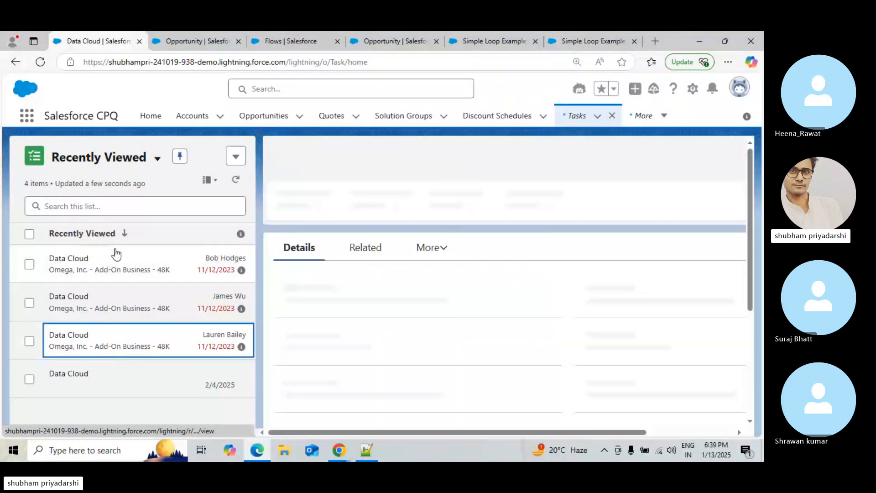
left_click(115, 254)
Switch to the Chrome window showing the Salesforce Flowsome Simple Loop use case page
left_click(206, 35)
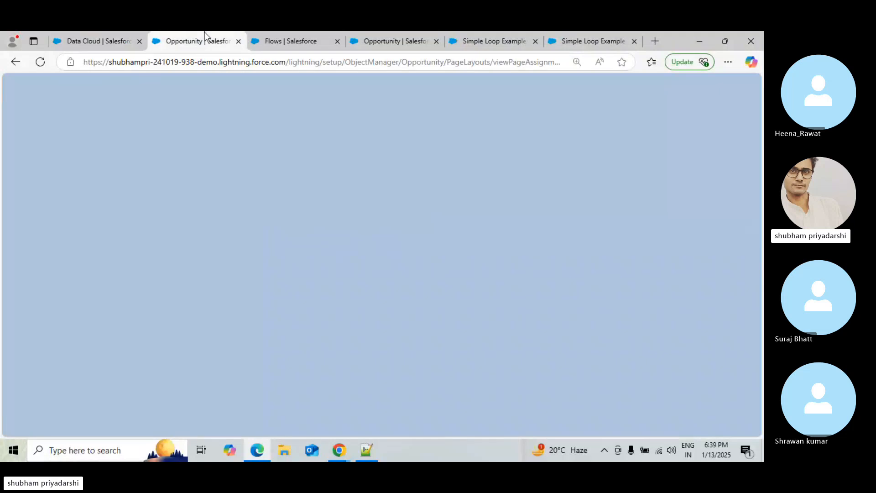
left_click(302, 33)
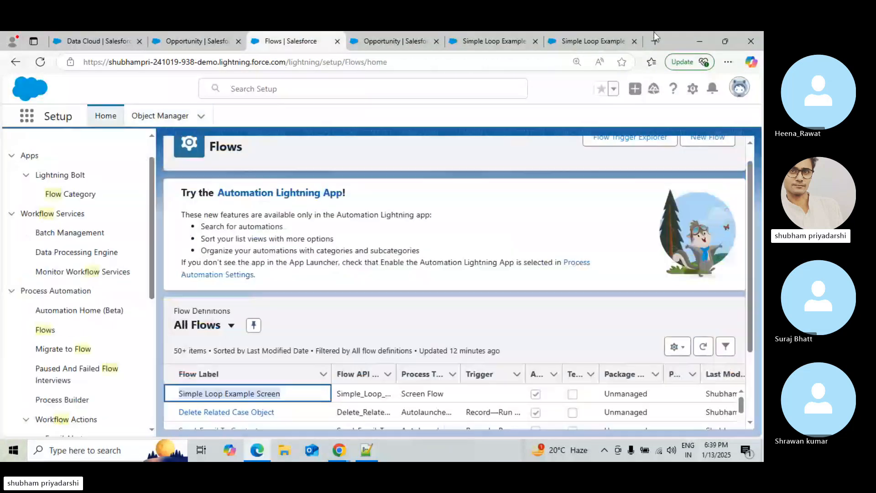
left_click(711, 38)
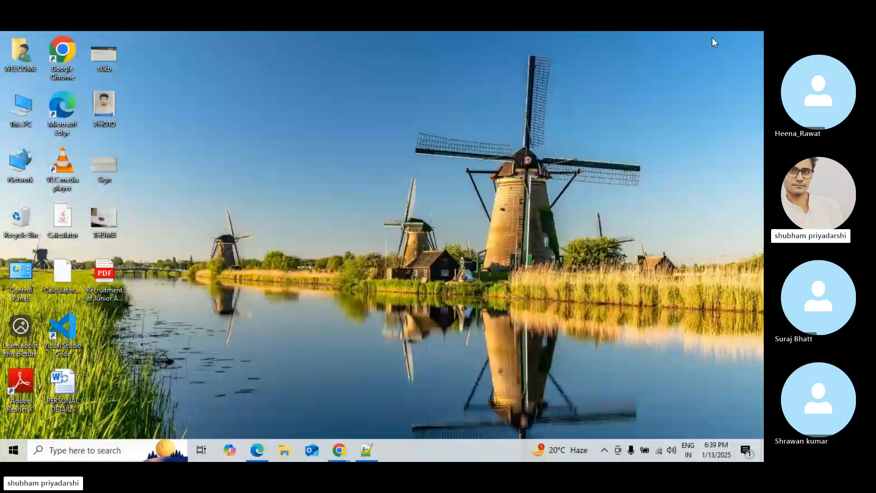
mouse_move(339, 450)
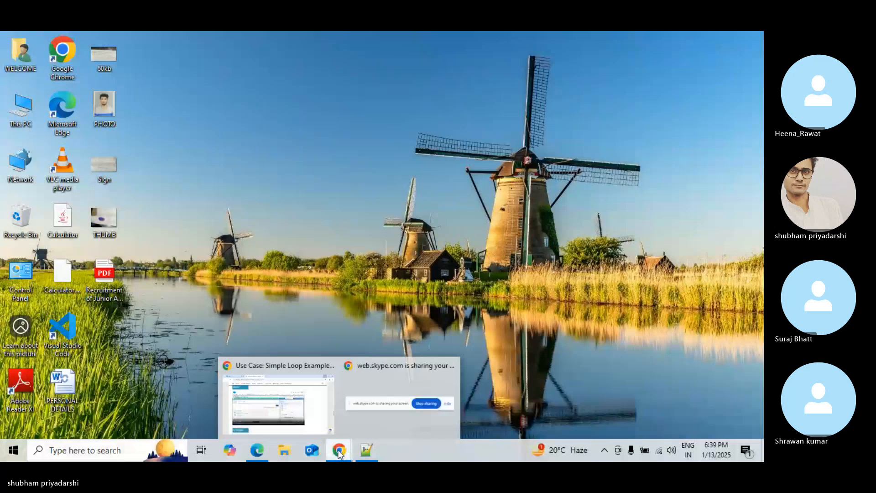
left_click(258, 398)
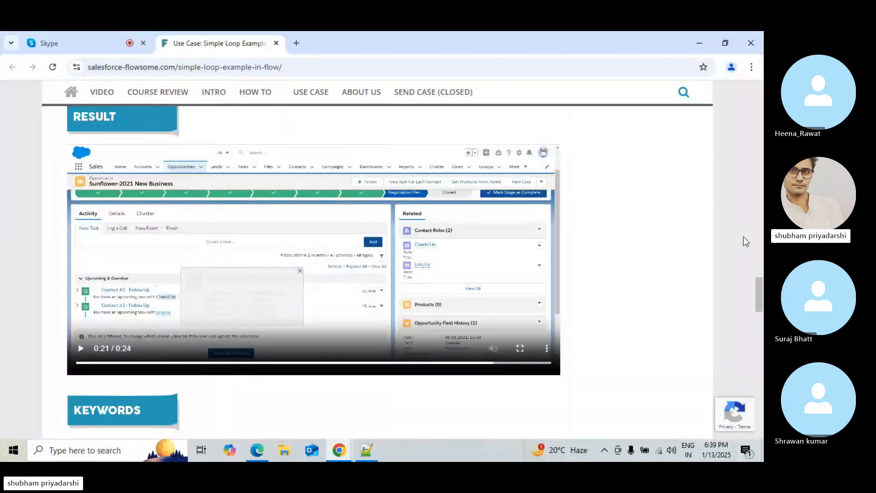
Browse the Salesforce Flowsome use case listing, then return to the Skype tab
left_click_drag(758, 290, 757, 81)
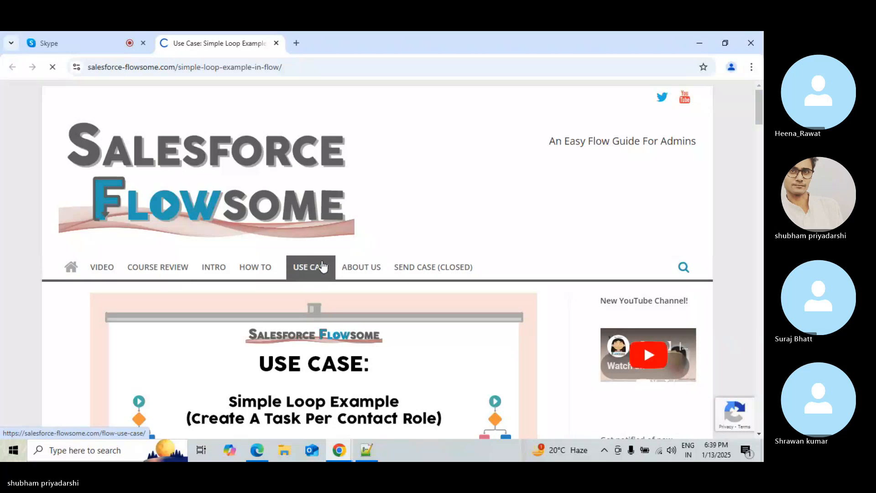
left_click(301, 266)
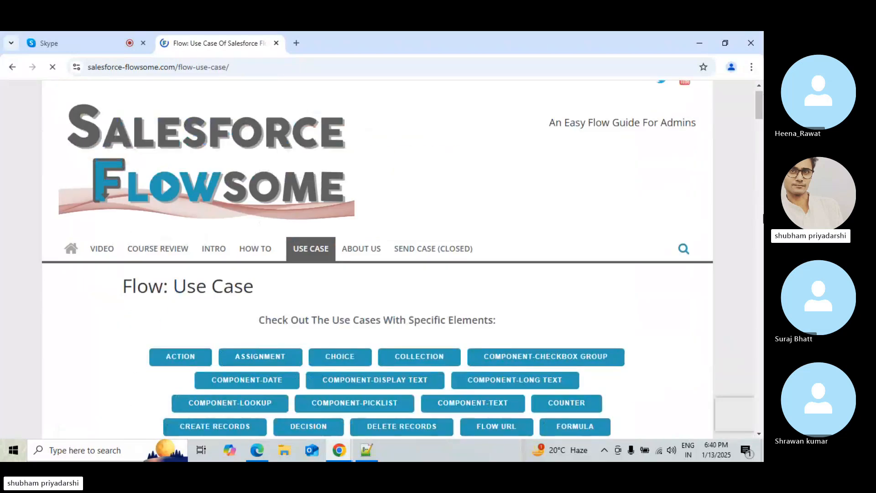
scroll(761, 145, "down", 6)
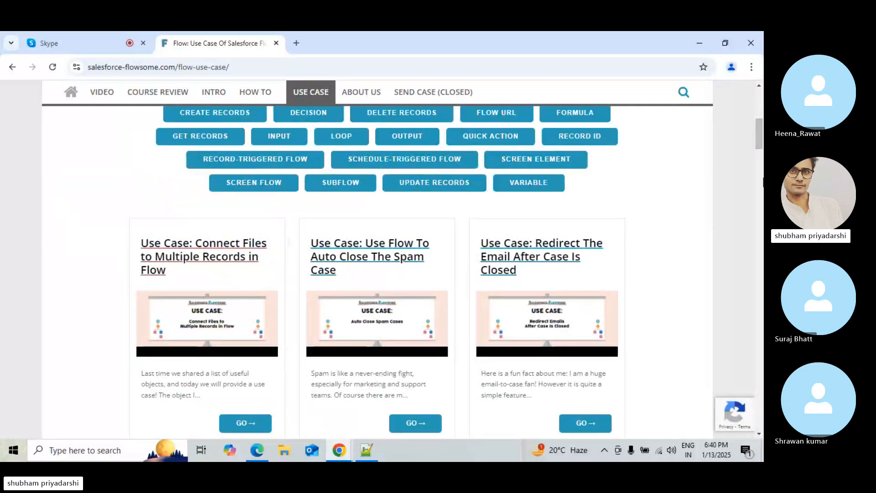
scroll(763, 202, "down", 6)
scroll(761, 208, "down", 4)
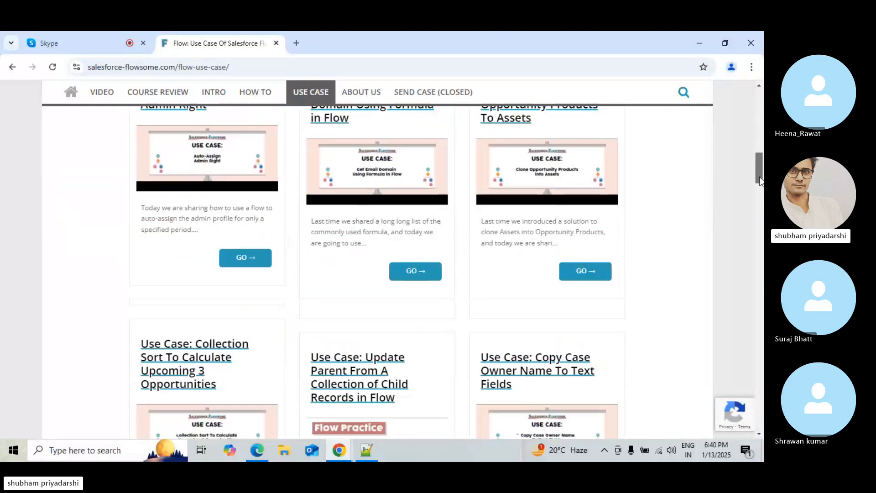
scroll(762, 209, "down", 10)
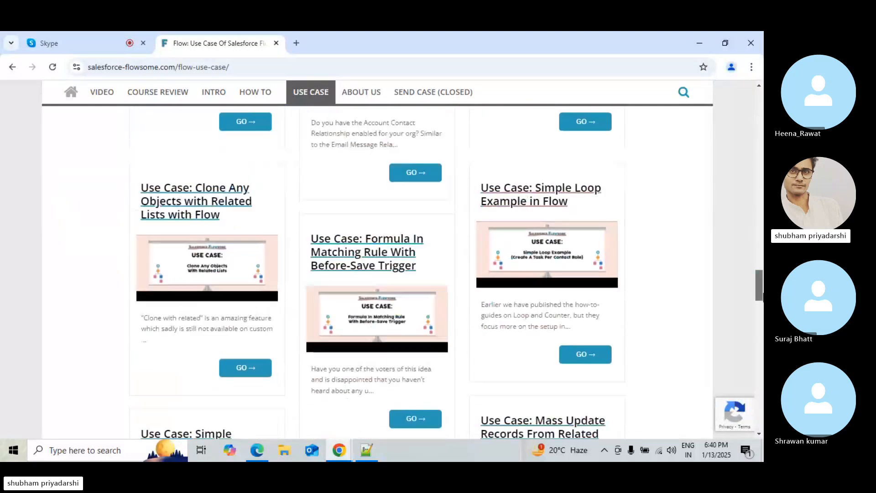
scroll(450, 274, "down", 10)
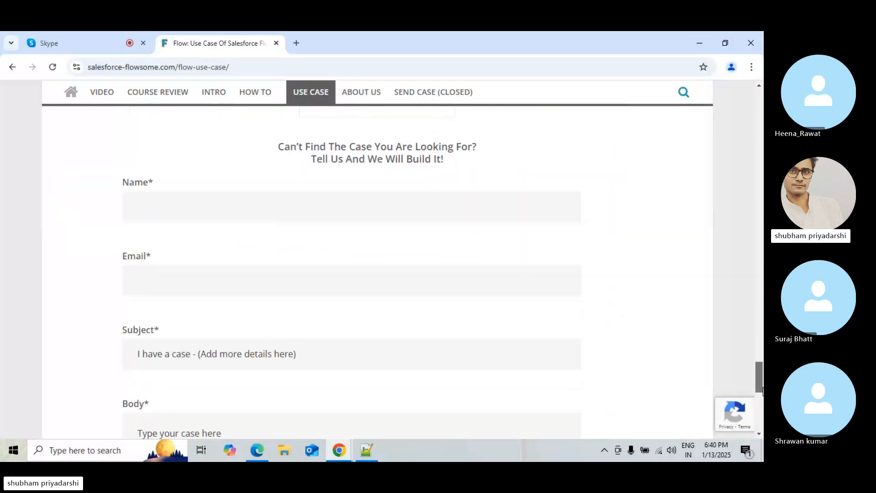
left_click_drag(760, 365, 759, 106)
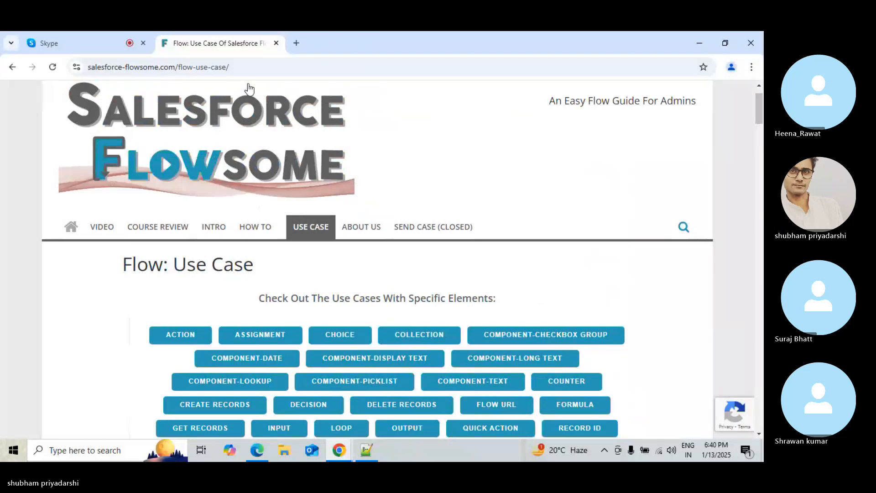
left_click(297, 74)
key("ctrl+c")
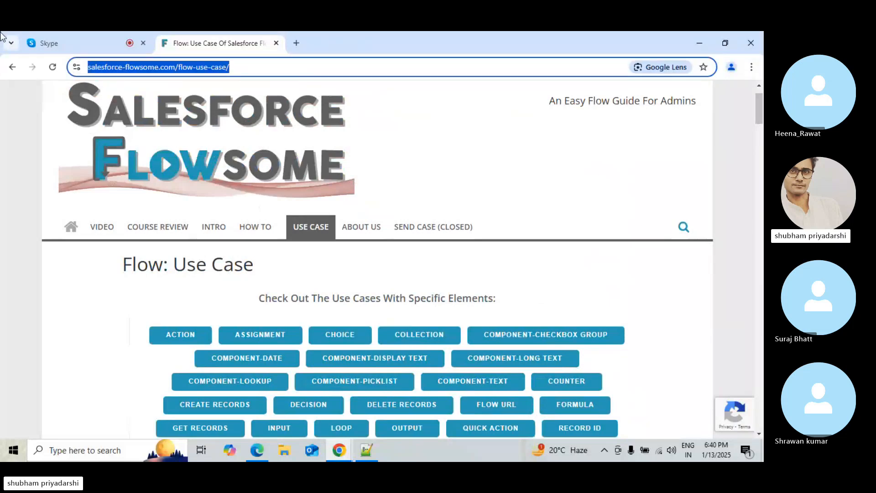
left_click(122, 34)
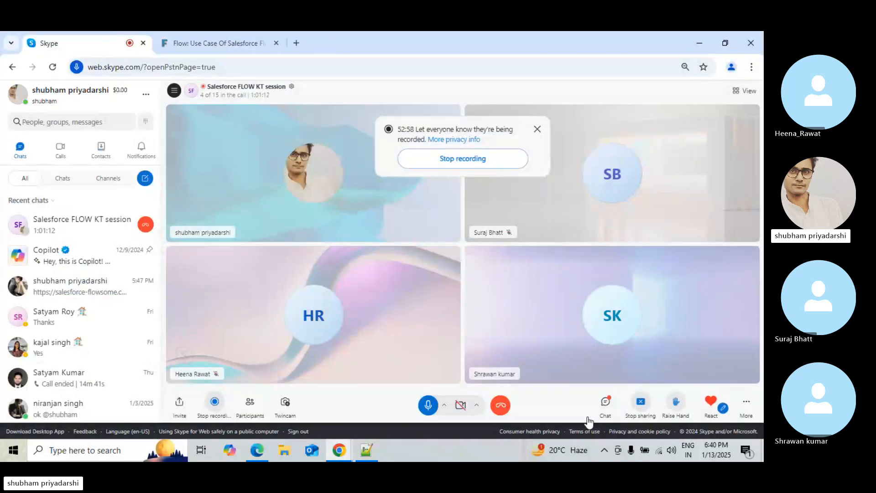
Open the call chat and send the copied Salesforce Flowsome flow use case link to participants
left_click(605, 402)
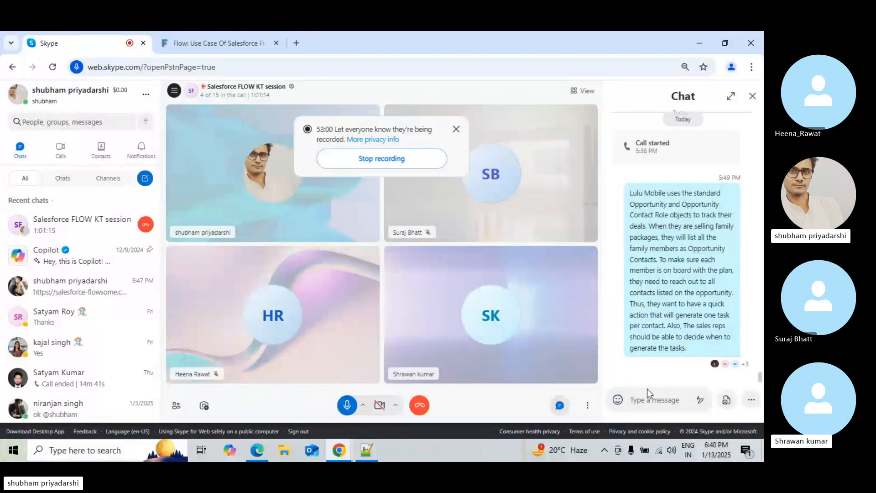
left_click(644, 392)
key("ctrl+v")
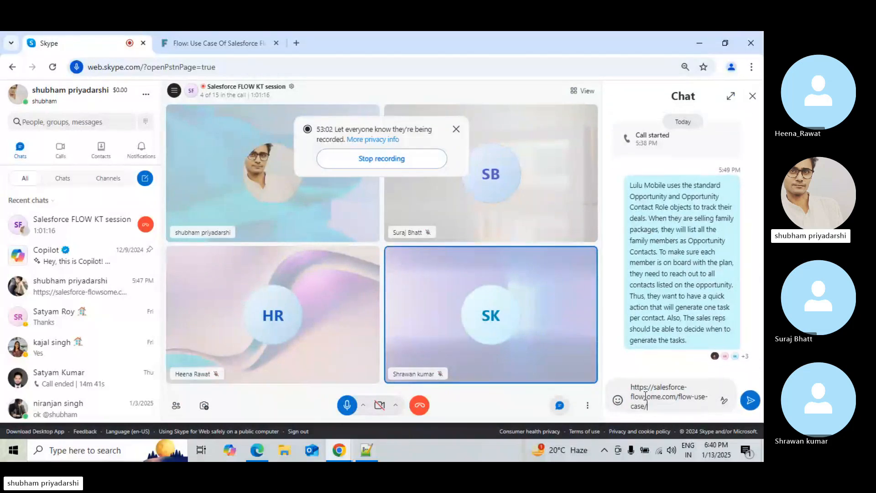
key("Return")
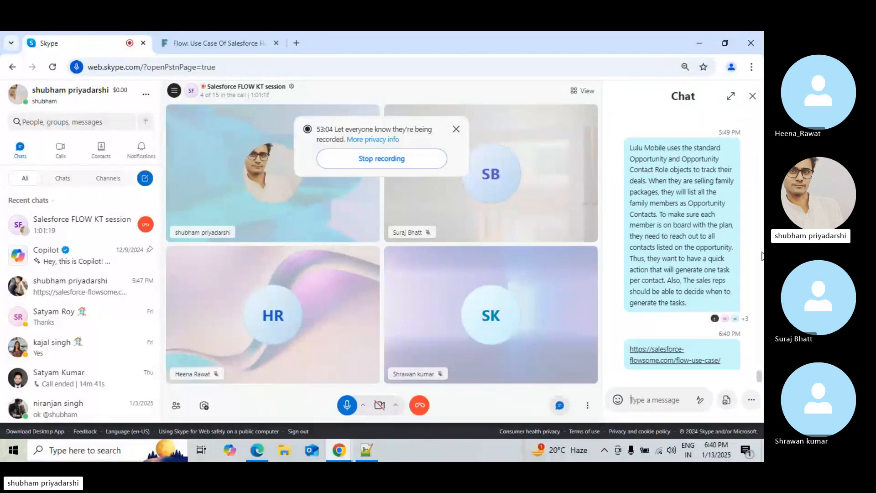
Find the earlier account BillingCity update exercise in the chat history, copy its text, and post it again
left_click(760, 256)
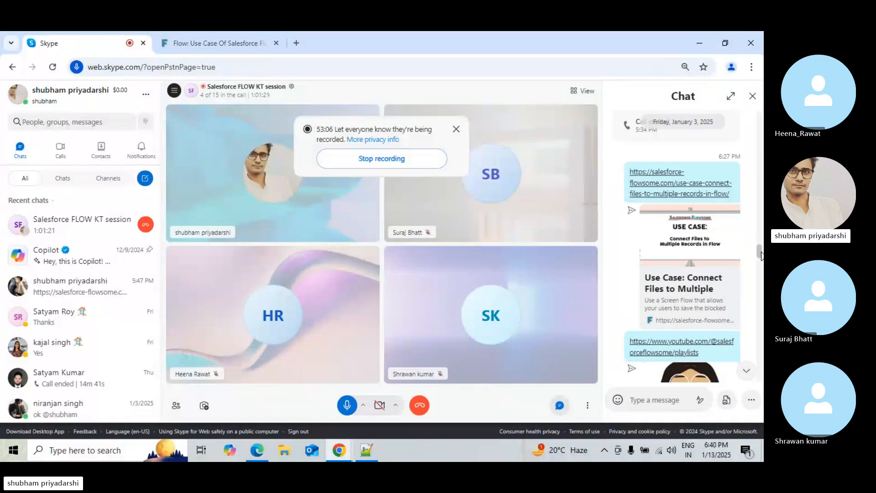
left_click_drag(759, 254, 761, 340)
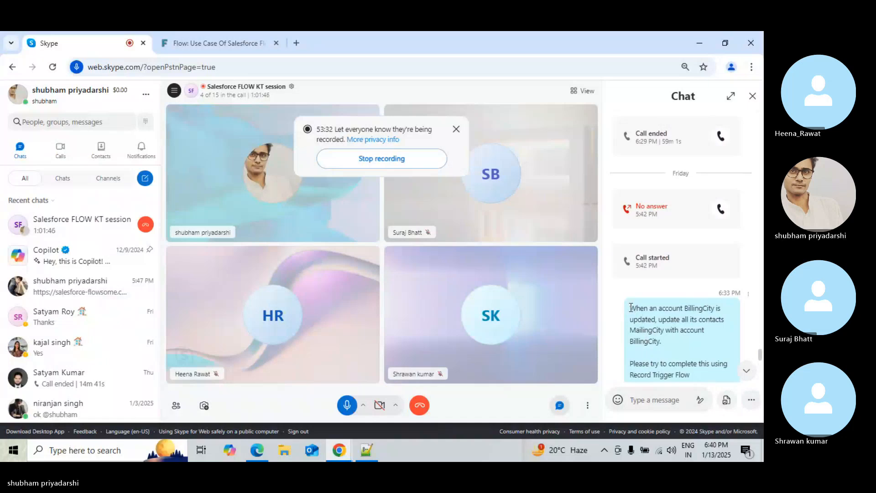
left_click_drag(628, 306, 689, 264)
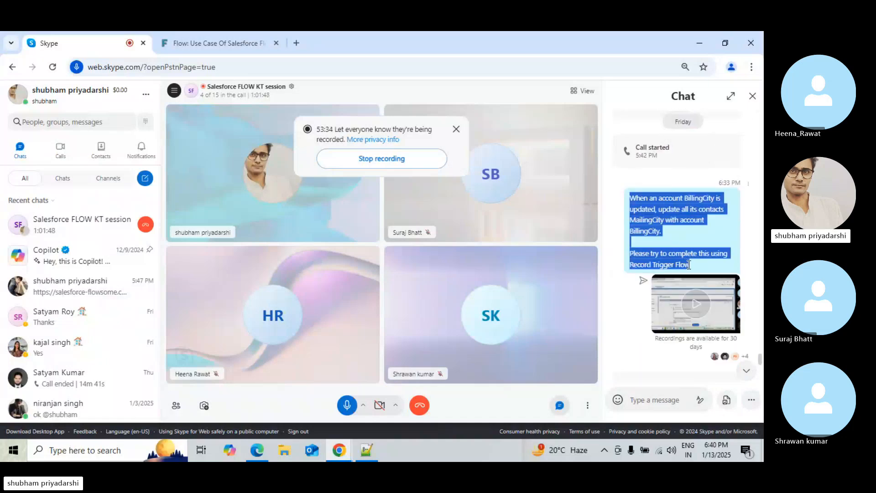
key("ctrl+c")
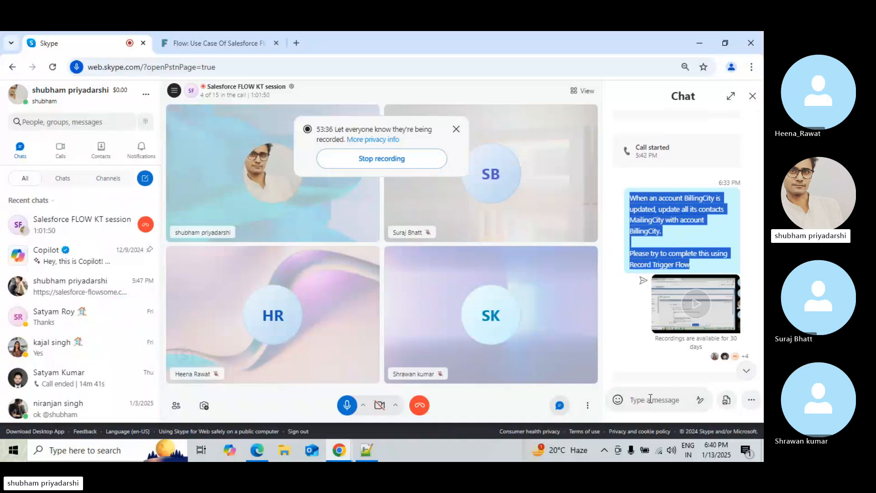
left_click(653, 397)
key("ctrl+v")
key("Return")
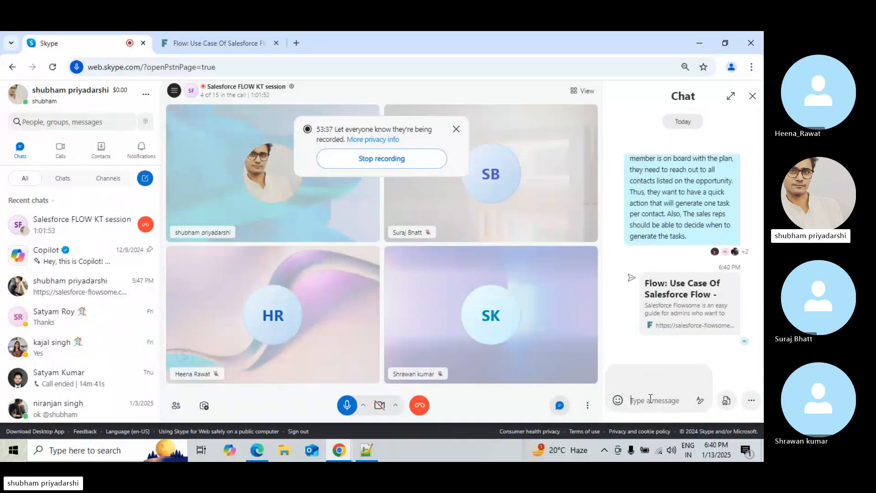